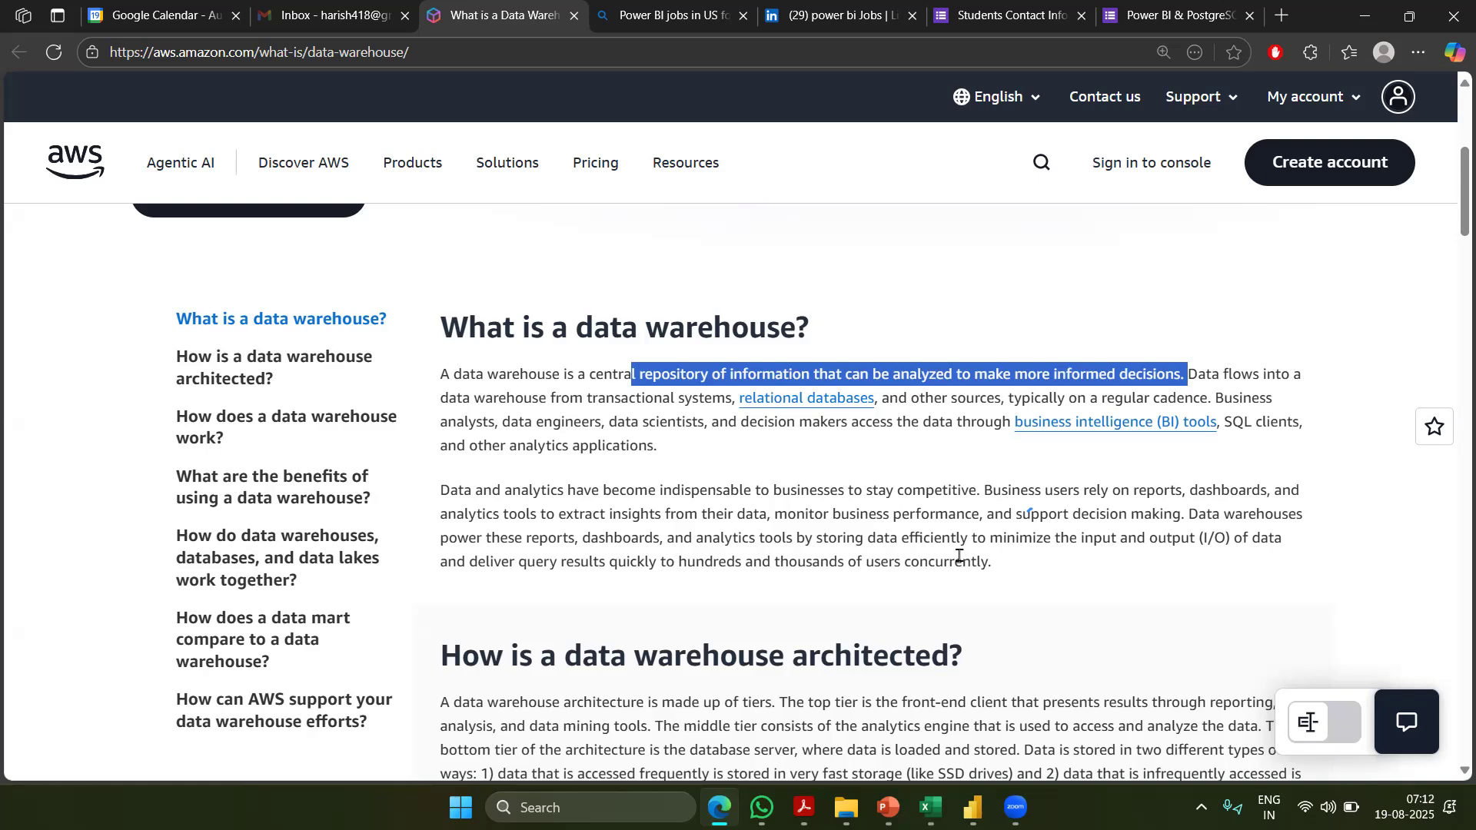
Read the data warehouse definition, highlighting the passages on transactional data sources and on the analysts, engineers and scientists who access the data
scroll(958, 556, "down", 1)
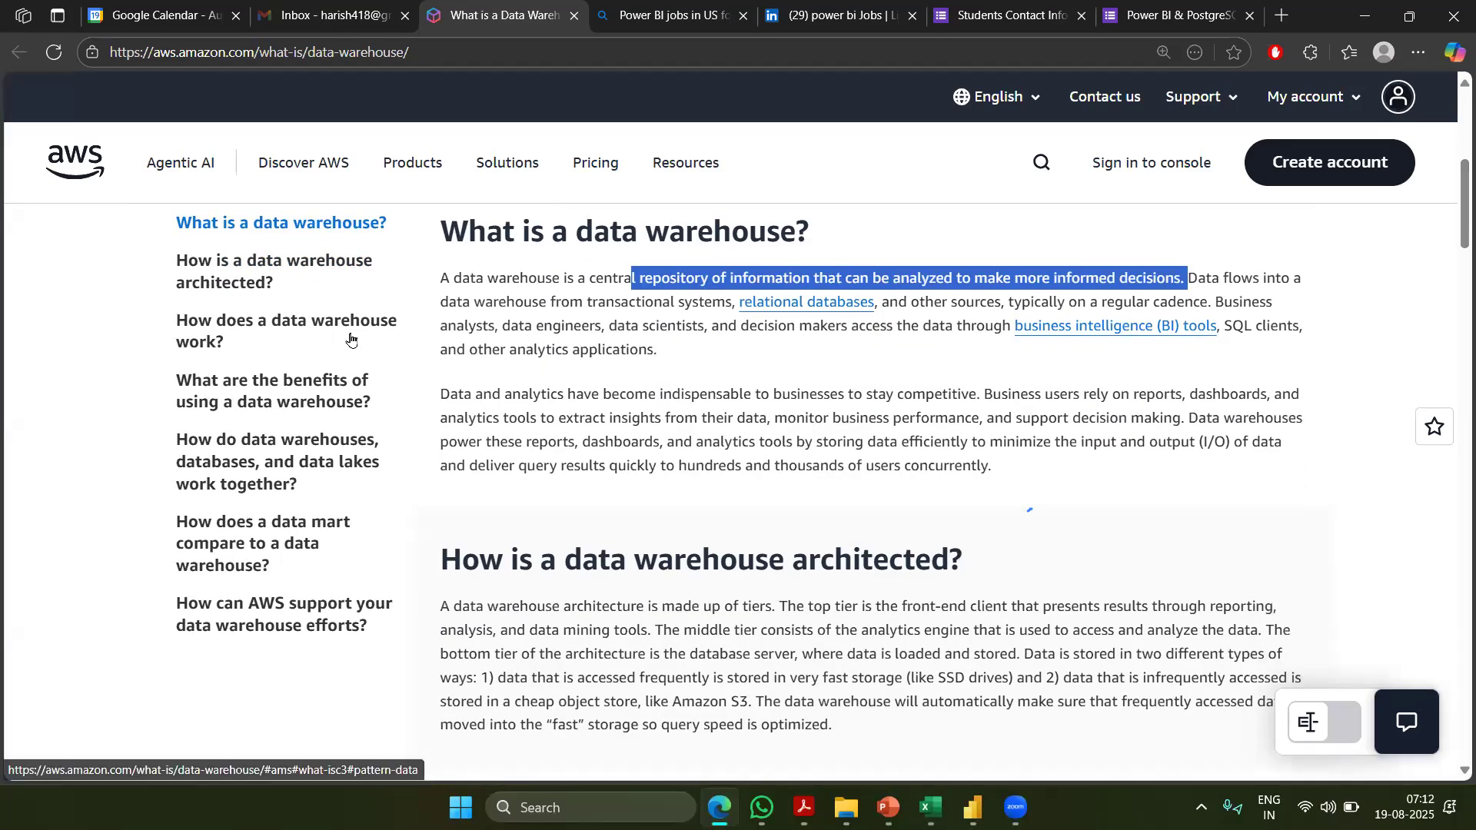
left_click_drag(517, 305, 1120, 305)
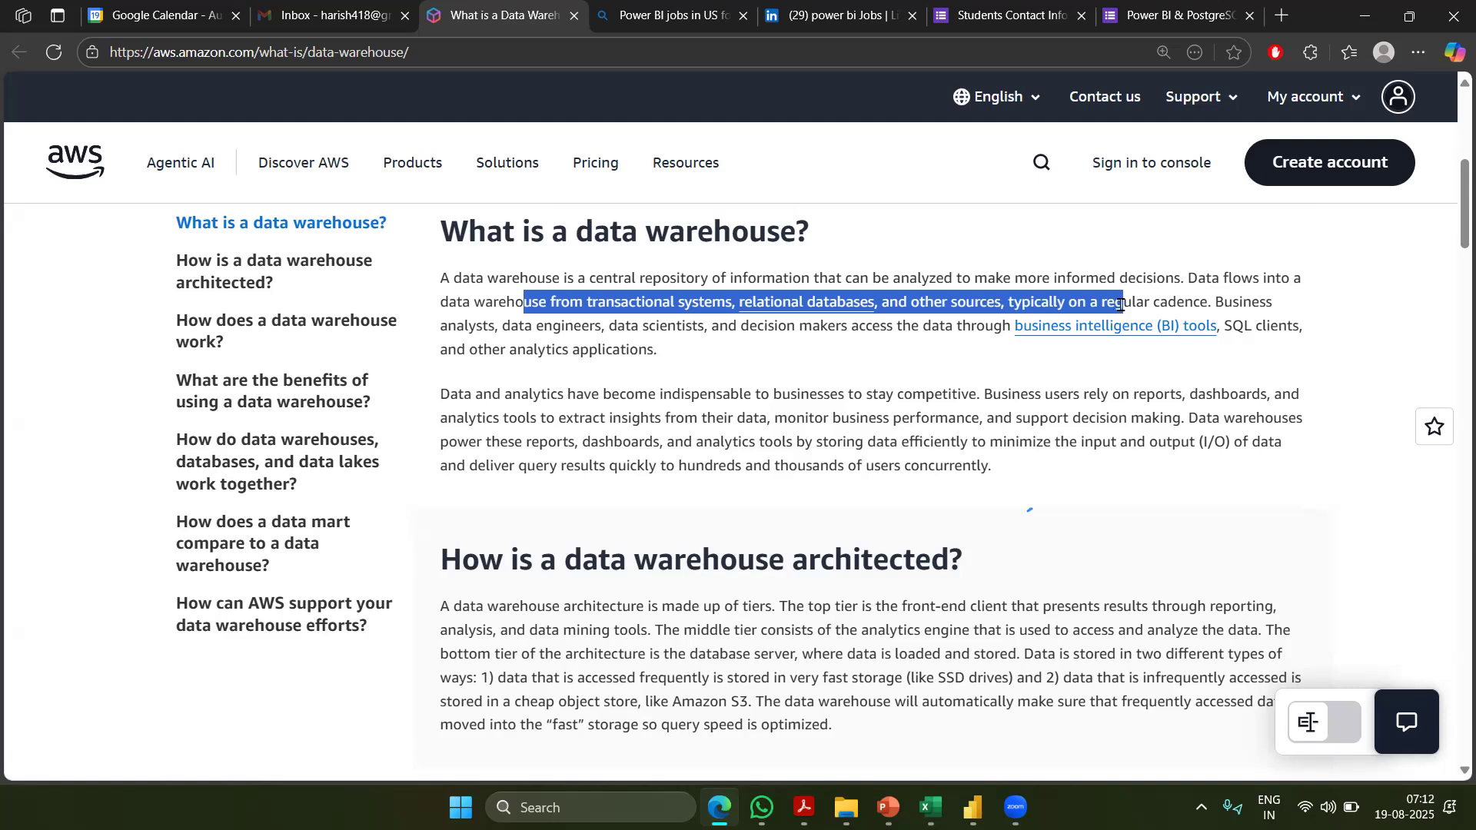
left_click_drag(1120, 305, 1120, 305)
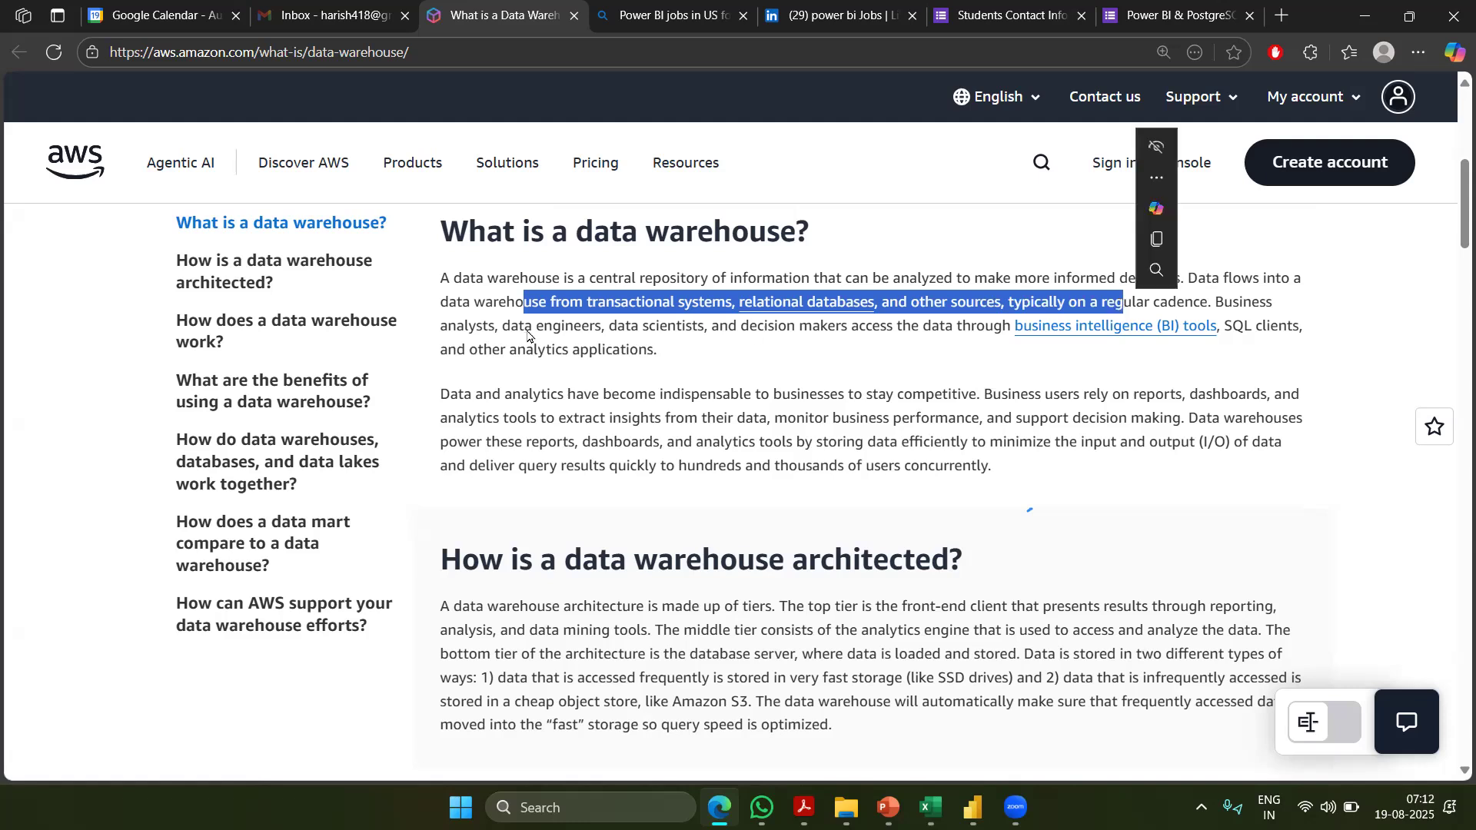
double_click(469, 328)
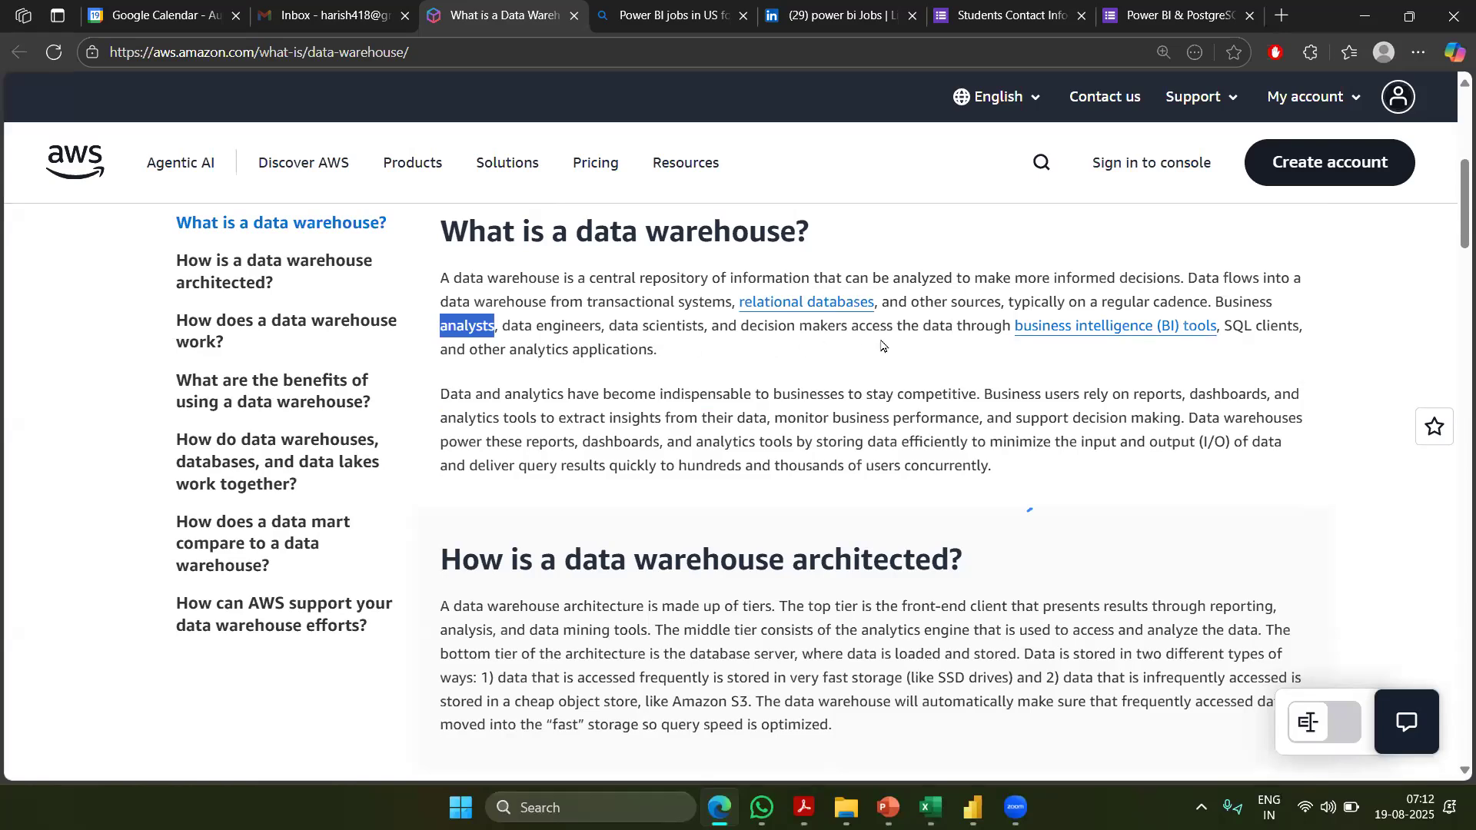
left_click(768, 343)
left_click_drag(444, 326, 826, 342)
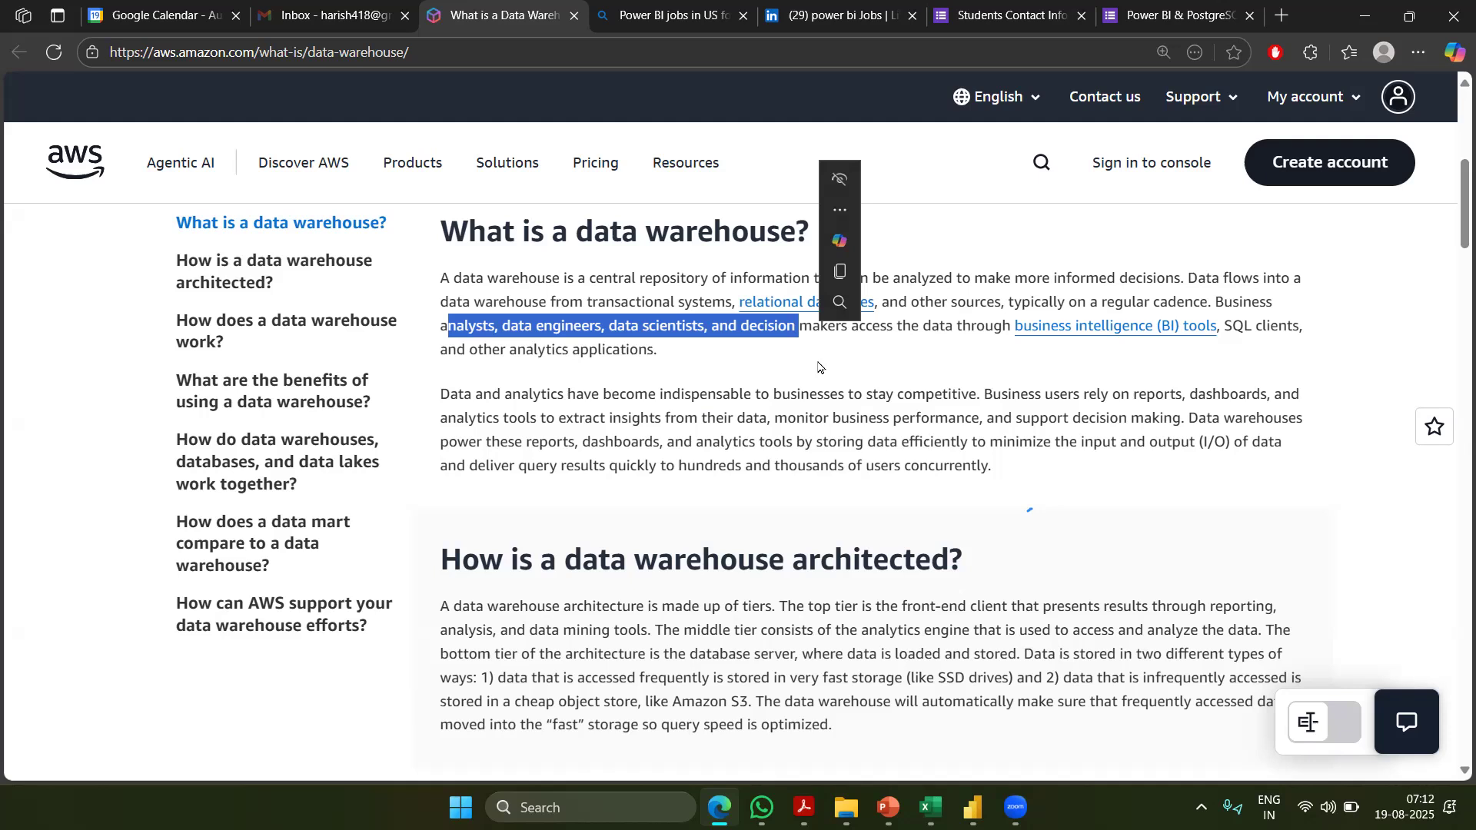
left_click(819, 367)
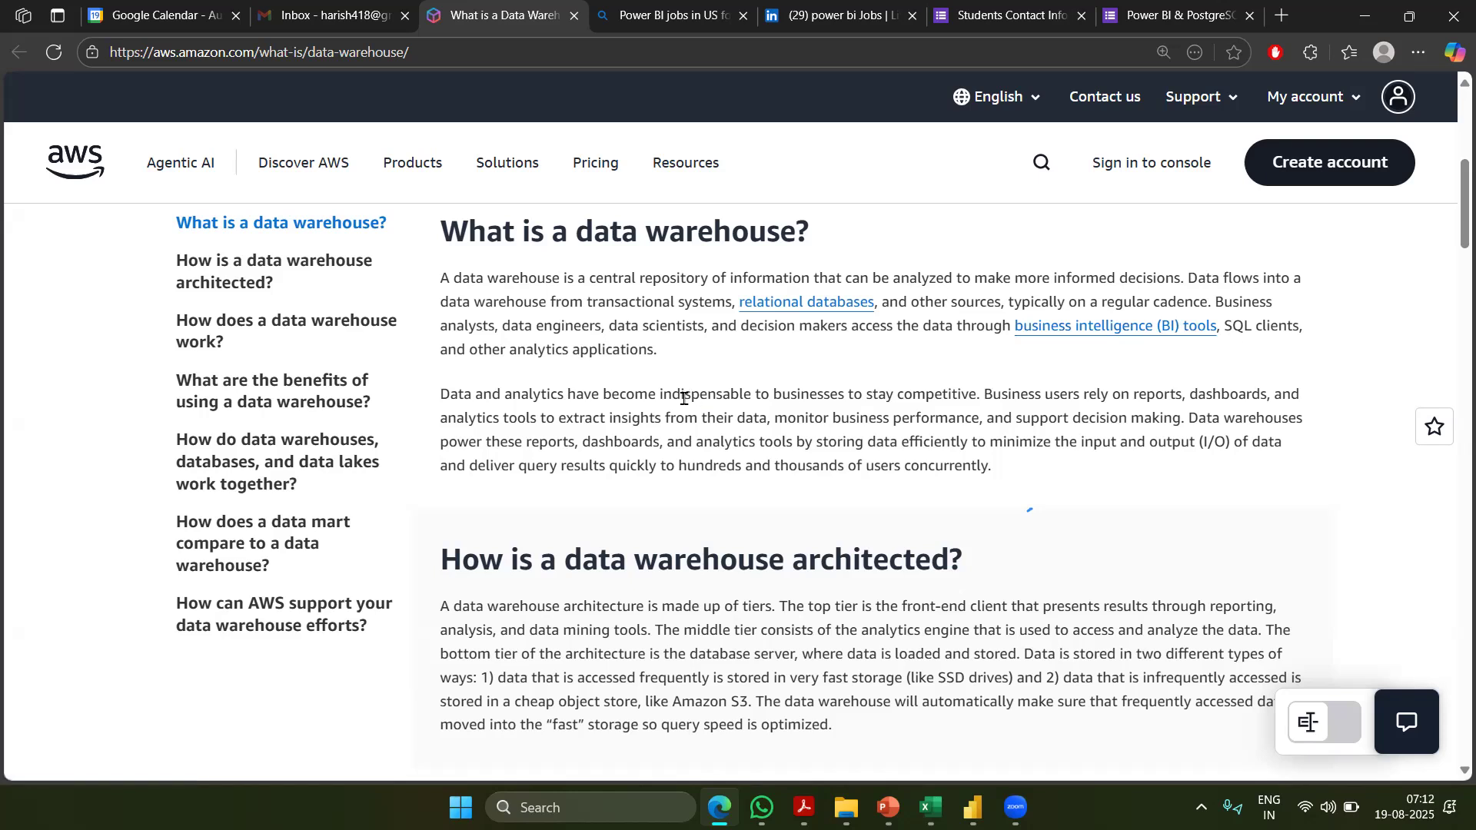
Find the section on data warehouse benefits and highlight the "Informed decision making" bullet
scroll(686, 483, "down", 3)
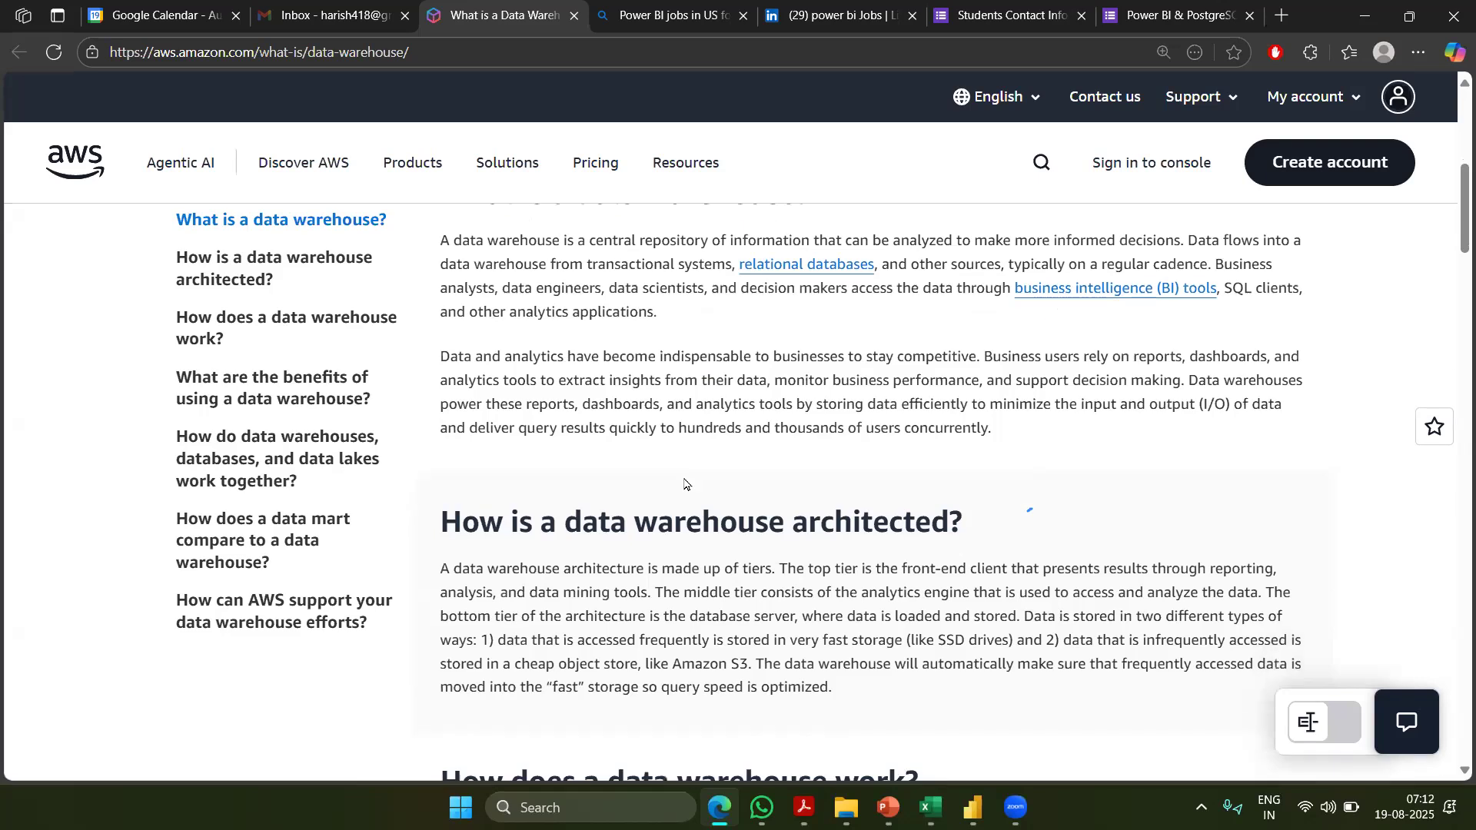
scroll(684, 482, "down", 5)
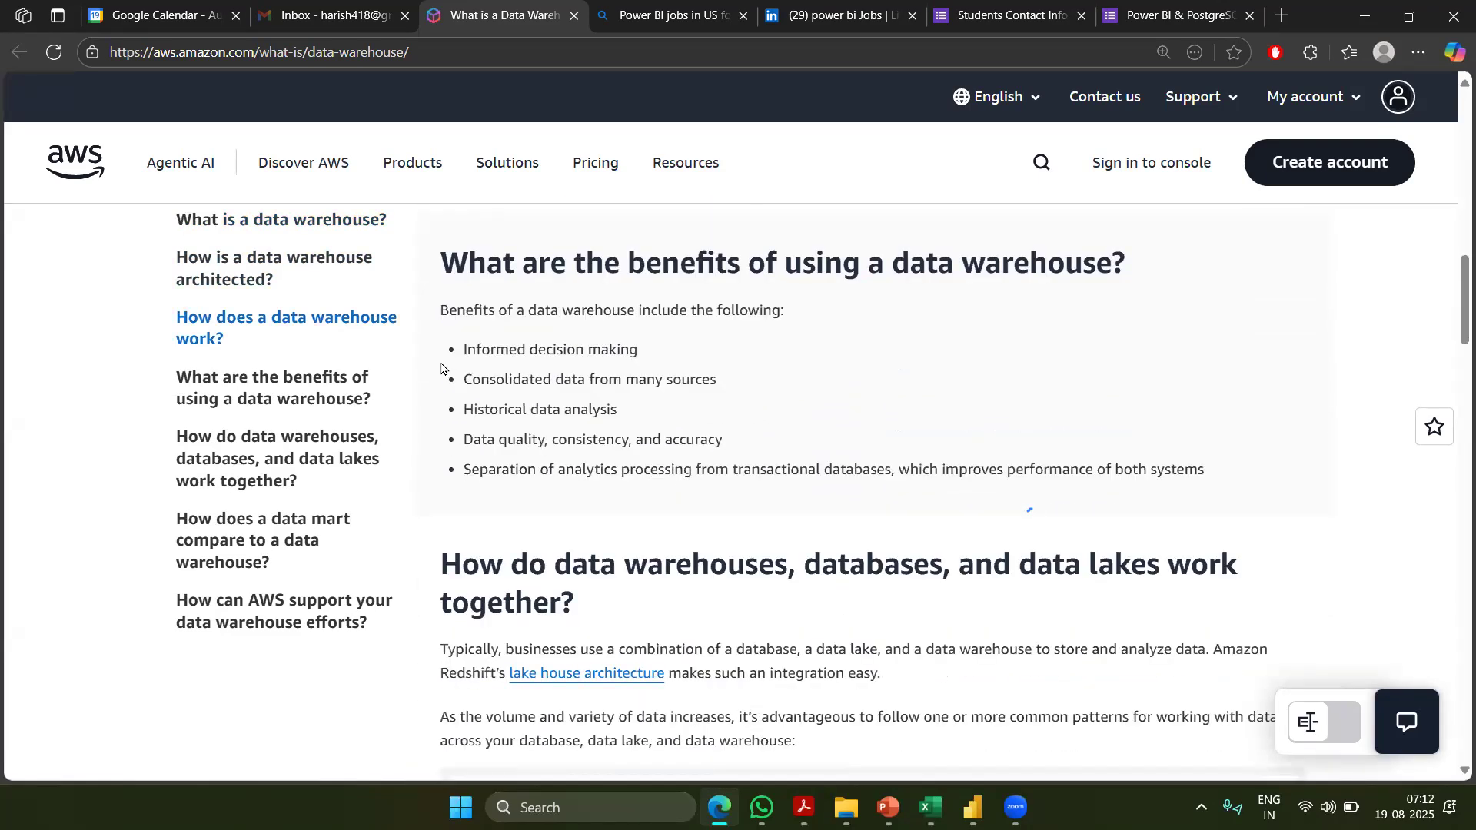
left_click_drag(463, 350, 651, 359)
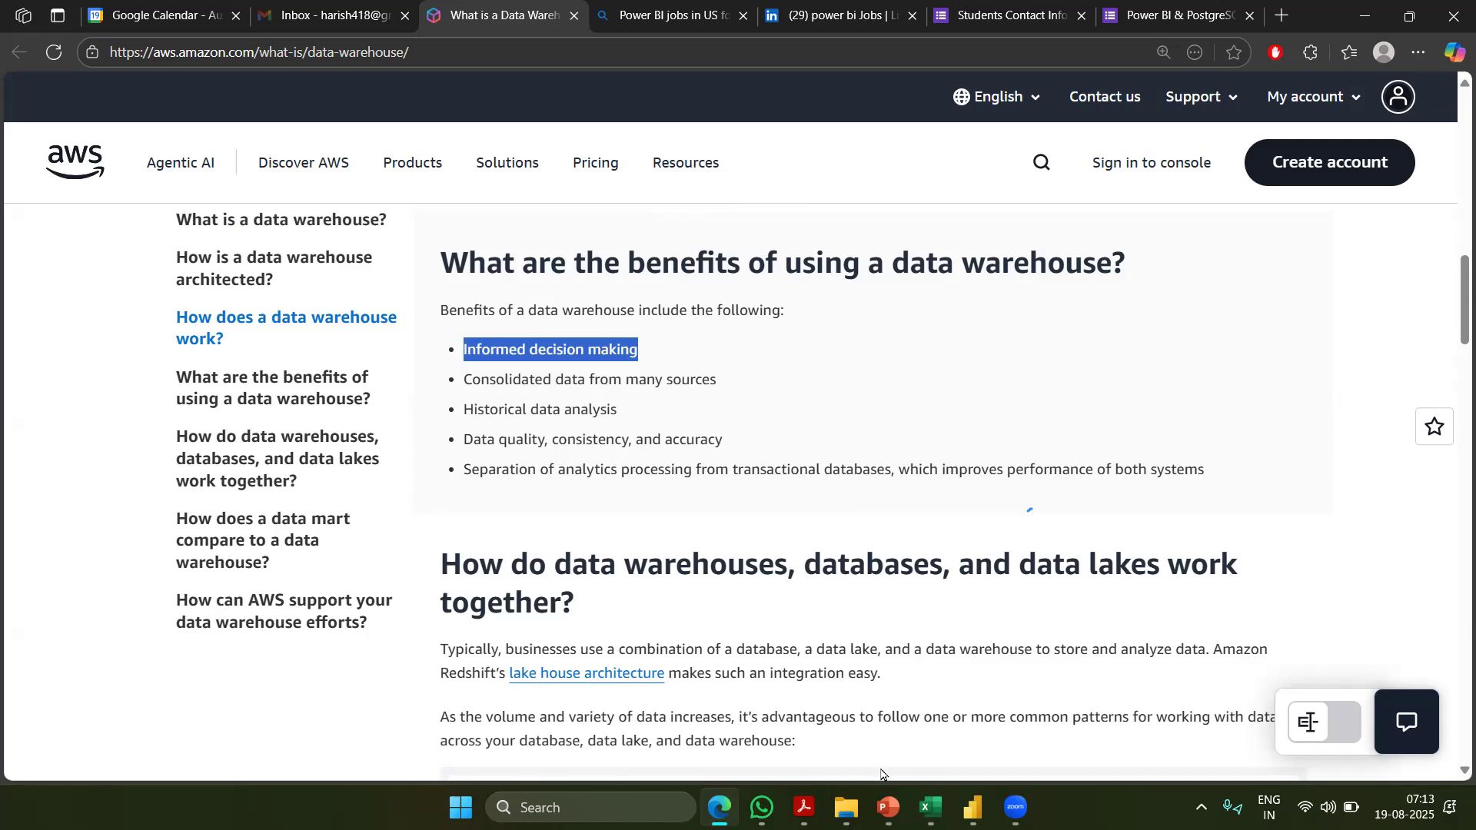
Switch to the Book1 workbook in Excel to examine the data warehouse architecture picture, and return to the AWS page in the browser
mouse_move(930, 807)
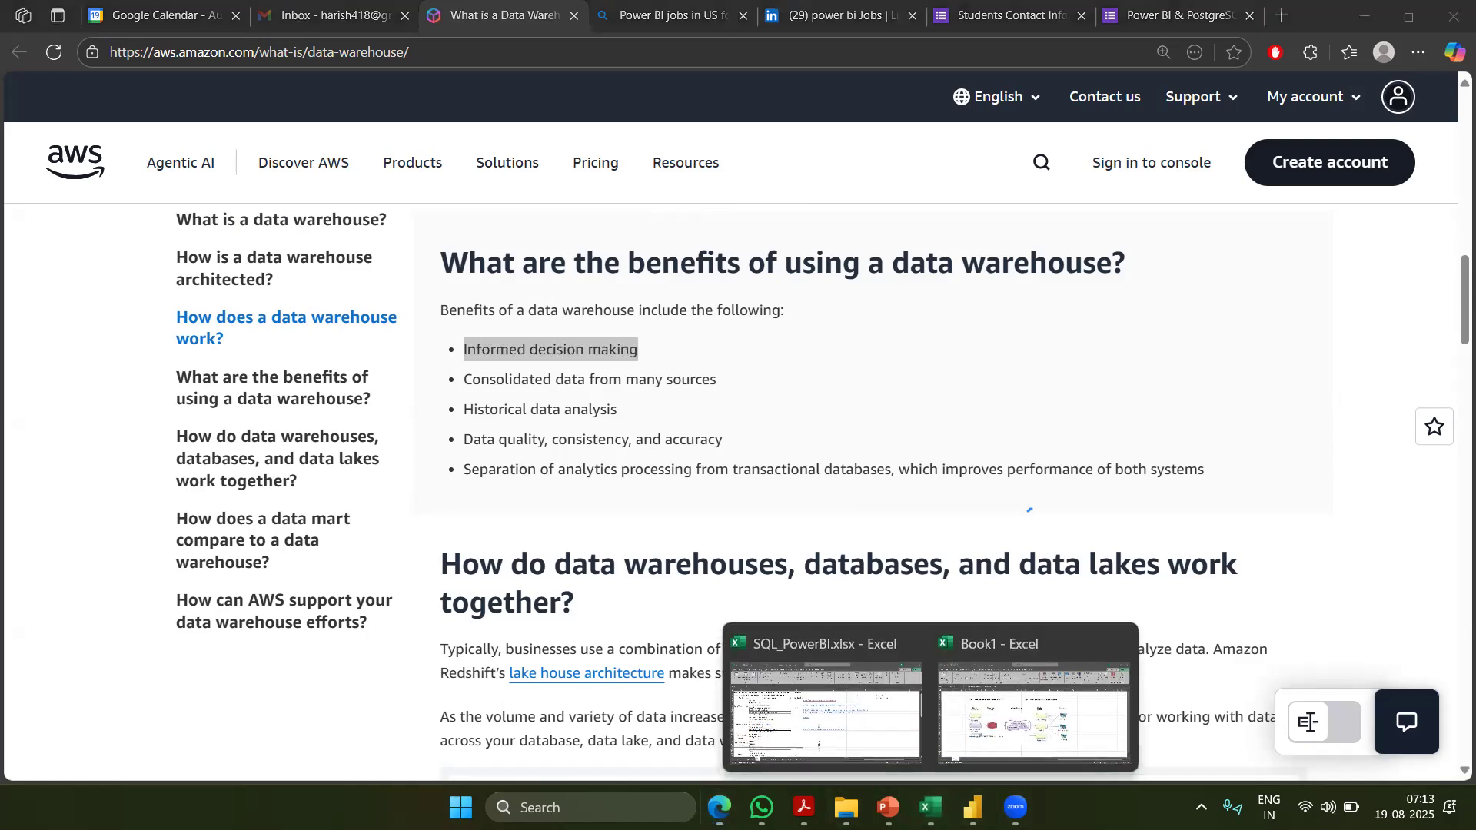
left_click(1016, 734)
left_click(289, 431)
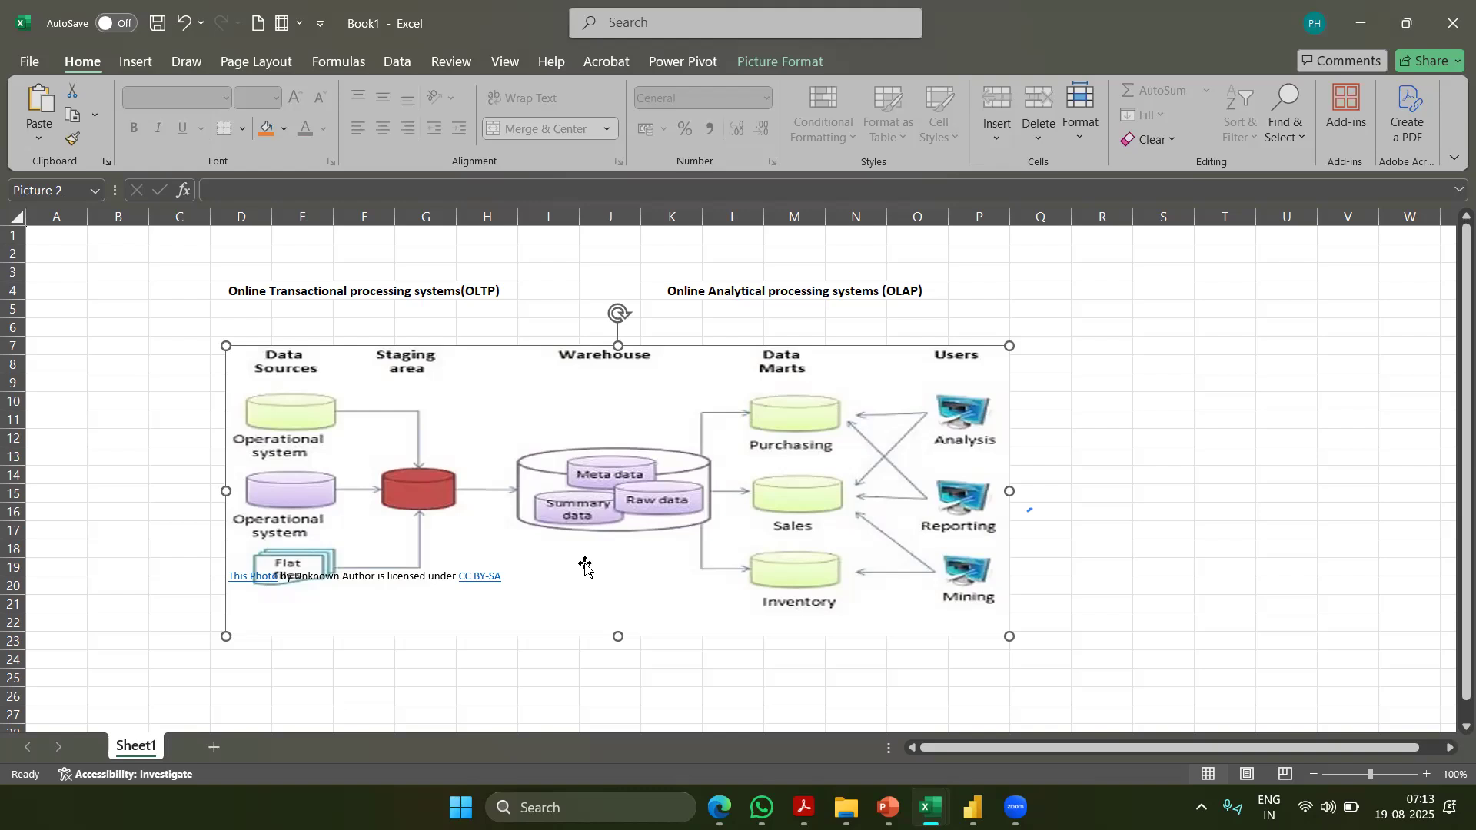
key("alt+Tab")
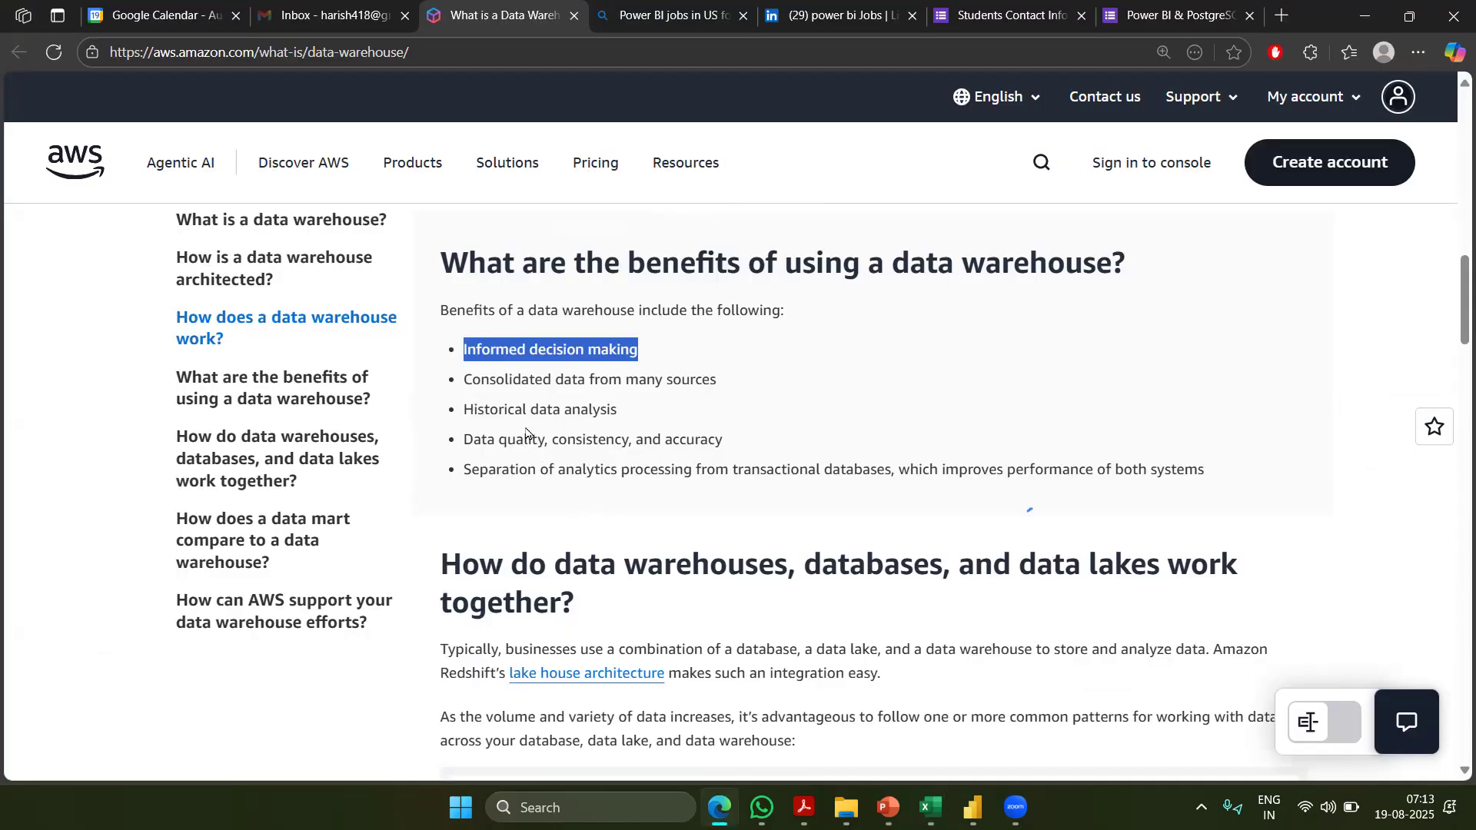
Highlight the "Historical data analysis" benefit and the "Data quality, consistency, and accuracy" benefit in turn
left_click(724, 386)
left_click_drag(616, 408, 461, 415)
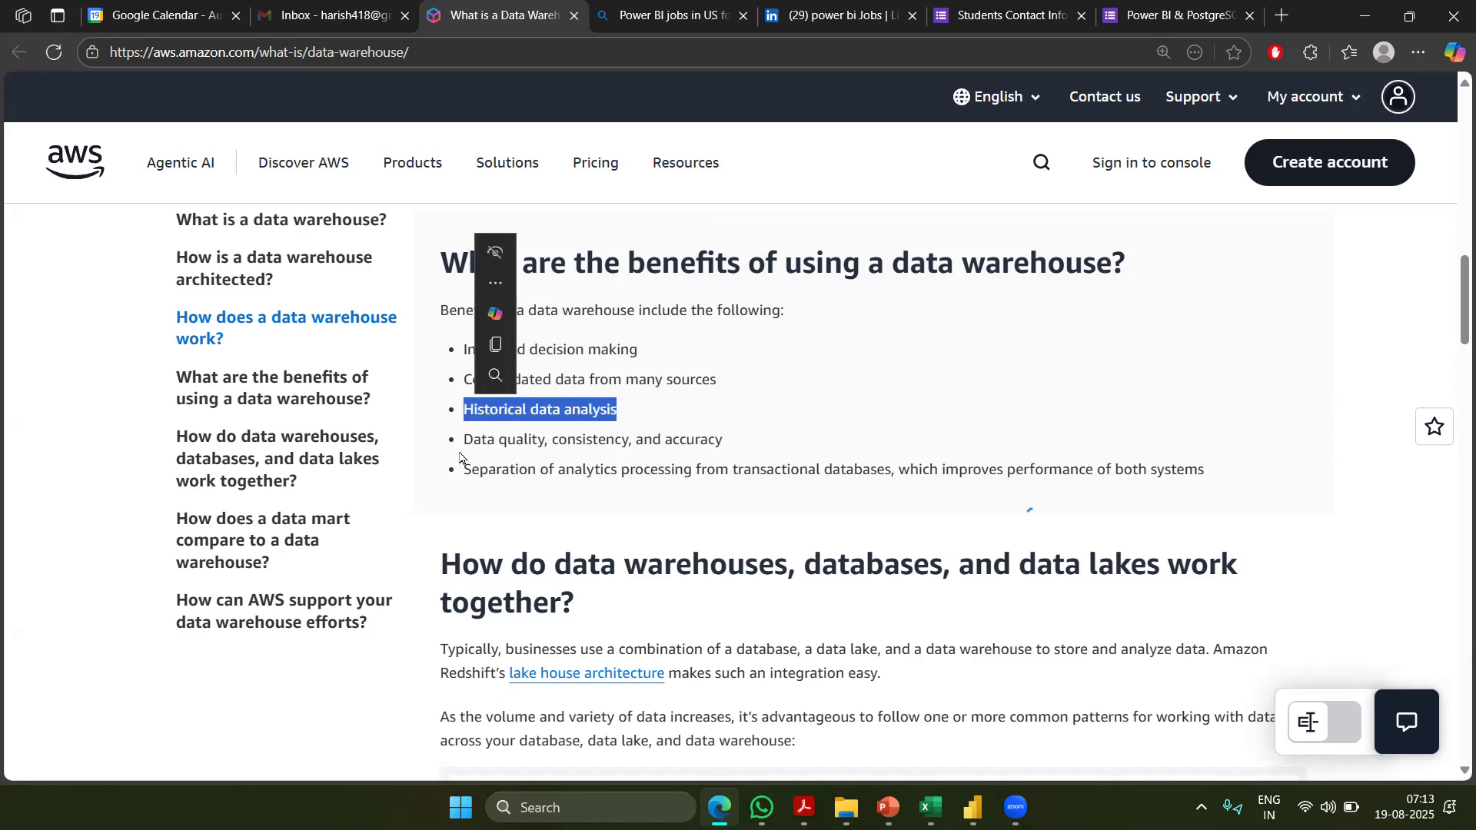
left_click_drag(724, 439, 461, 448)
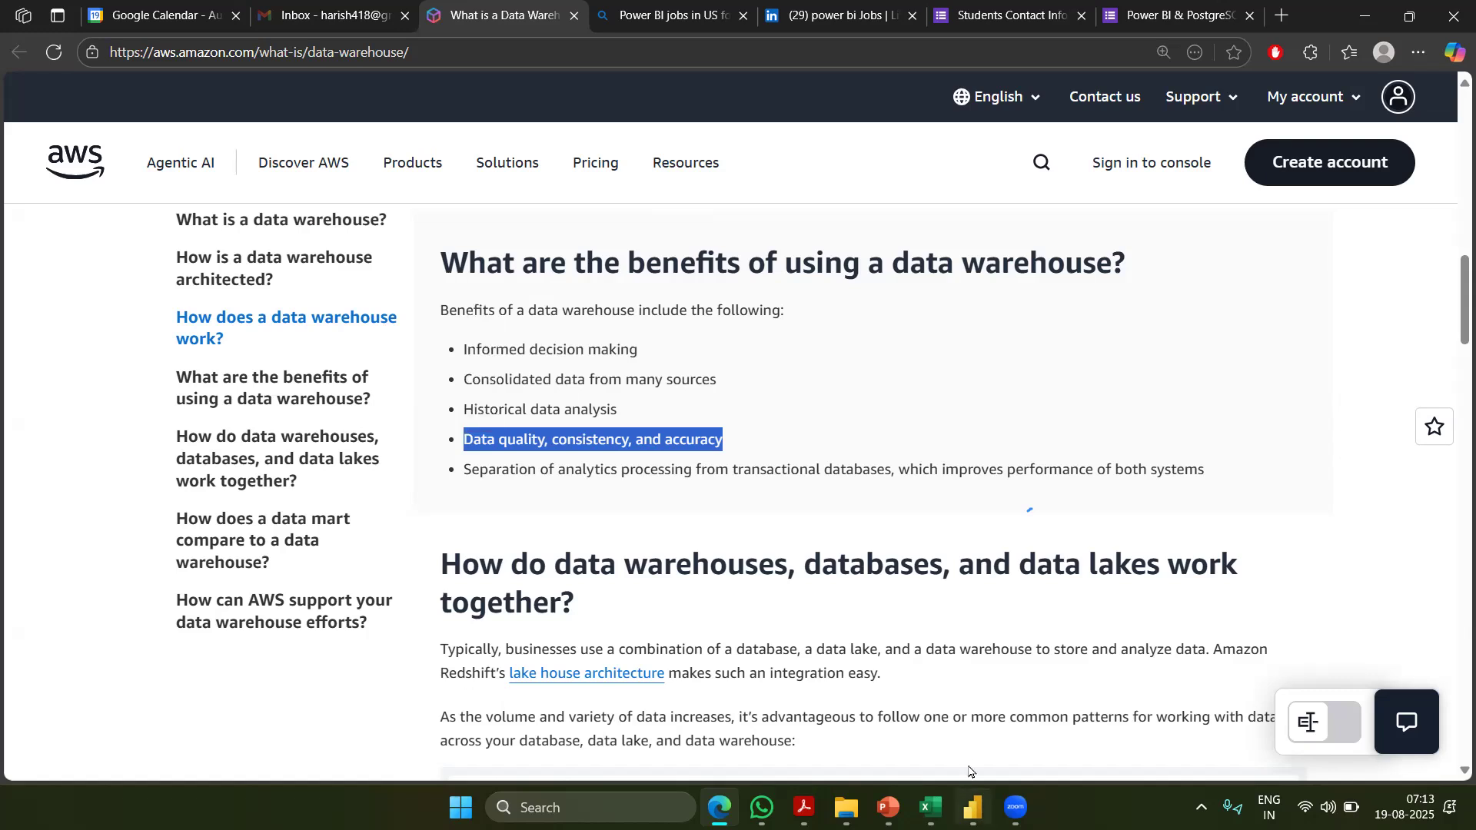
Switch to the hdfc_retail report in Power BI Desktop and open its queries in the Power Query Editor
mouse_move(972, 807)
left_click(972, 711)
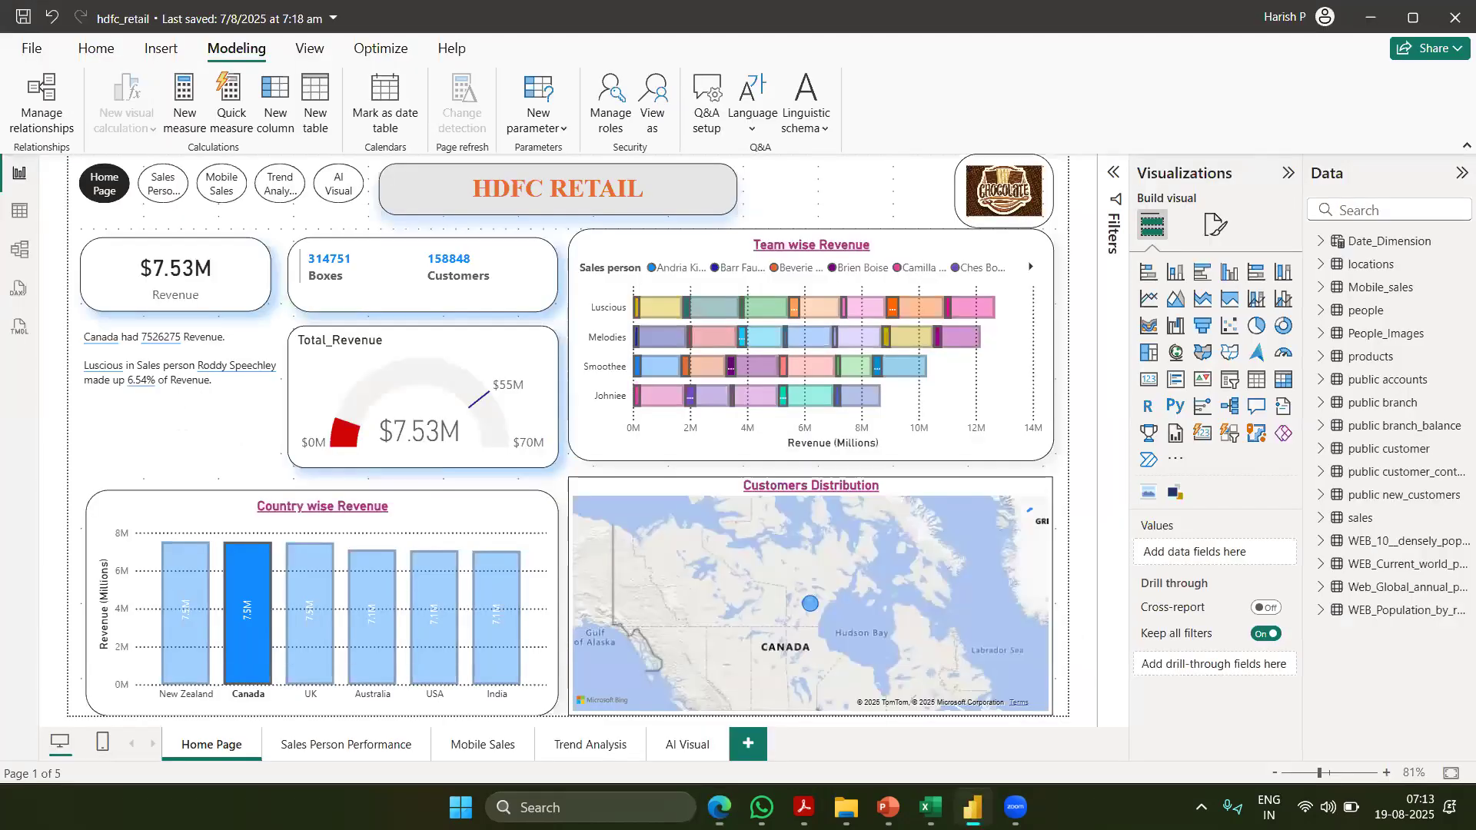
left_click(88, 58)
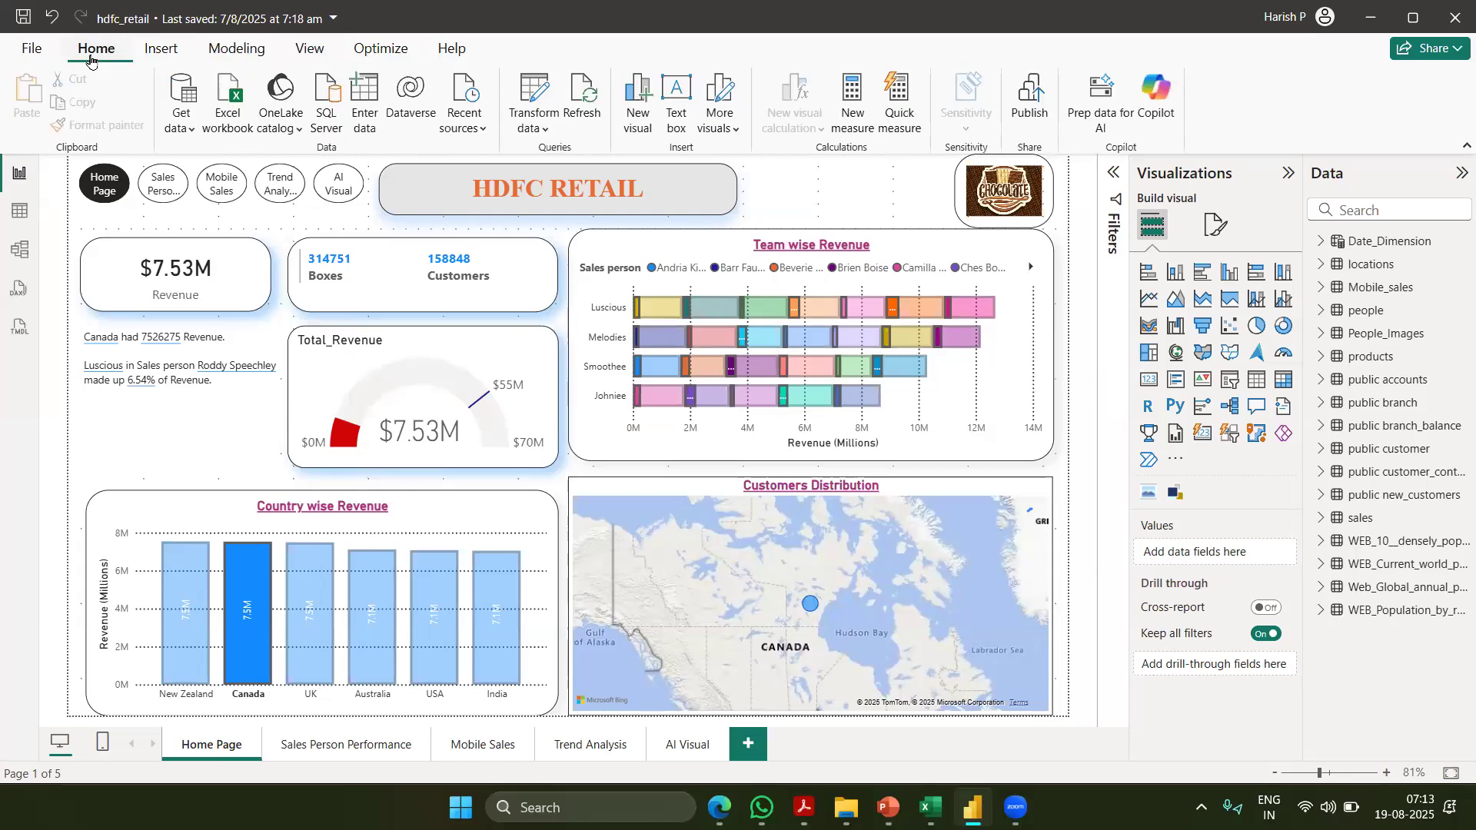
left_click(552, 132)
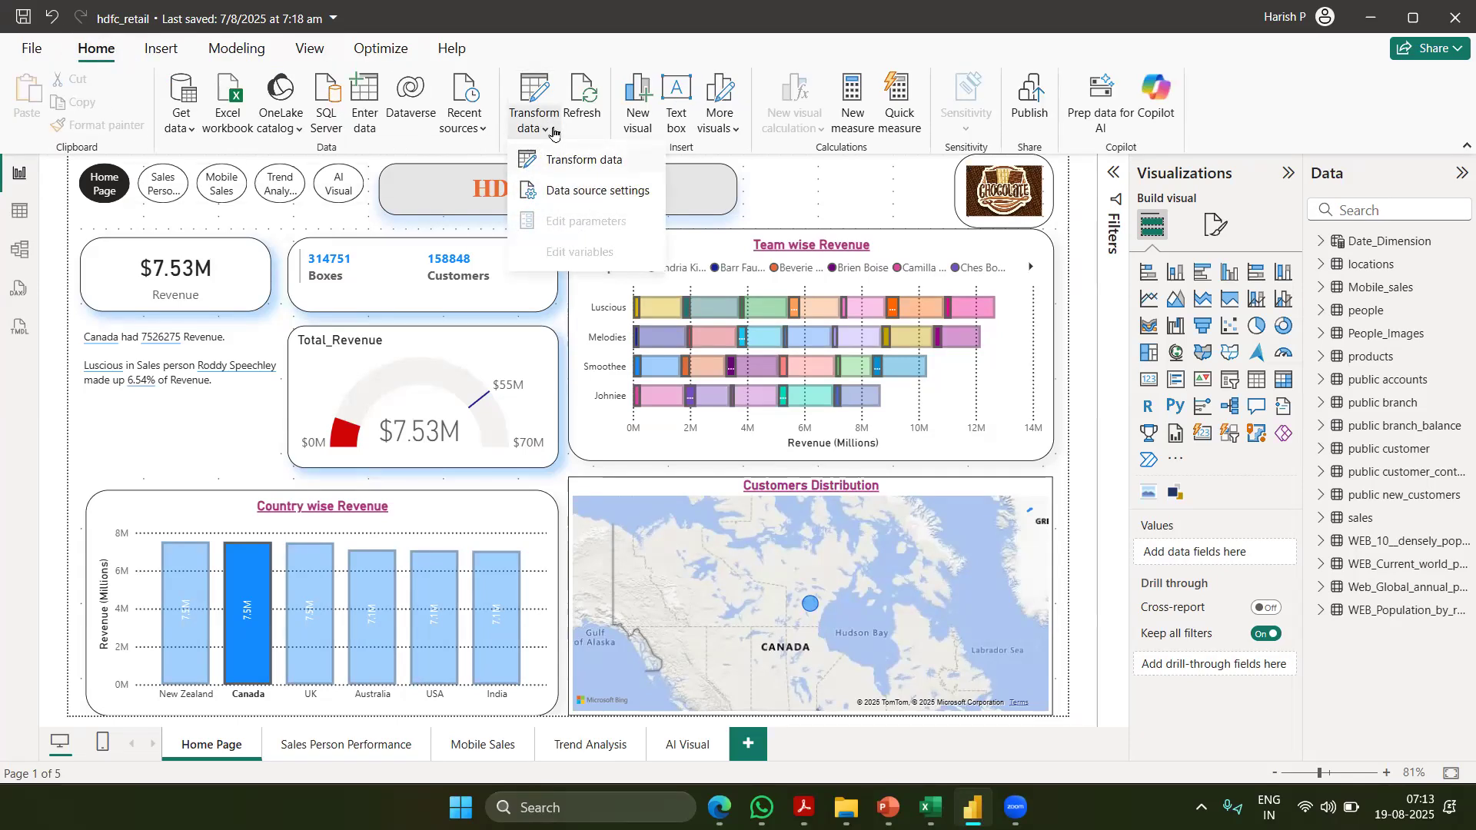
left_click(552, 132)
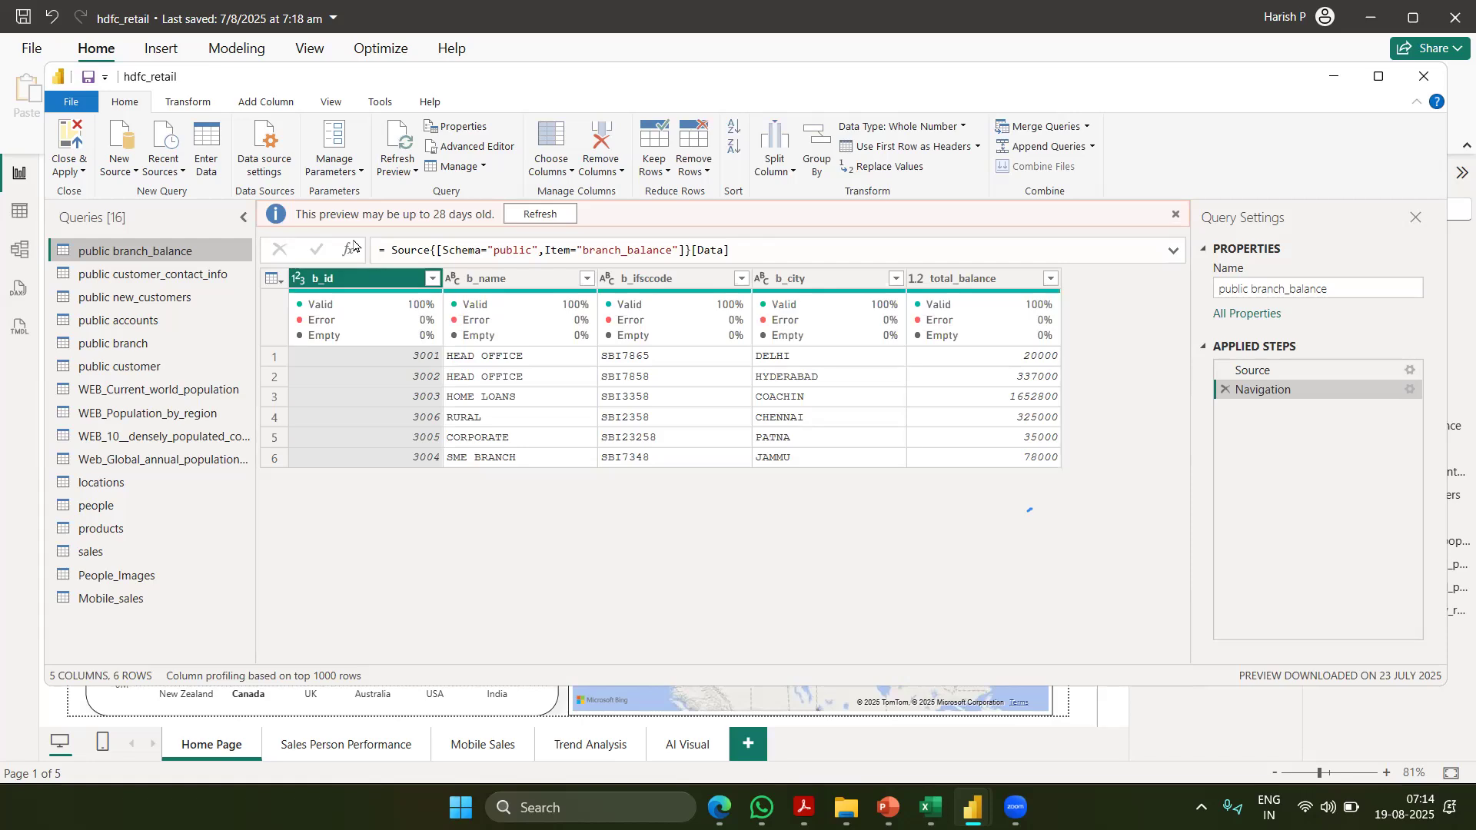
Enable column distribution and column profile alongside column quality, inspect the b_name column's values in public branch_balance, and minimise the query editor
left_click(178, 105)
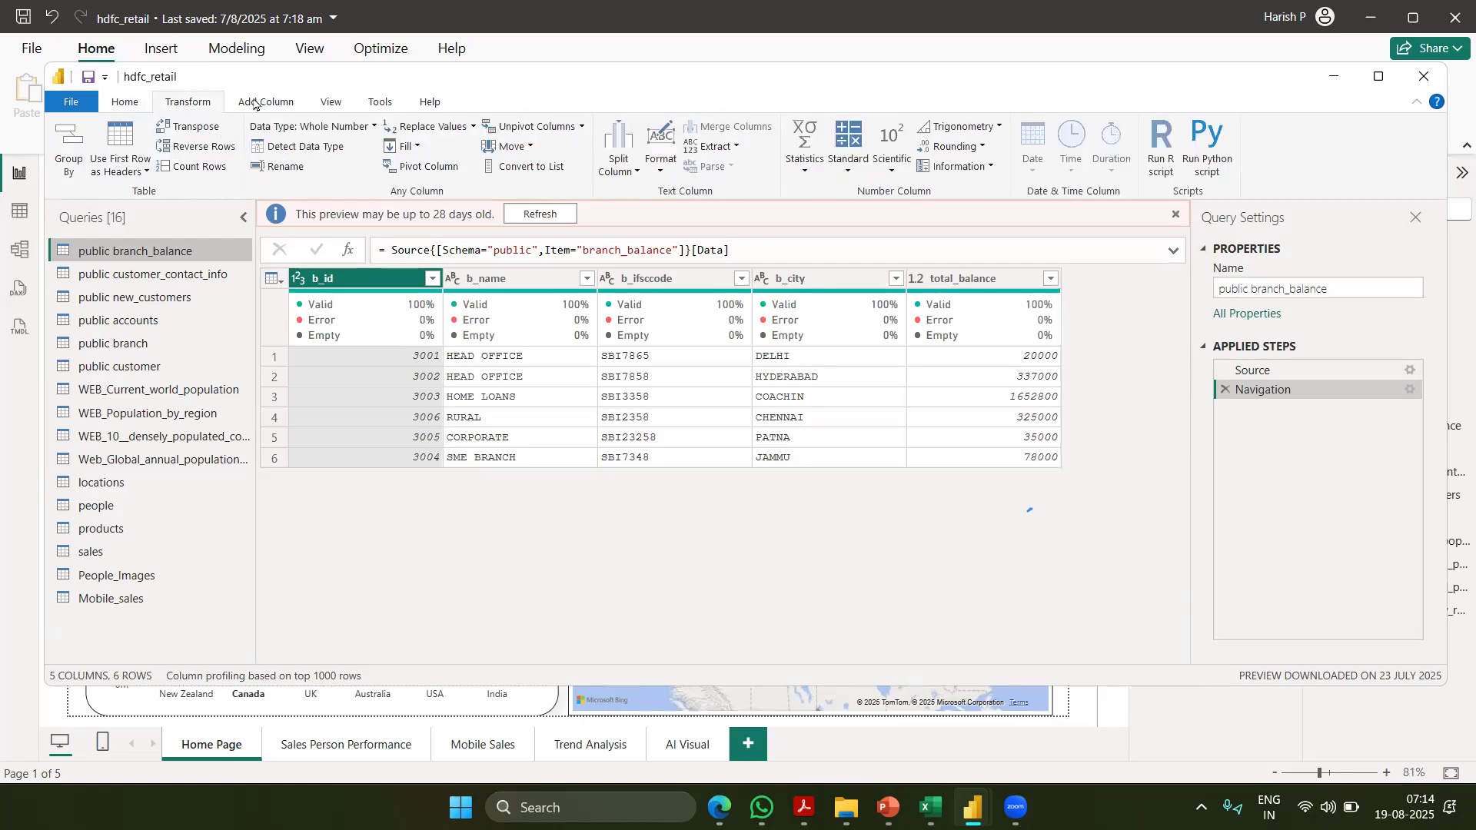
left_click(326, 103)
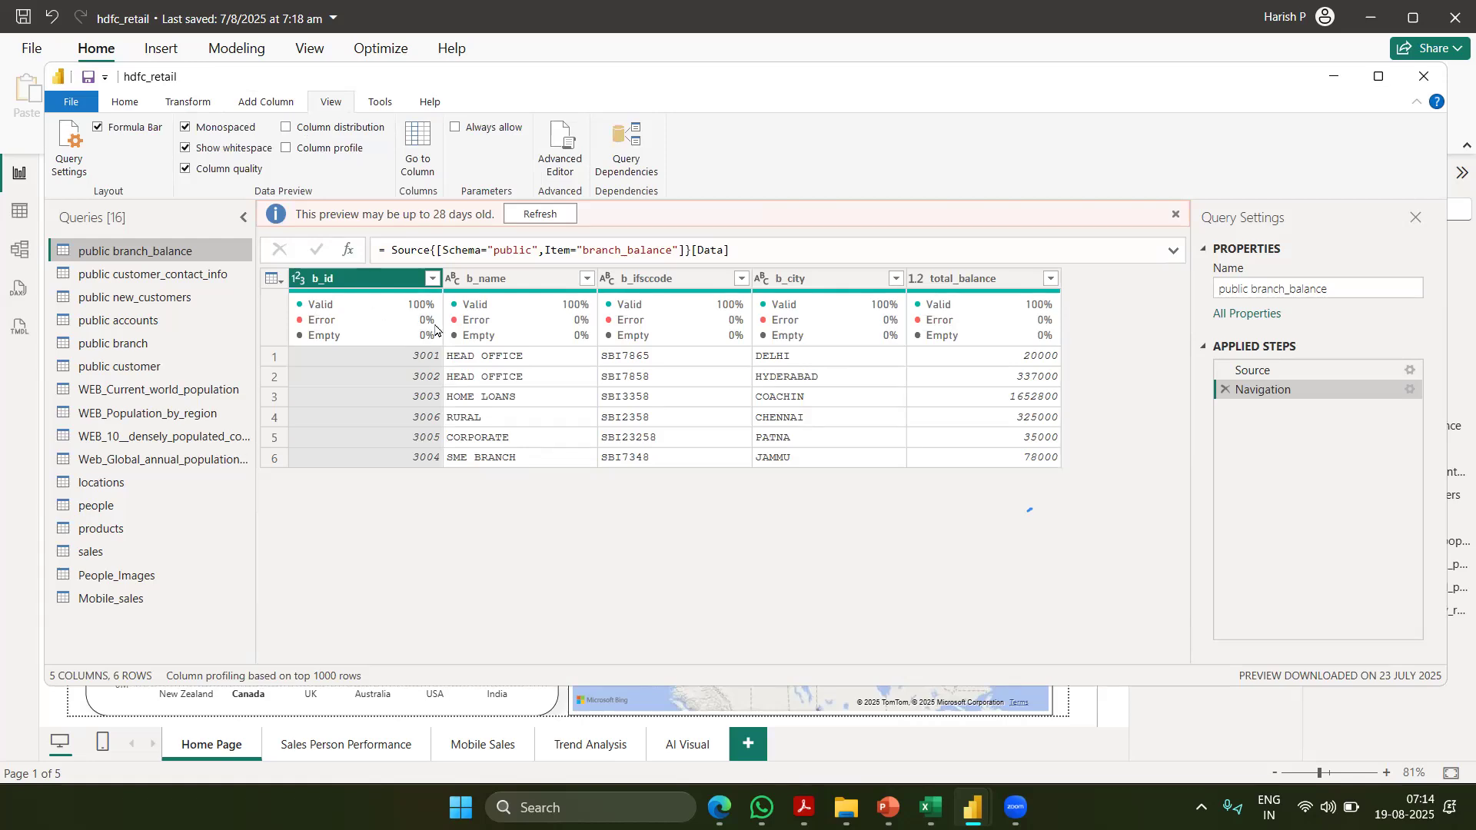
mouse_move(432, 323)
mouse_move(576, 332)
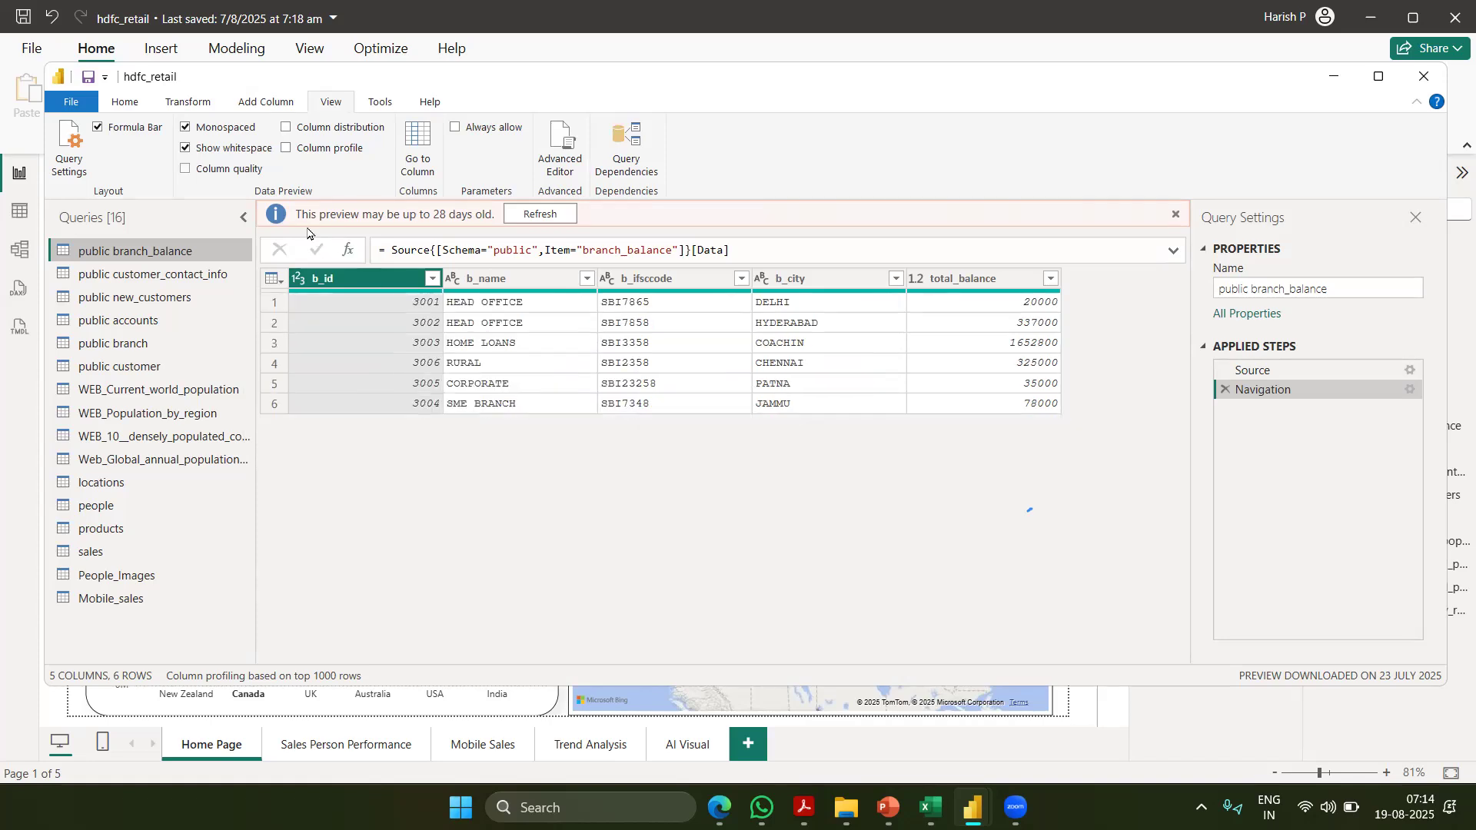
left_click(285, 127)
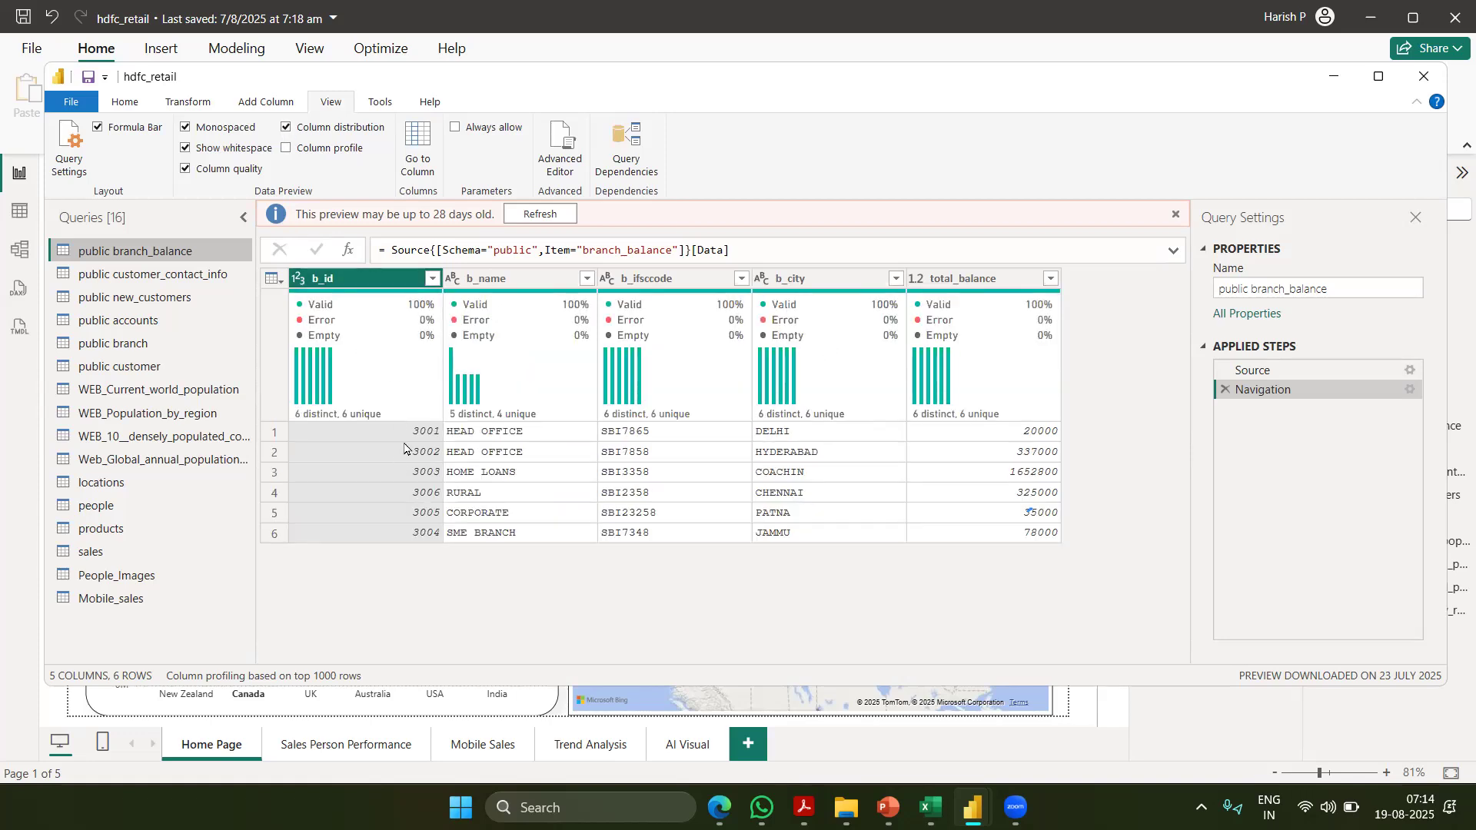
left_click(504, 283)
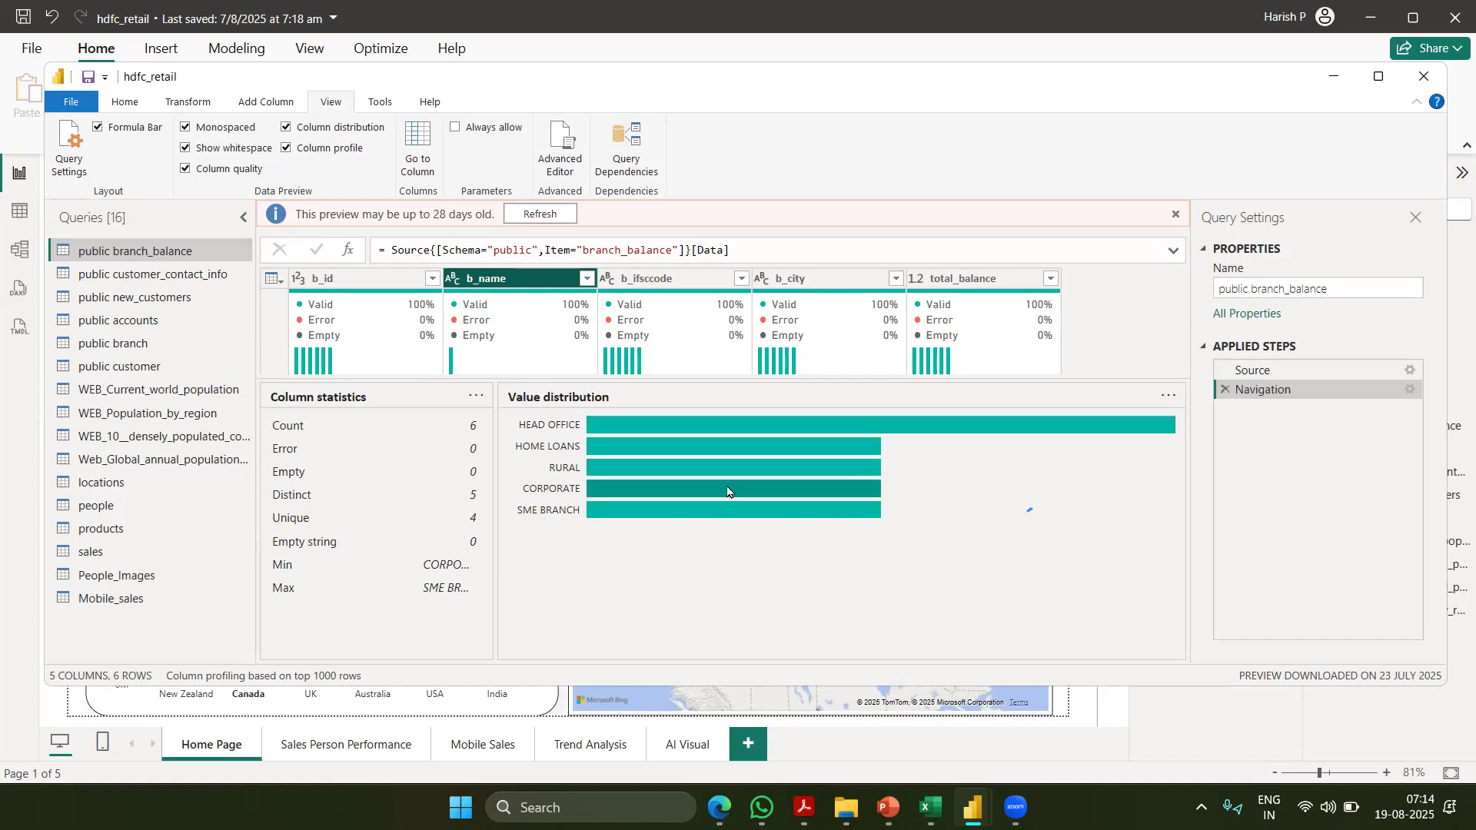
mouse_move(728, 501)
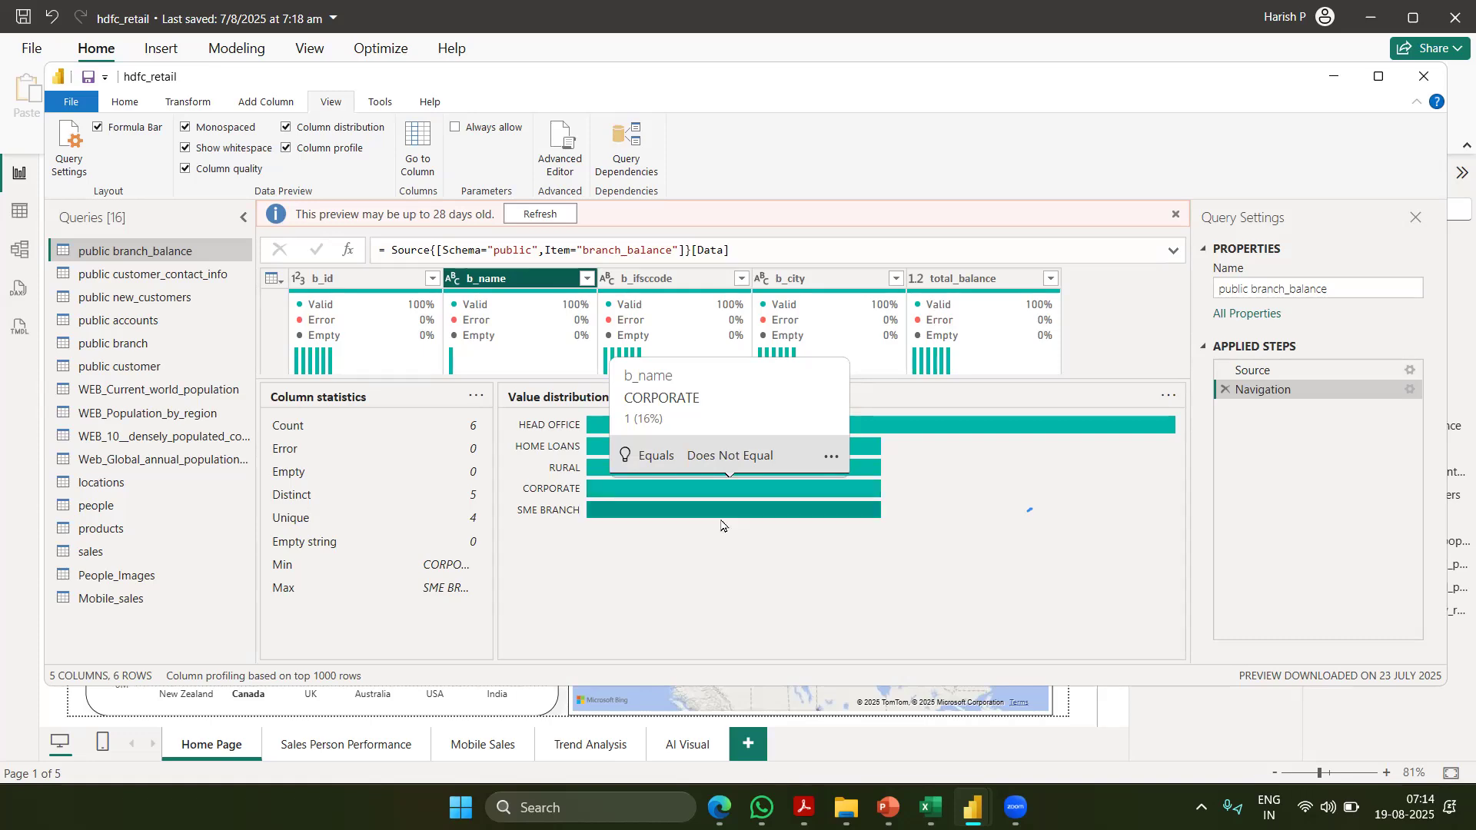
left_click(1331, 77)
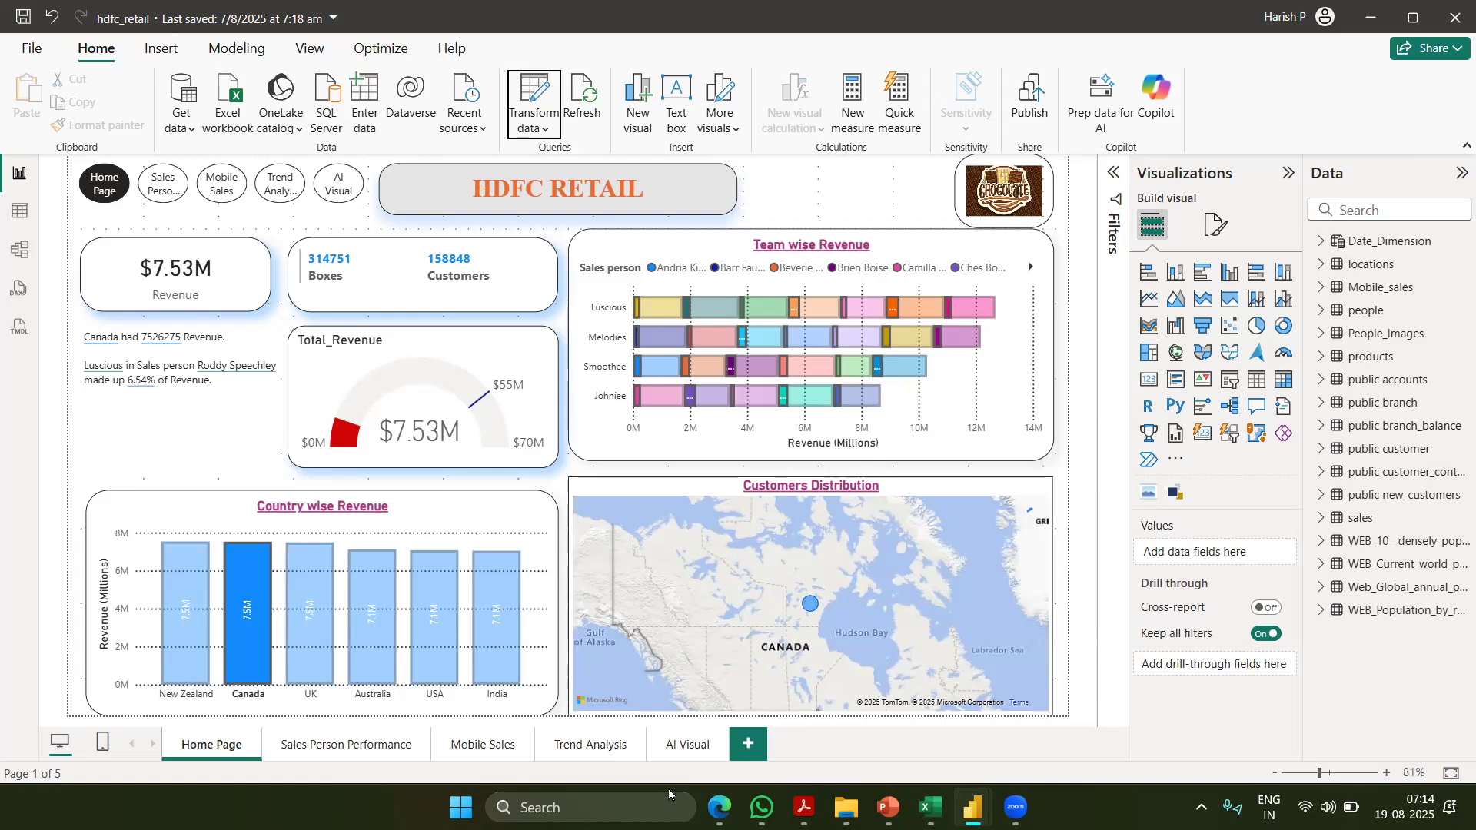
Return to the AWS page in the browser and highlight the benefit about separating analytics processing from transactional databases
key("alt+Tab")
scroll(647, 463, "down", 1)
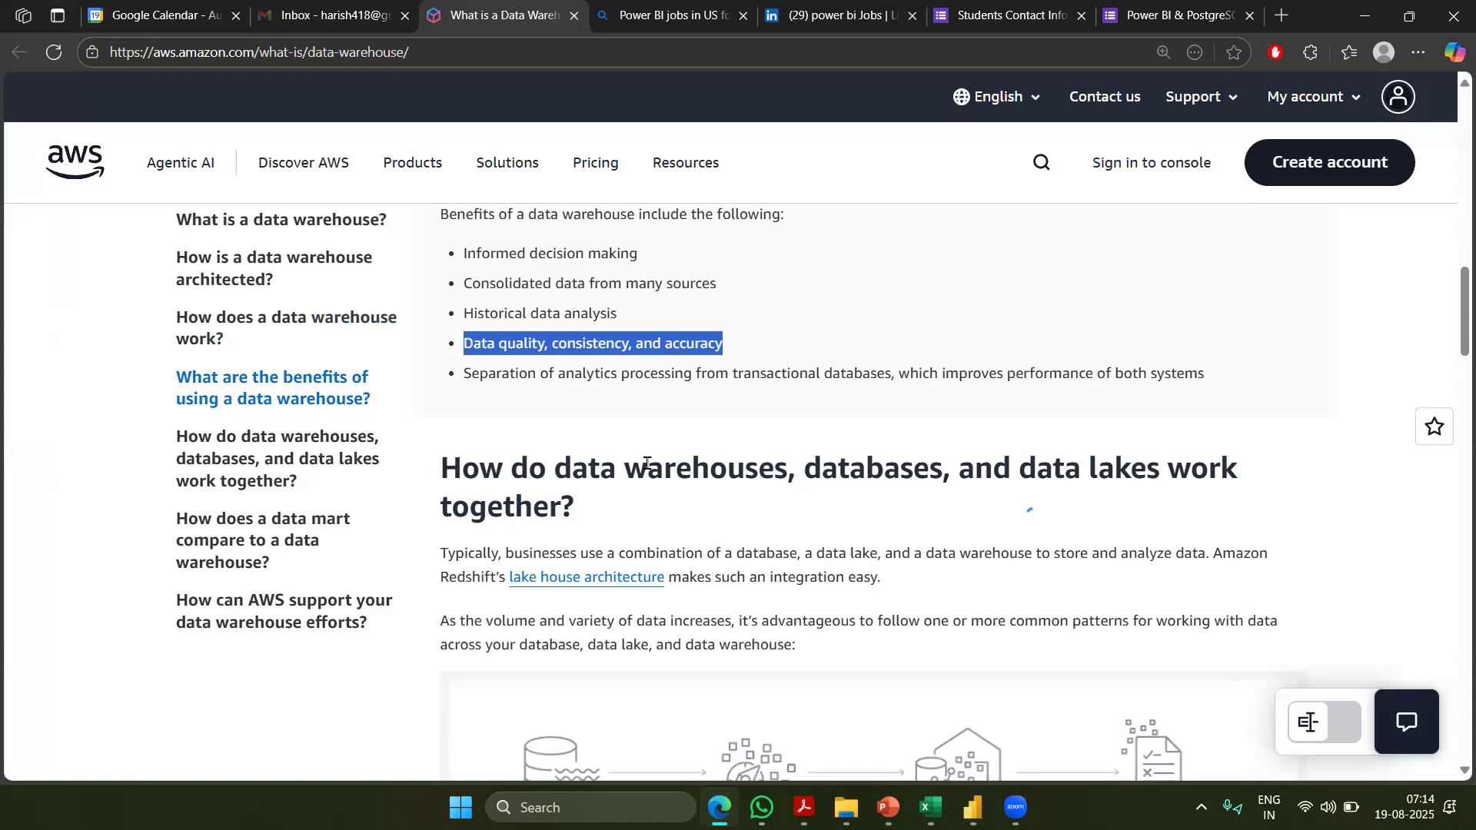
left_click_drag(477, 380, 1216, 394)
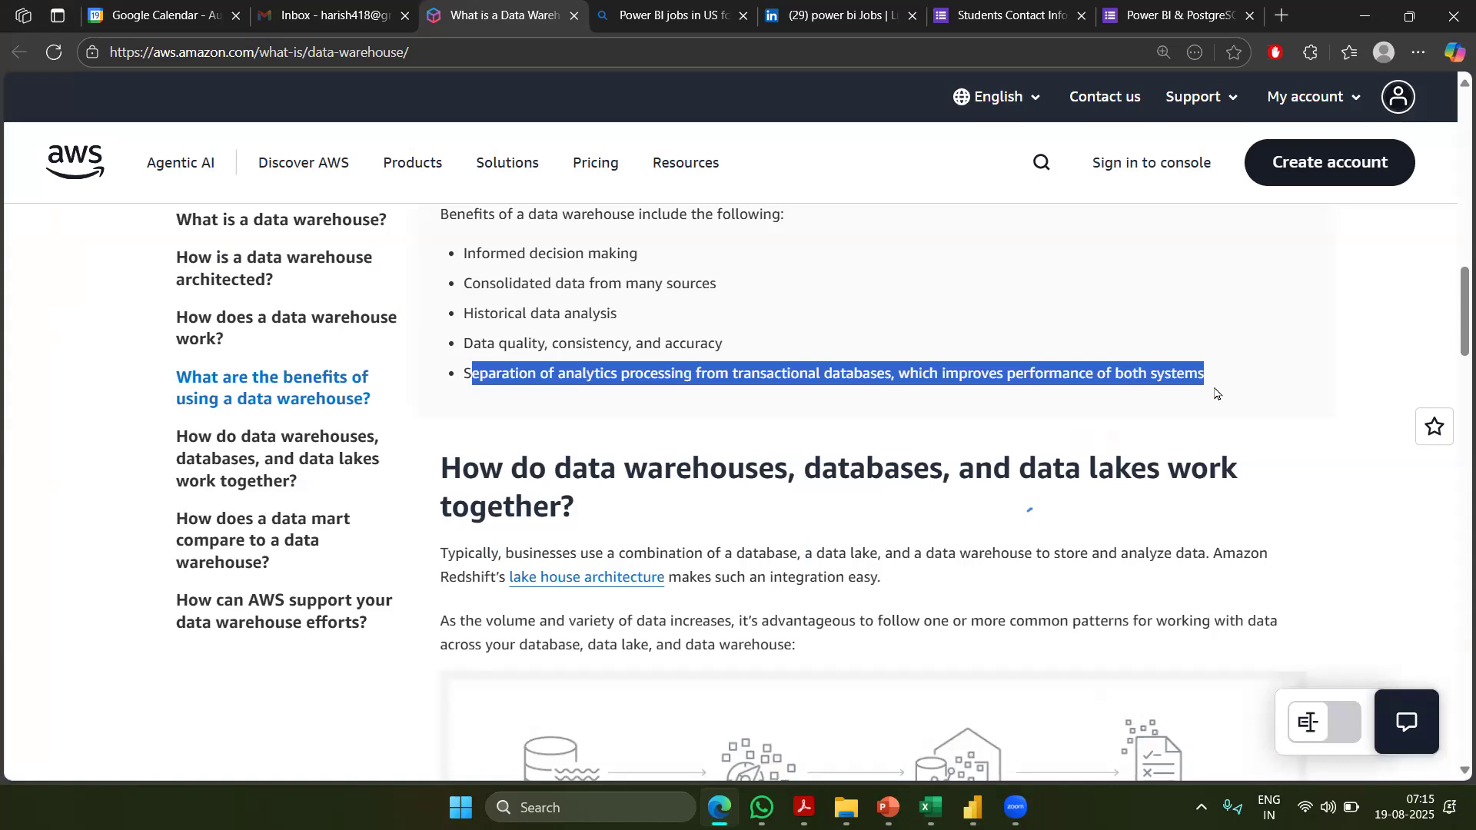
scroll(1215, 393, "down", 1)
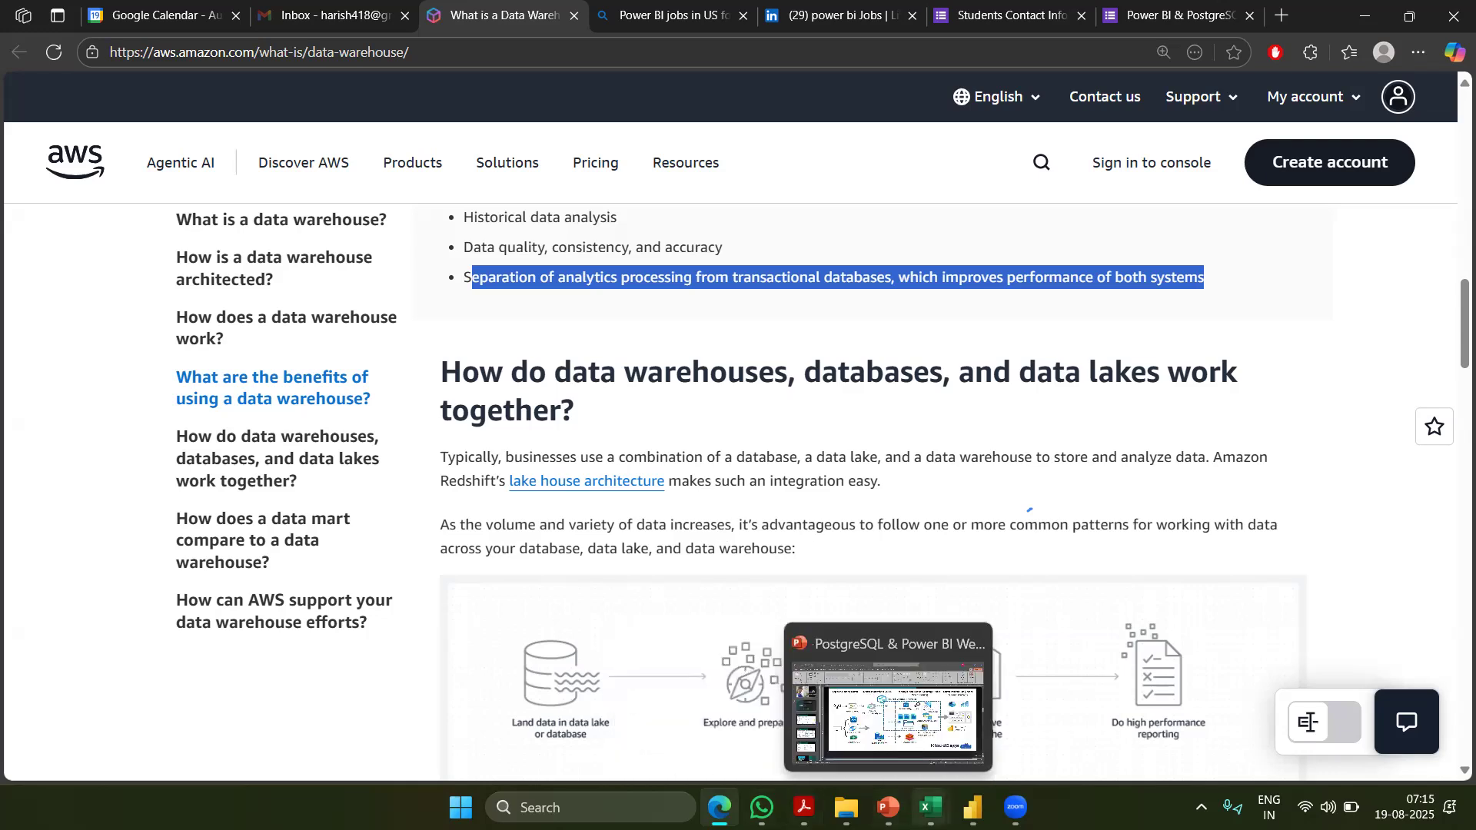
Switch to the Book1 workbook in Excel and view the empty columns beyond the warehouse diagram
left_click(930, 807)
left_click(1034, 711)
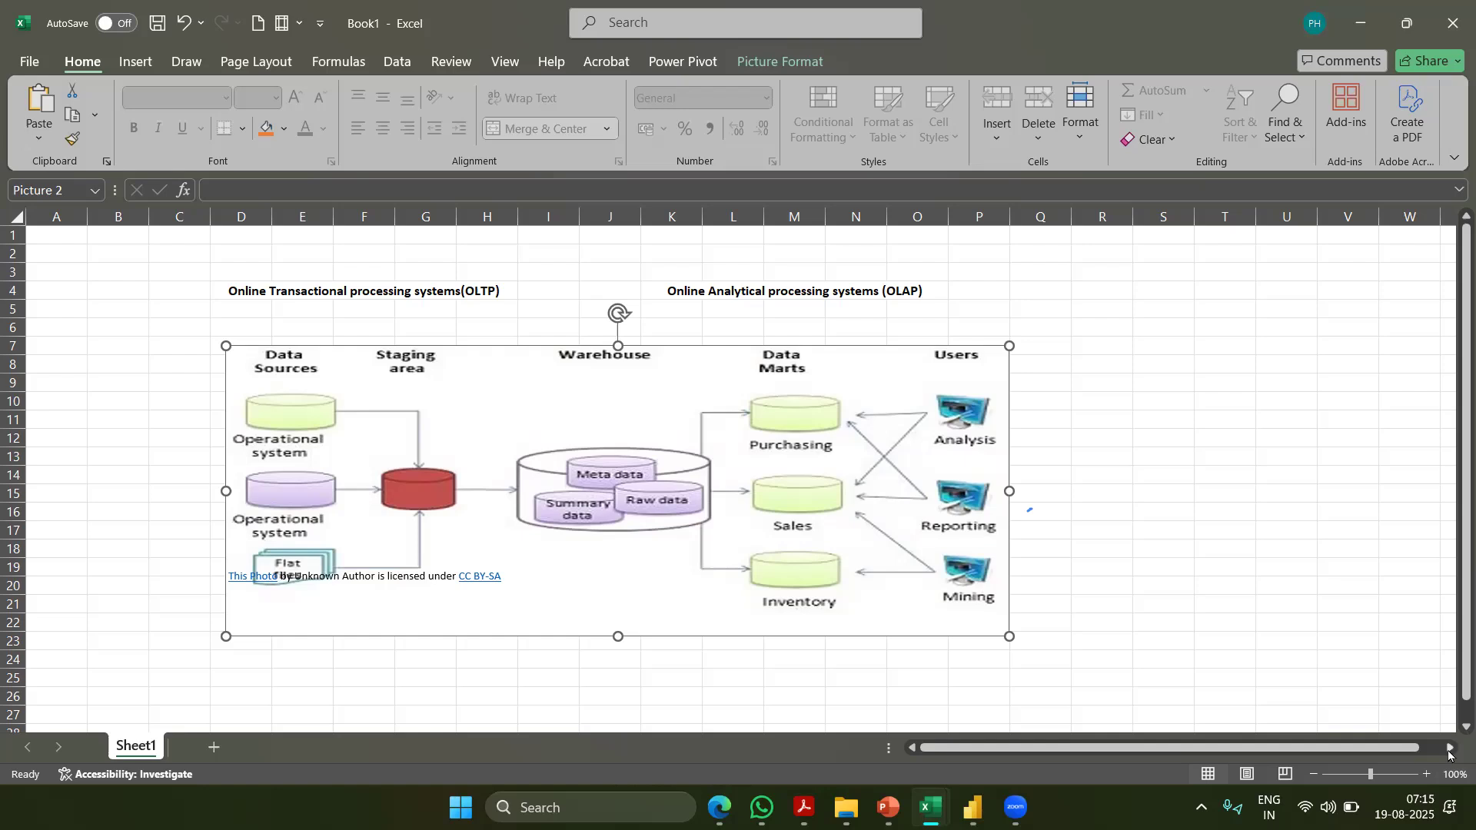
left_click(1449, 750)
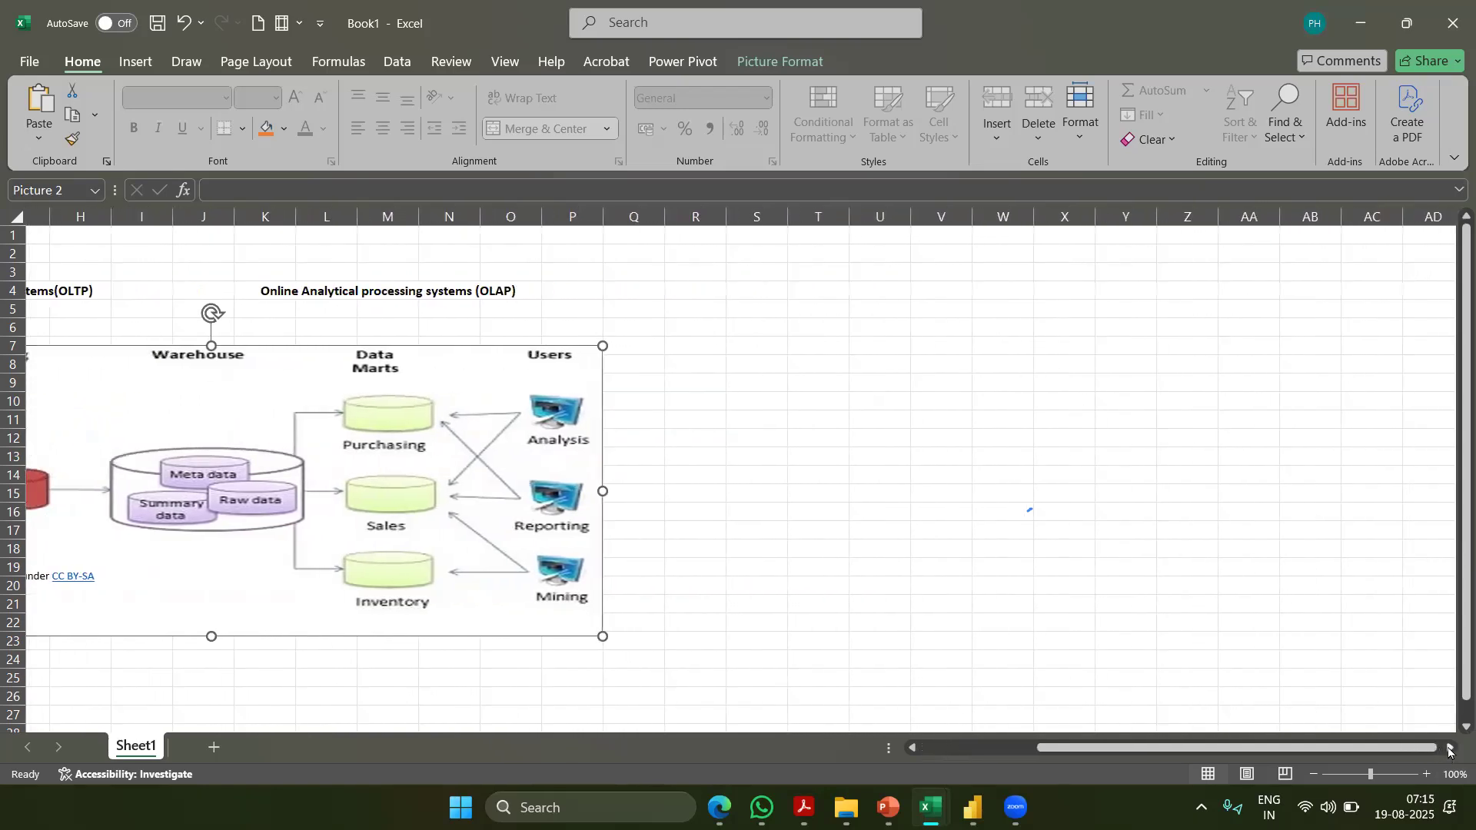
Leave Book1 unsaved and open the recent workbook DWH.xlsx from the Desktop
left_click(156, 23)
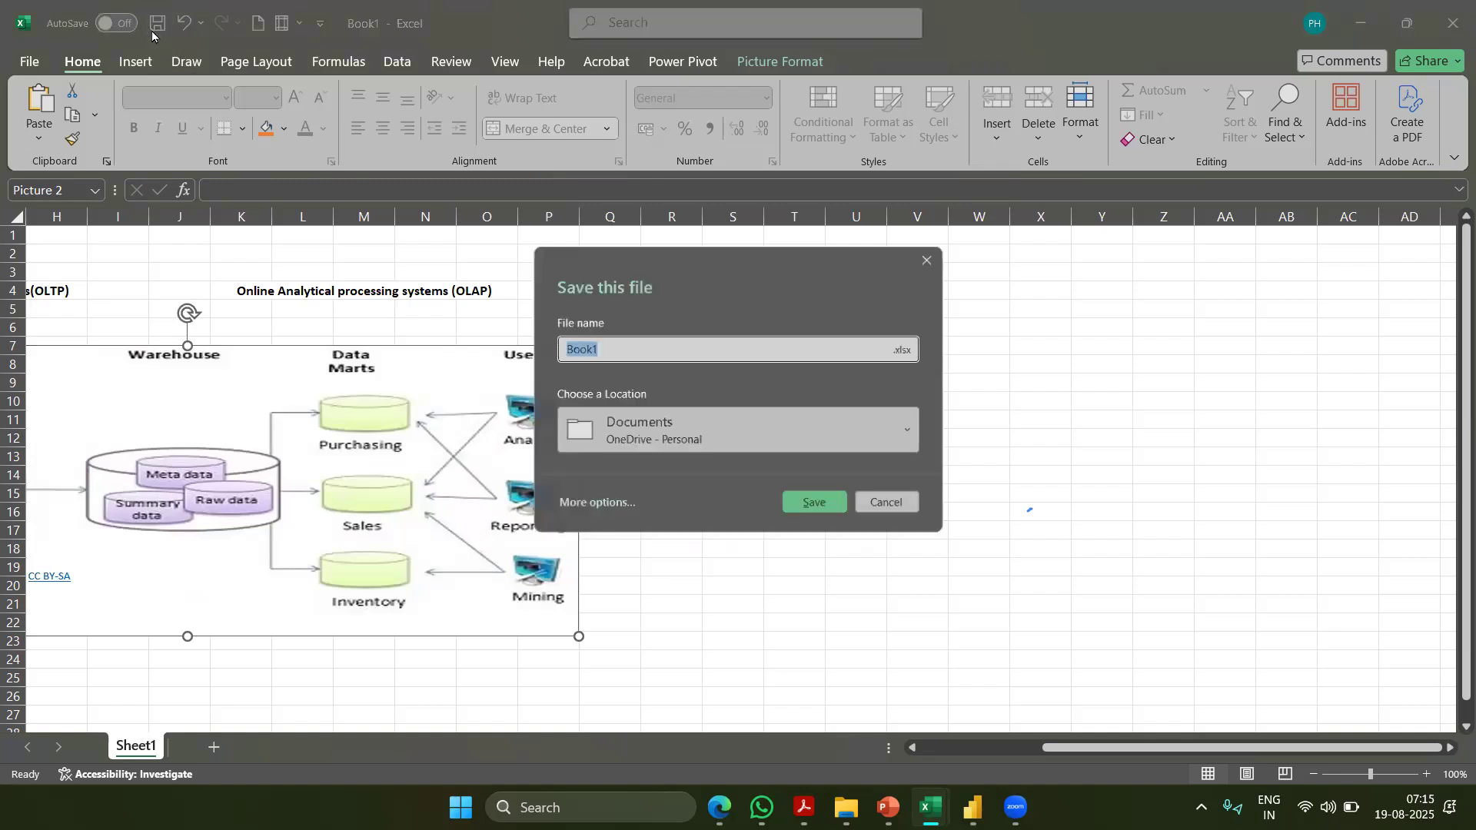
left_click(590, 507)
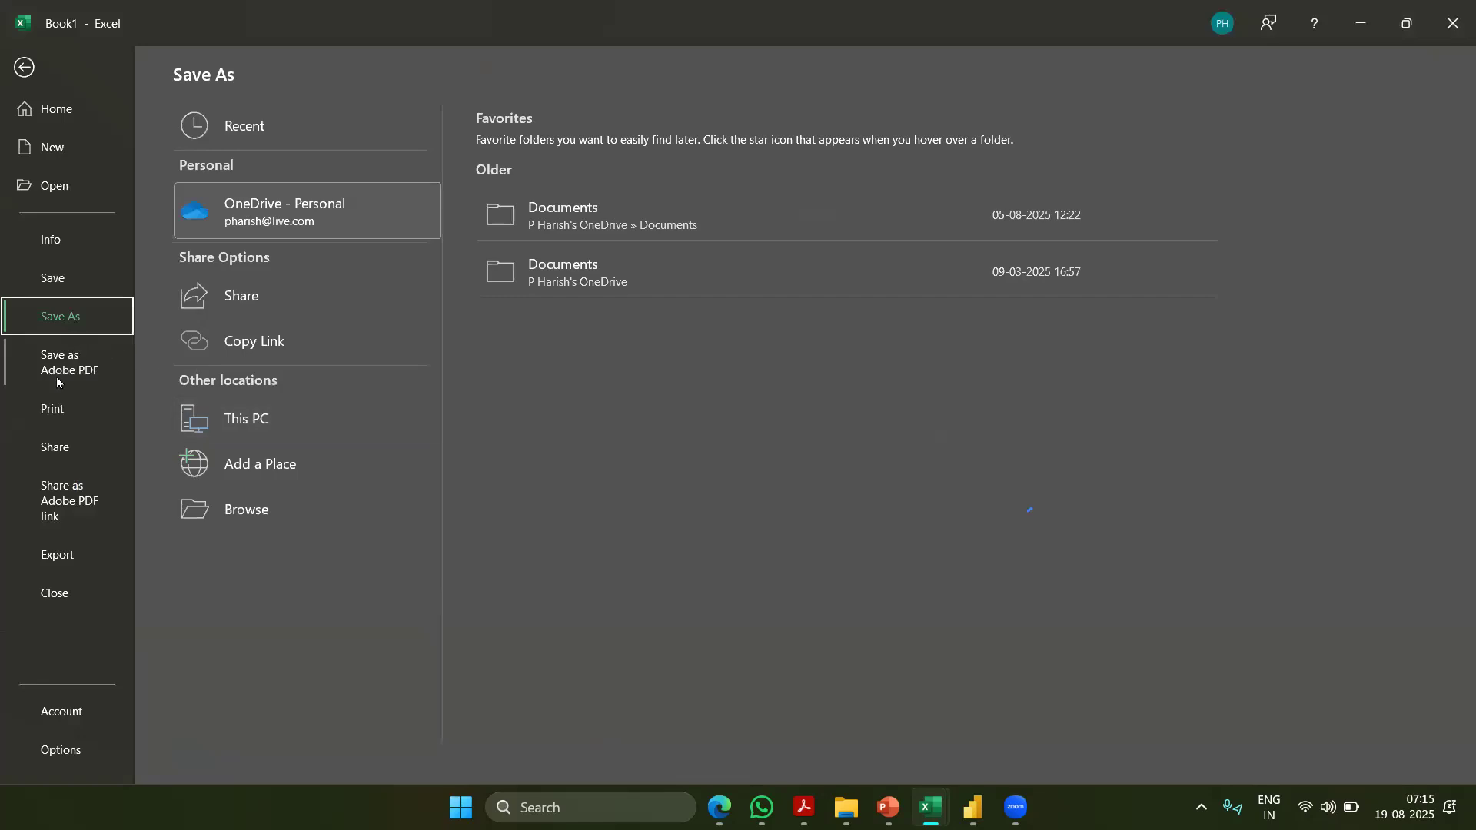
left_click(57, 192)
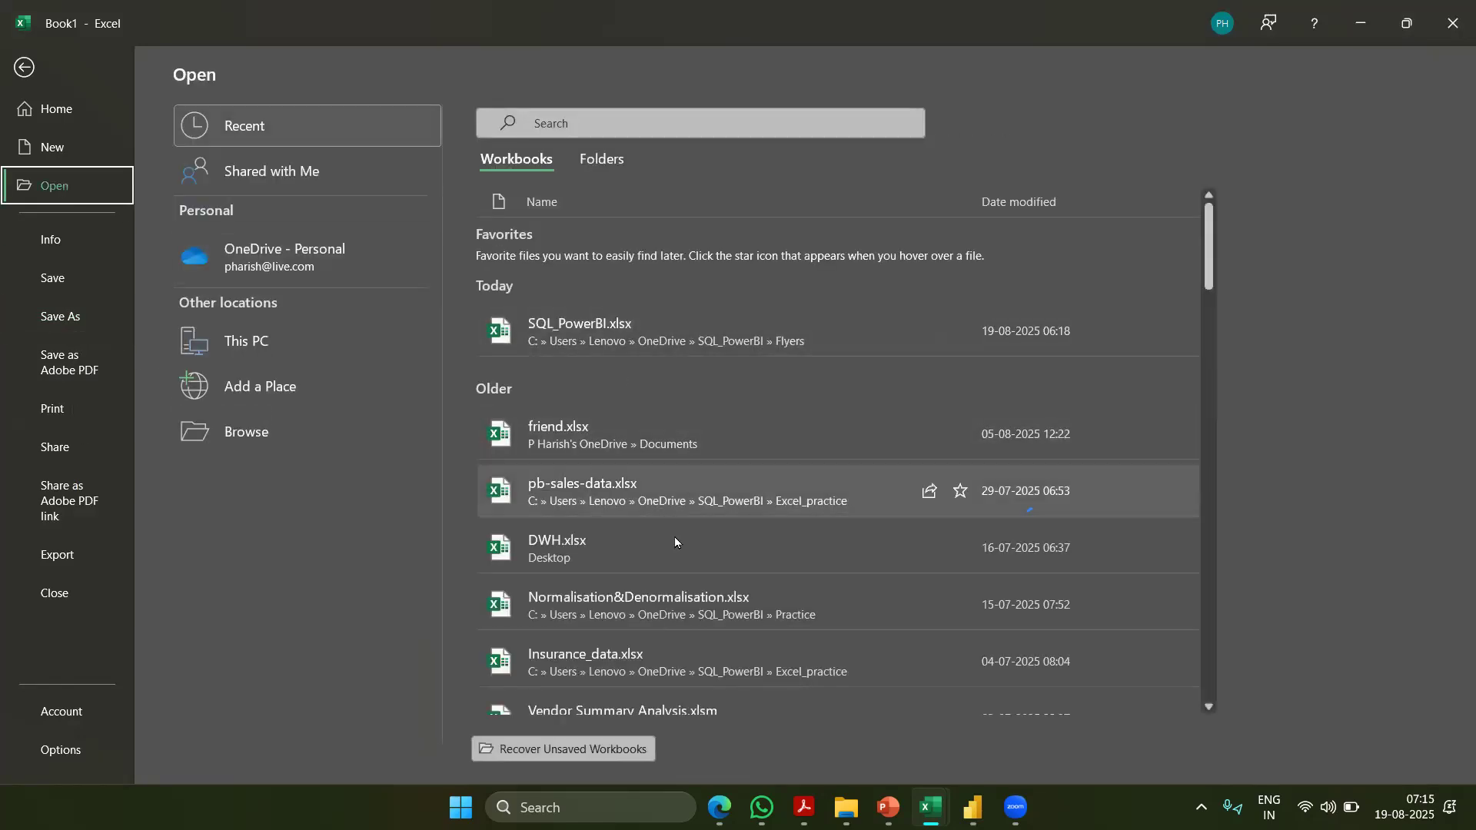
left_click(672, 557)
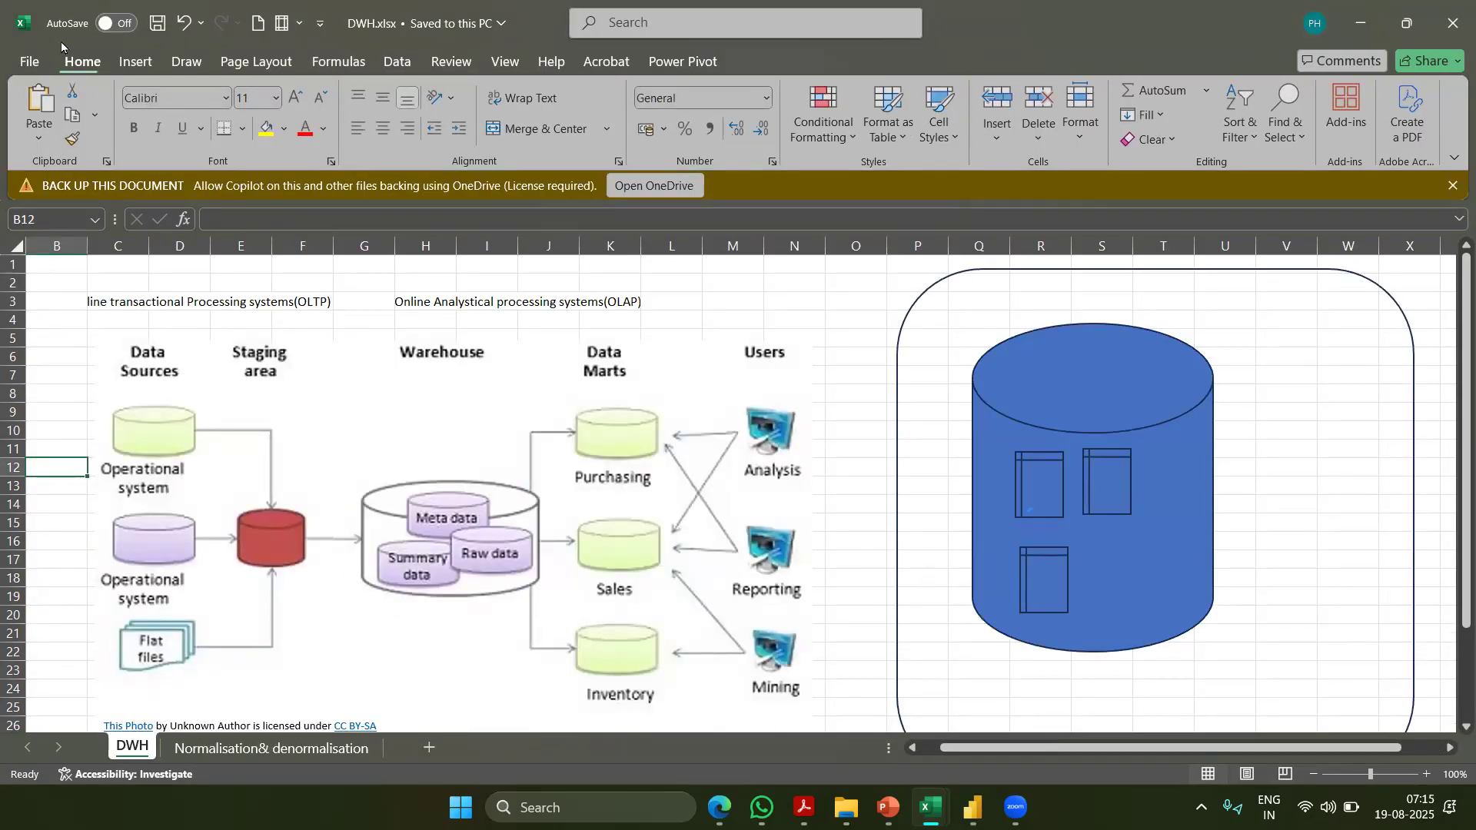
Close the DWH.xlsx workbook and return to the unsaved Book1 workbook with the warehouse diagram
left_click(30, 62)
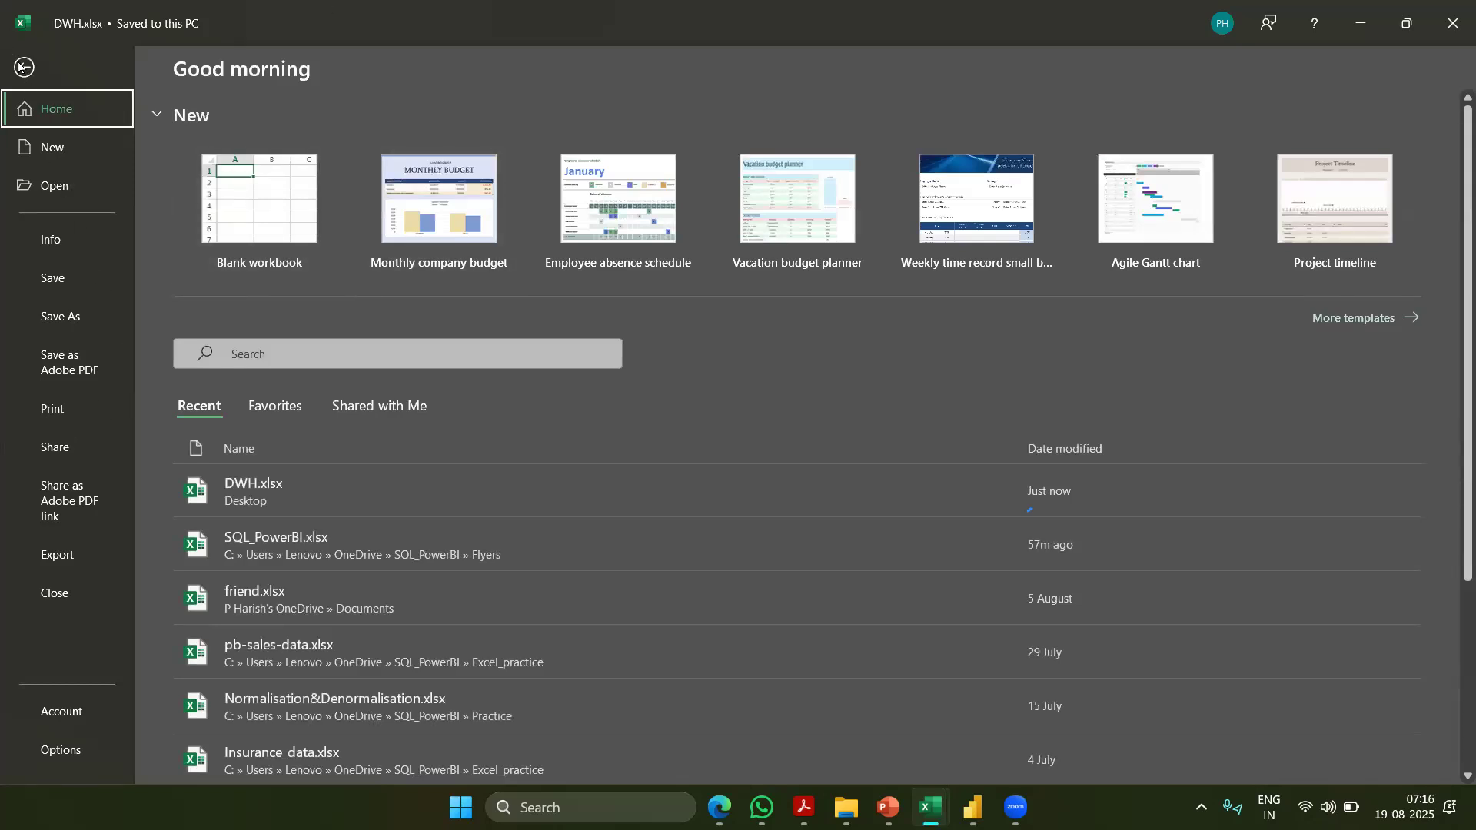
key("Escape")
left_click(560, 7)
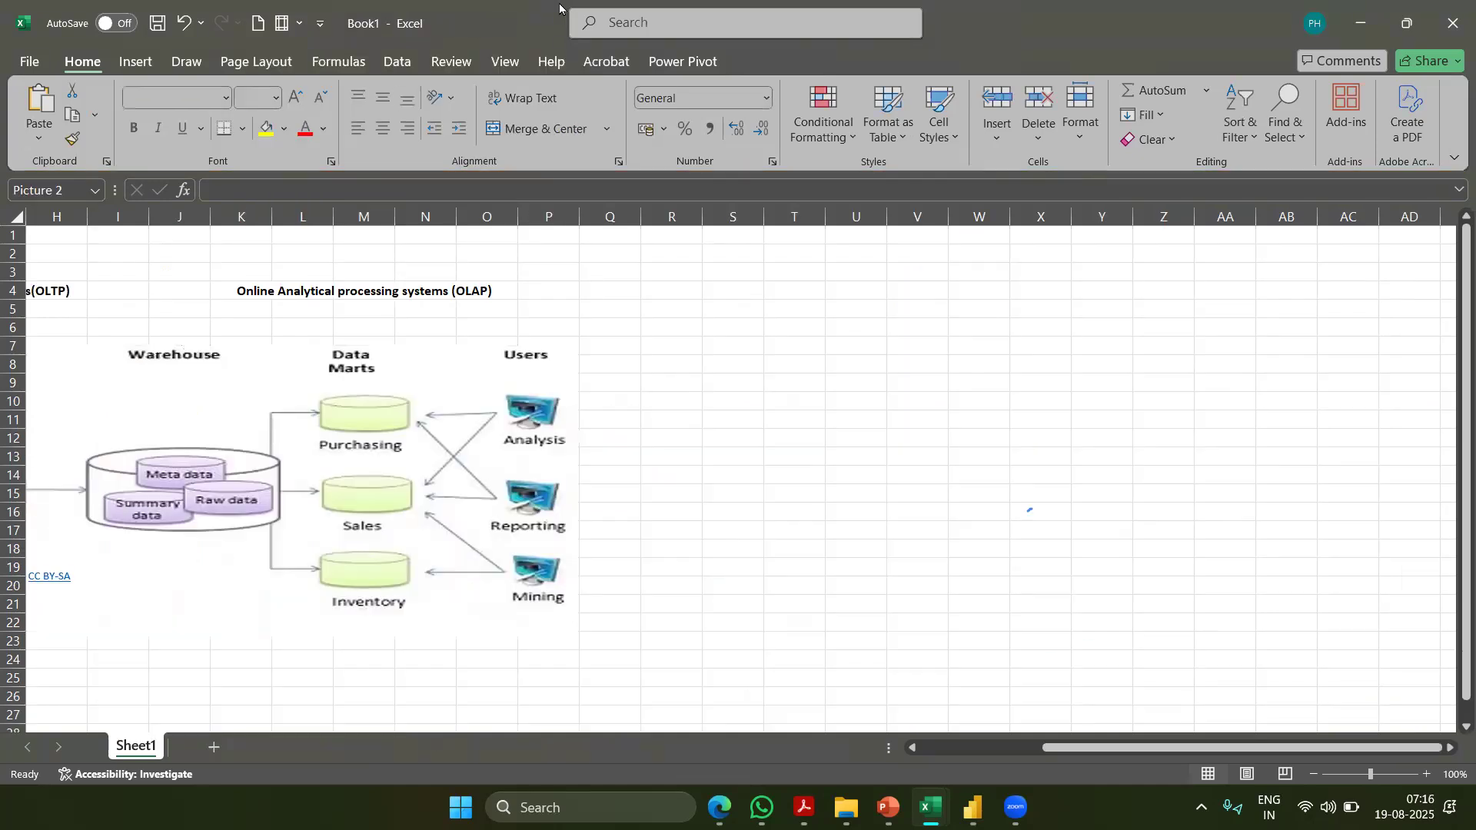
left_click(187, 309)
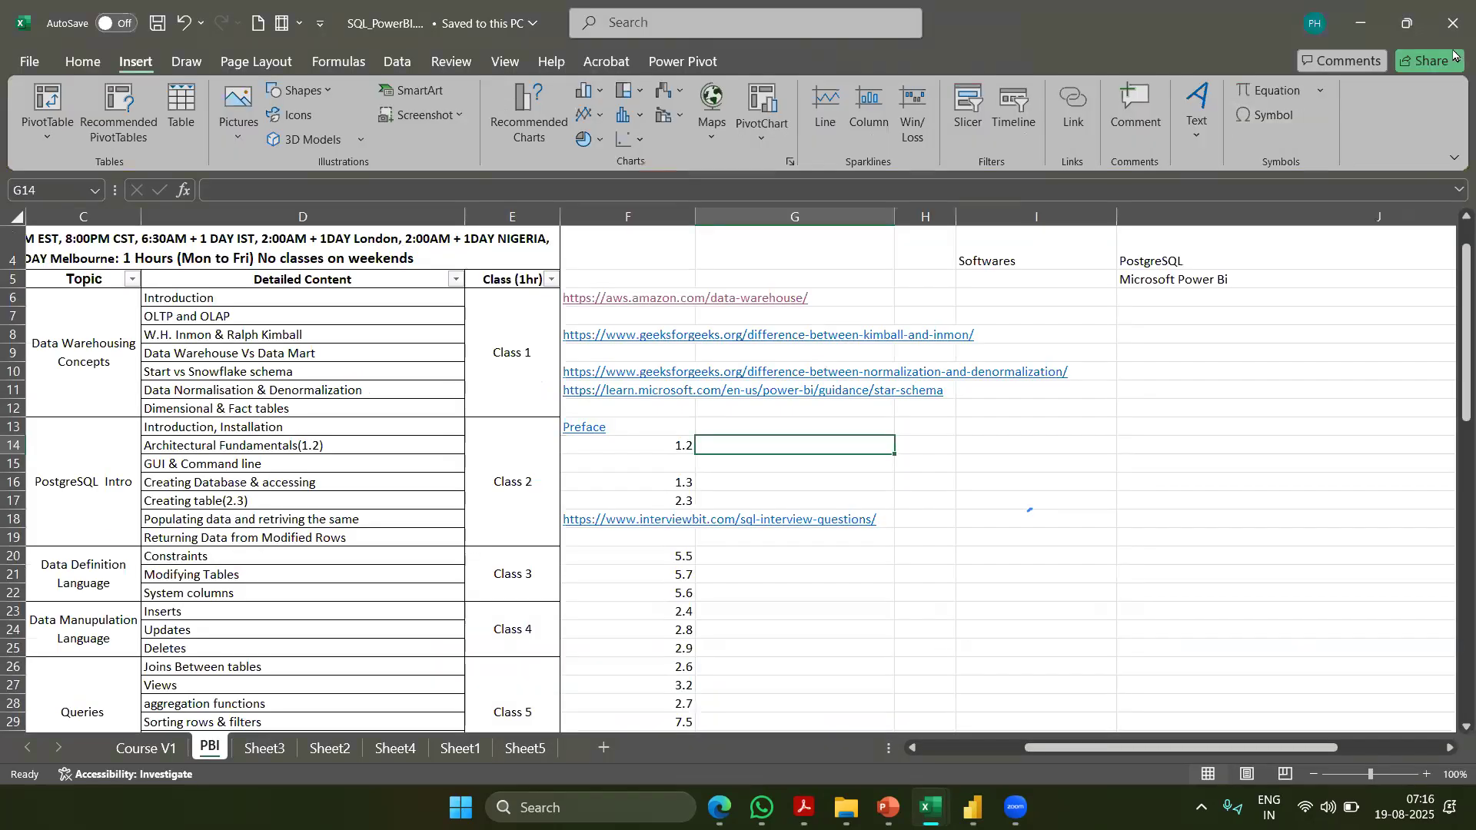
left_click(1452, 23)
left_click(1453, 23)
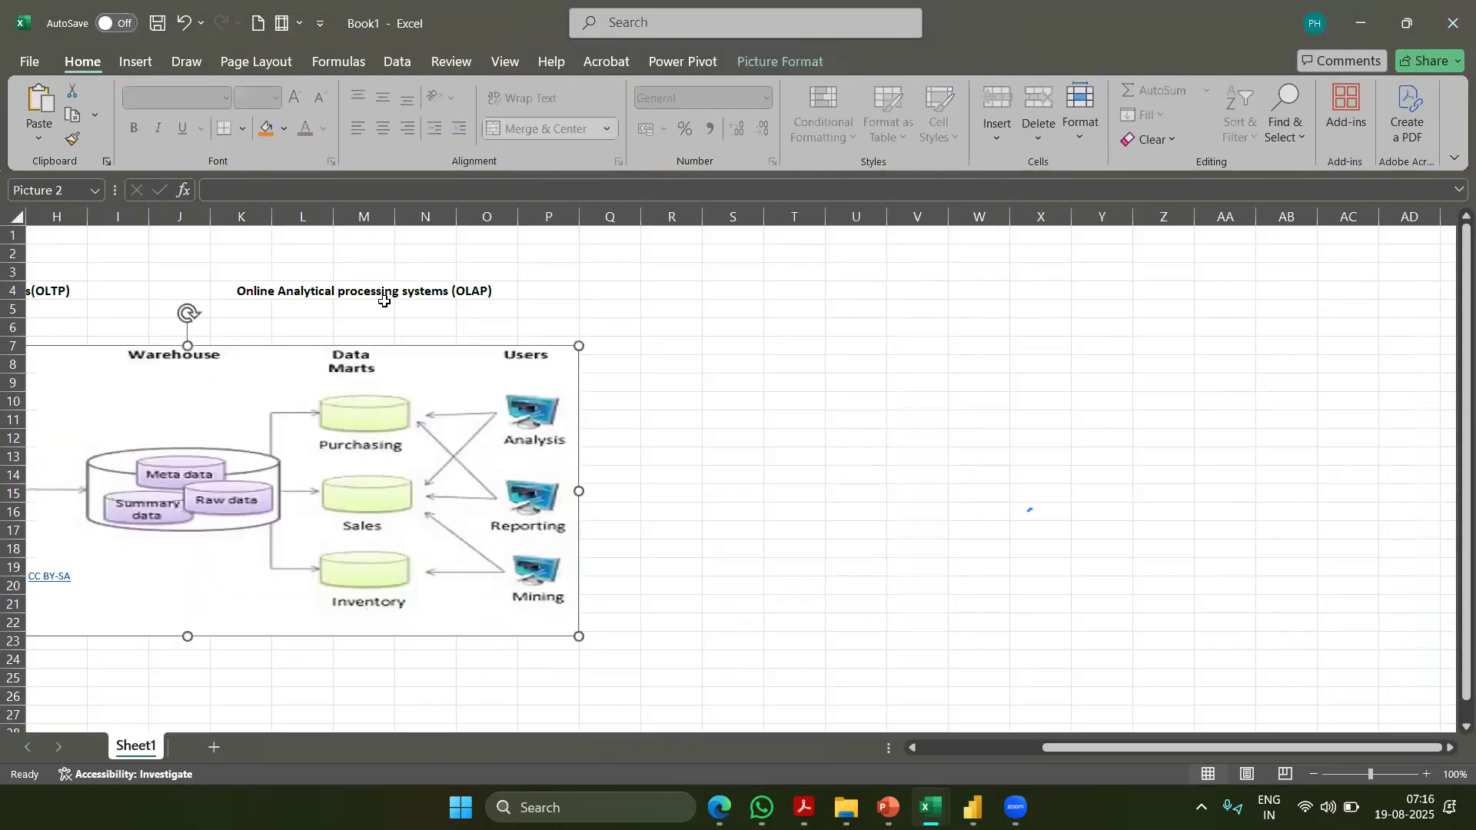
Save Book1 to the Desktop as DWH.xlsx, replacing the existing file of that name
left_click(156, 23)
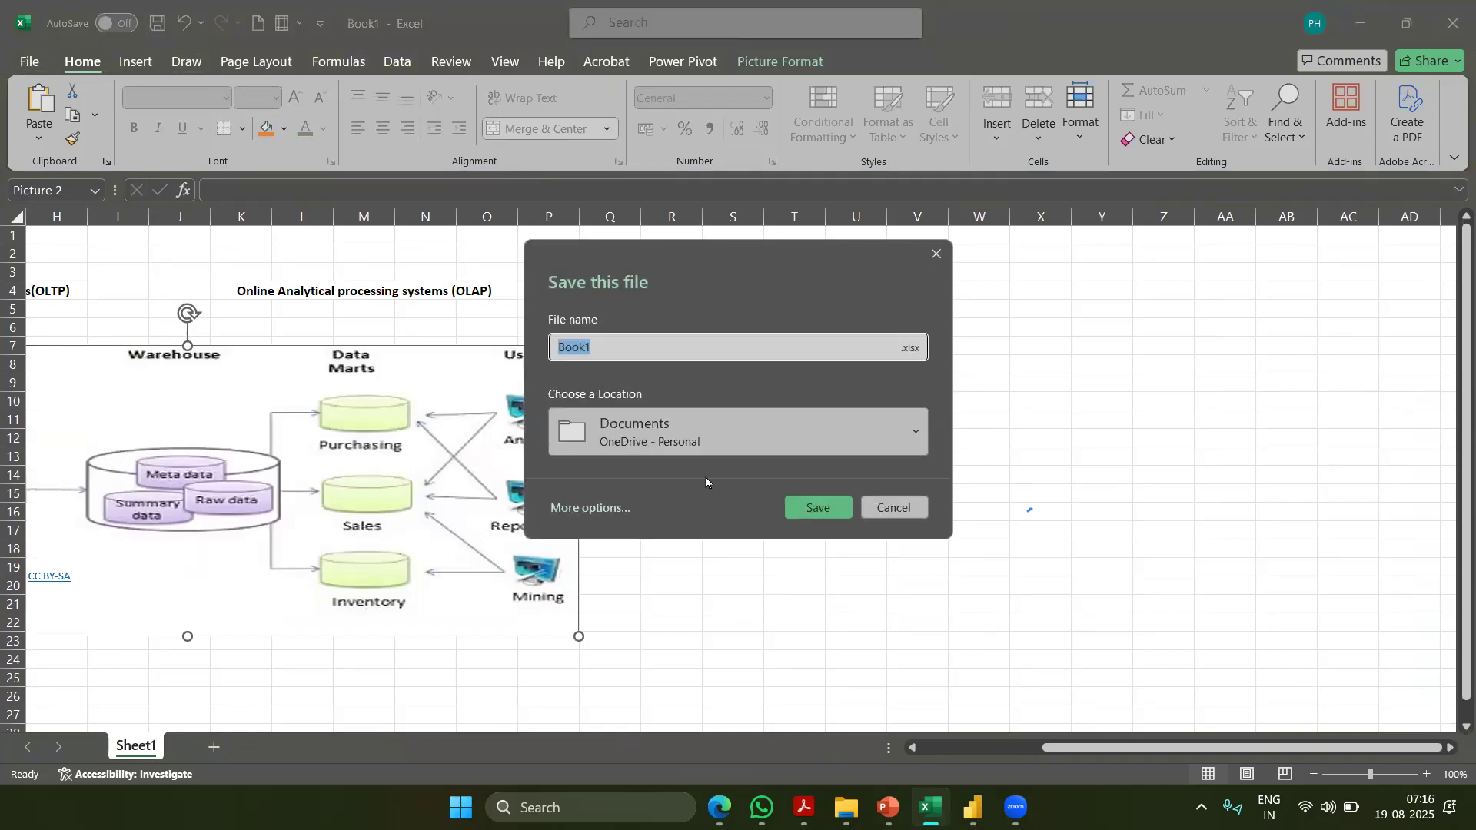
left_click(625, 508)
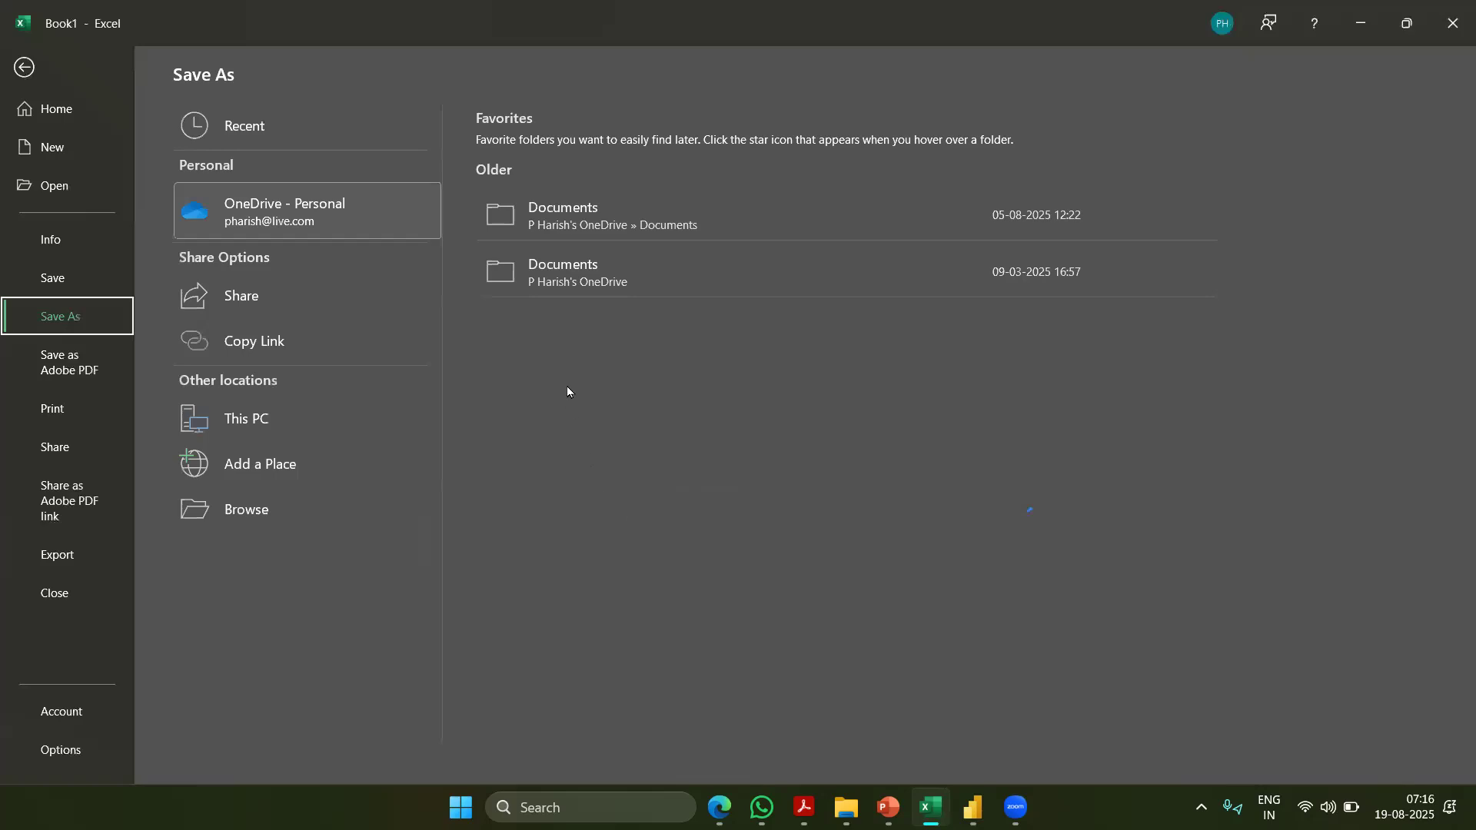
left_click(280, 435)
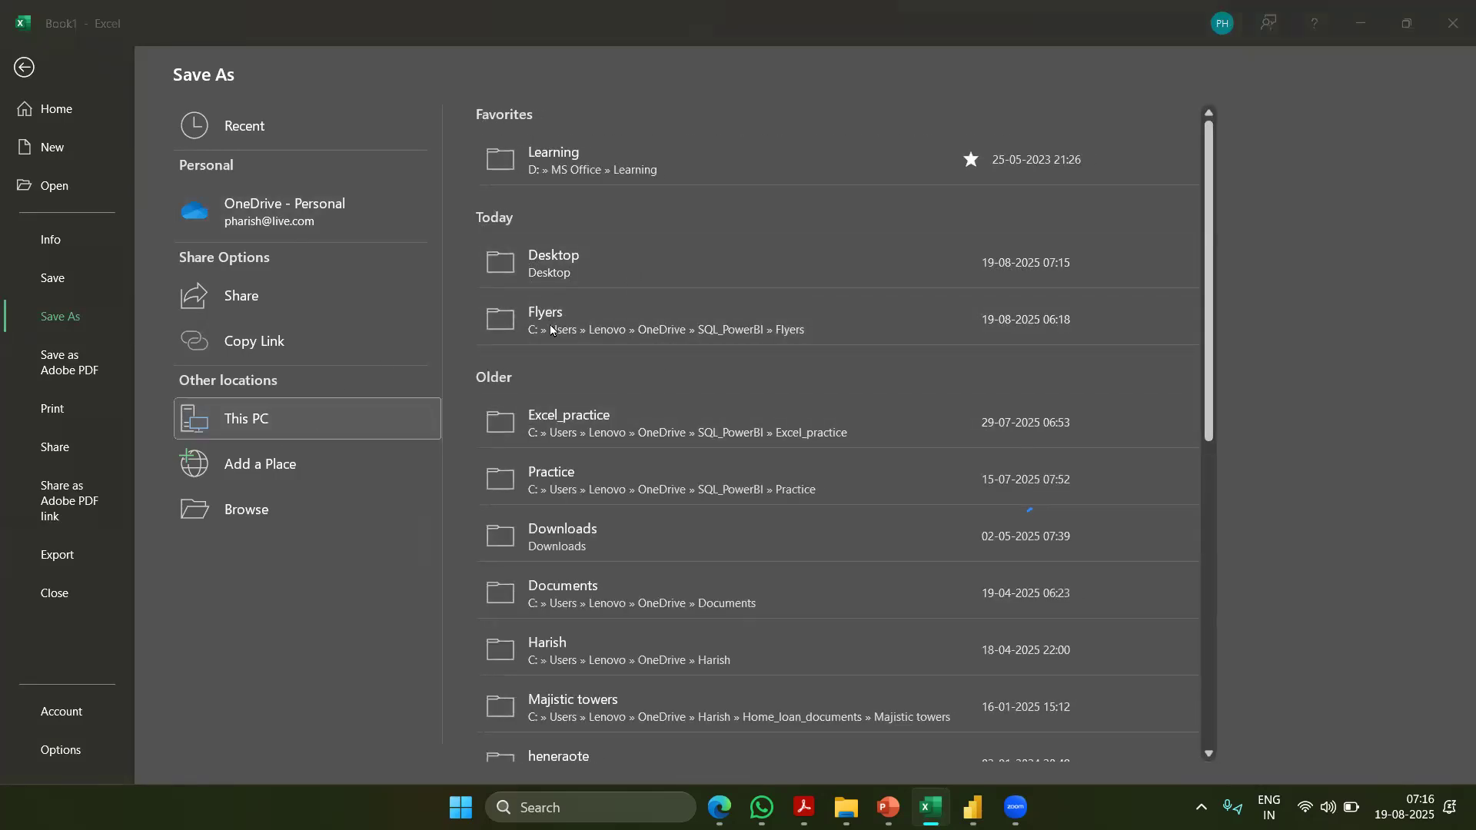
left_click(553, 261)
left_click(328, 152)
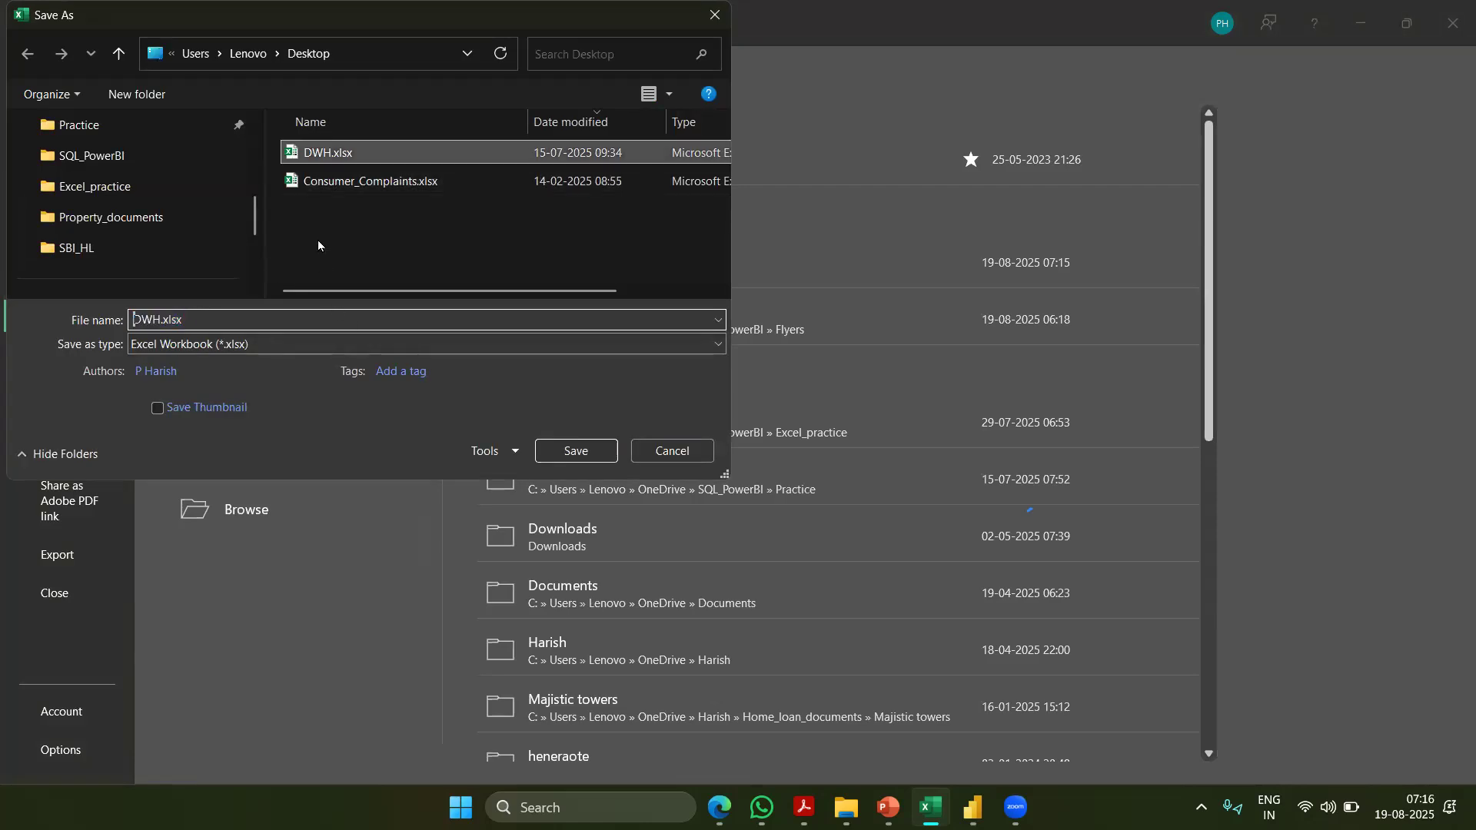
left_click(590, 458)
left_click(782, 403)
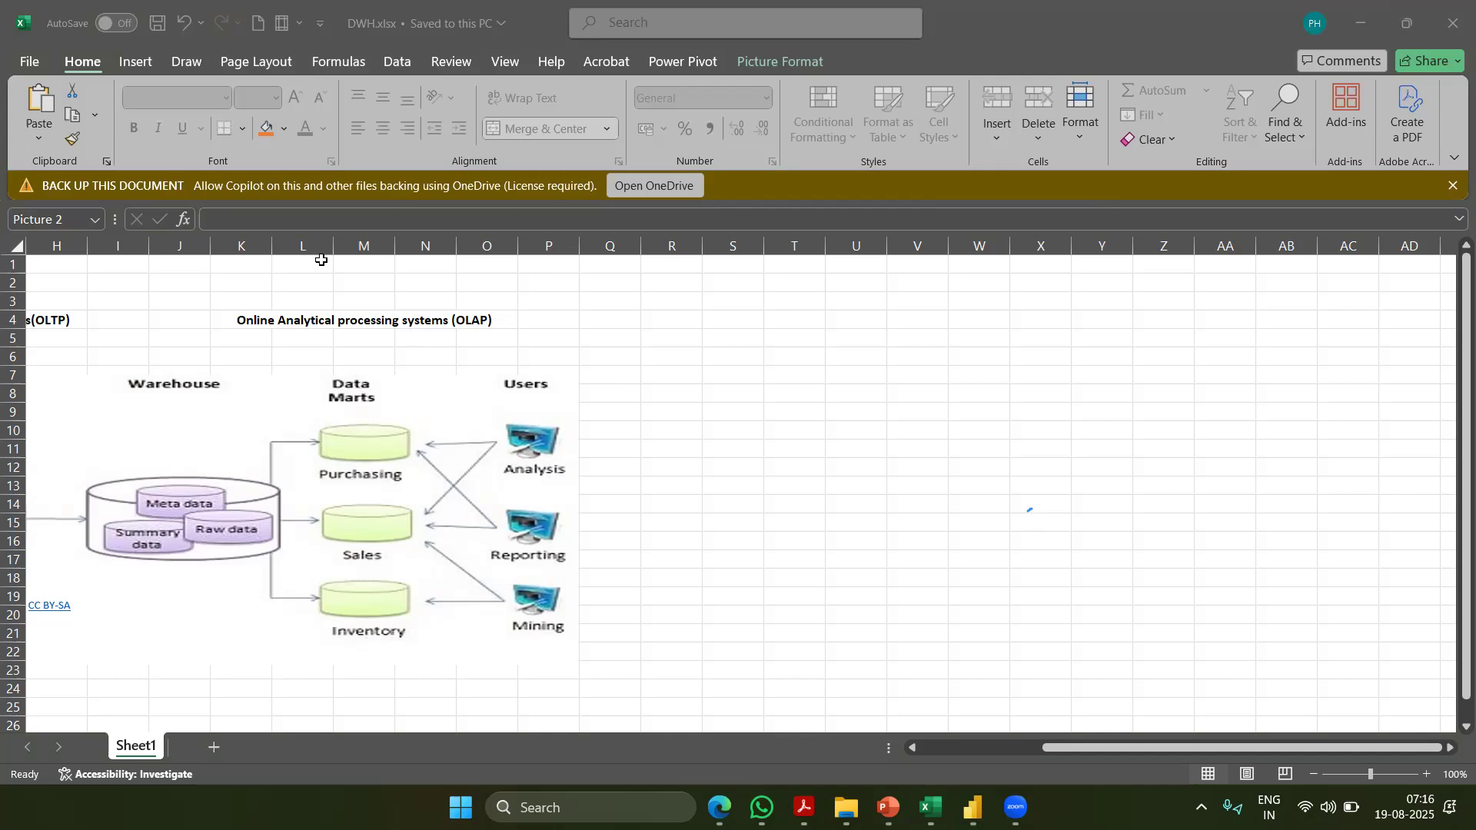
Draw a flowchart magnetic disk cylinder about 10.5 cm high and 9 cm wide in the empty columns beside the warehouse diagram
left_click(801, 410)
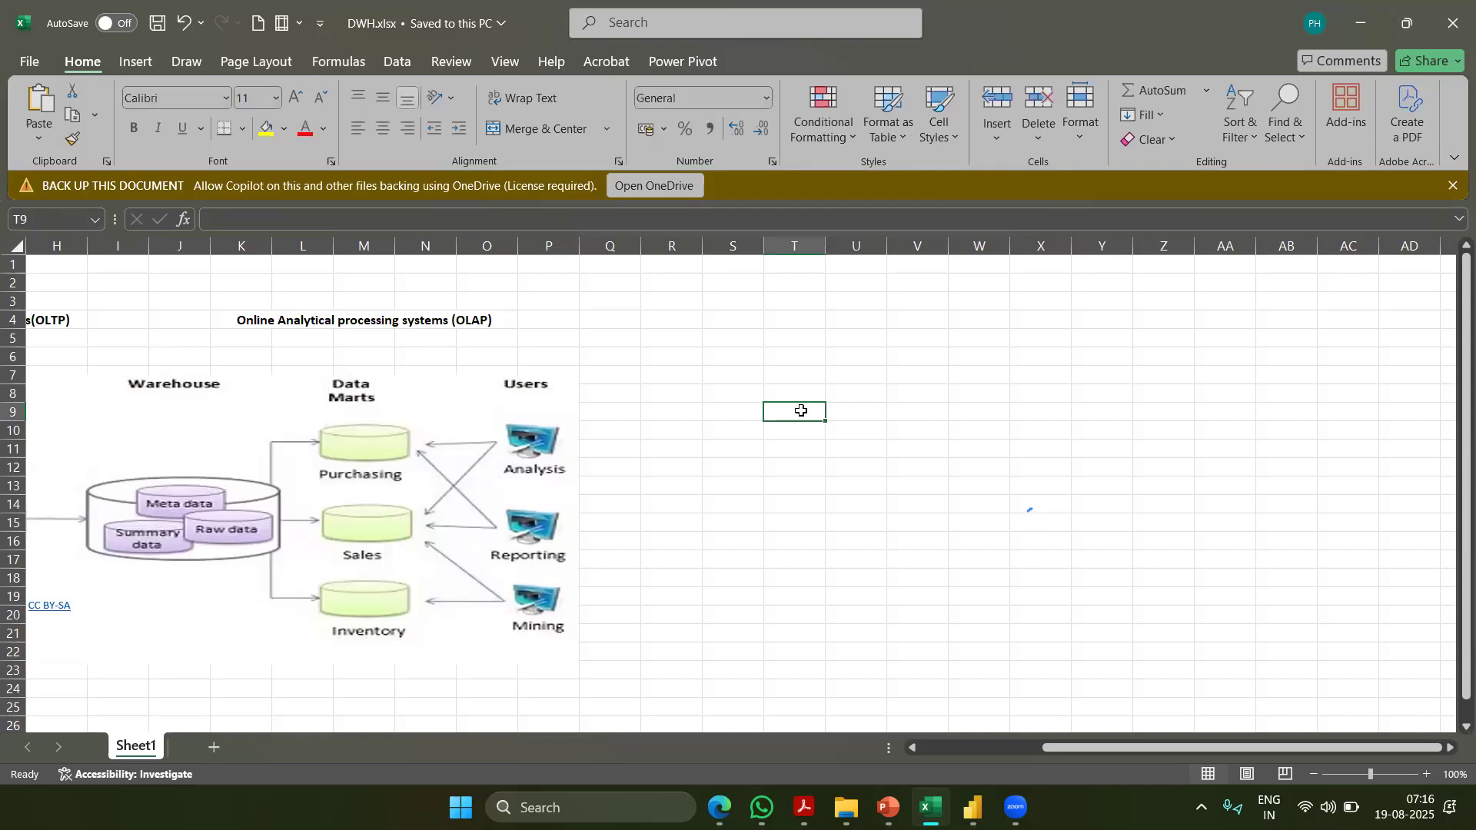
left_click(136, 61)
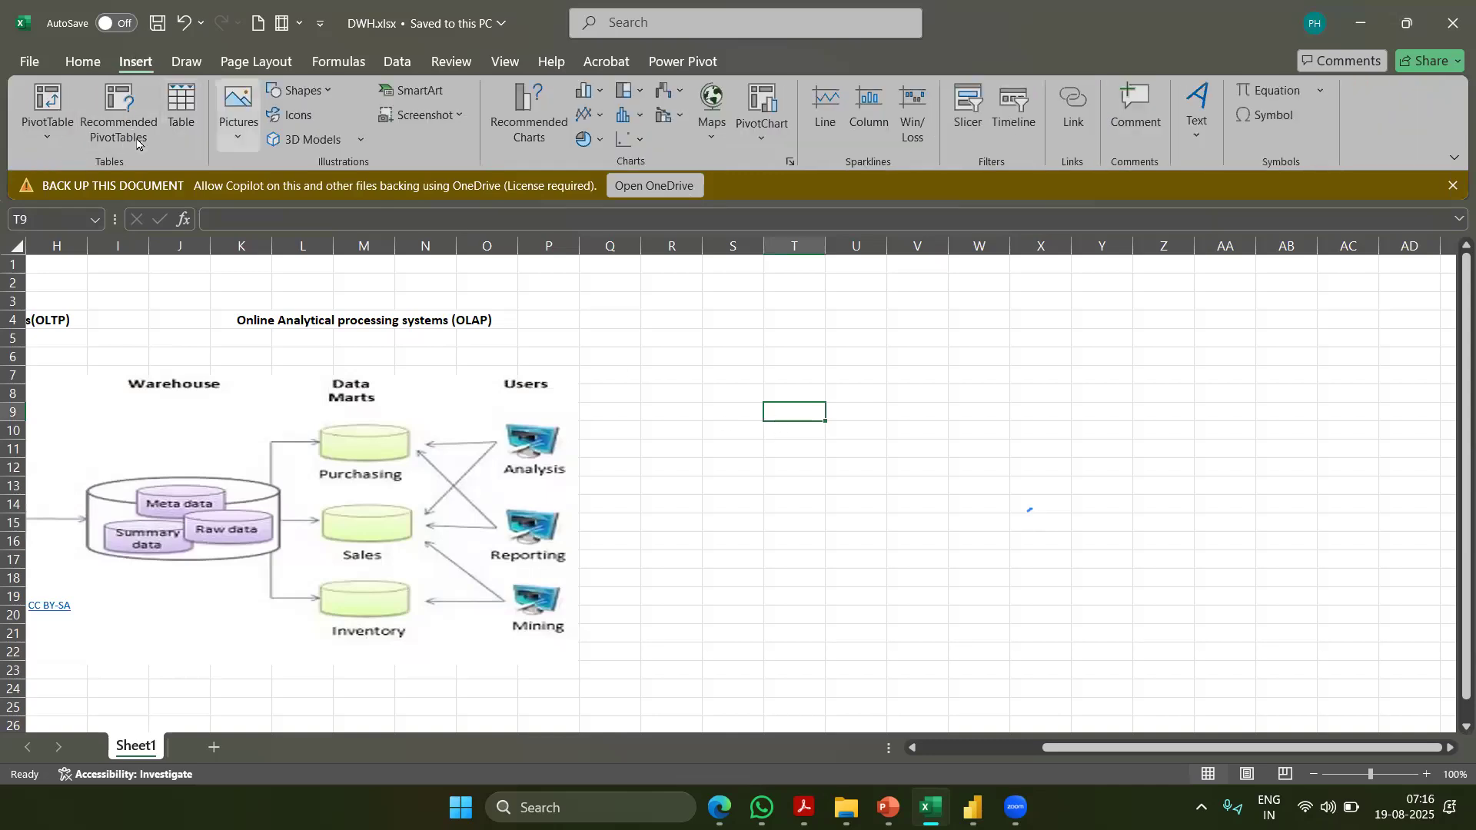
left_click(300, 90)
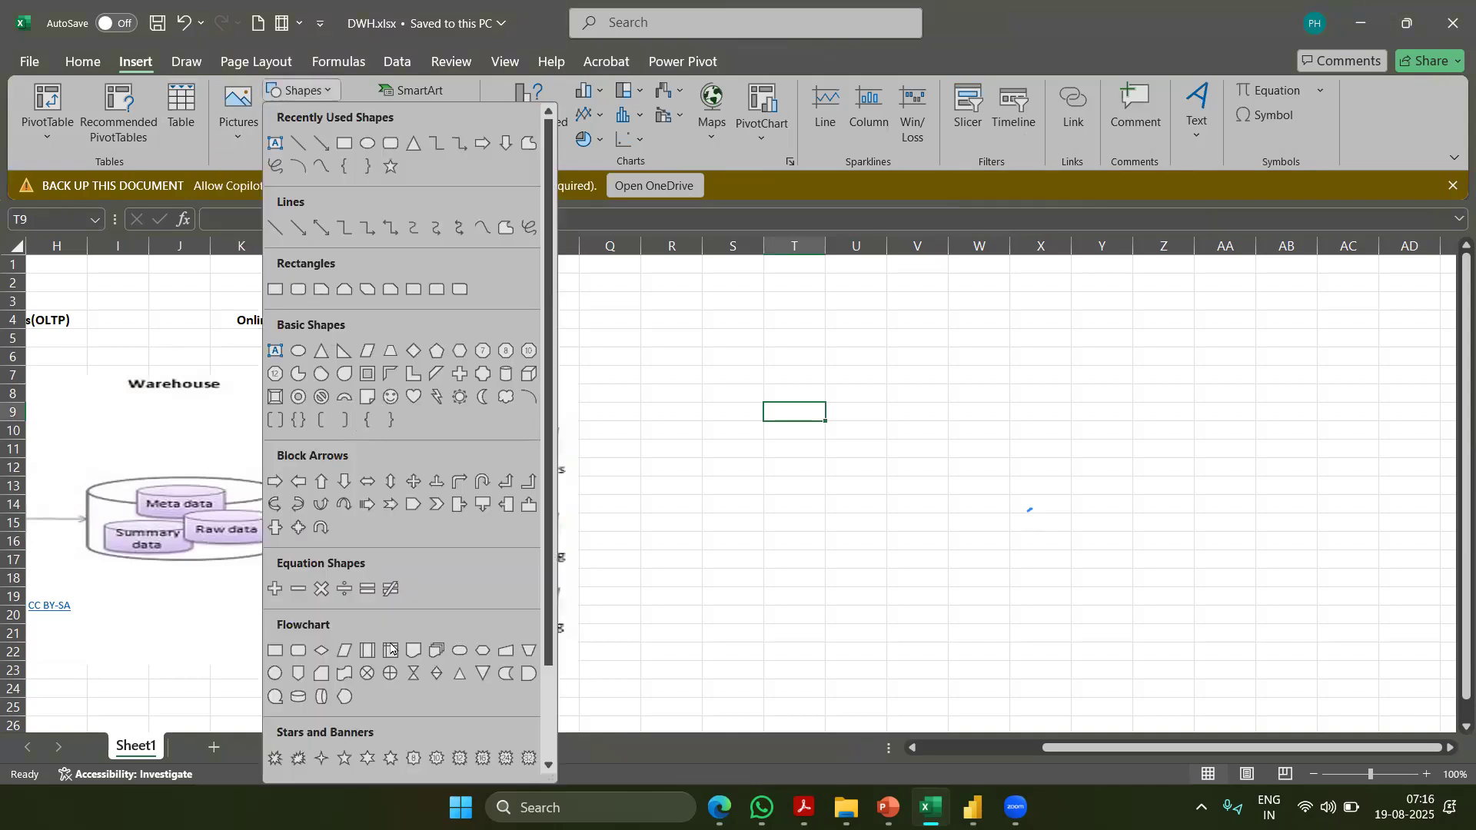
left_click(298, 696)
left_click_drag(761, 303, 1090, 685)
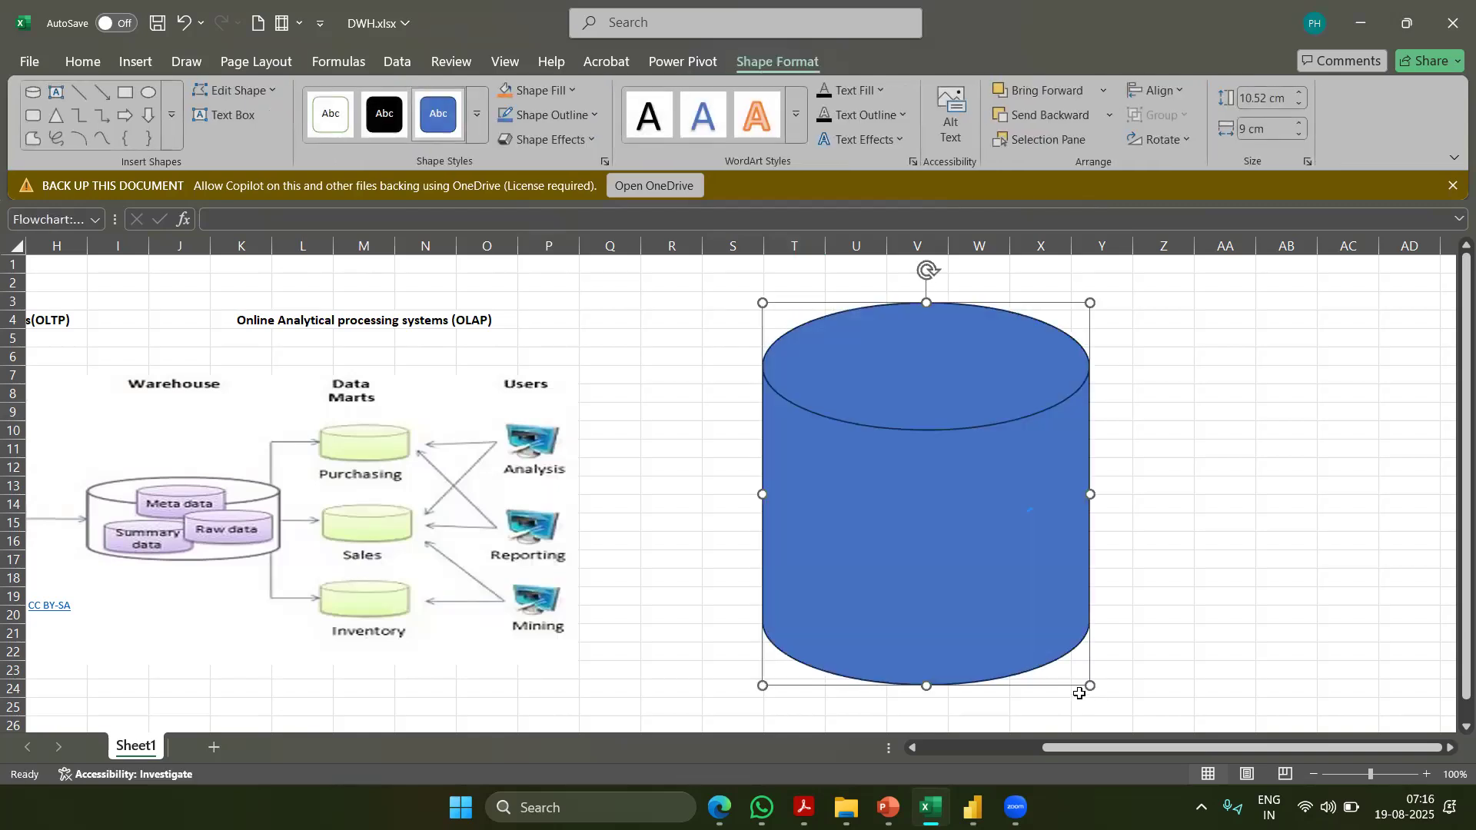
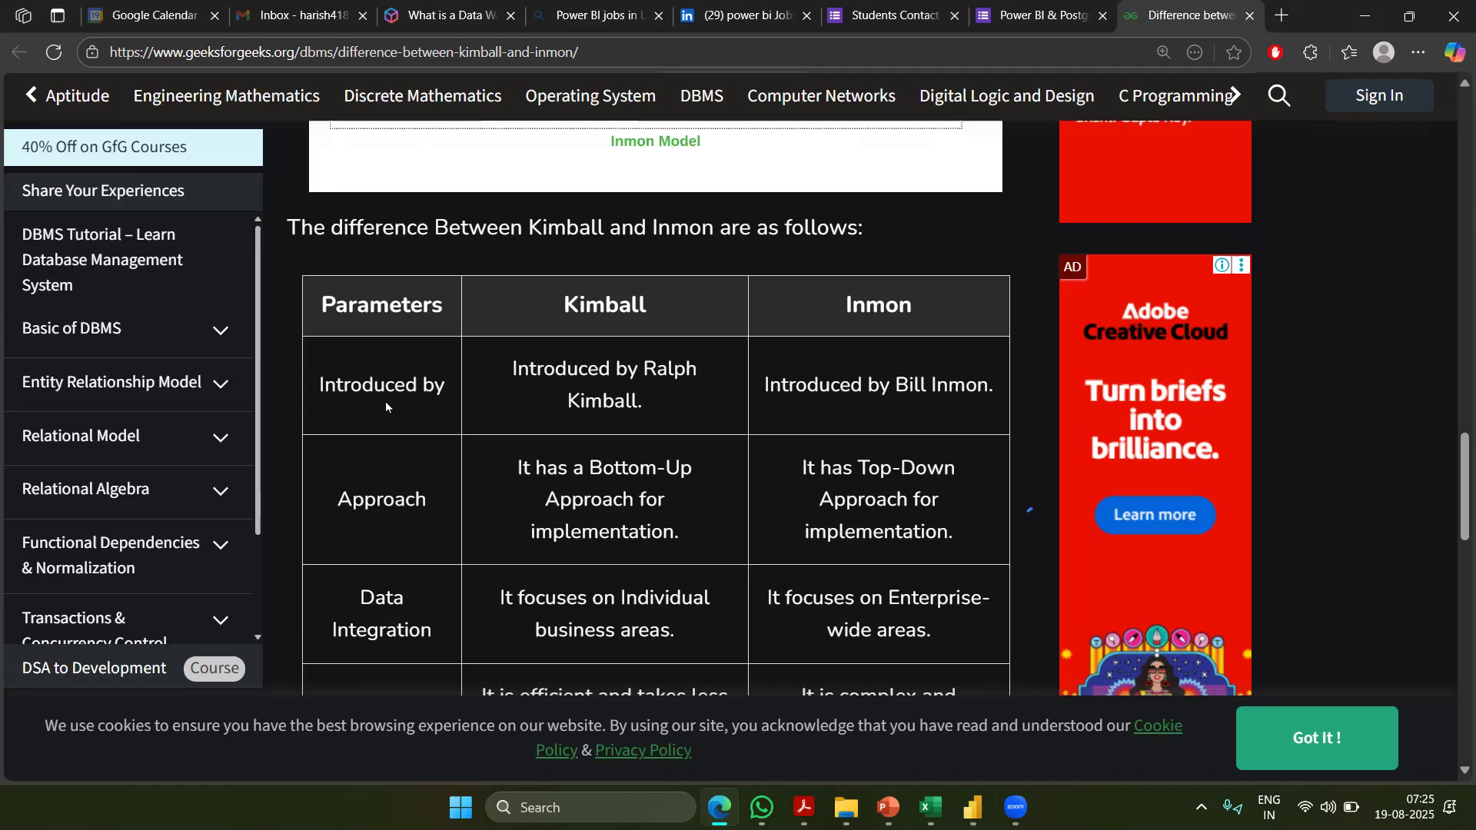
Look over the Kimball versus Inmon comparison table and highlight the Approach parameter
scroll(385, 401, "down", 3)
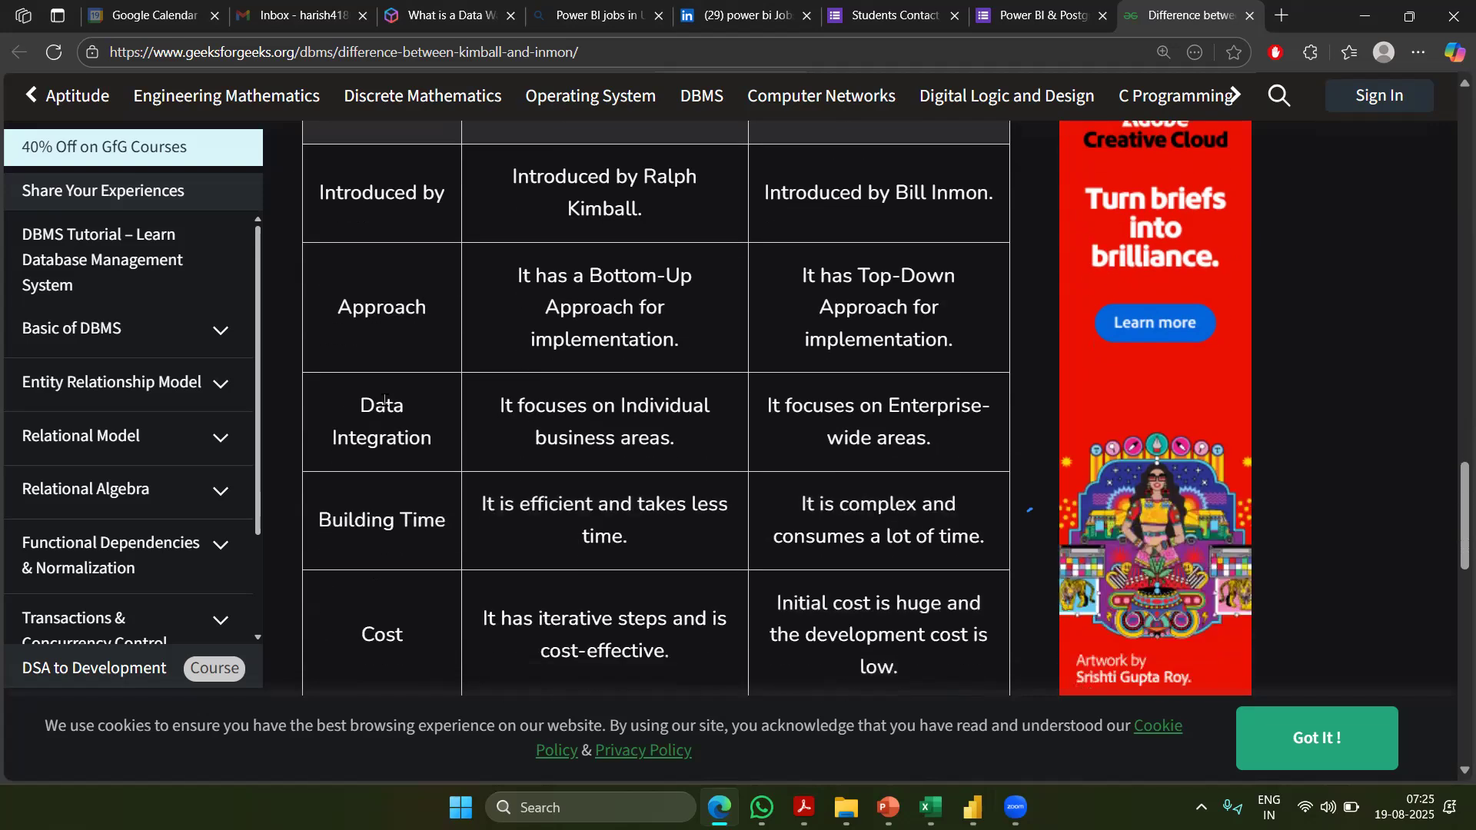
scroll(574, 396, "up", 3)
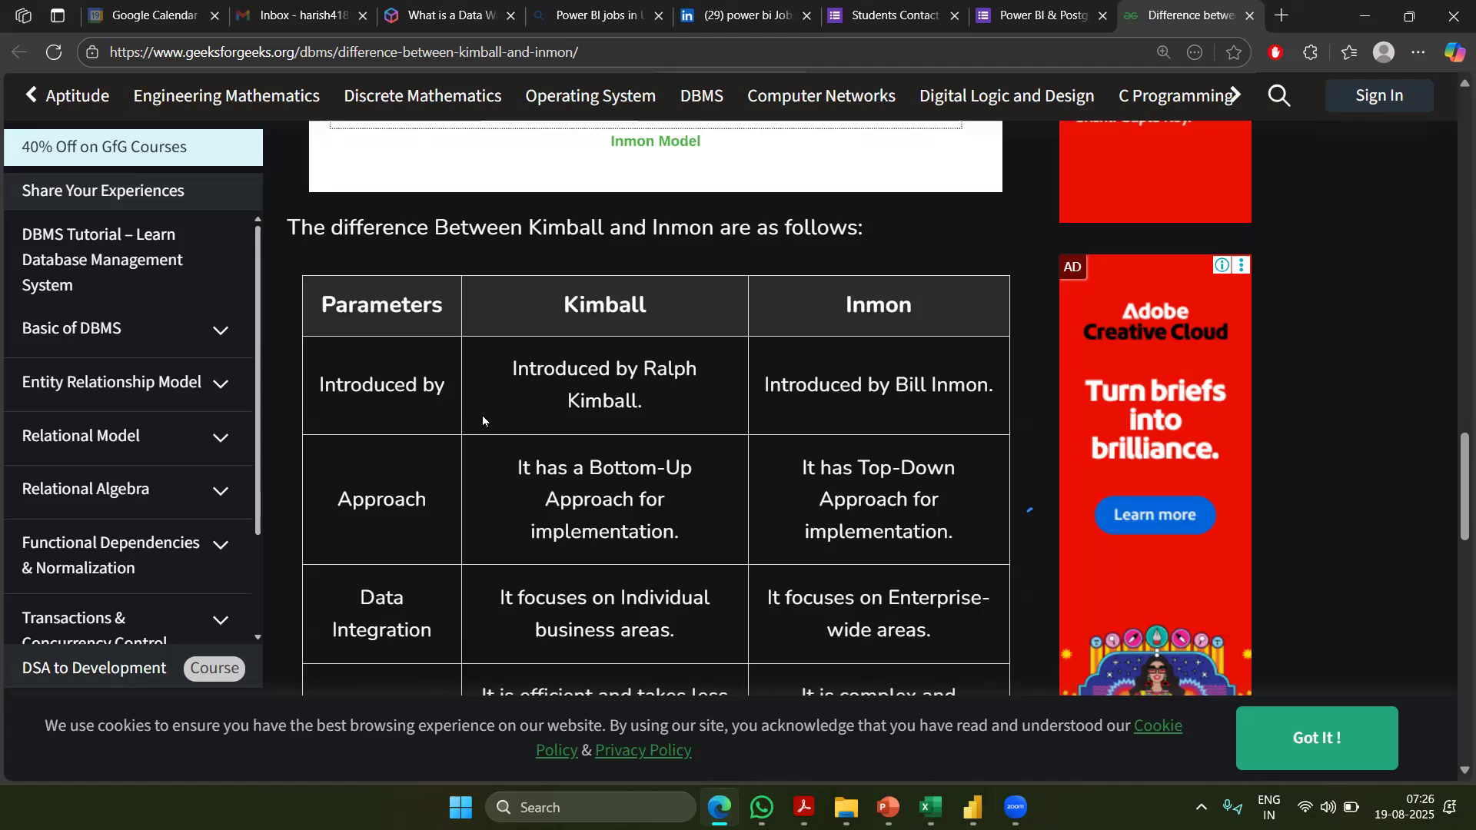
scroll(482, 415, "down", 1)
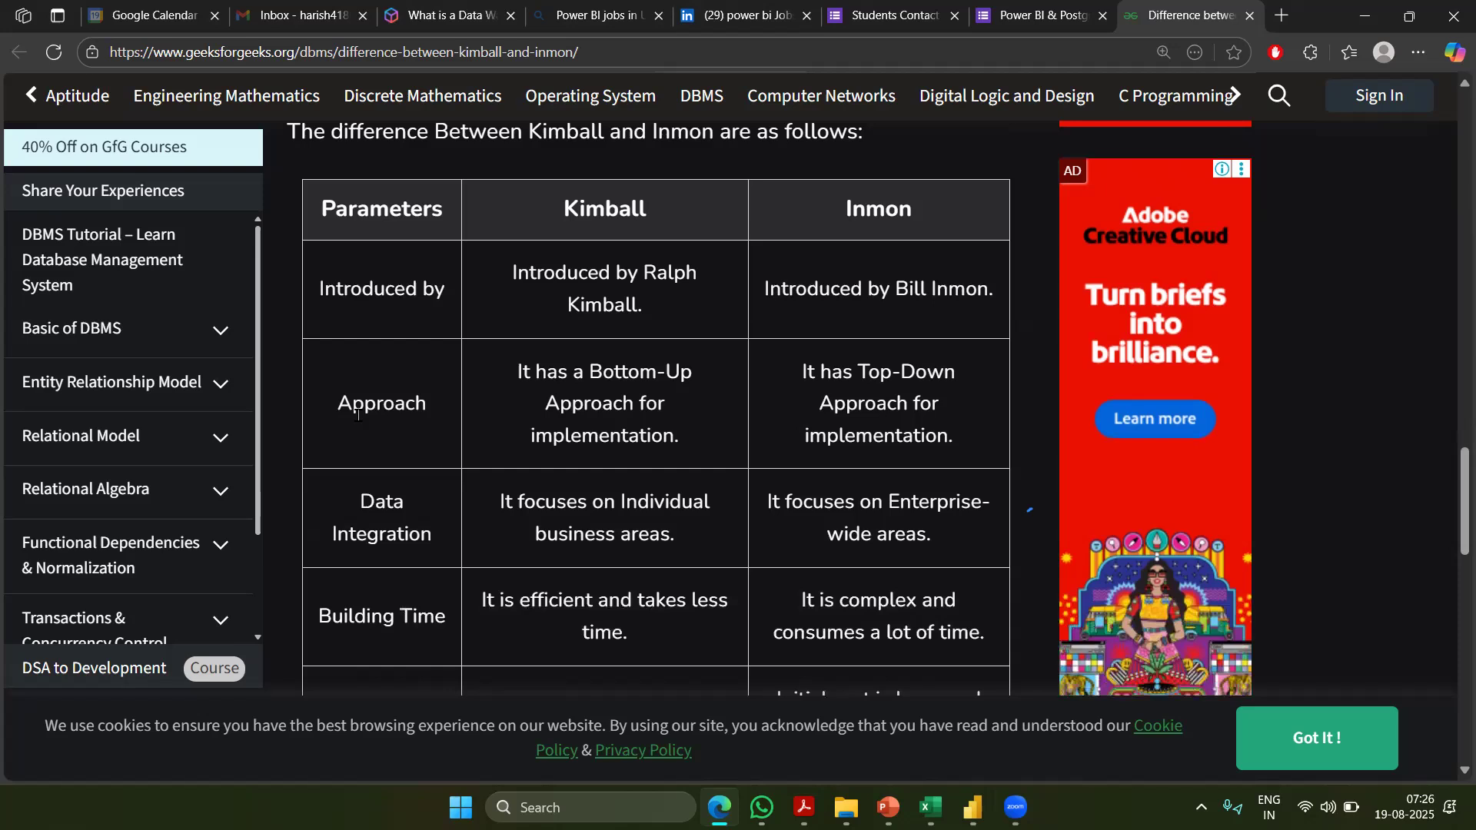
double_click(365, 411)
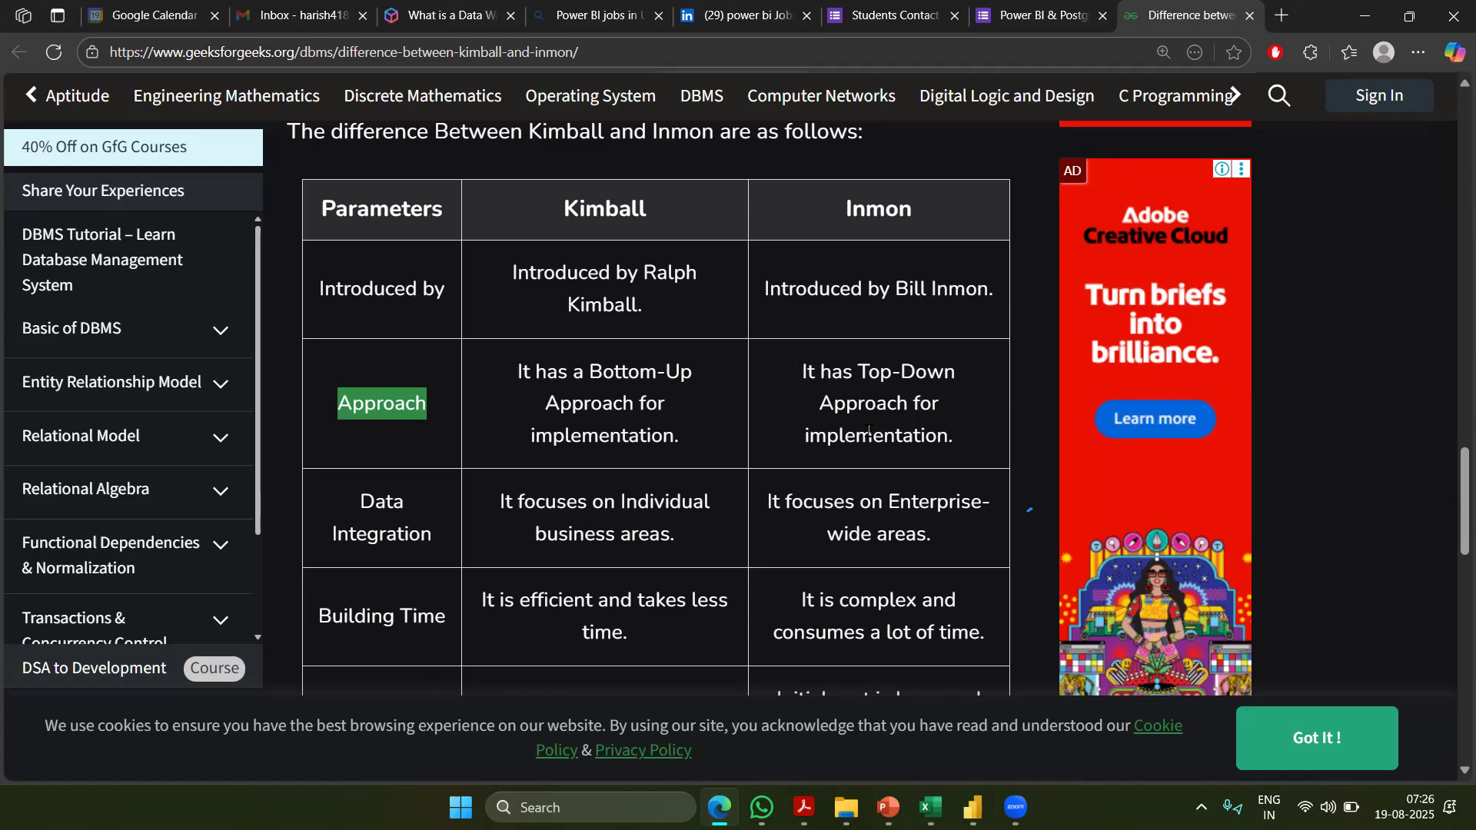
Highlight the Data Integration parameter, the words on individual business areas under Kimball, and the enterprise-wide statement under Inmon
scroll(868, 432, "down", 4)
scroll(692, 438, "up", 3)
scroll(486, 448, "down", 1)
left_click_drag(376, 405, 409, 440)
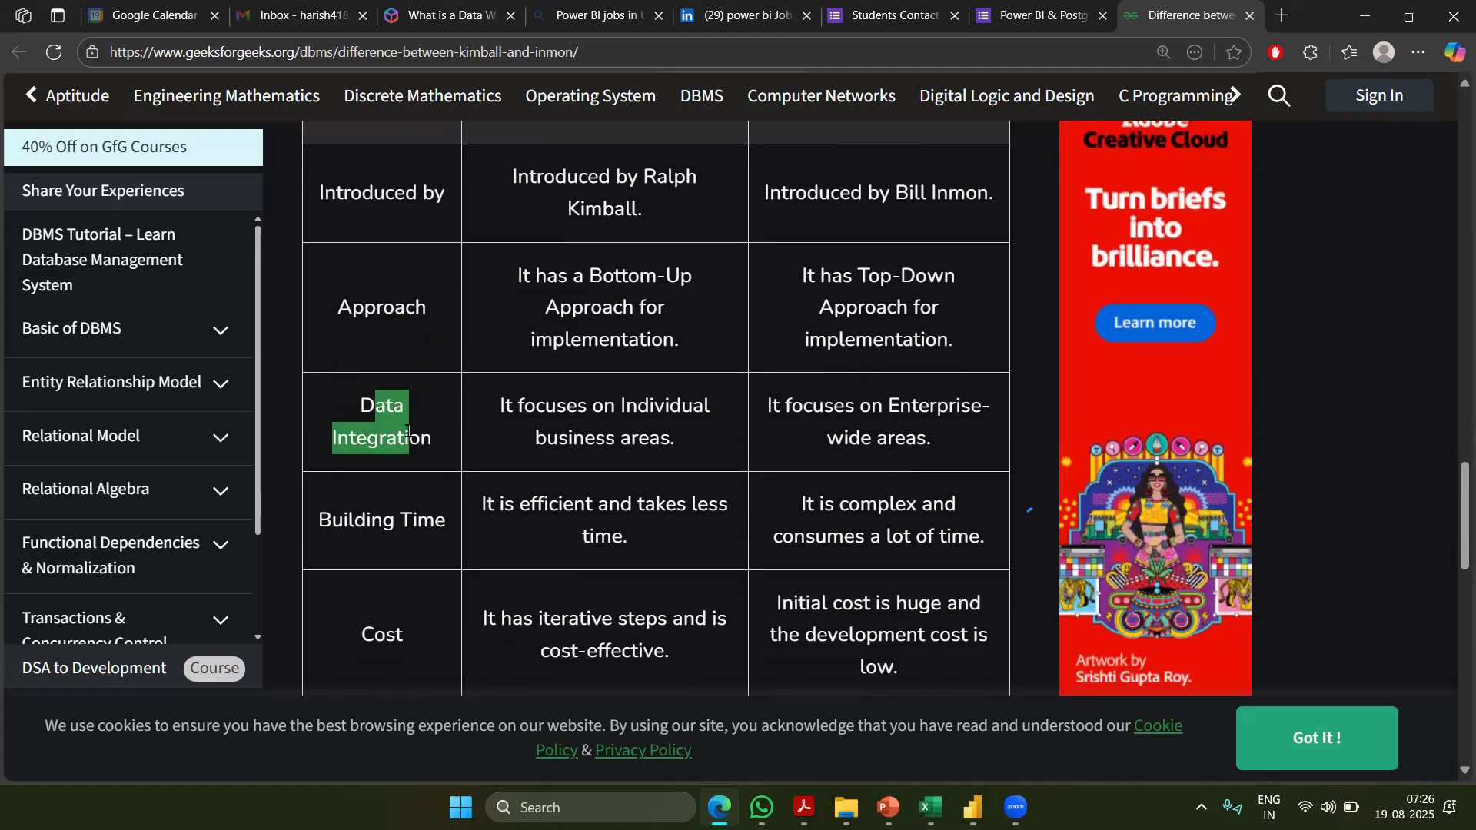
double_click(644, 408)
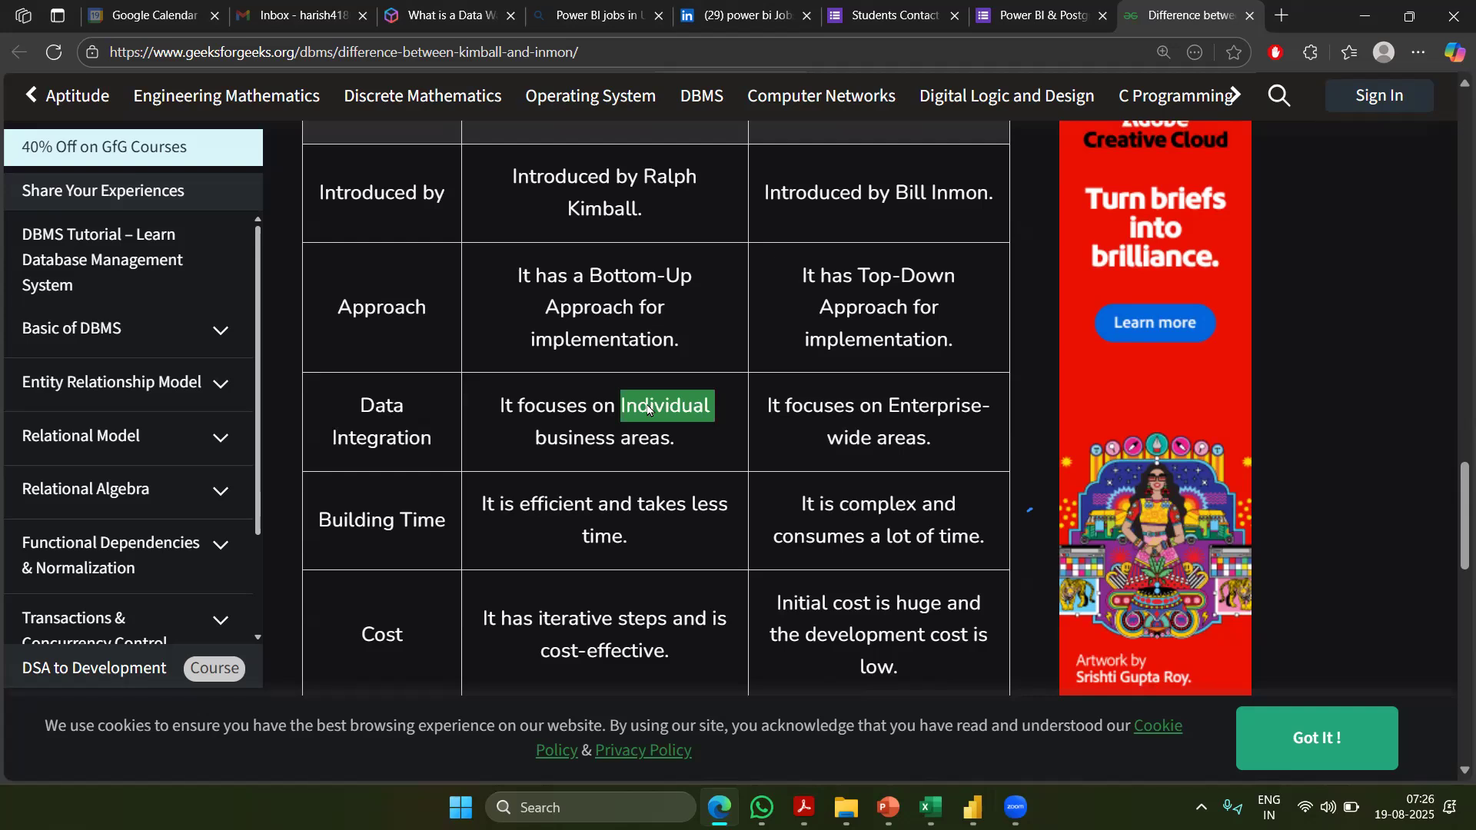
double_click(592, 442)
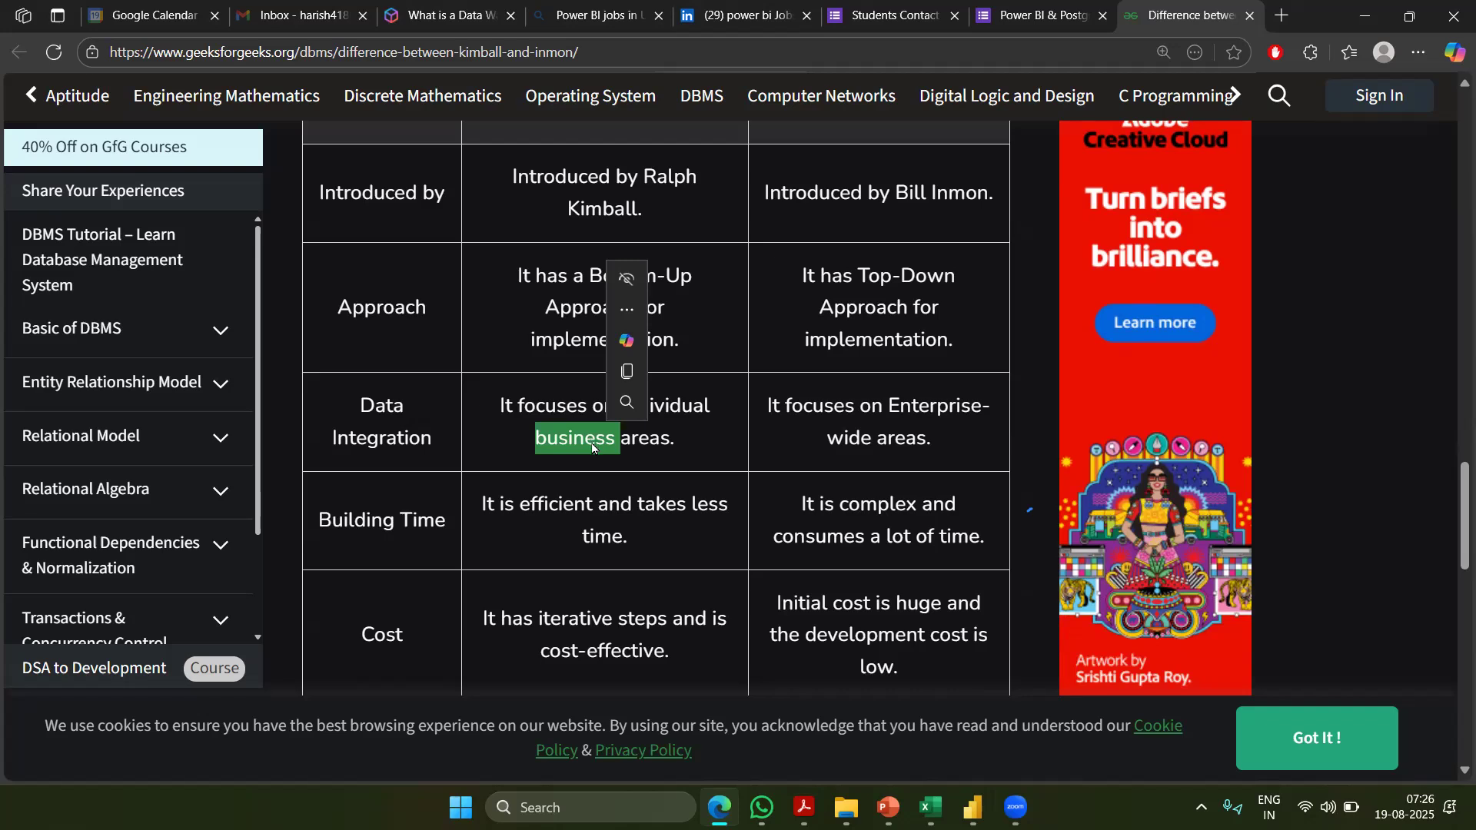
left_click(934, 442)
left_click_drag(932, 440, 771, 405)
Highlight the Building Time statements for Kimball and Inmon in the comparison table
scroll(473, 432, "down", 1)
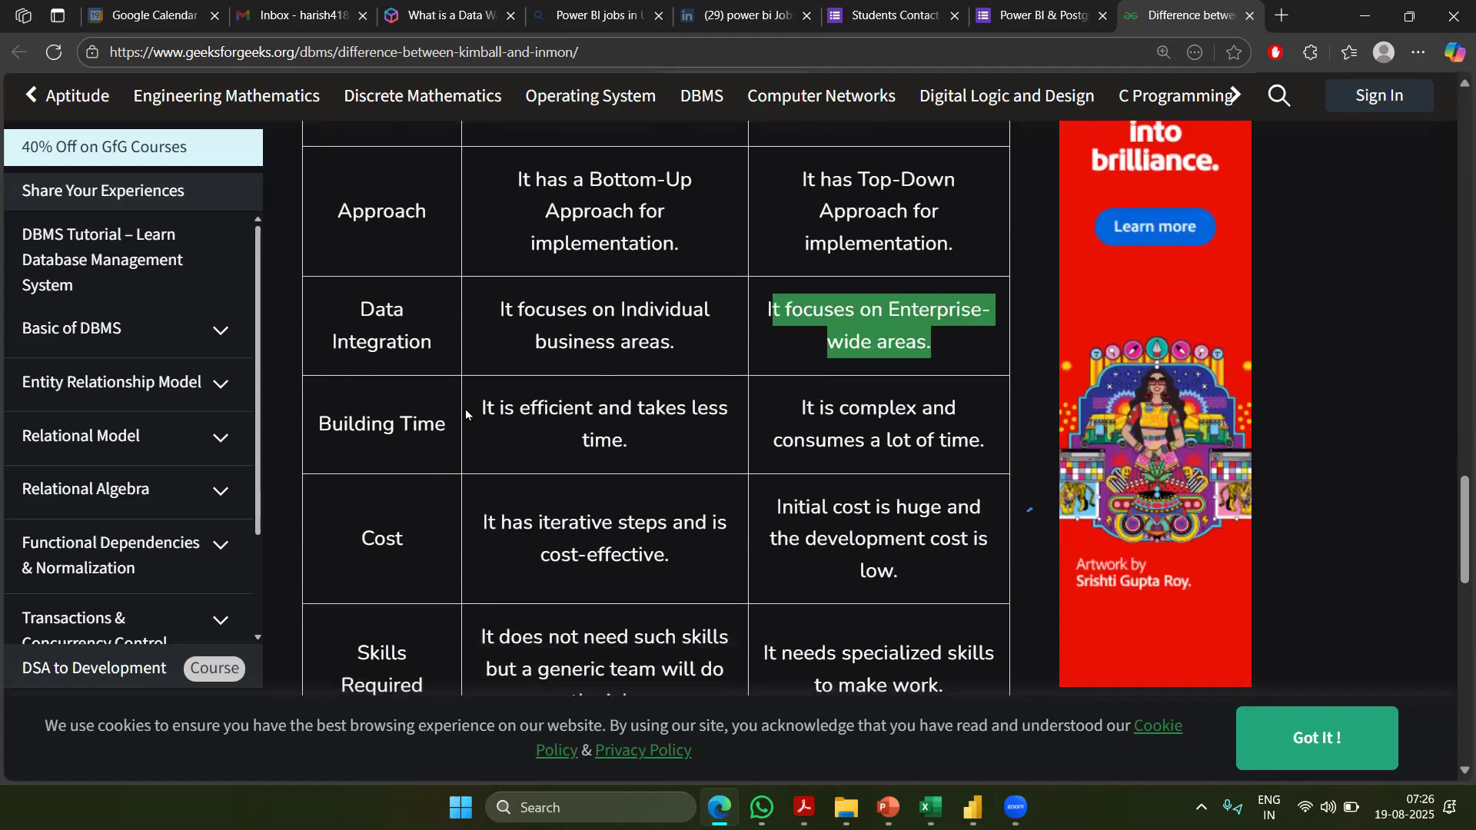
left_click_drag(465, 408, 662, 452)
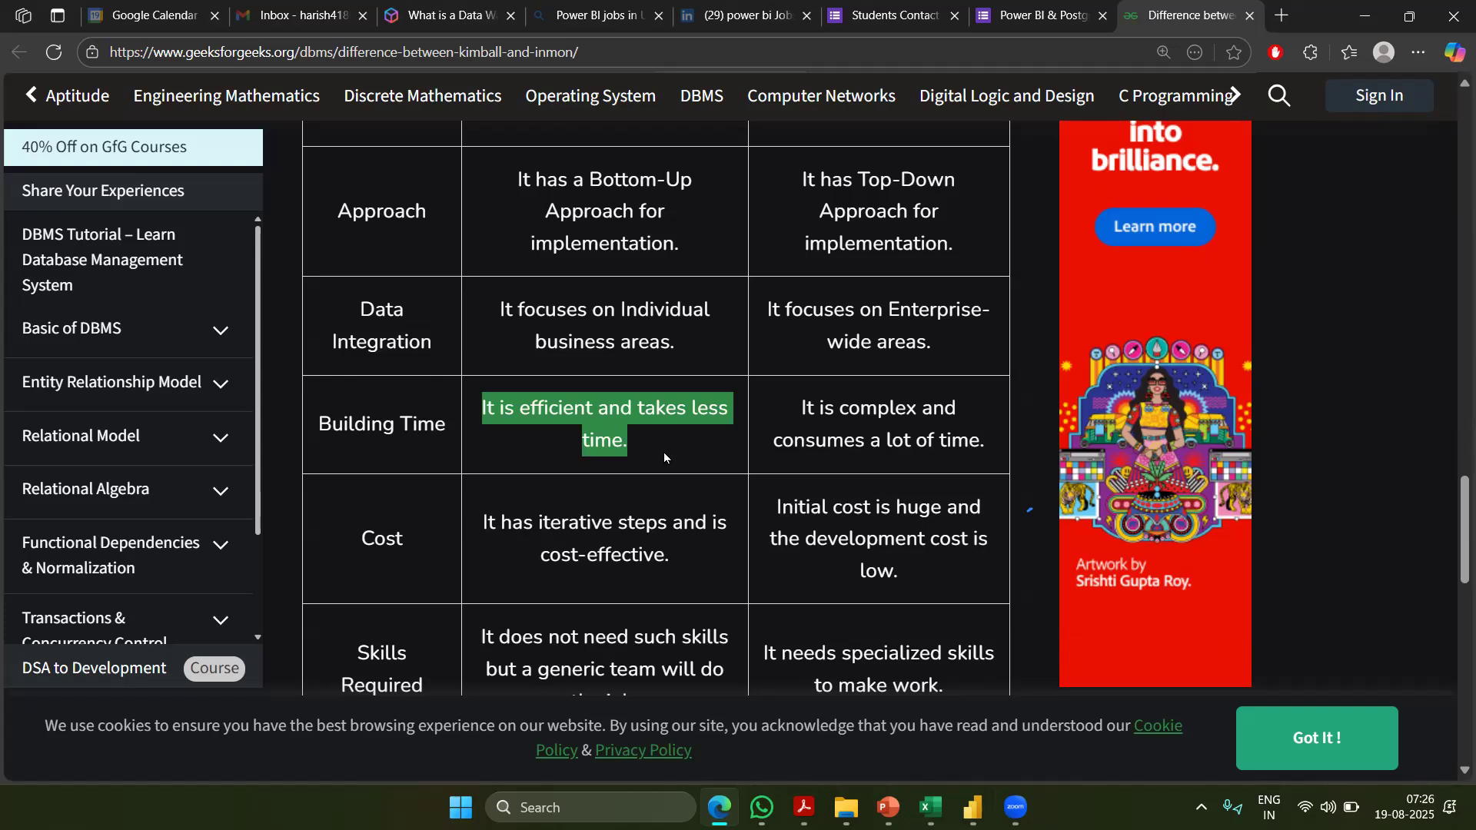
left_click_drag(786, 414, 990, 443)
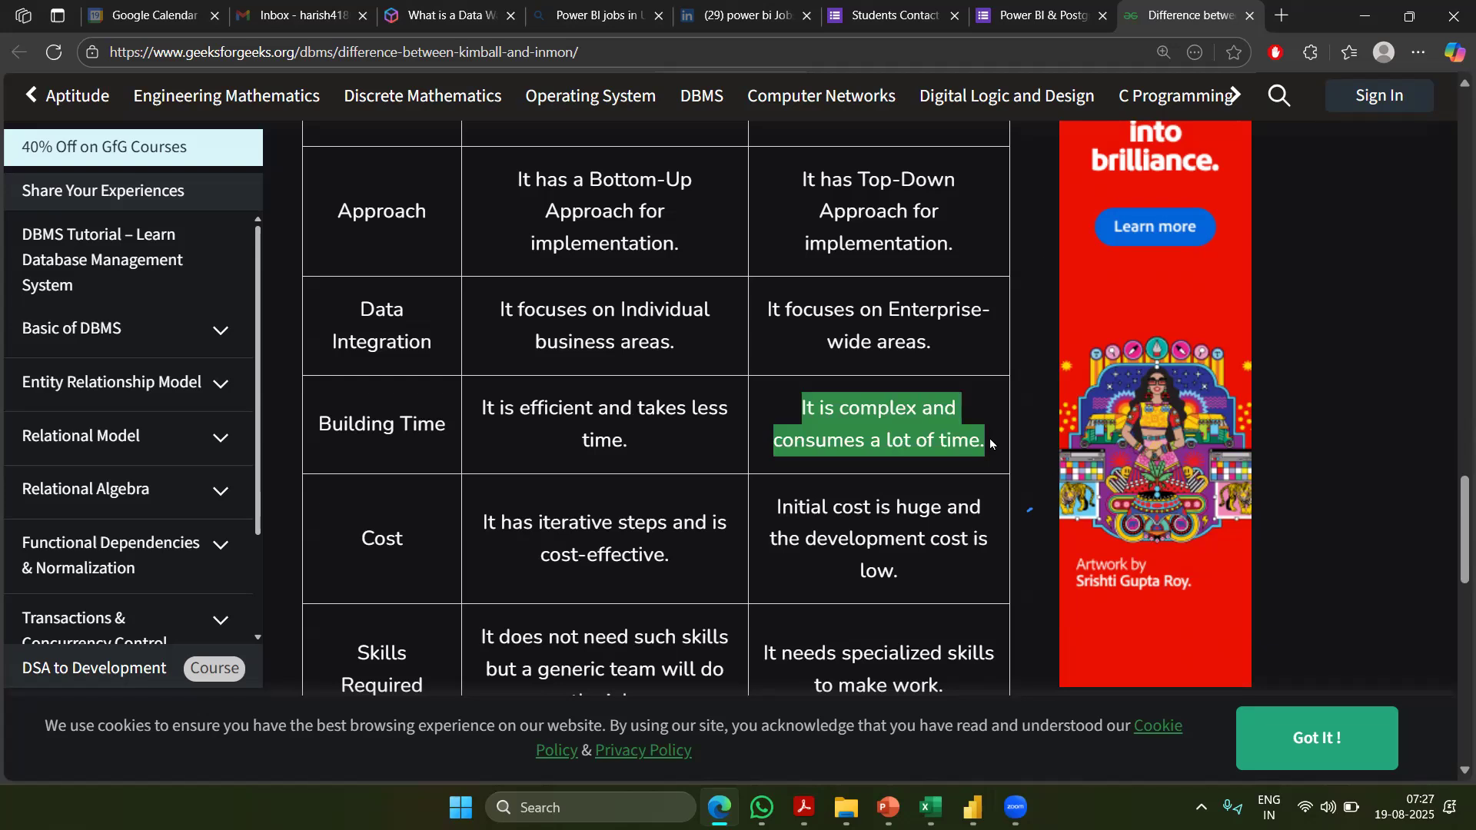
Highlight the Cost statements for Kimball and Inmon in the comparison table
scroll(772, 460, "down", 2)
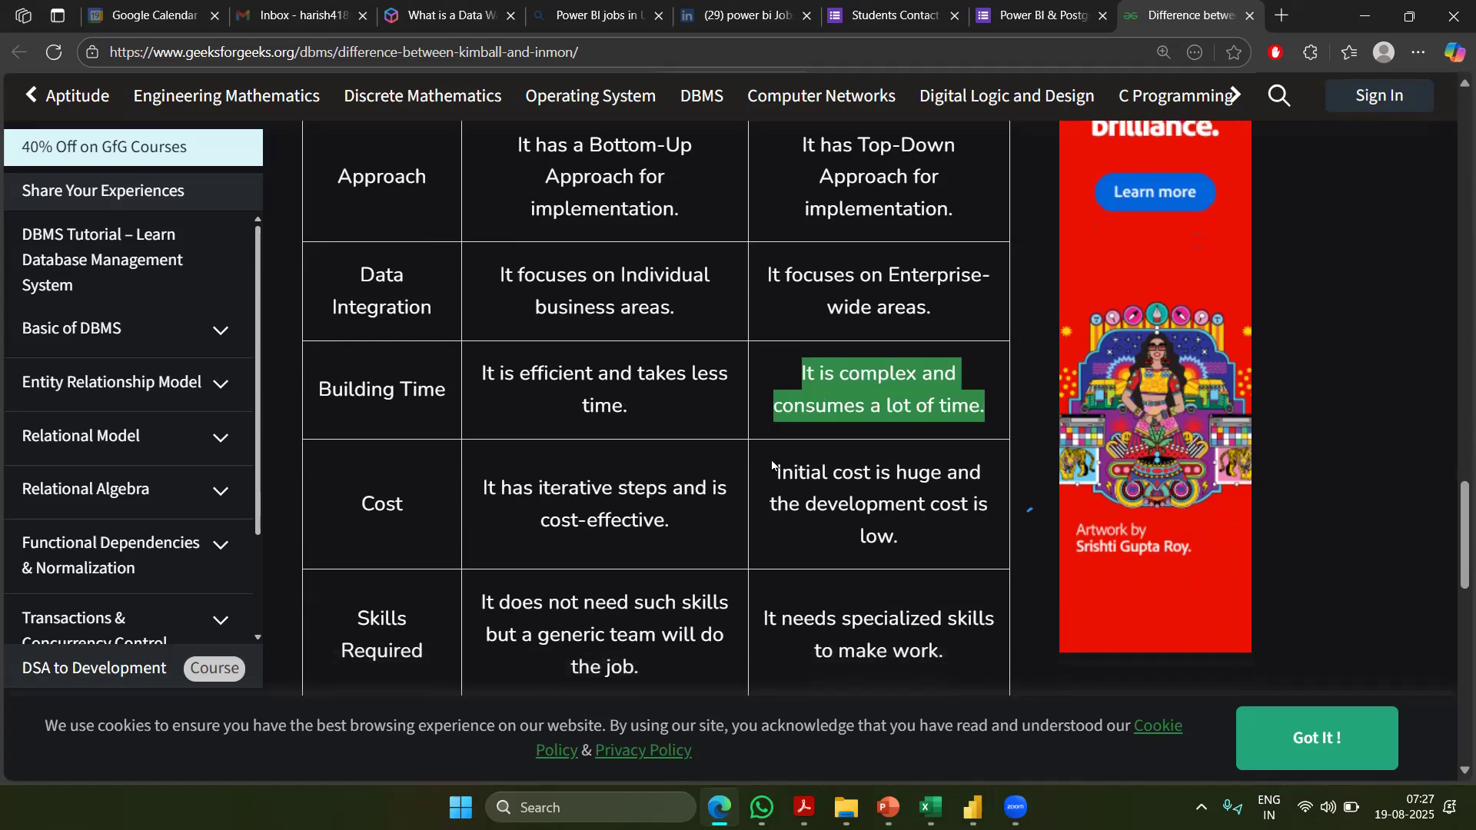
left_click_drag(477, 341, 723, 383)
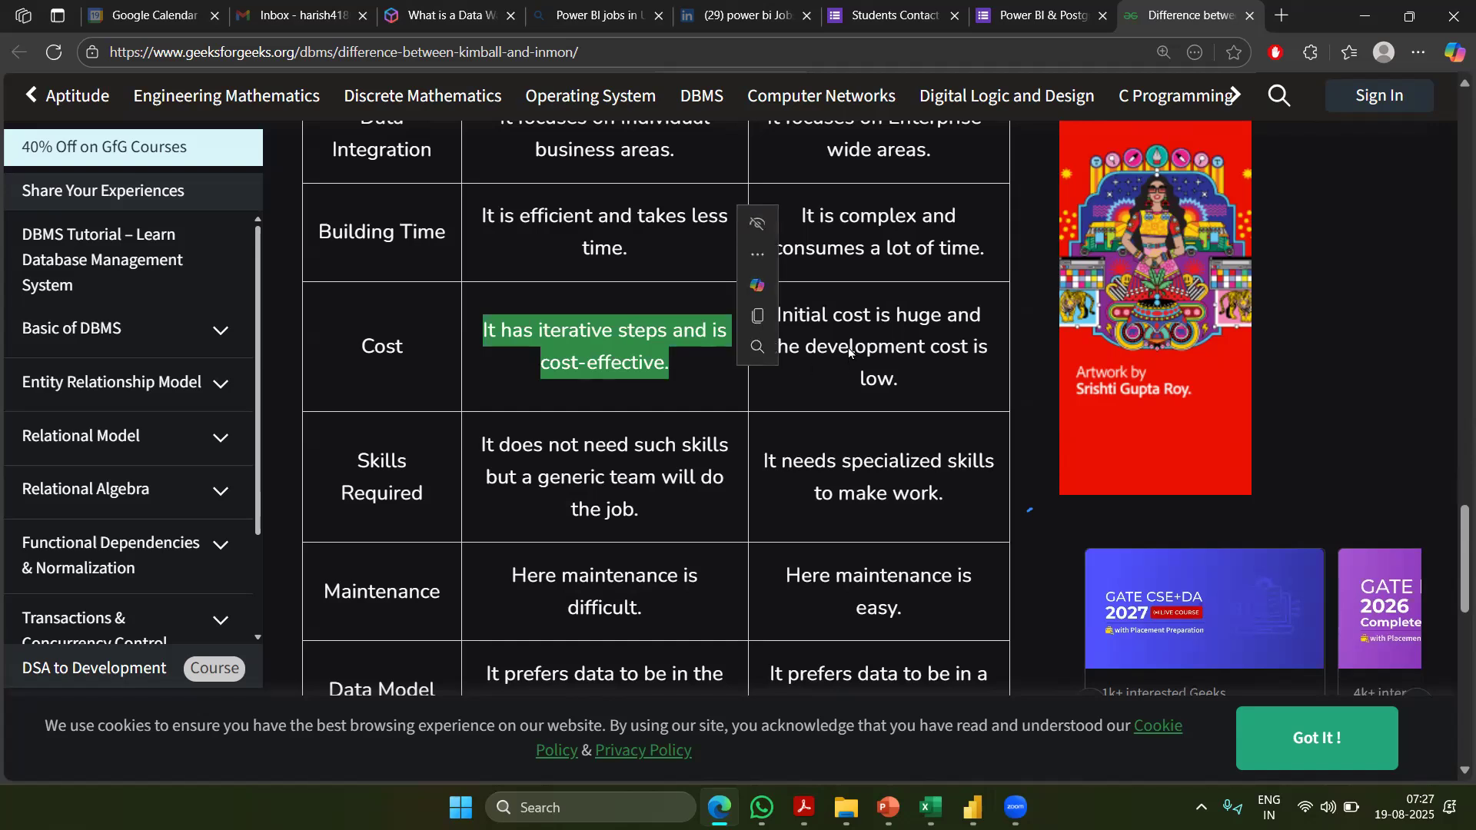
left_click(796, 329)
left_click_drag(778, 314, 997, 375)
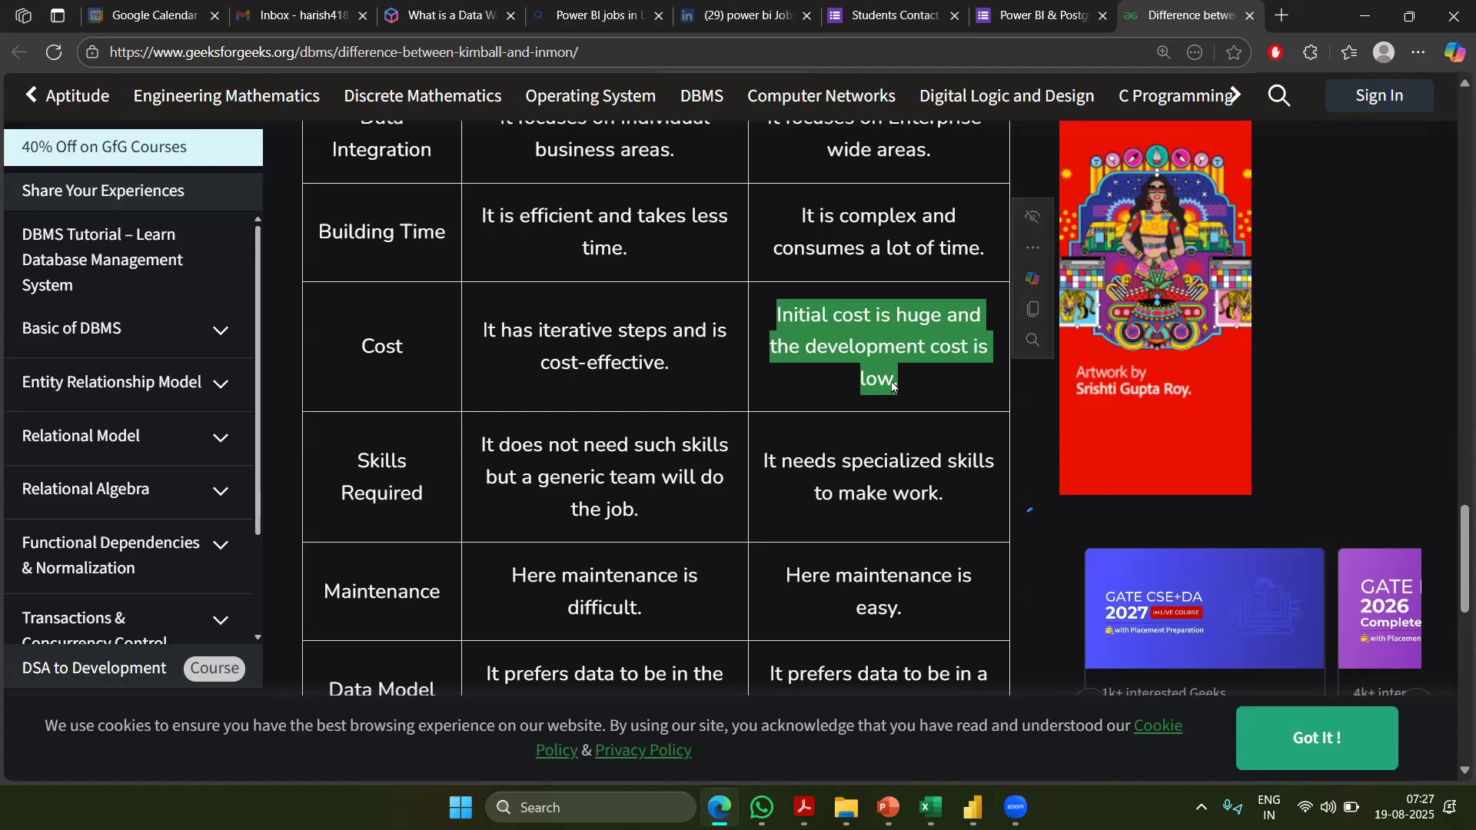
Highlight Inmon's Skills Required statement about needing specialized skills
scroll(891, 386, "down", 2)
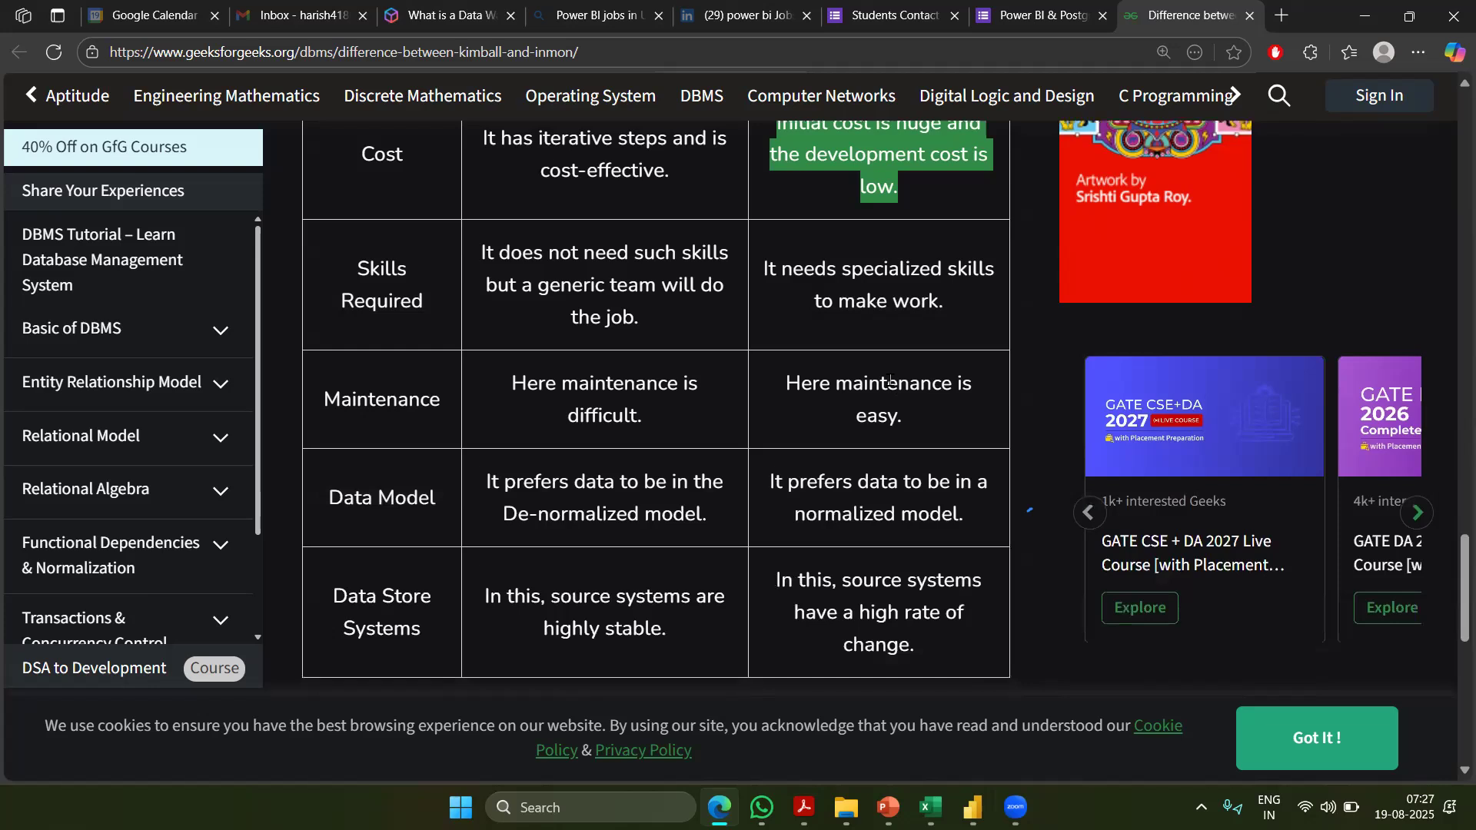
scroll(890, 380, "up", 1)
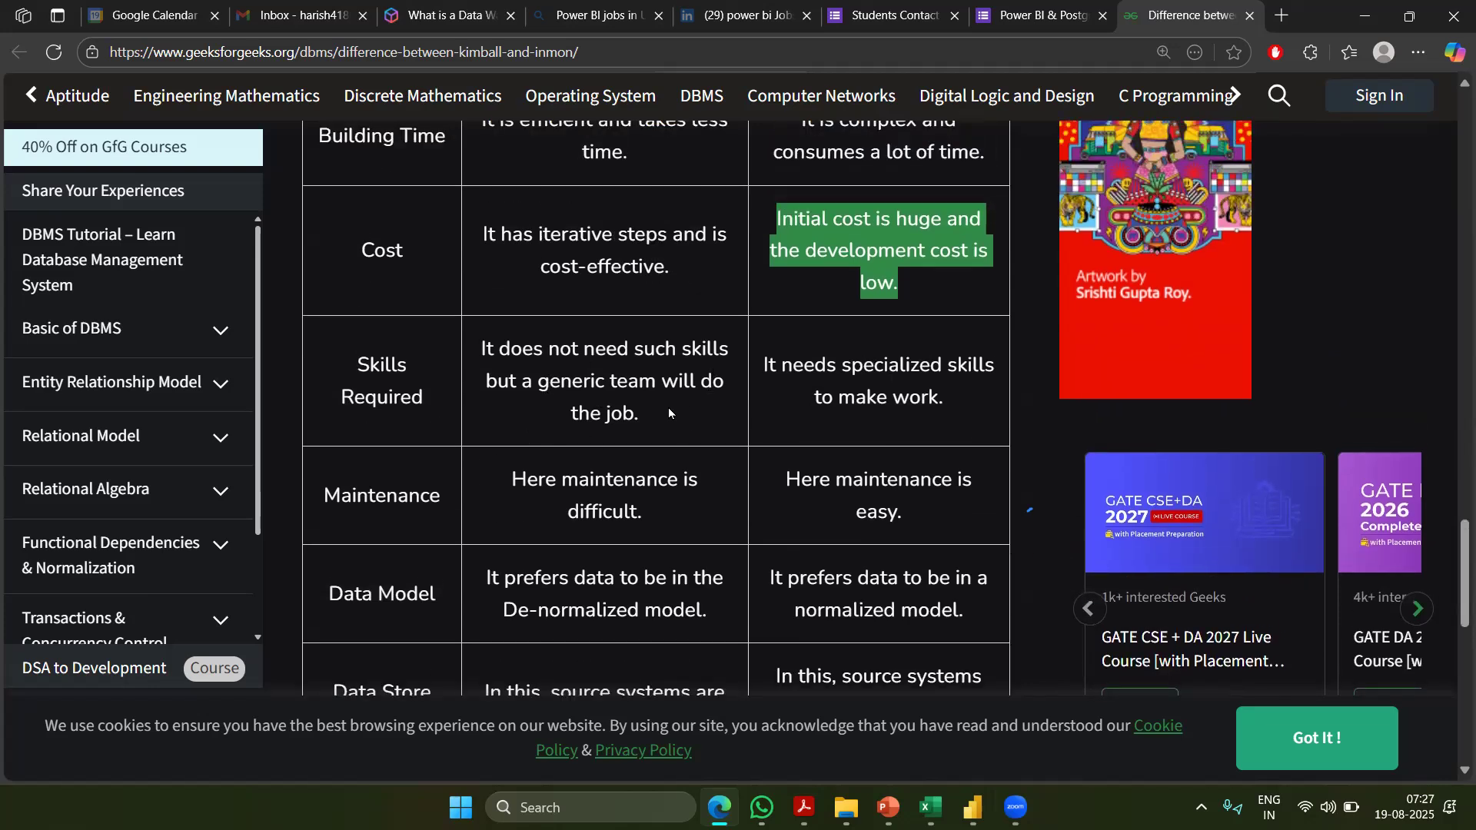
left_click_drag(763, 367, 982, 402)
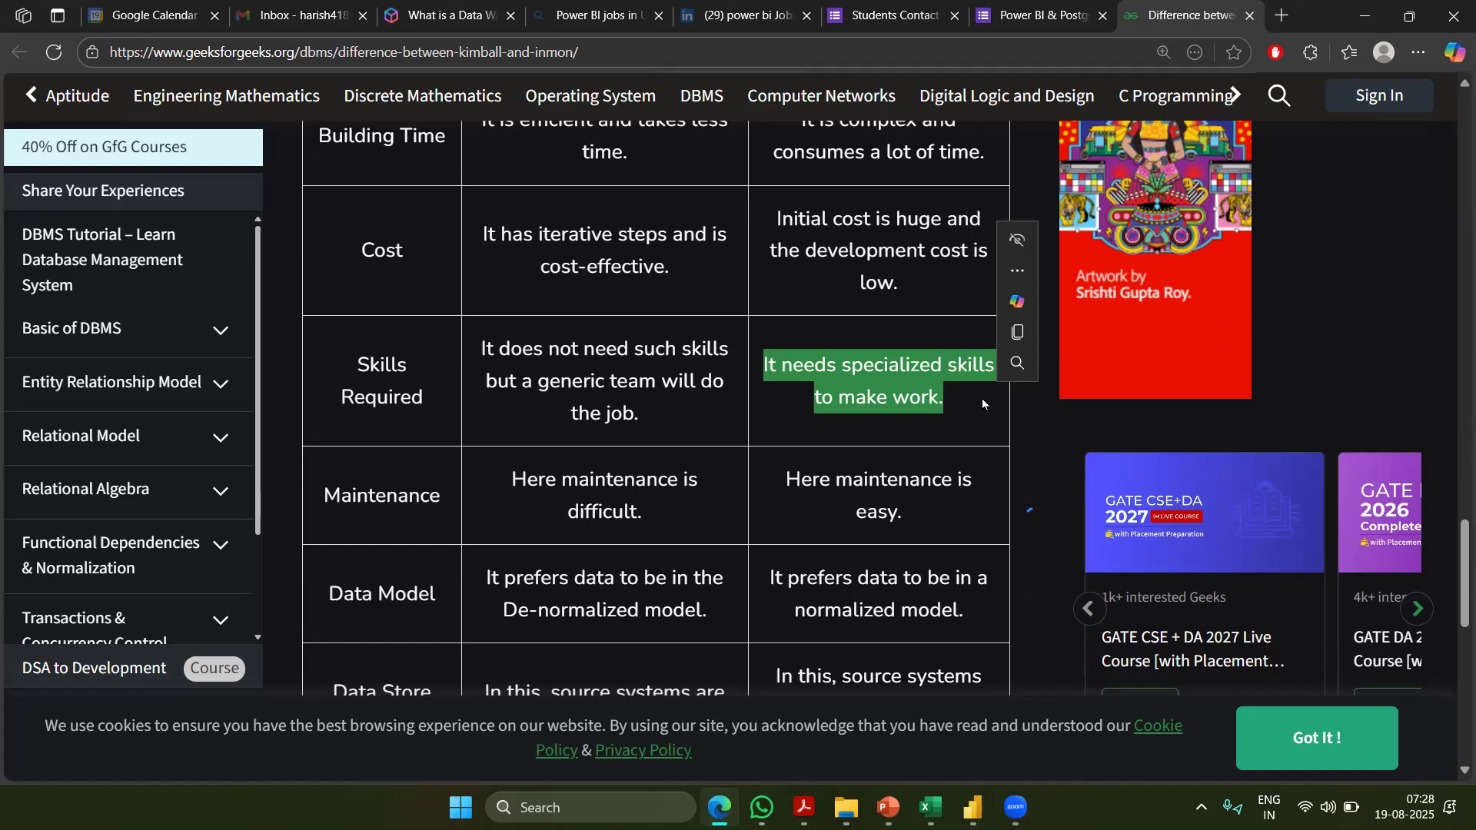
Highlight the Maintenance statements for Kimball and Inmon, and review the neighbouring rows of the comparison
left_click_drag(667, 512, 498, 481)
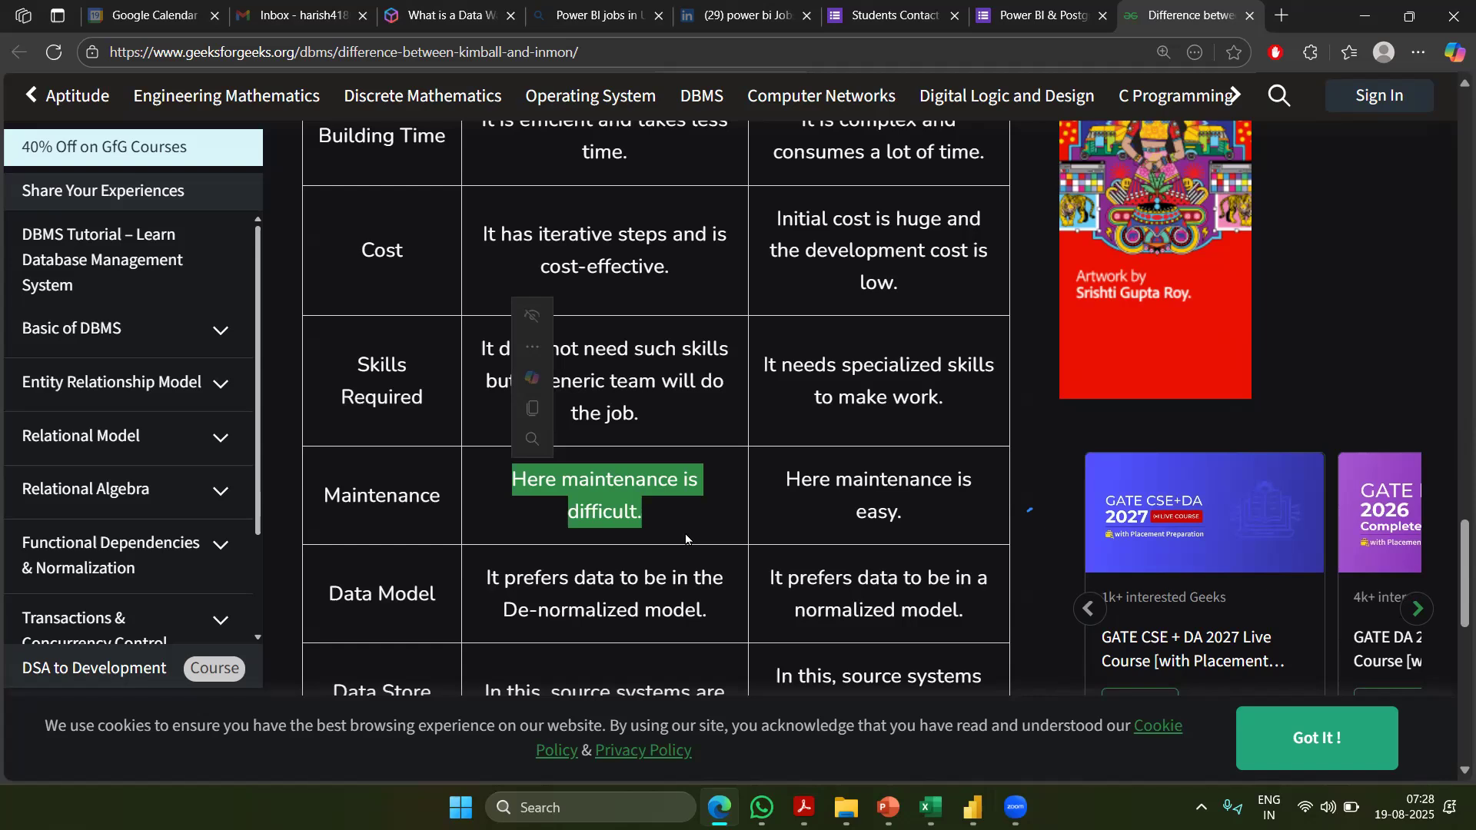
left_click(648, 514)
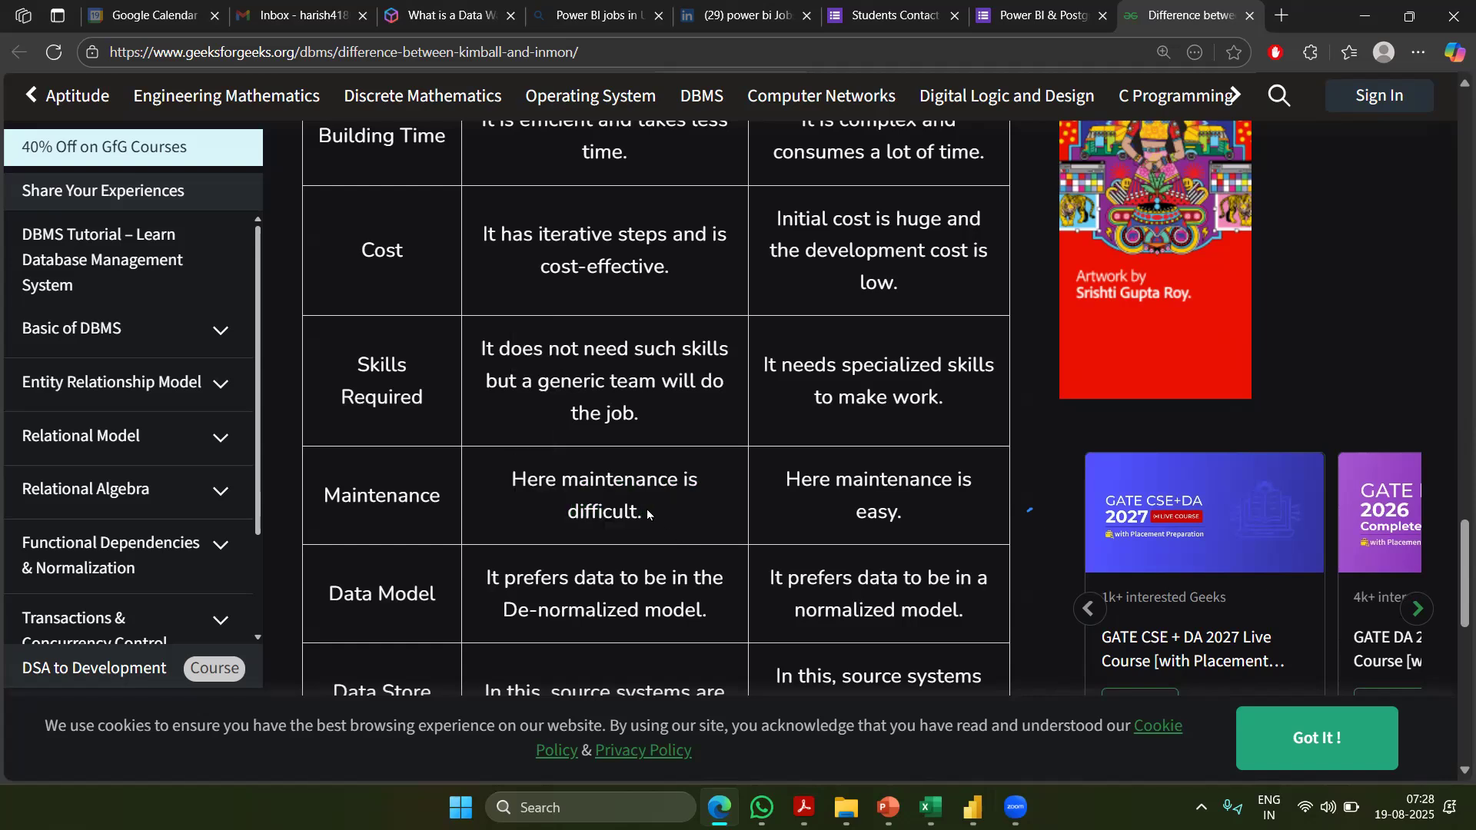
scroll(862, 388, "down", 1)
left_click_drag(956, 426, 770, 381)
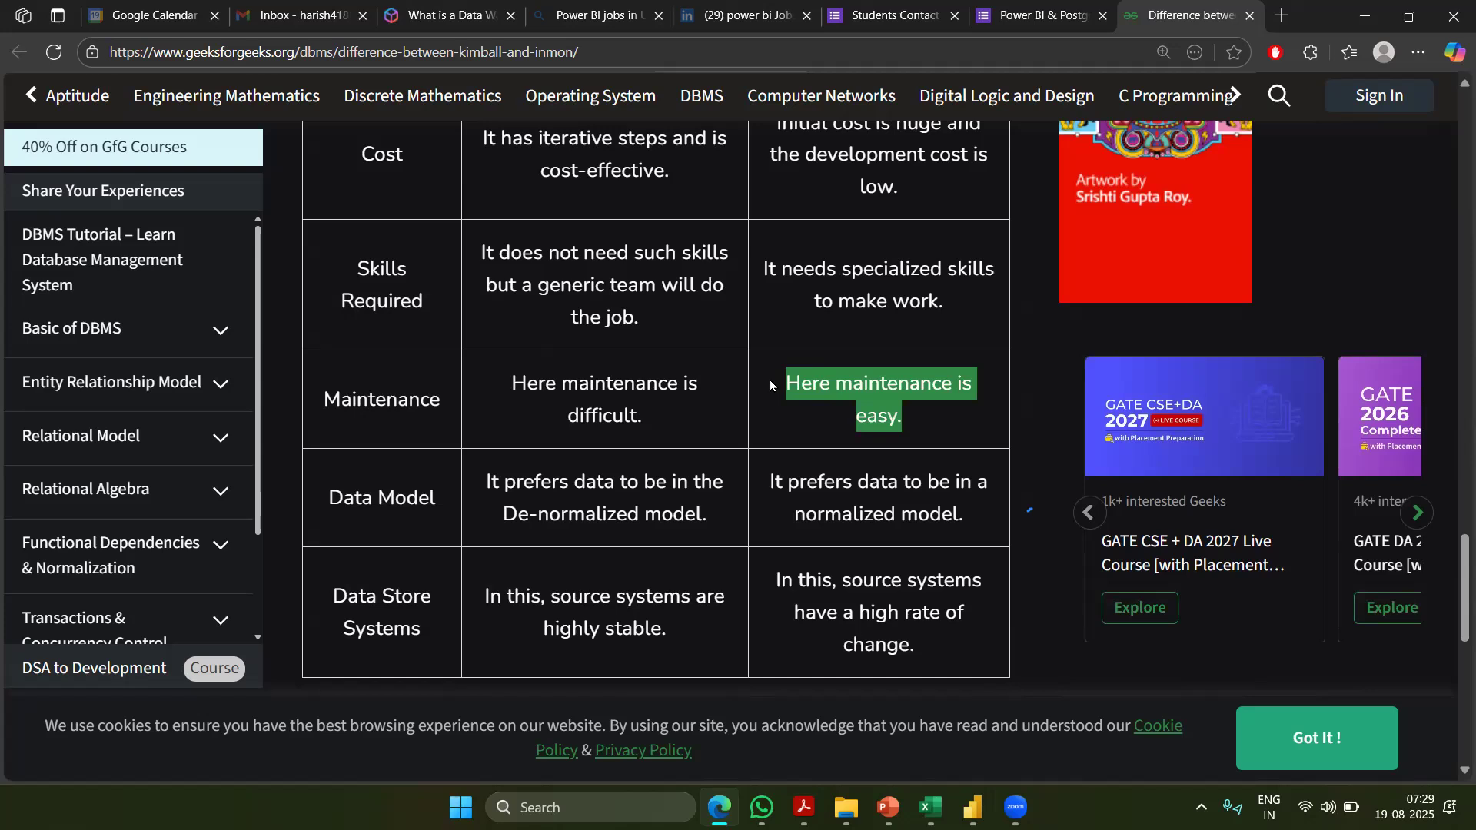
scroll(956, 427, "up", 2)
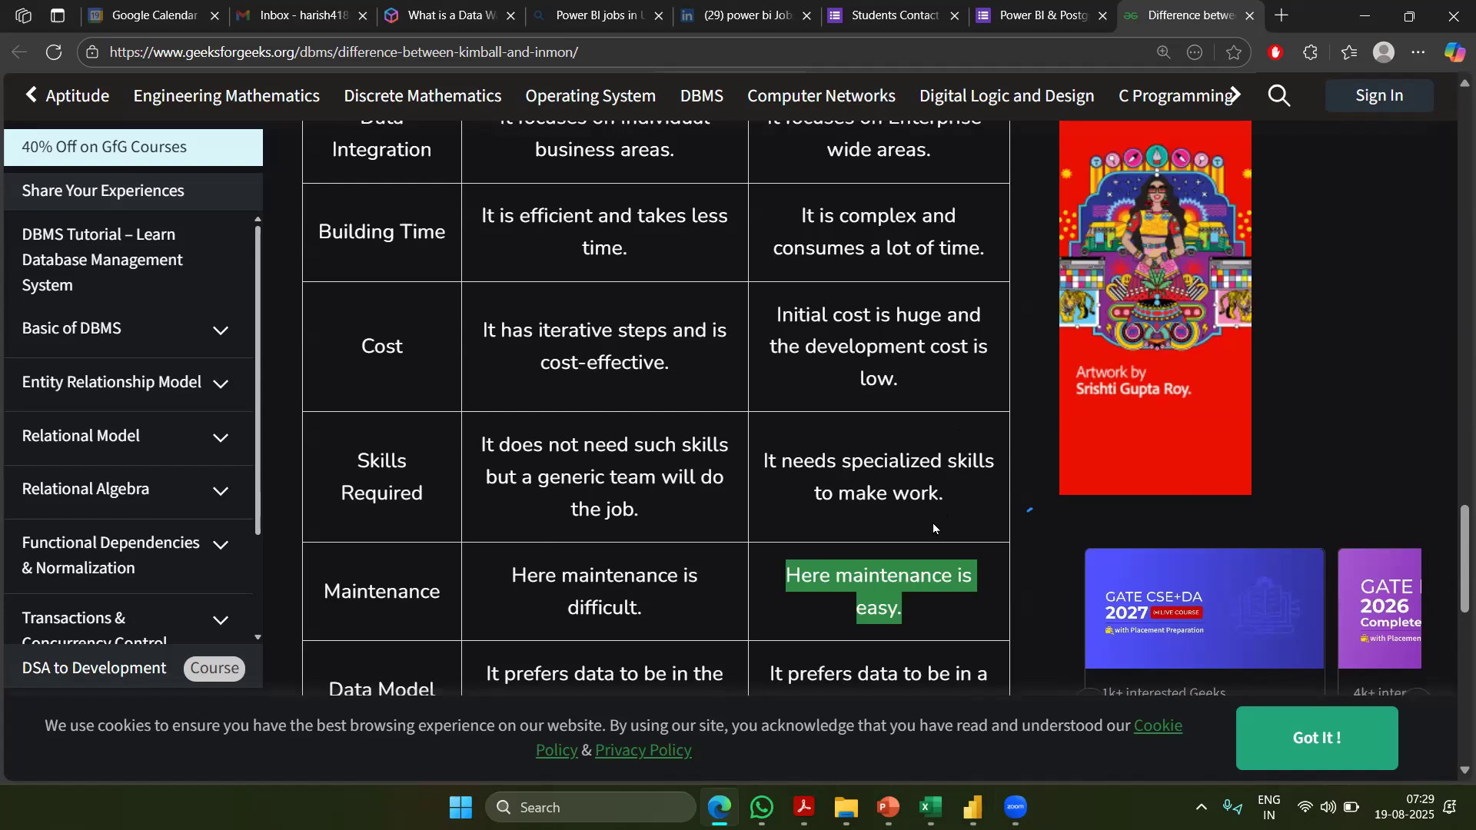
scroll(933, 527, "down", 1)
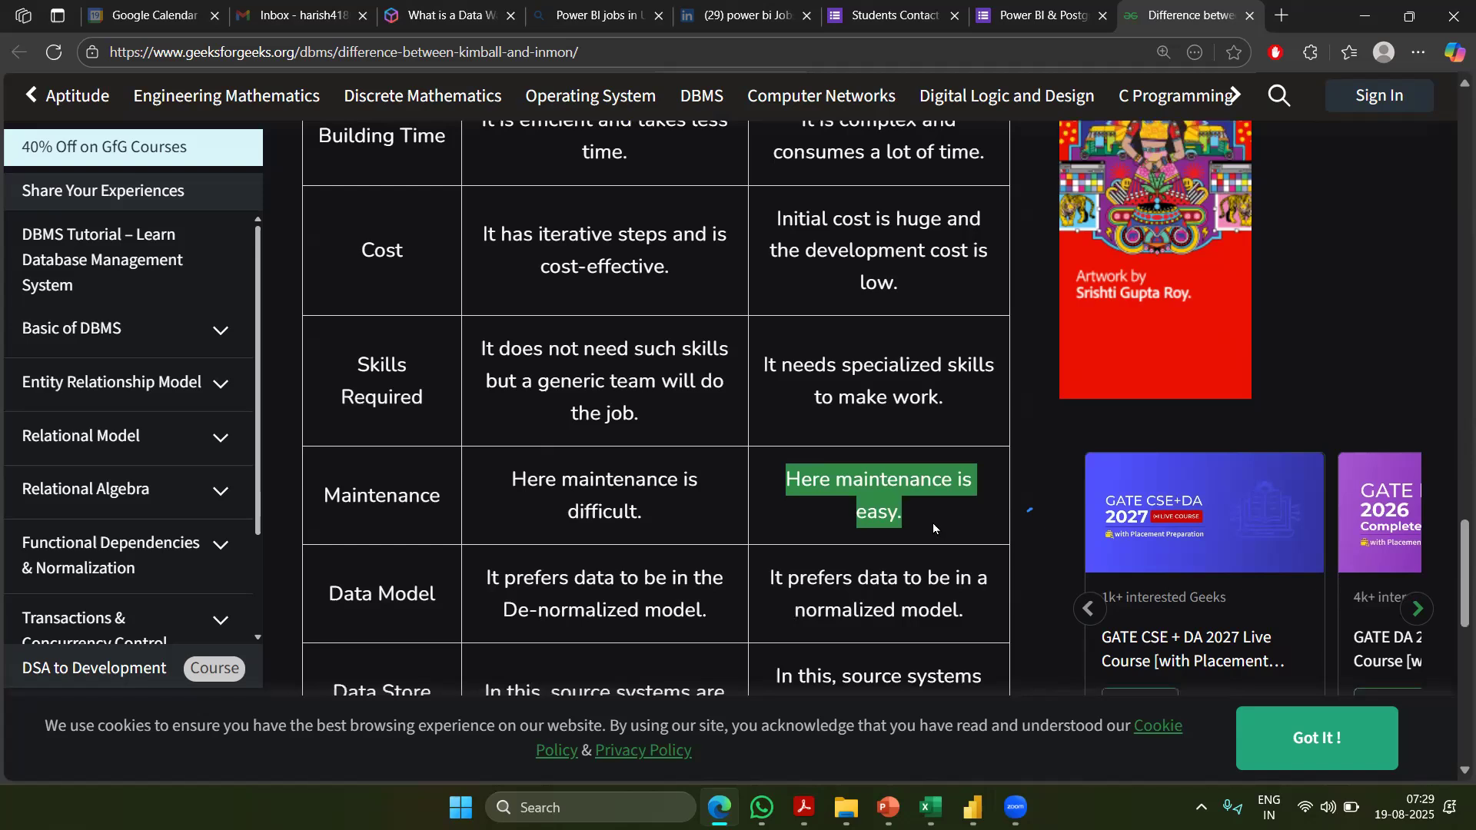
Highlight the Data Model row label and Kimball's statement about preferring the de-normalized model in the comparison table
scroll(933, 522, "down", 1)
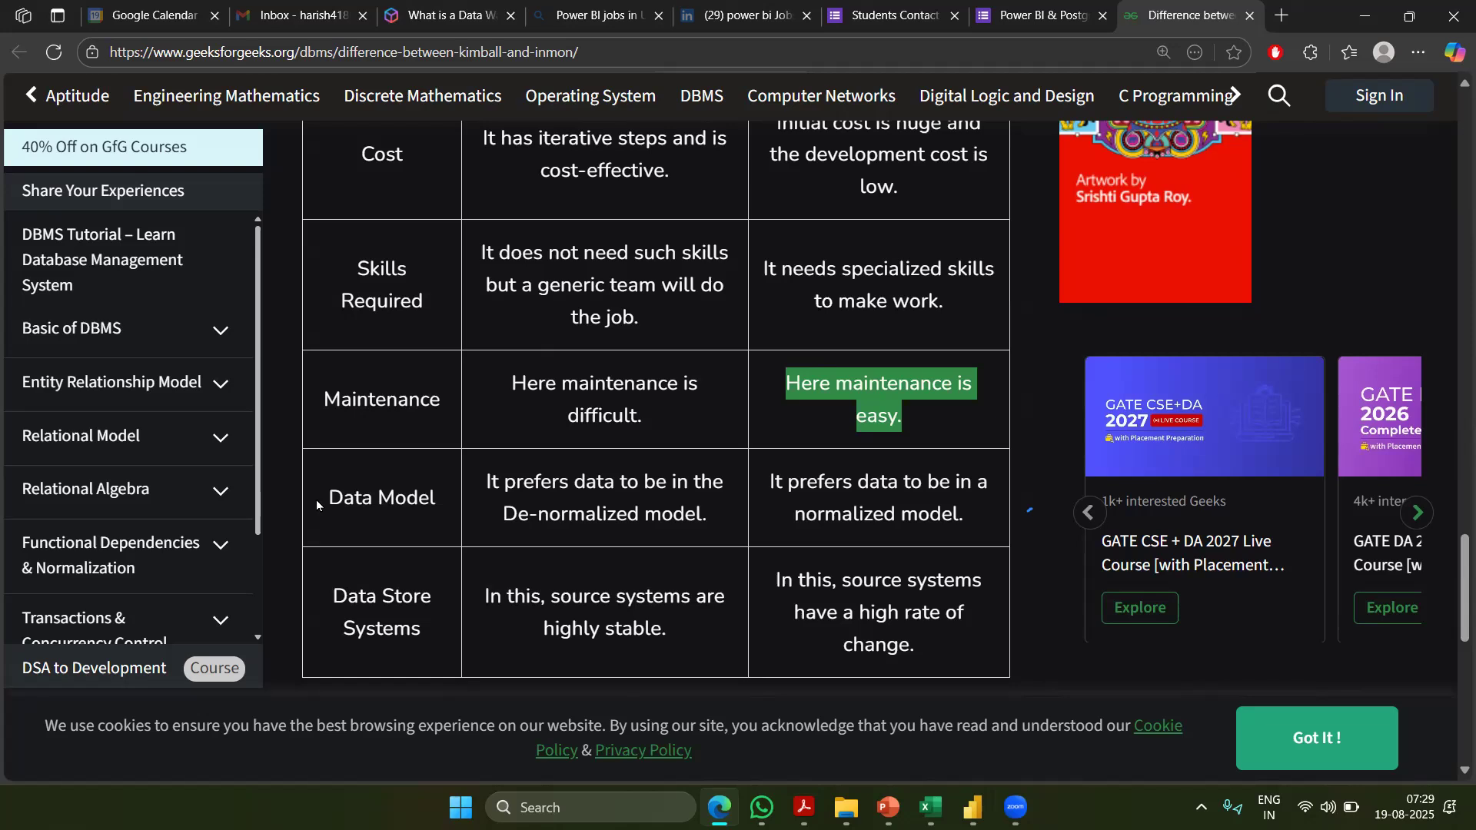
left_click_drag(323, 498, 445, 498)
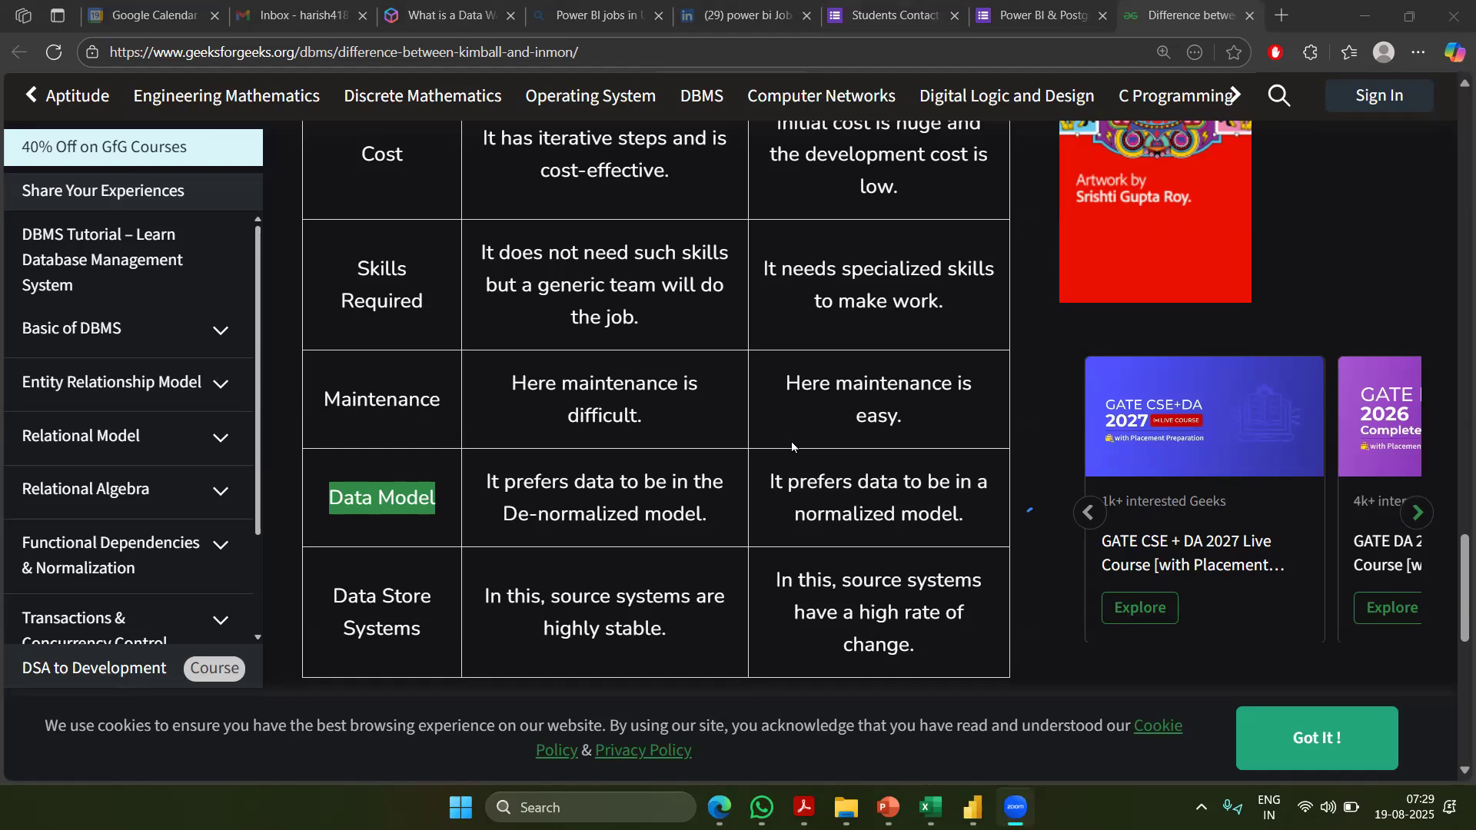
left_click_drag(489, 488, 732, 503)
left_click_drag(832, 519, 840, 515)
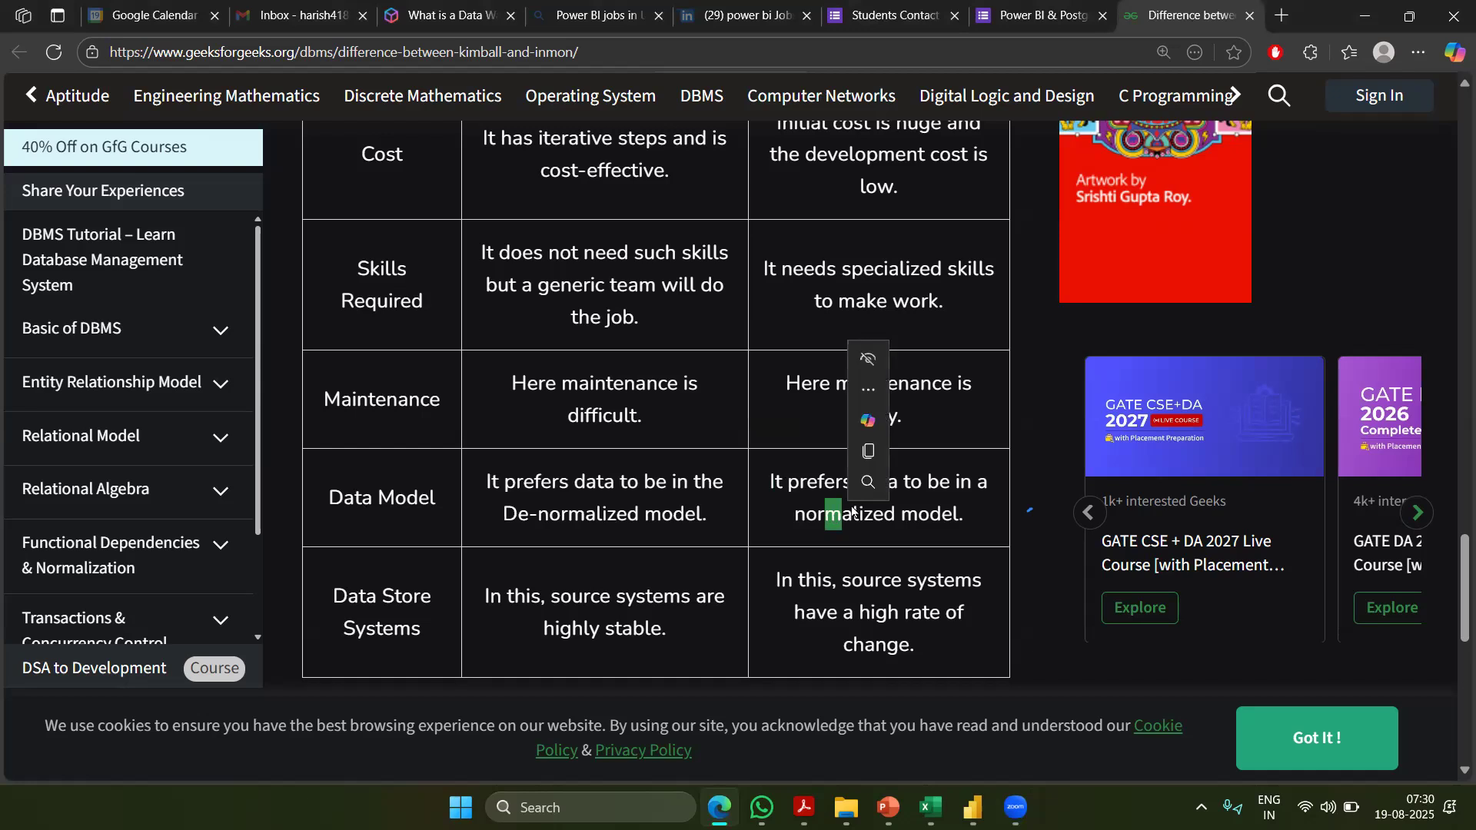
left_click(778, 482)
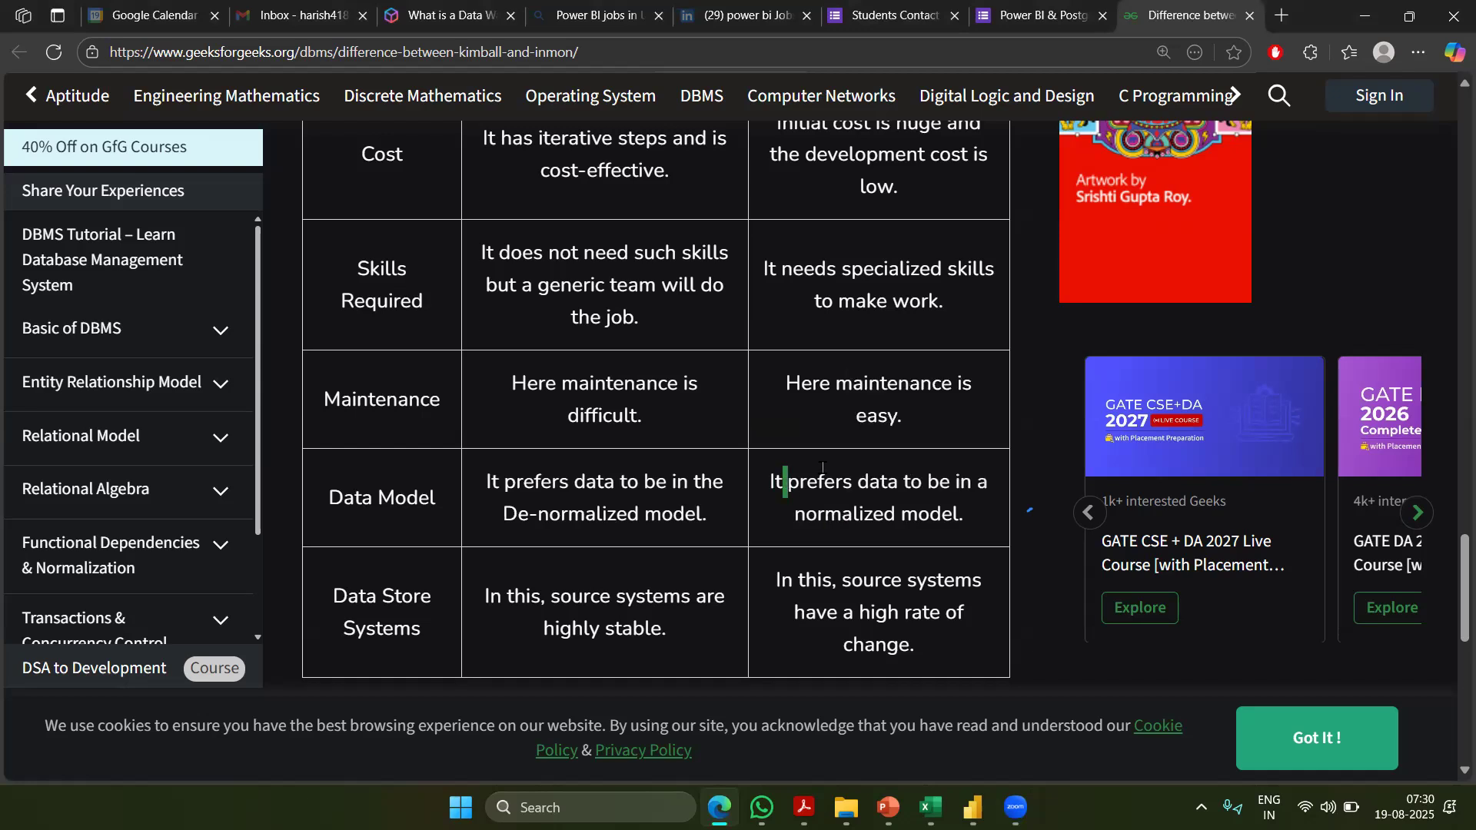
Highlight Inmon's Data Model statement, followed by the contrasting words "De-normalized" and "normalized" in that row
scroll(822, 468, "up", 3)
scroll(823, 468, "up", 3)
scroll(822, 469, "down", 6)
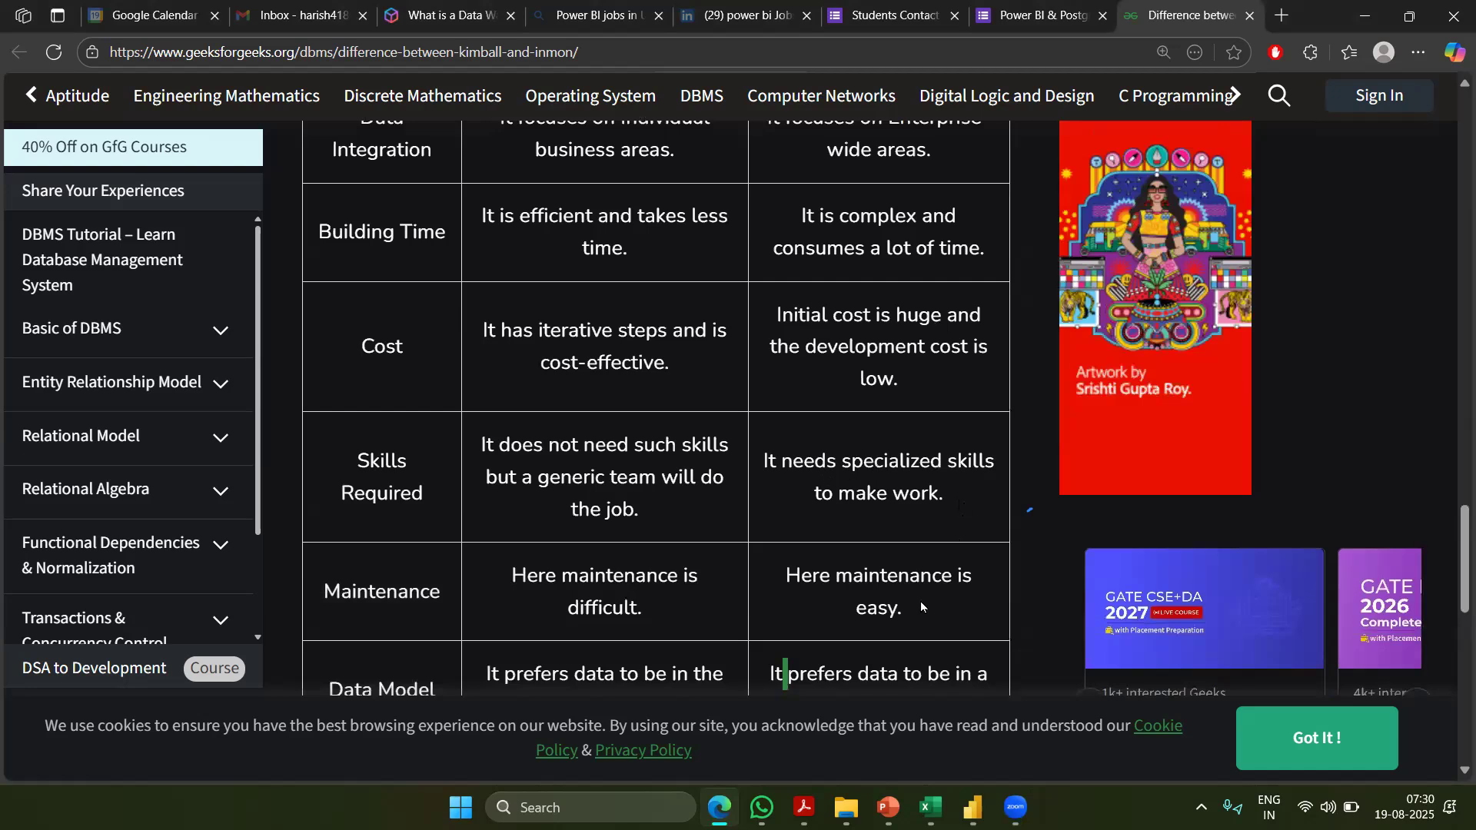
scroll(900, 417, "down", 3)
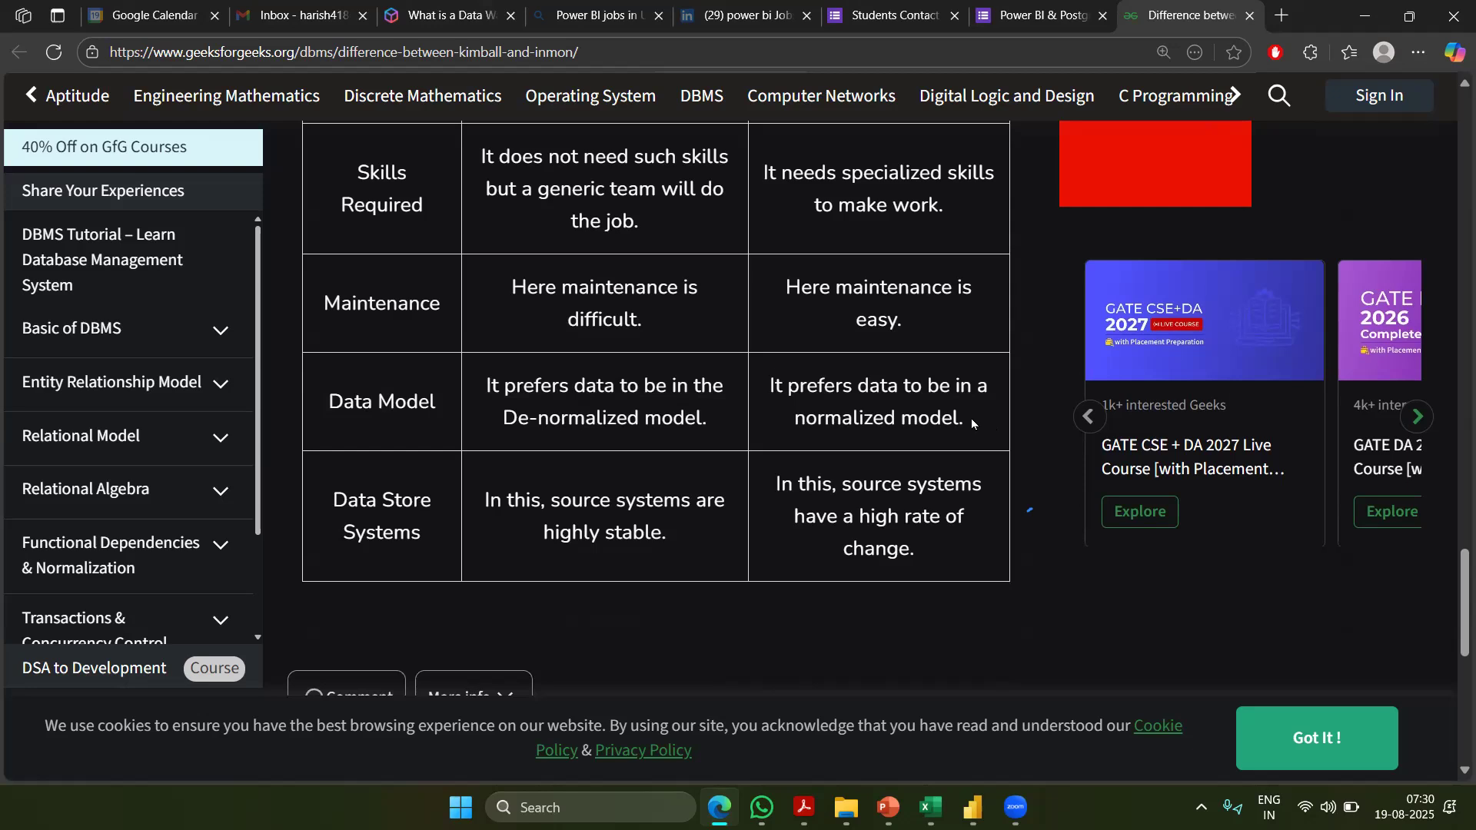
left_click_drag(968, 418, 773, 385)
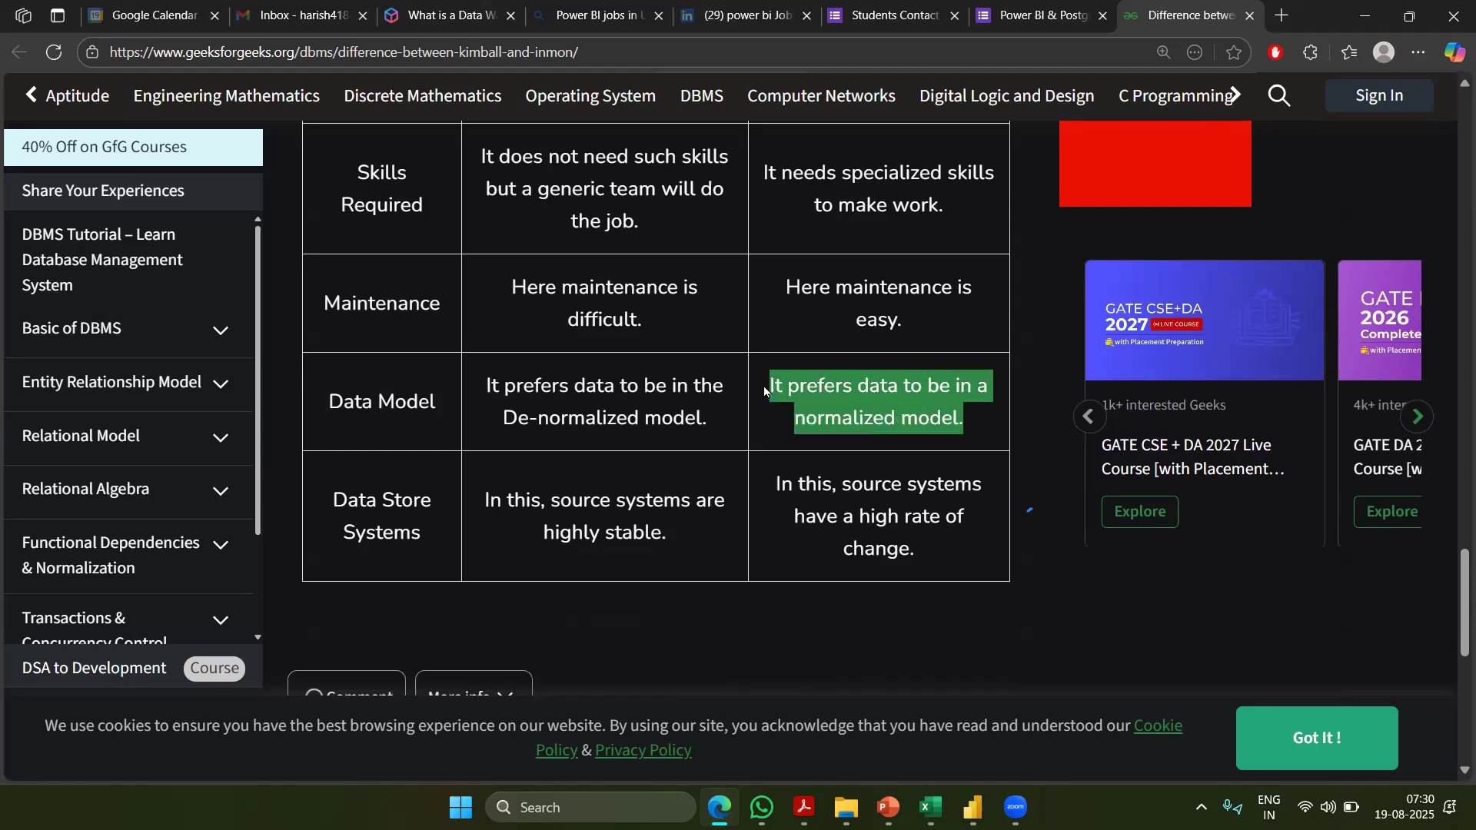
left_click_drag(490, 431, 645, 424)
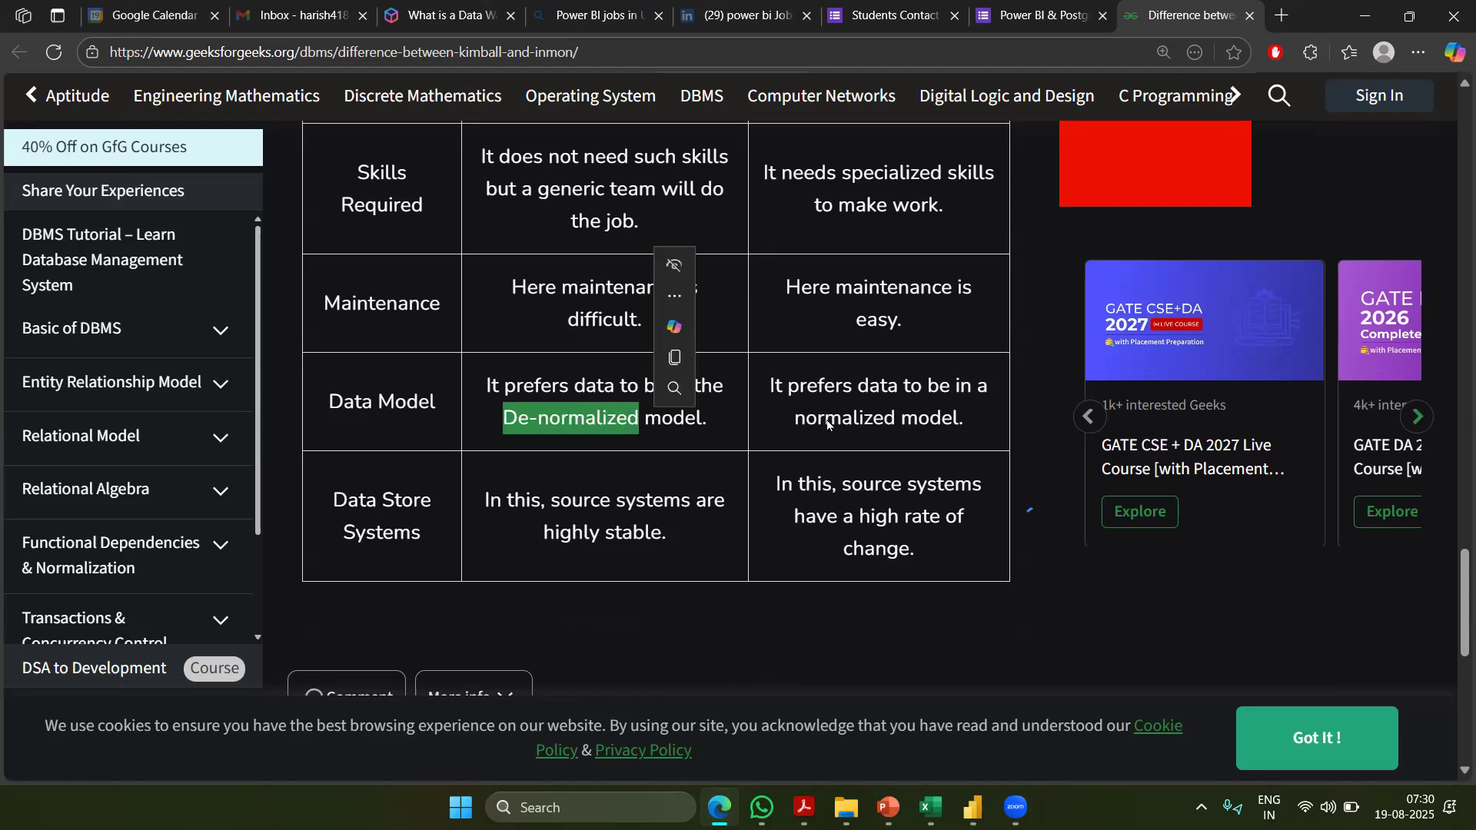
left_click(862, 410)
double_click(862, 411)
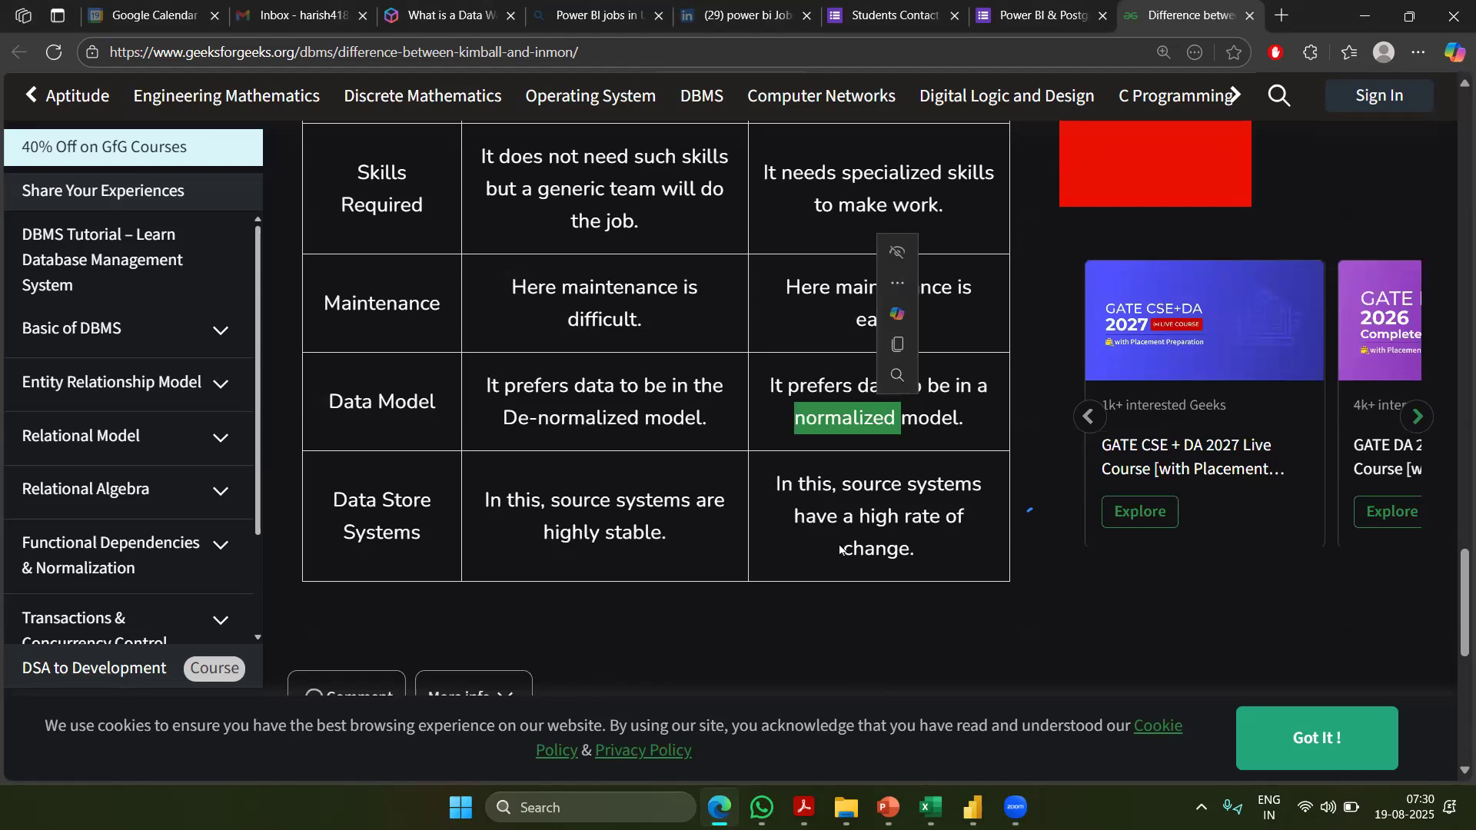
Switch to SQL_PowerBI.xlsx in Excel and open the recent workbook Normalisation&Denormalisation.xlsx
mouse_move(930, 807)
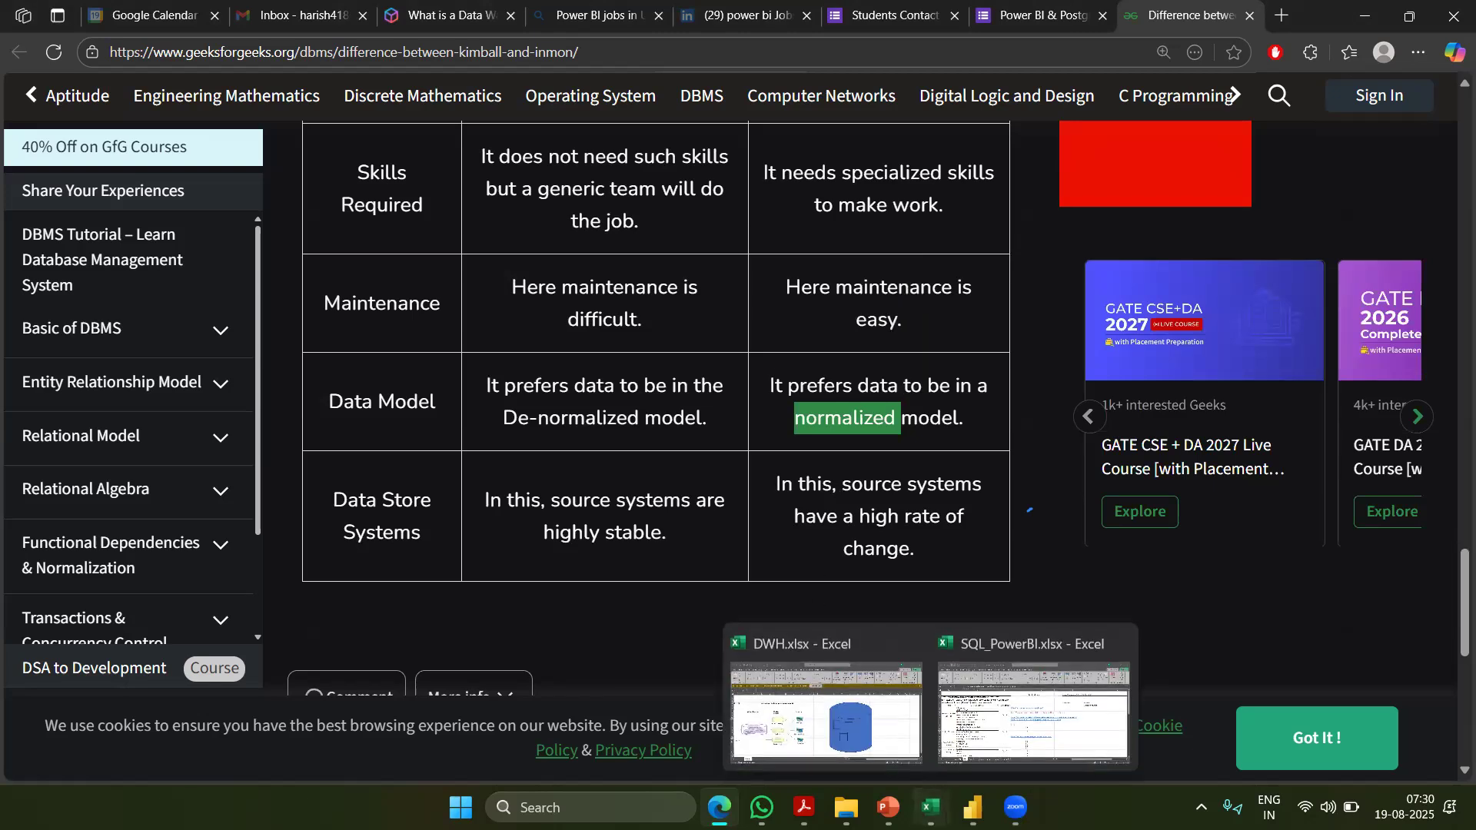
left_click(975, 722)
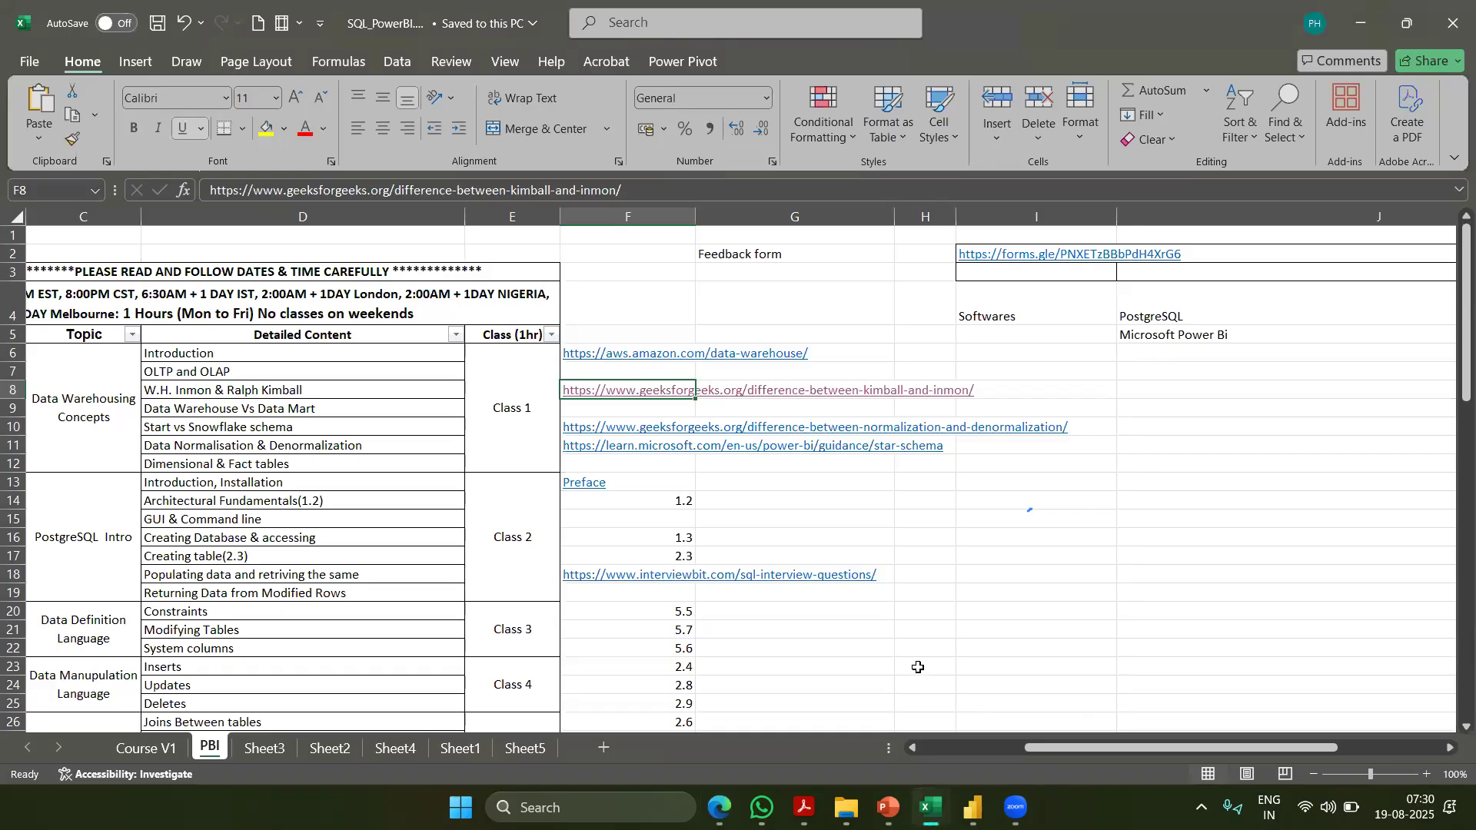
left_click(28, 61)
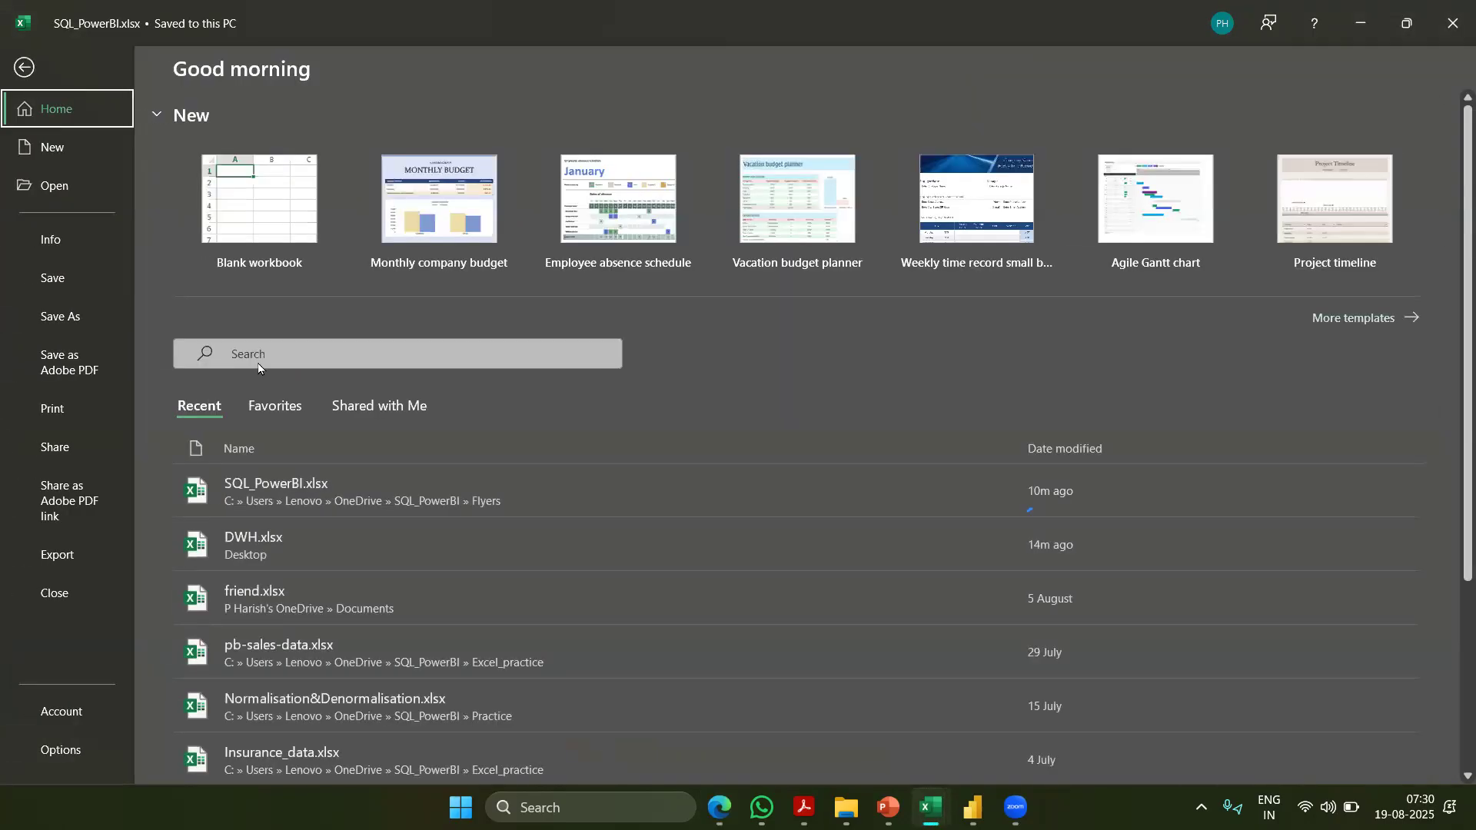
left_click(499, 711)
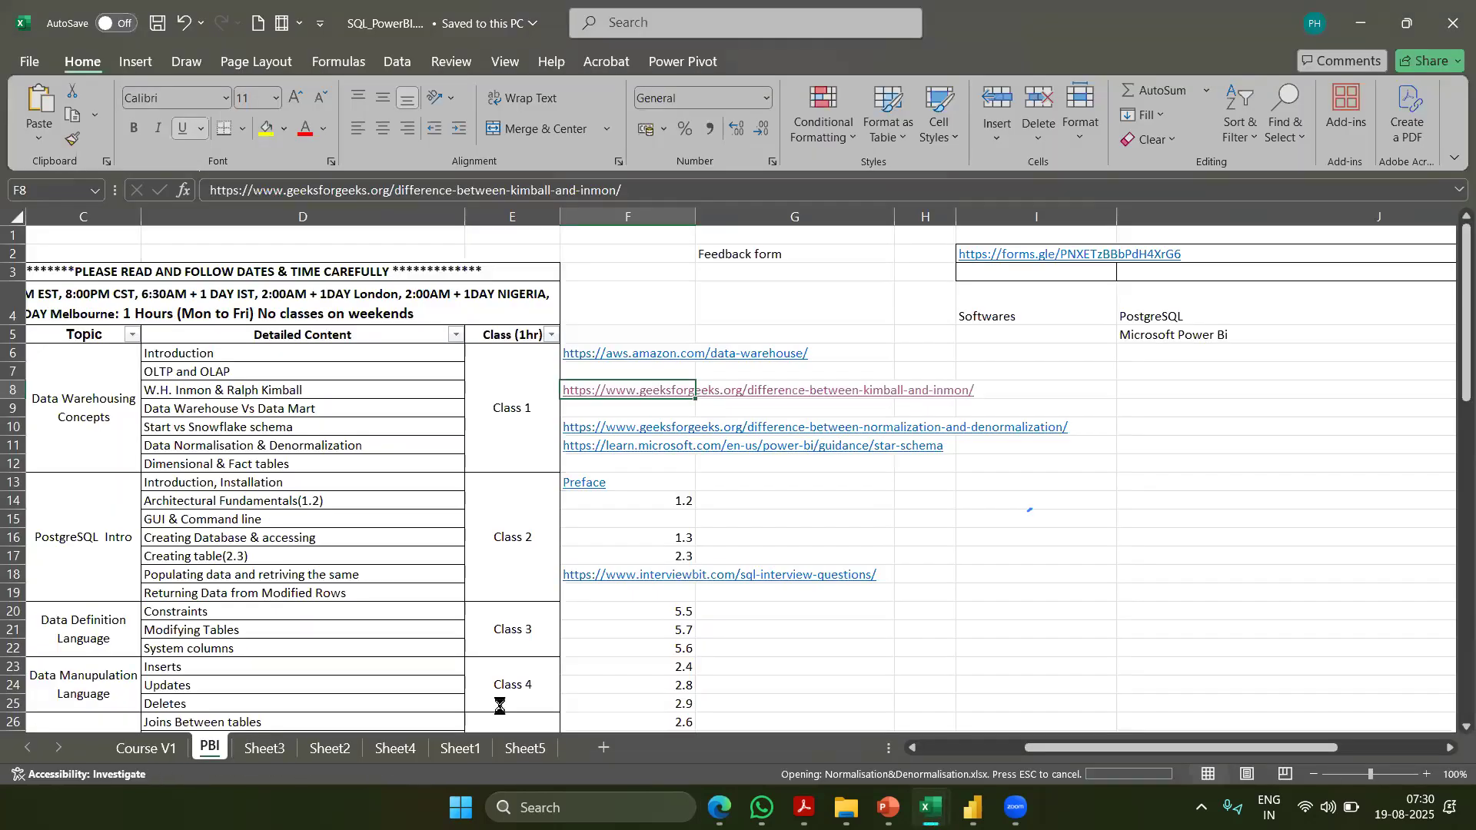
scroll(482, 401, "up", 1)
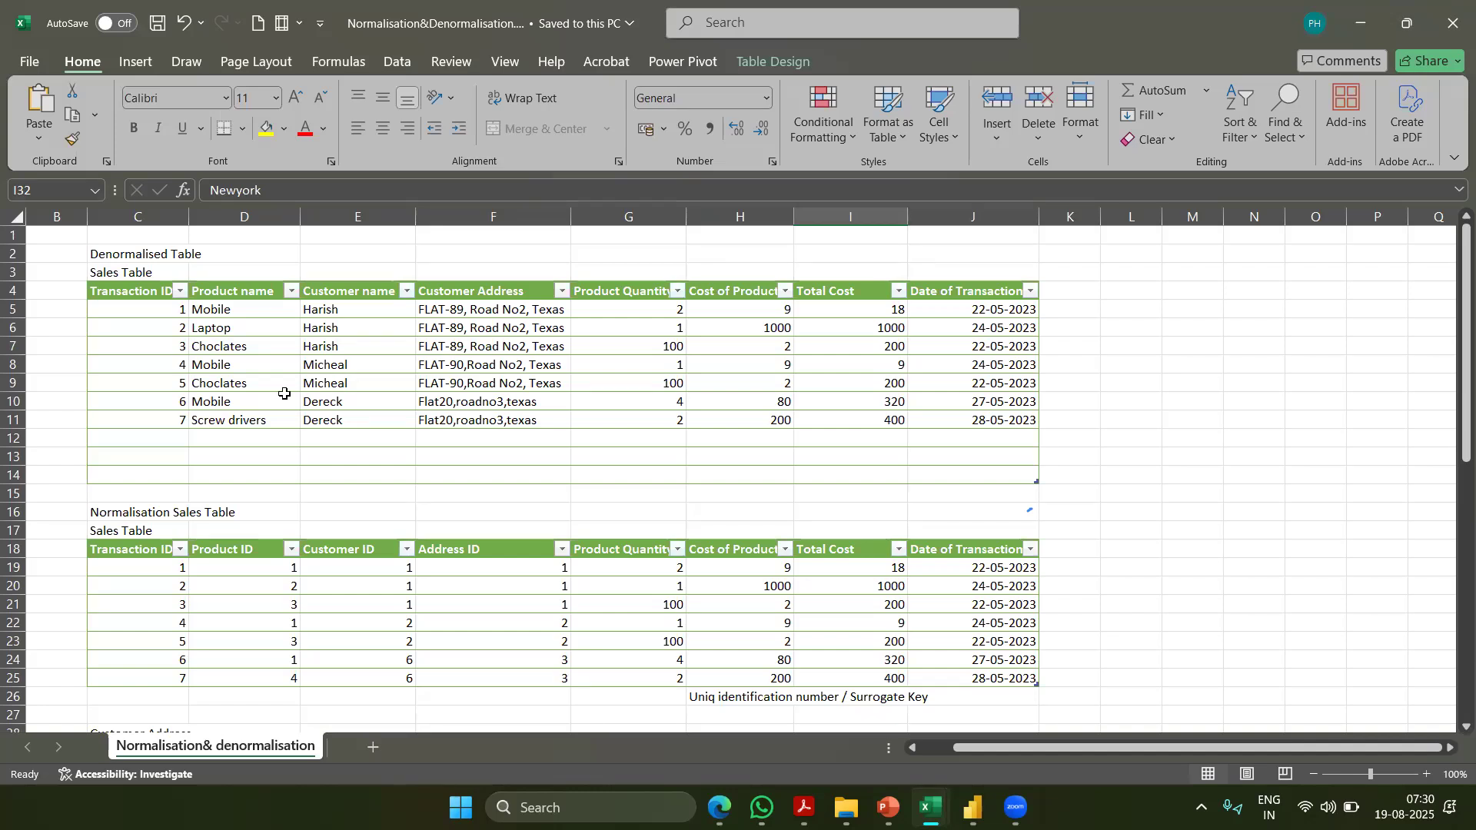
Highlight the denormalised sales table including its title, followed by only its transaction rows C5:J11
left_click_drag(108, 251, 985, 428)
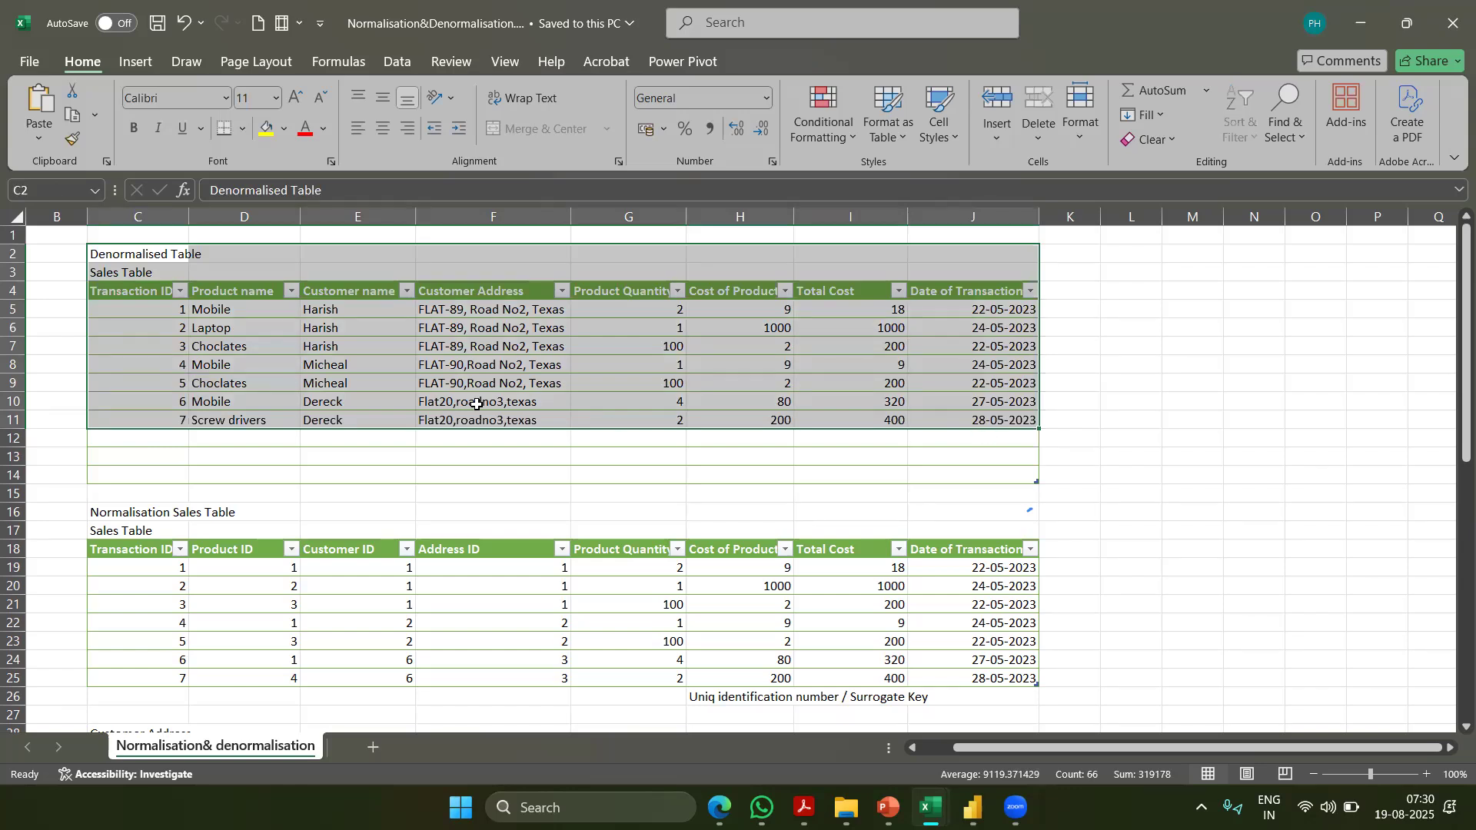
left_click(404, 367)
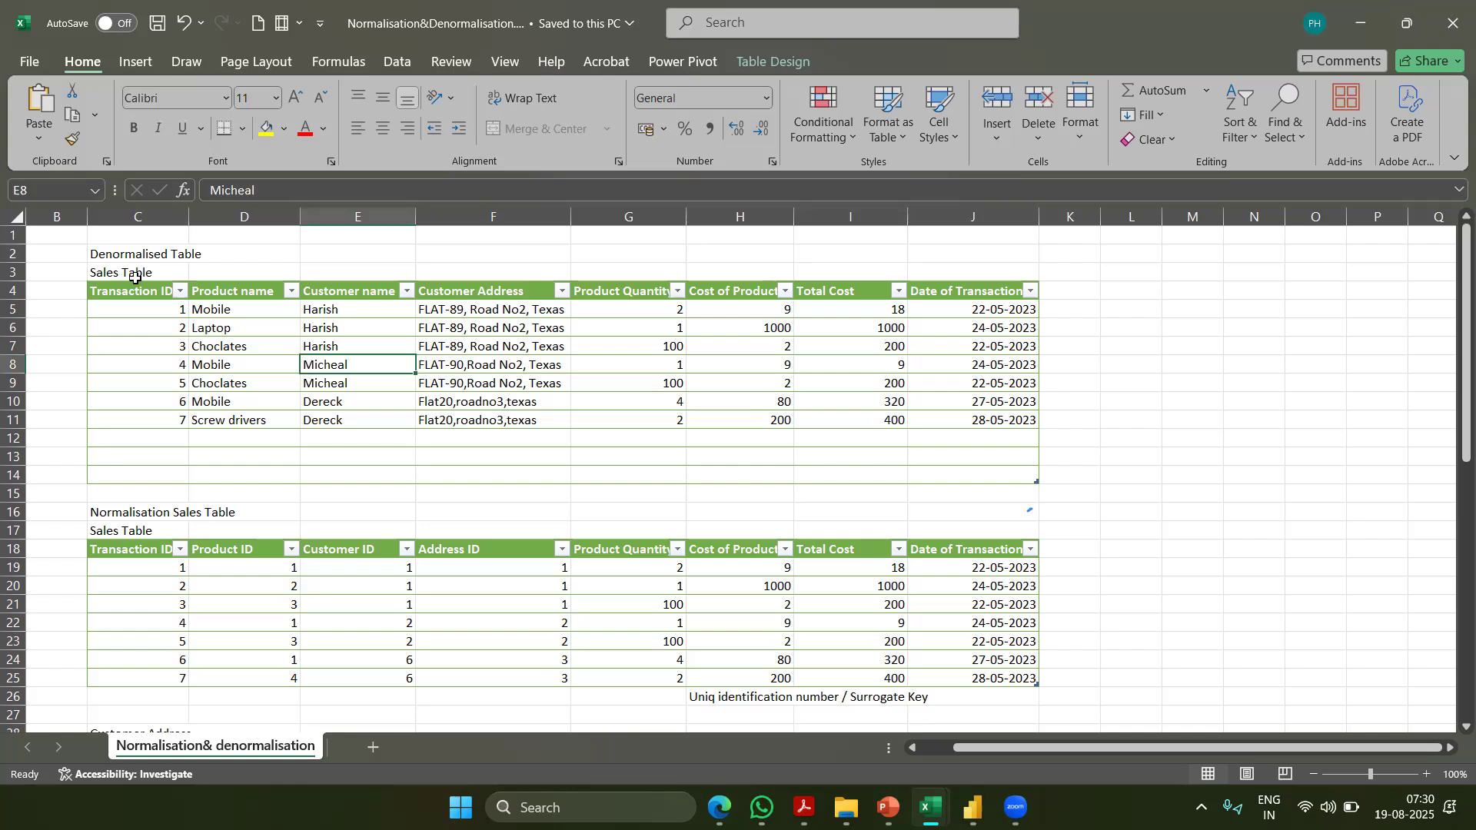
left_click_drag(146, 308, 1010, 356)
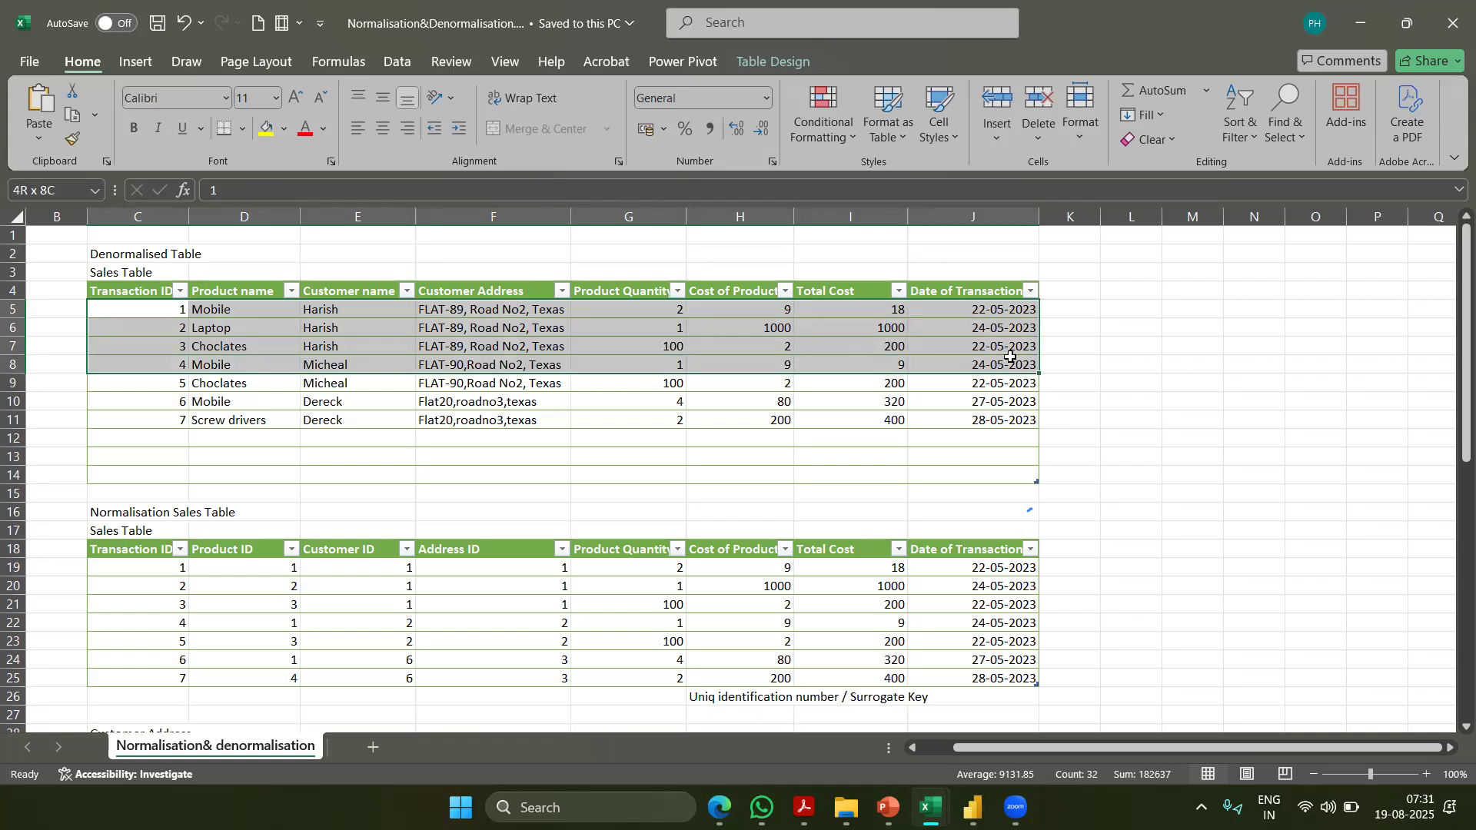
left_click_drag(1010, 356, 1030, 424)
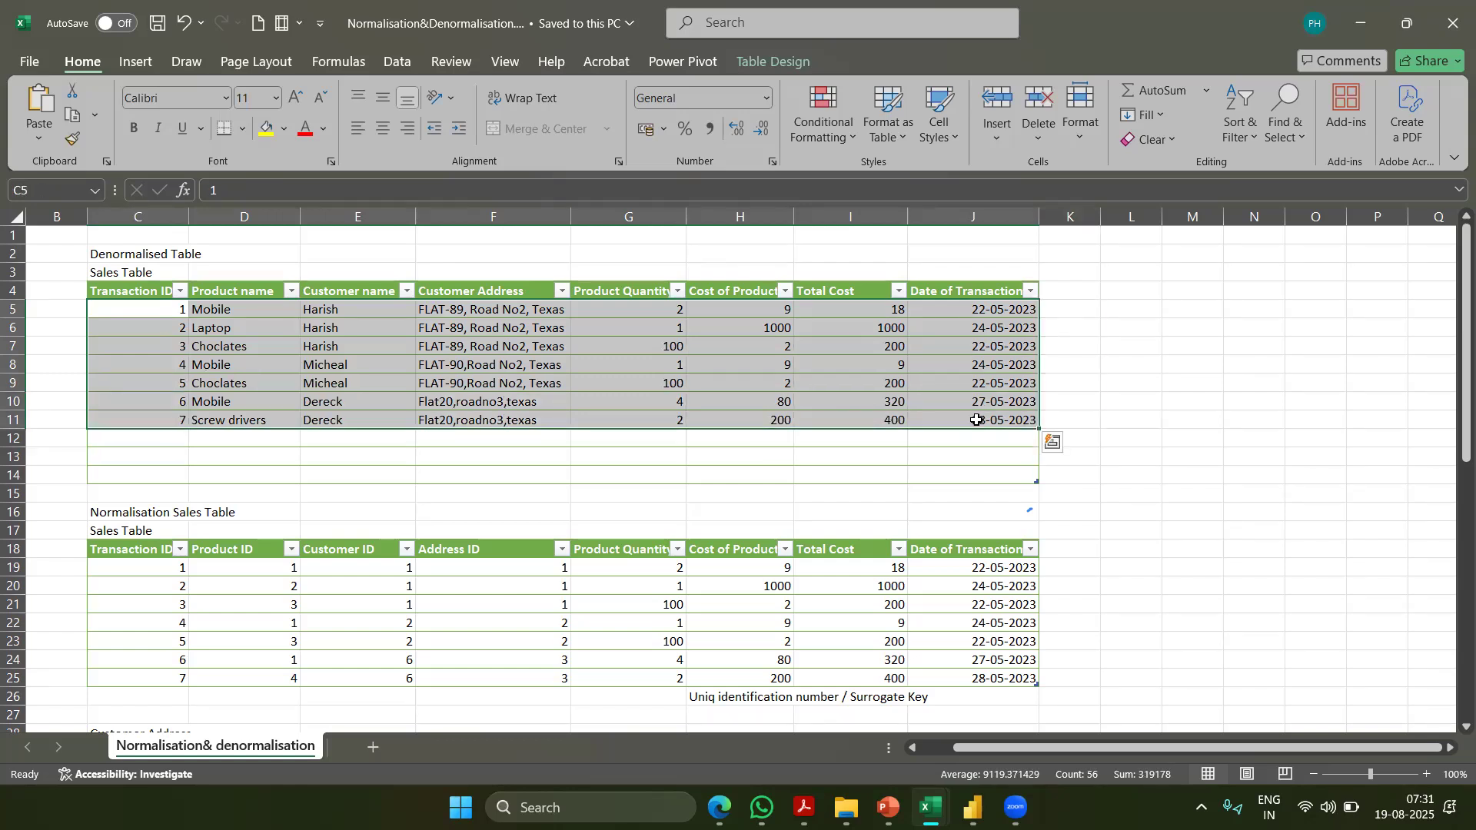
left_click(391, 355)
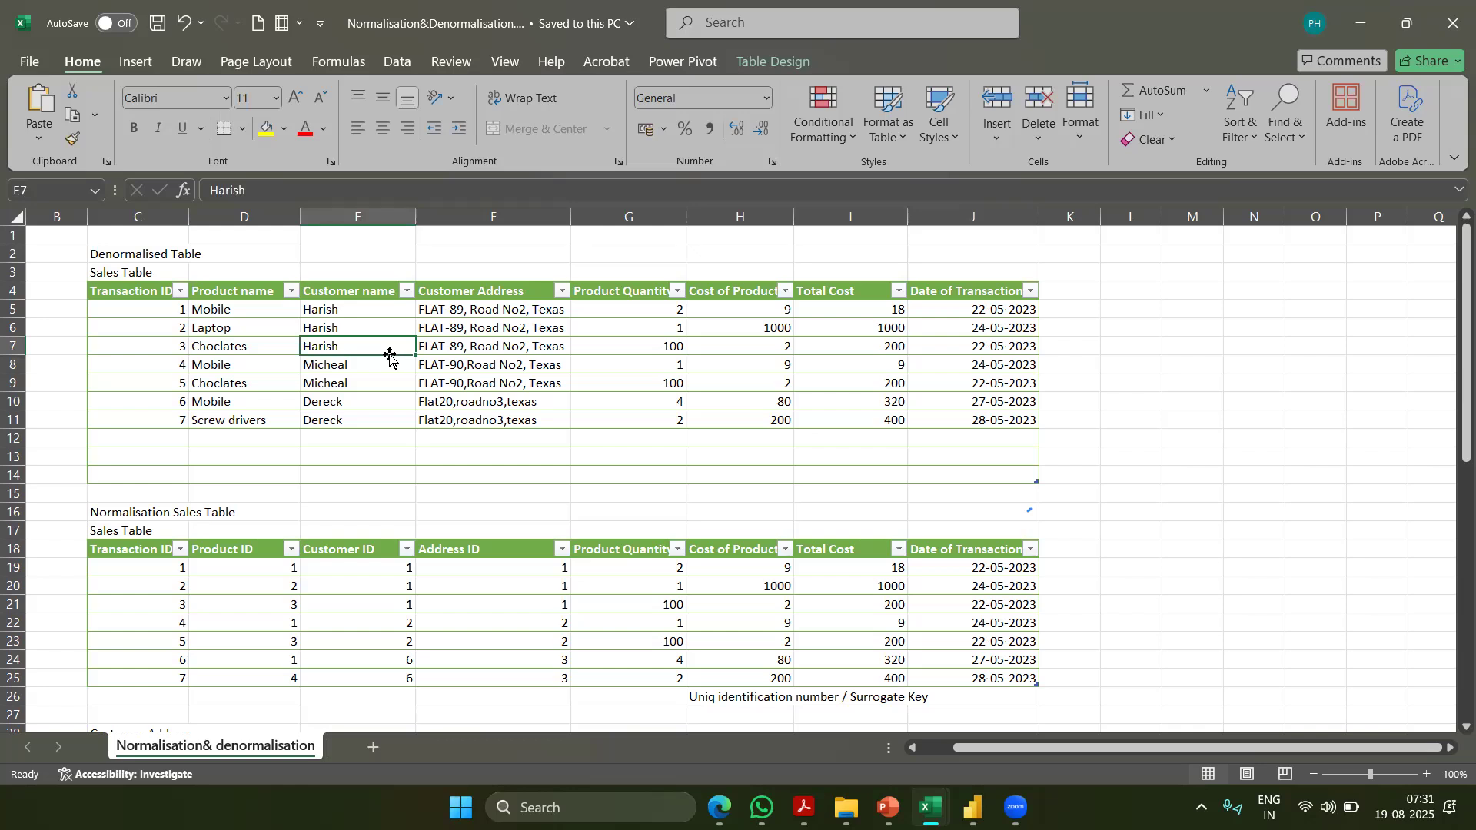
Highlight the first customer's repeated addresses in F5:F7 and purchased products in D5:D7 of the denormalised table
left_click_drag(443, 315, 457, 341)
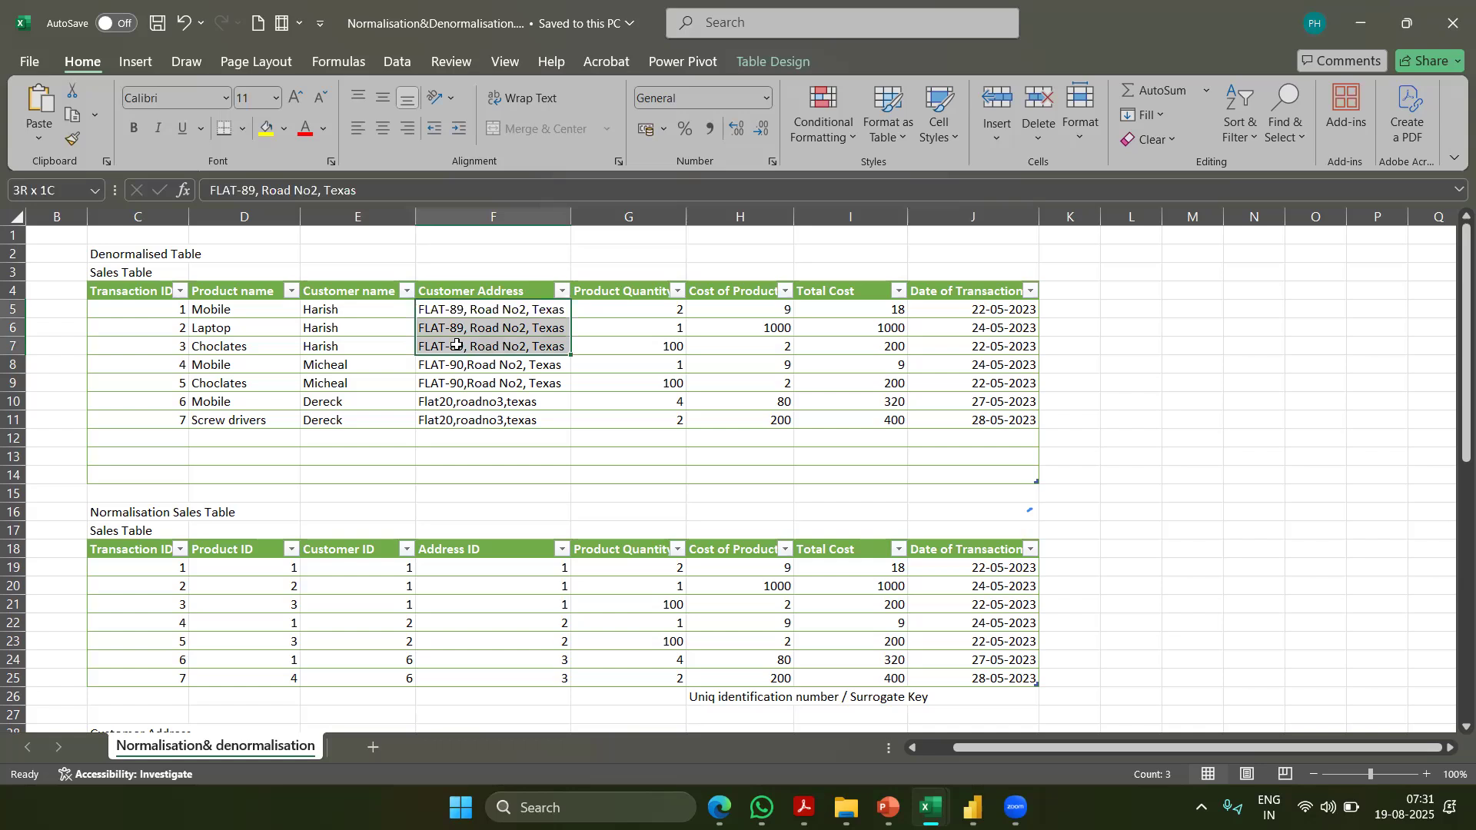
left_click_drag(259, 312, 282, 340)
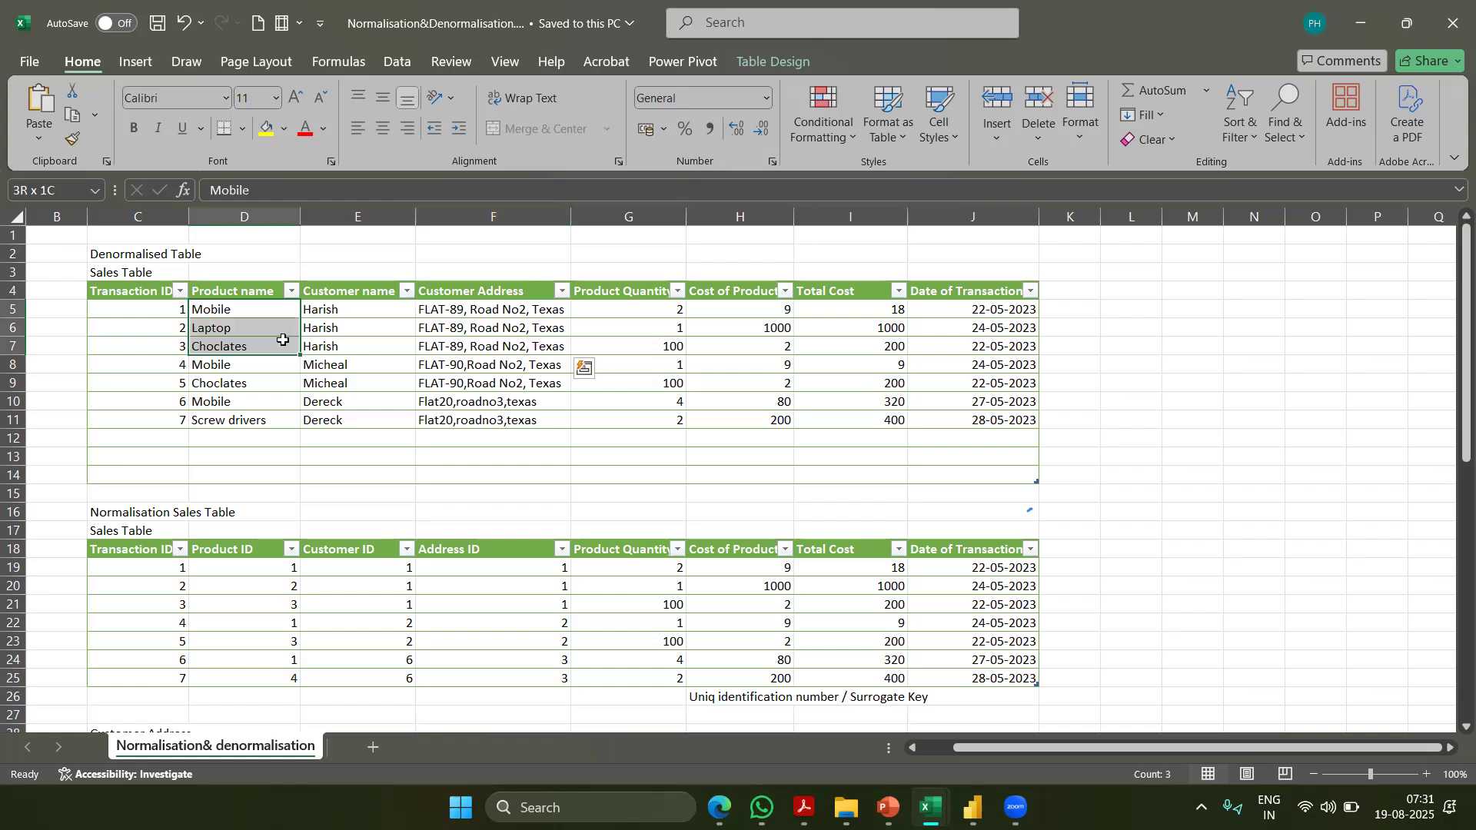
left_click(355, 346)
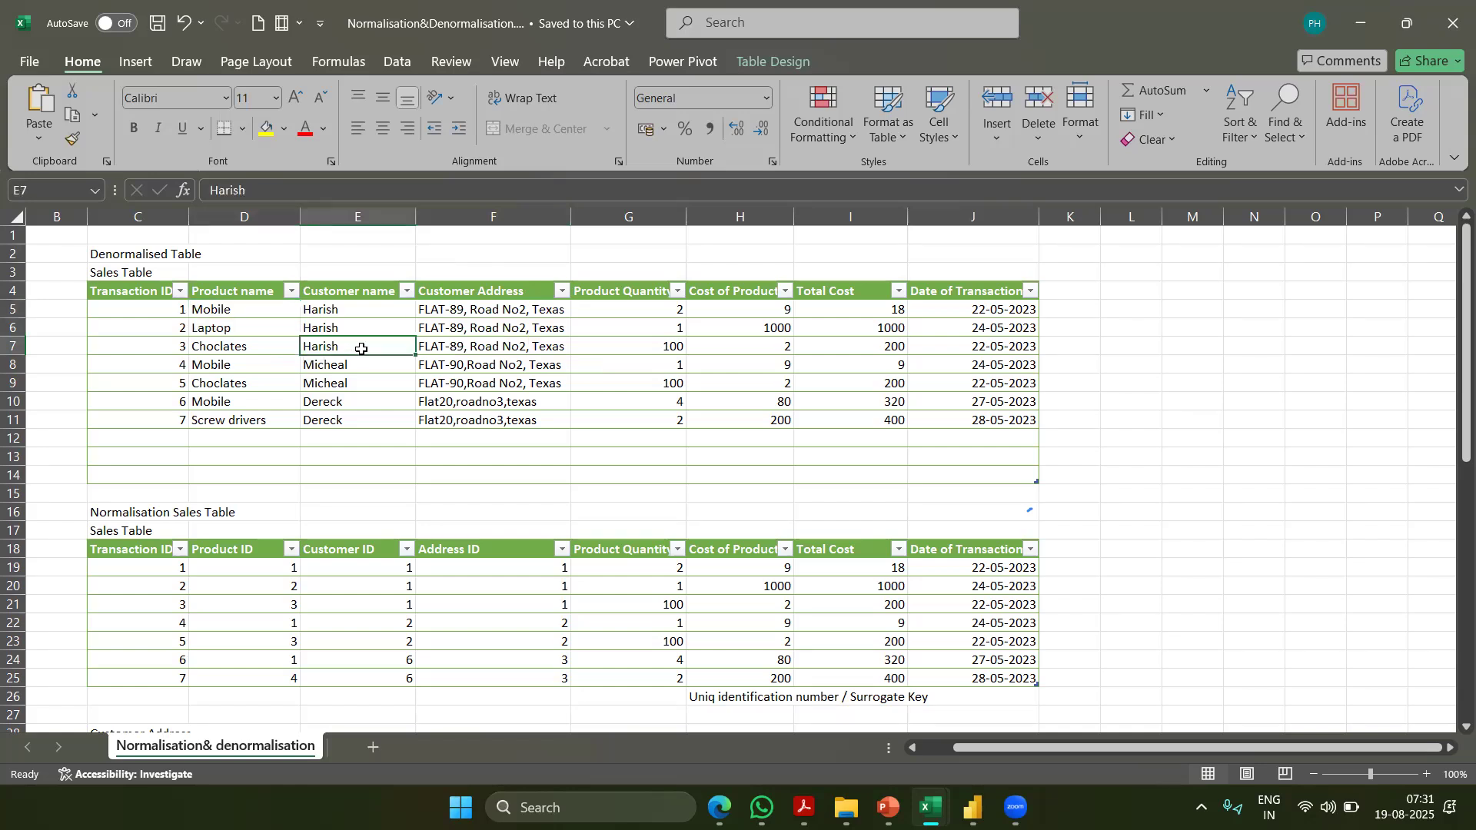
Highlight the repeated customer names in E5:E9 and the matching customer addresses in F5:F9
left_click(357, 315)
left_click_drag(358, 322, 400, 386)
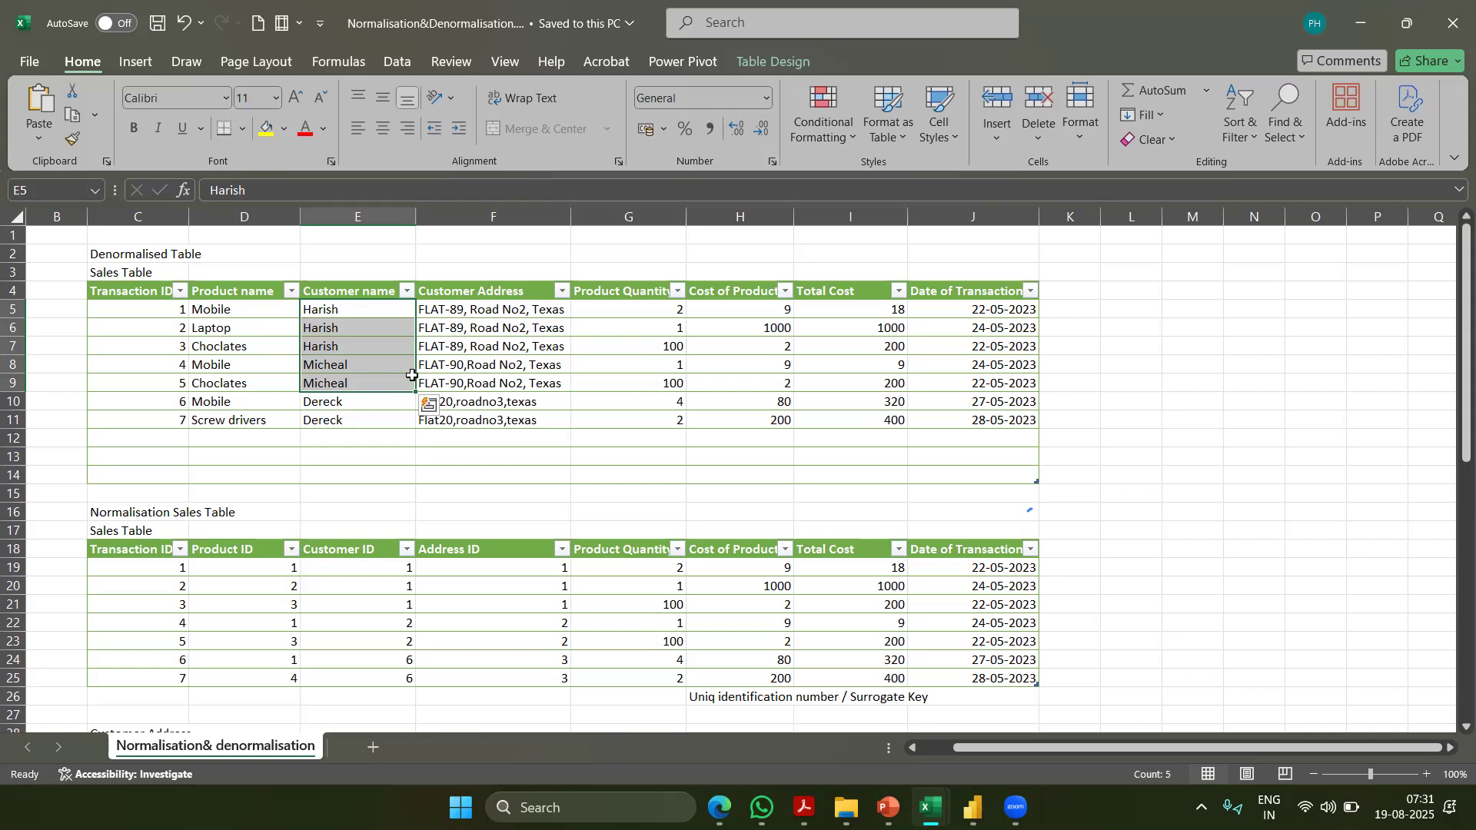
left_click_drag(438, 310, 477, 381)
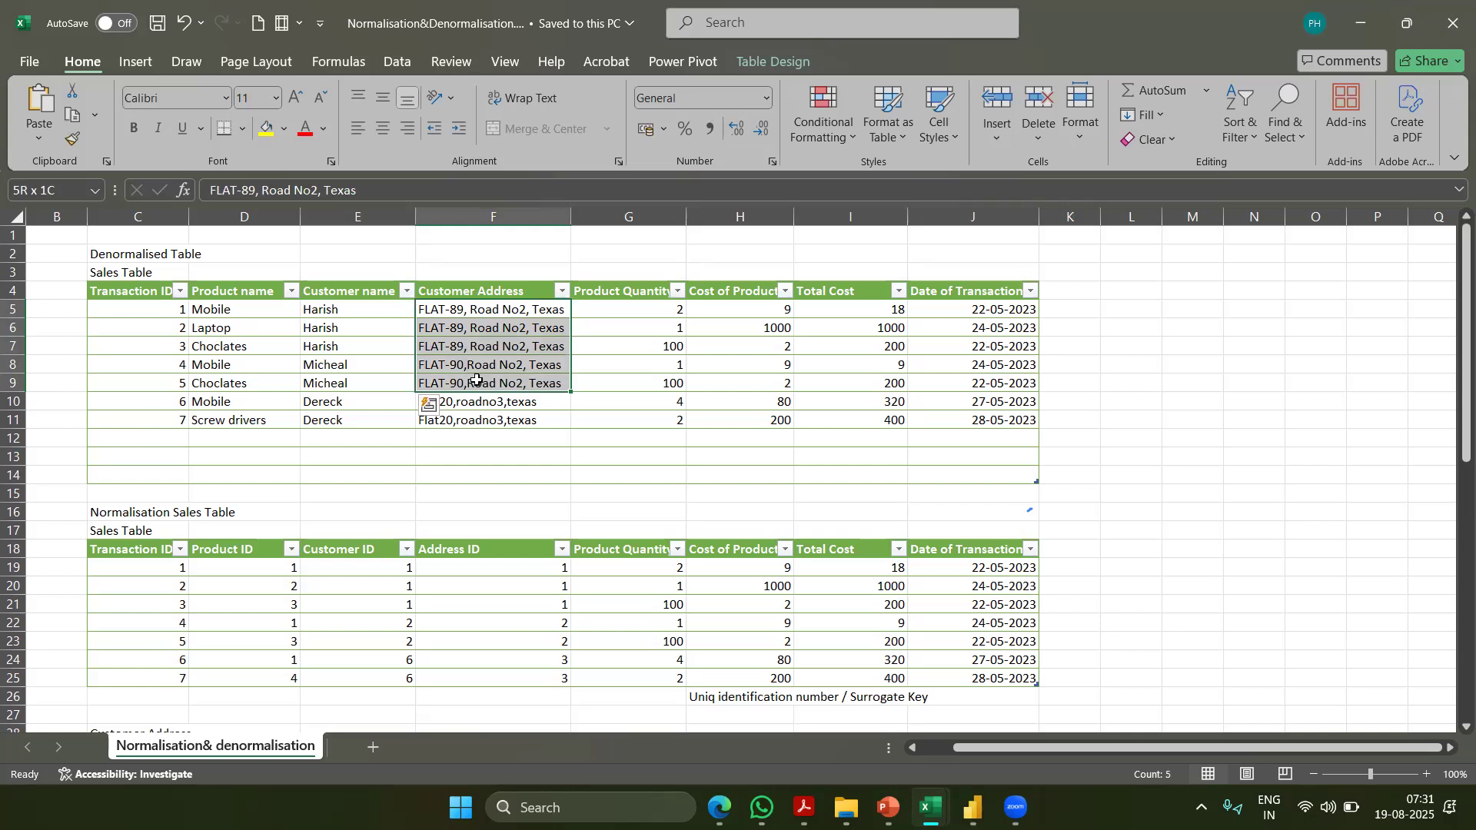
left_click(454, 332)
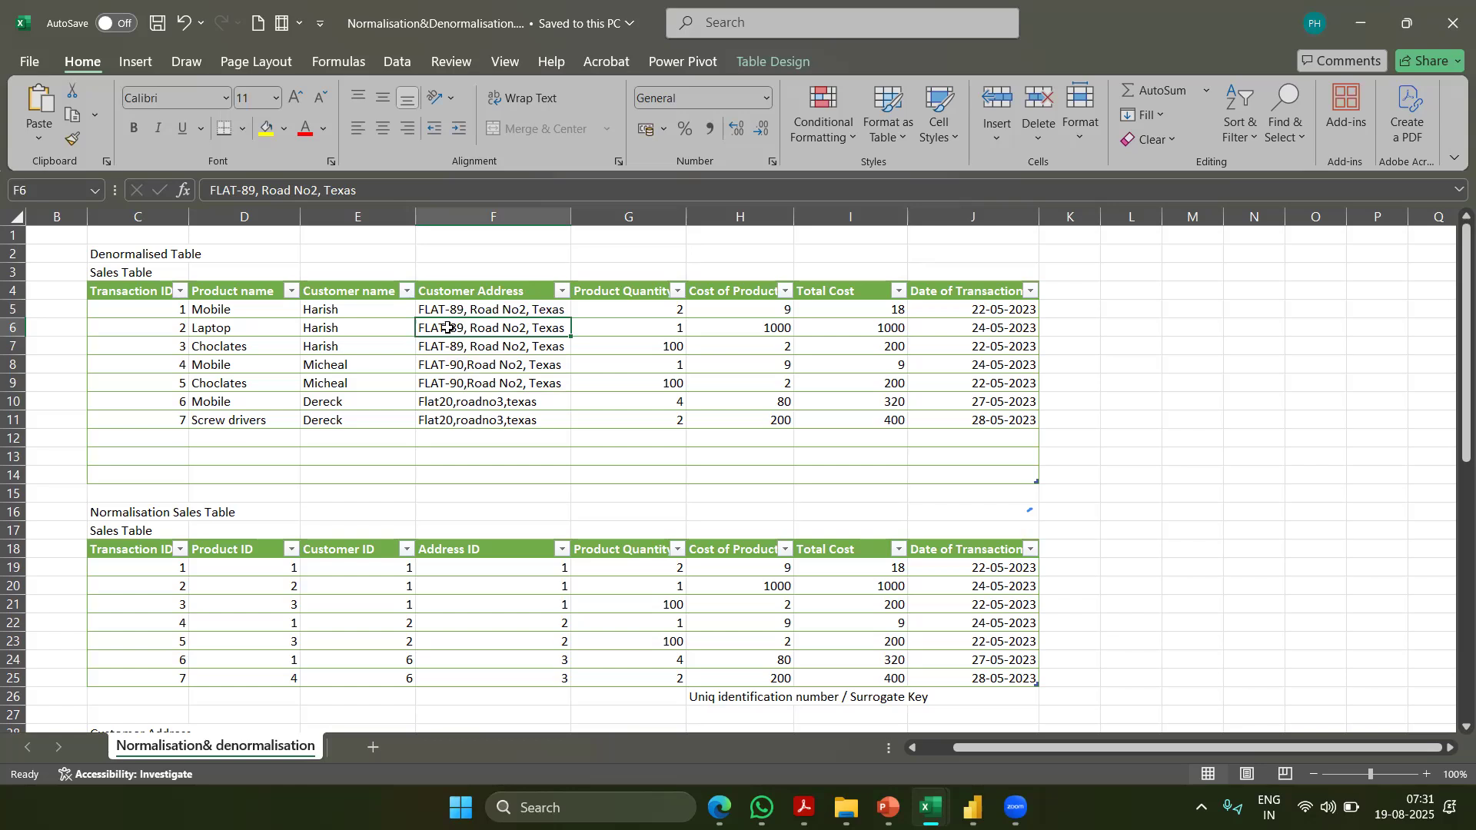
Highlight the denormalised table's range D7:J10, the headed range C4:J11, and the transaction rows C5:J11
left_click_drag(210, 347, 966, 411)
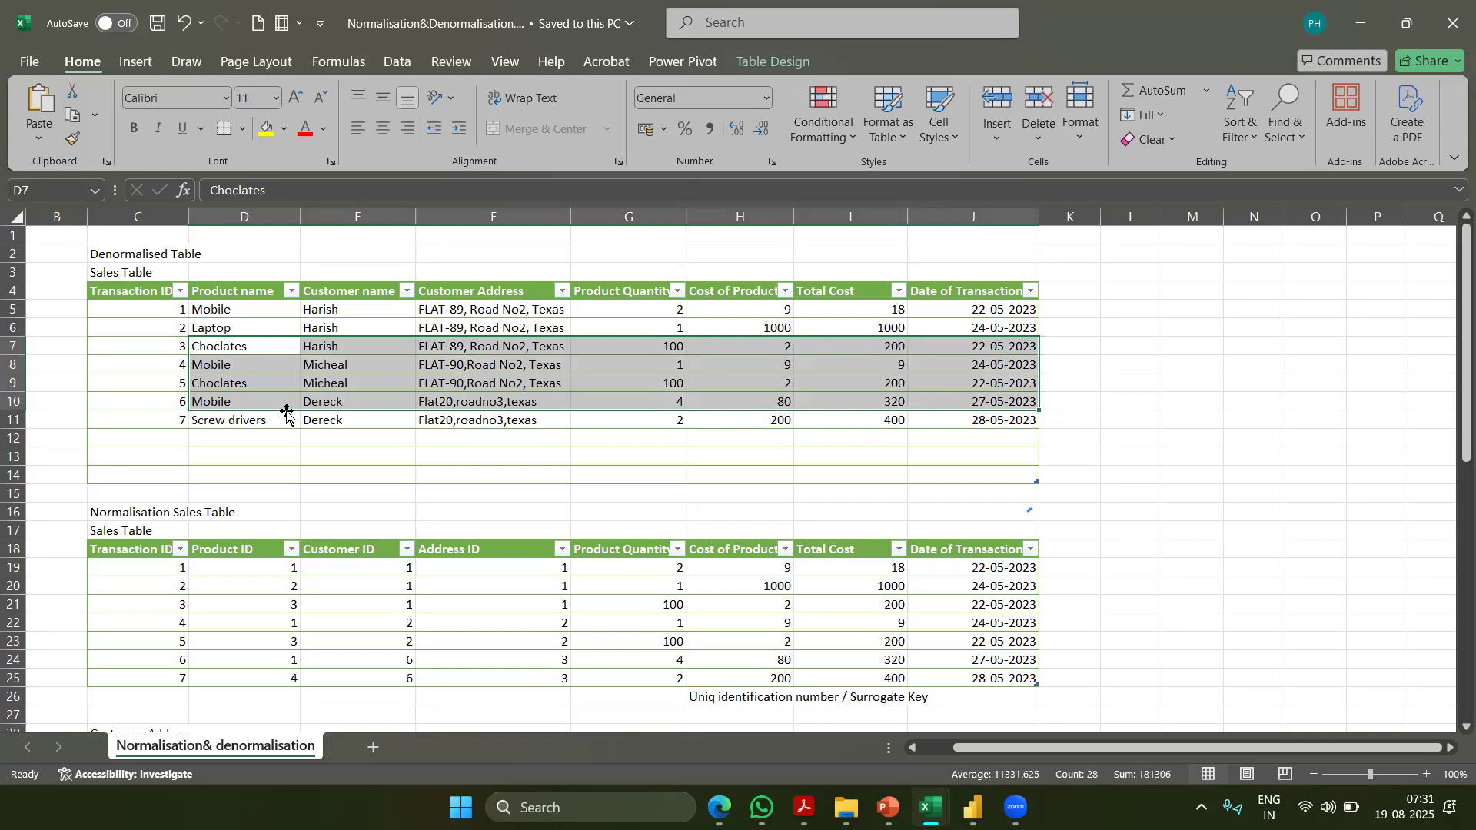
left_click_drag(121, 292, 1000, 415)
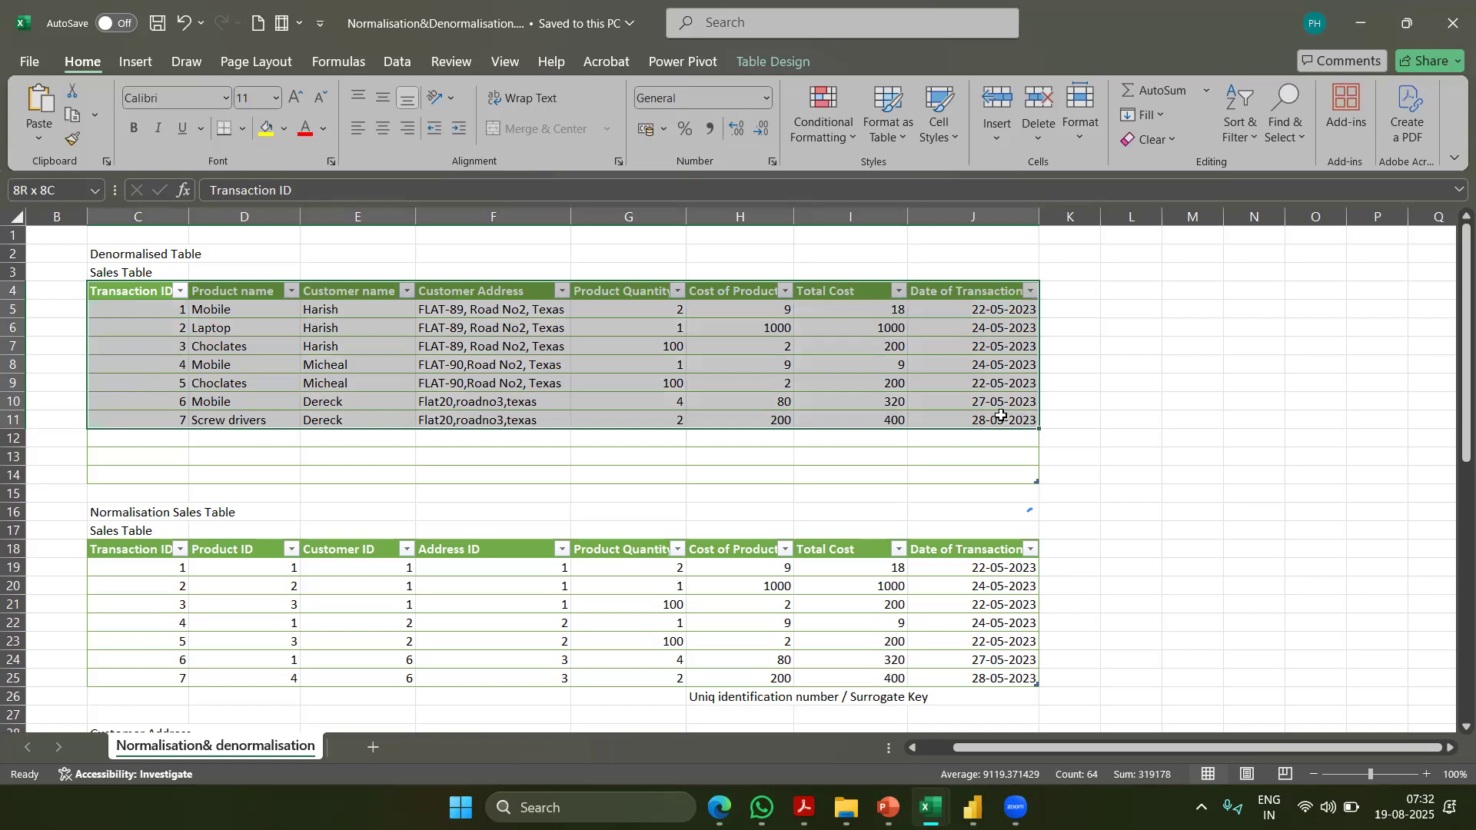
left_click_drag(1001, 415, 1001, 415)
left_click_drag(131, 307, 1024, 424)
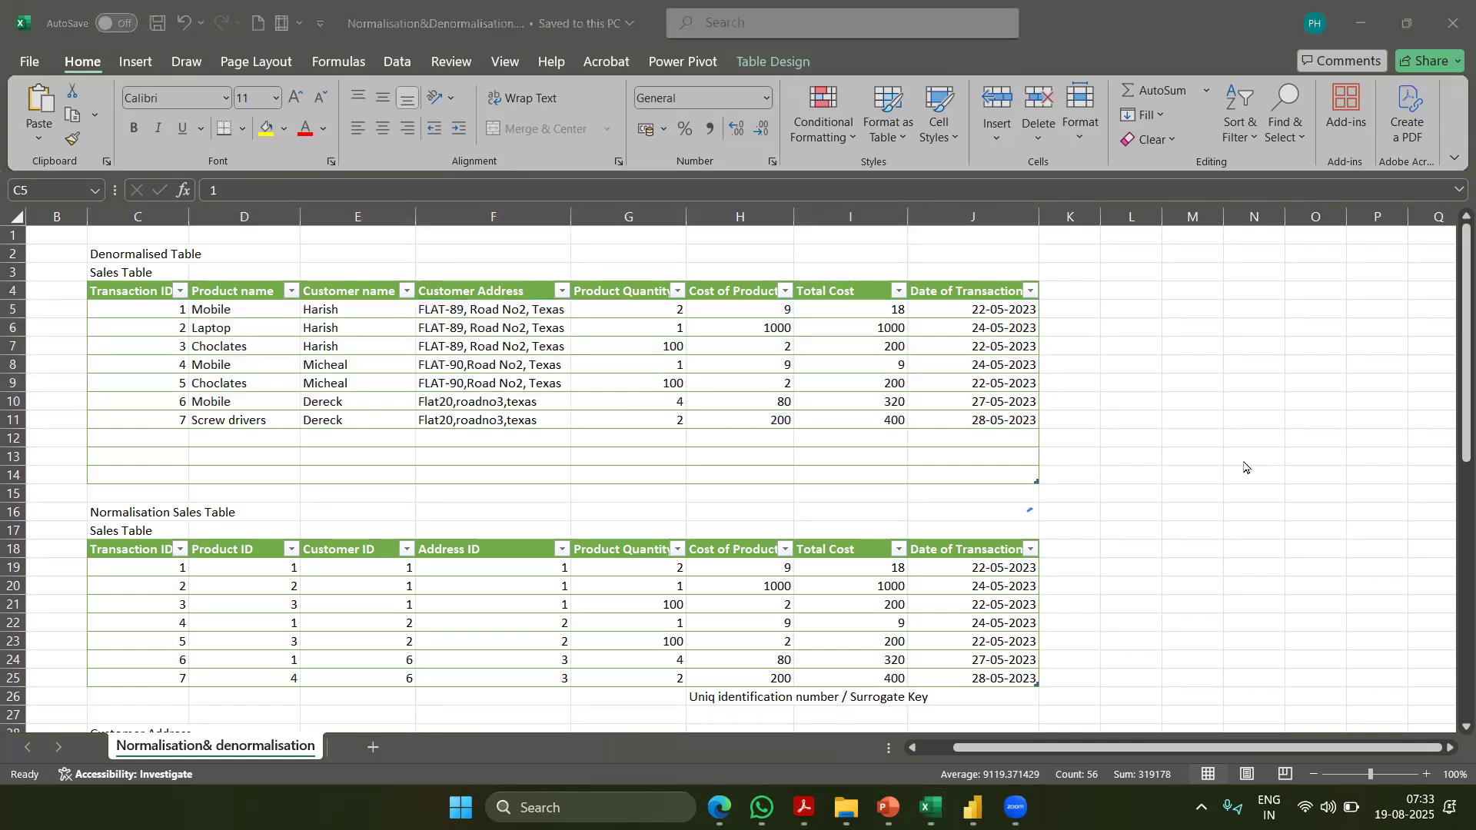
Review the normalised tables below the denormalised one, and highlight the customer names and addresses in E5:F10
left_click(298, 531)
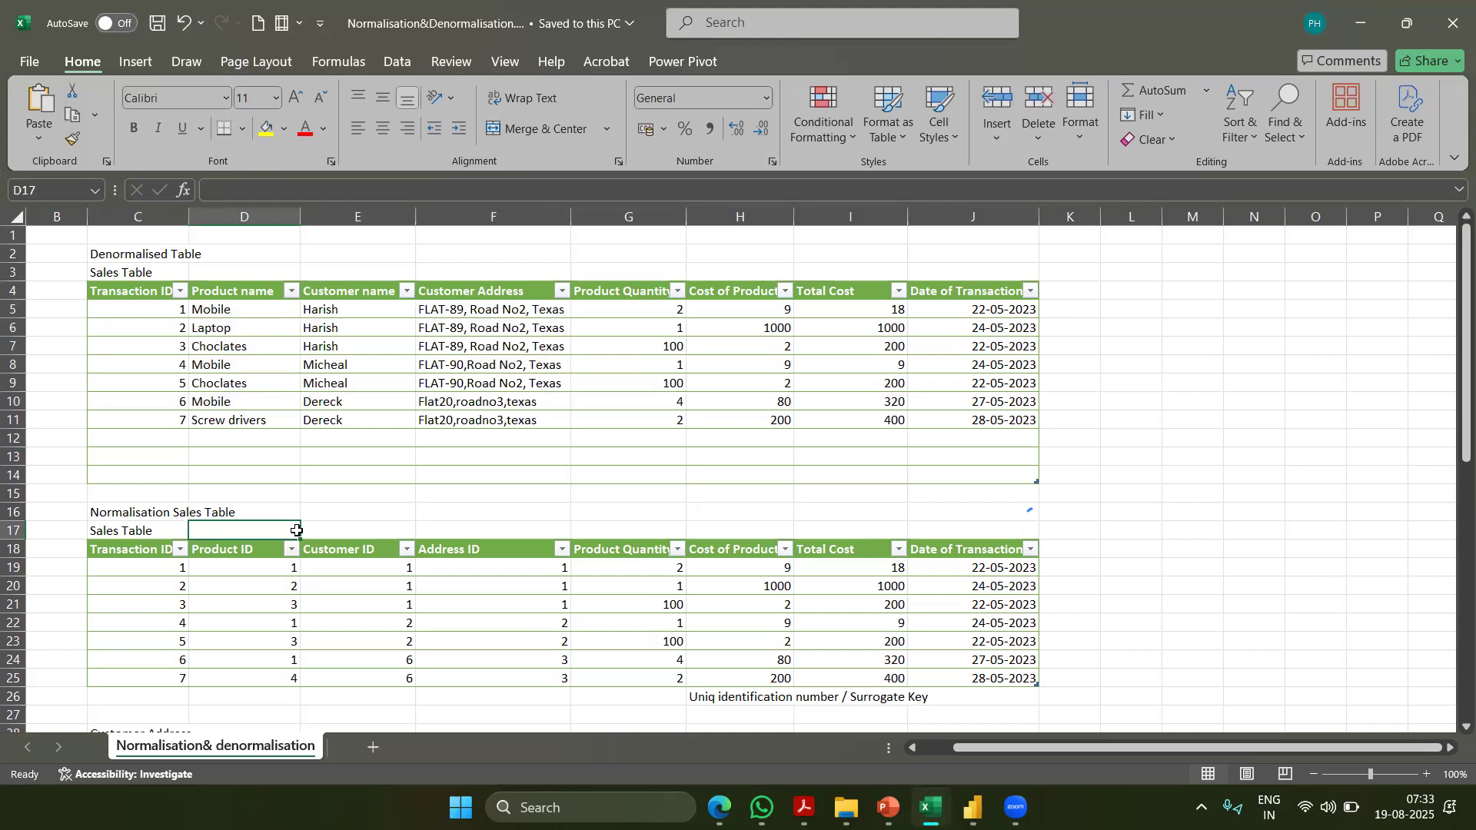
left_click(316, 468)
scroll(315, 469, "down", 5)
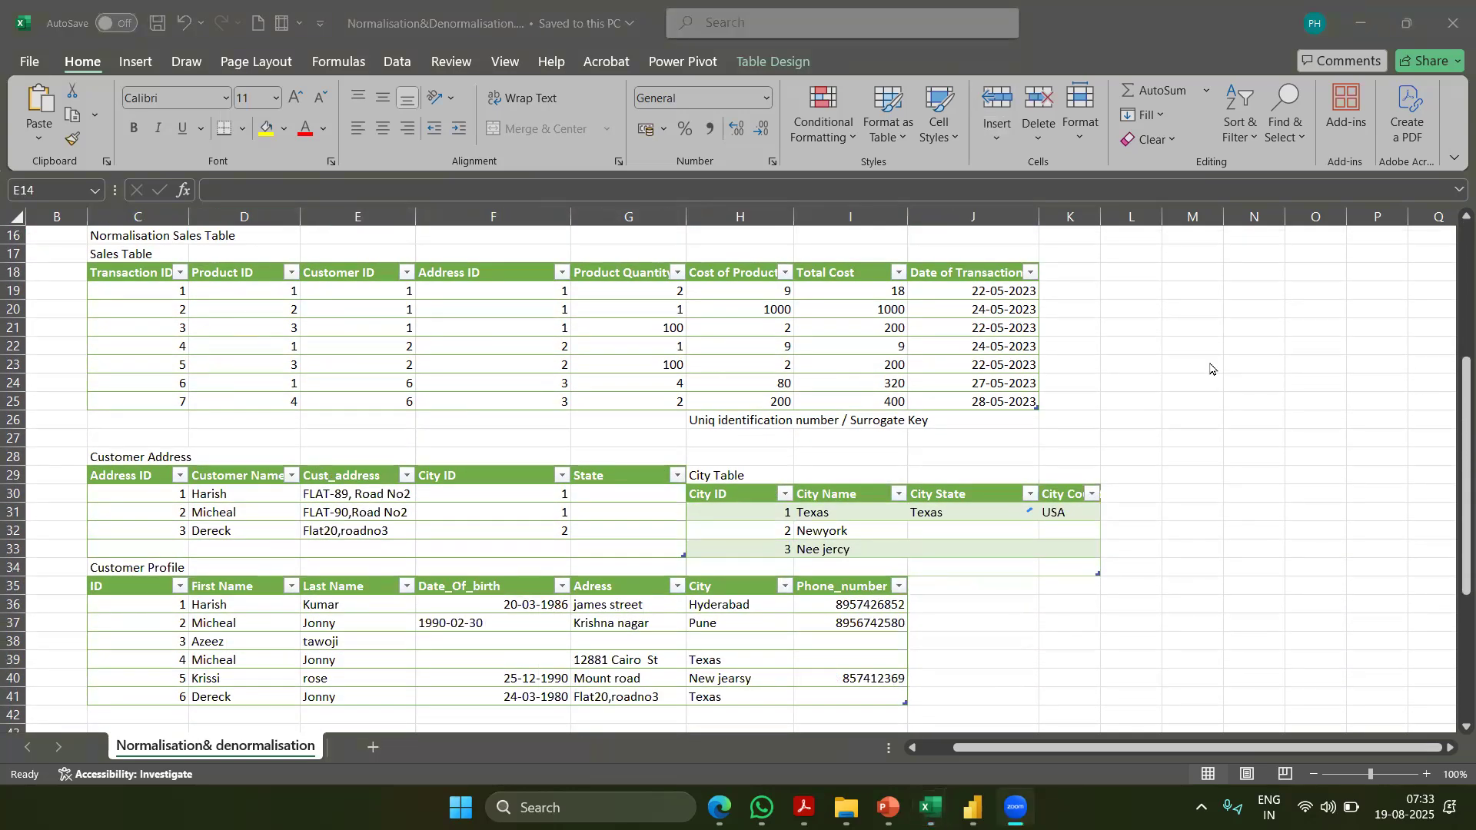
scroll(1211, 369, "up", 5)
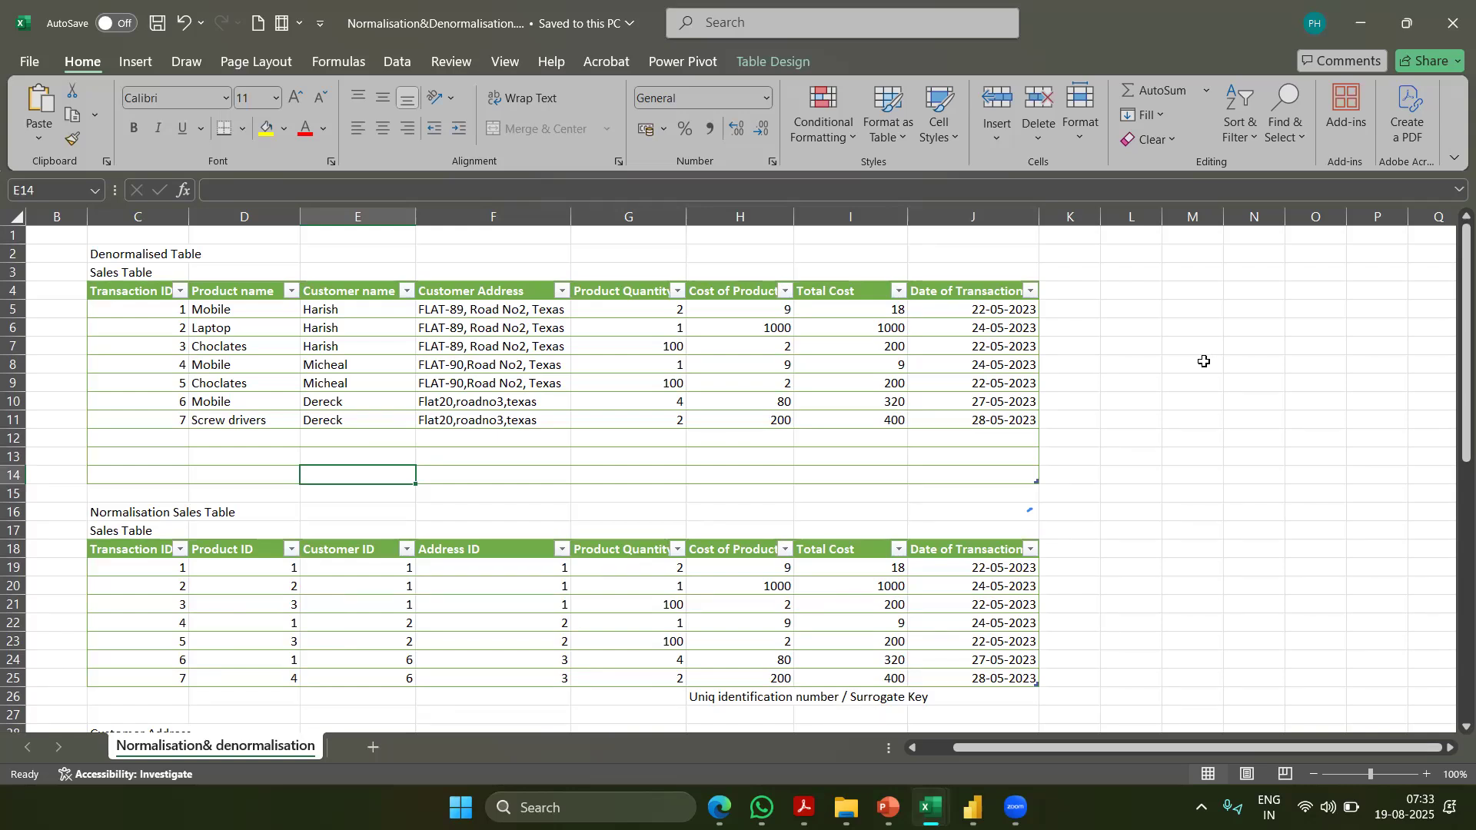
left_click_drag(348, 309, 442, 394)
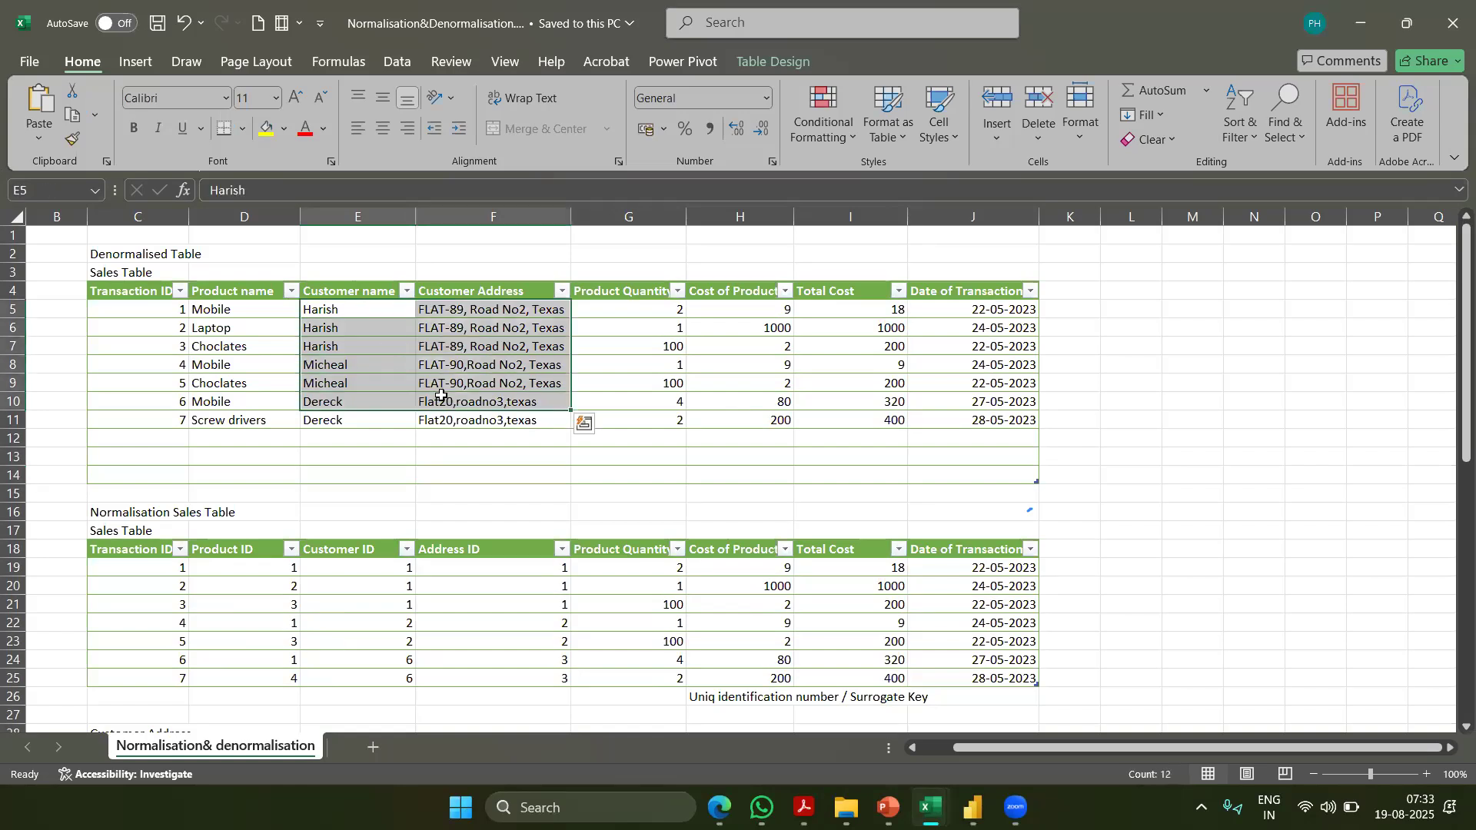
Highlight the Customer Profile table from ID through City, and the product rows C47:H50 of the Product Profile table
scroll(442, 394, "down", 5)
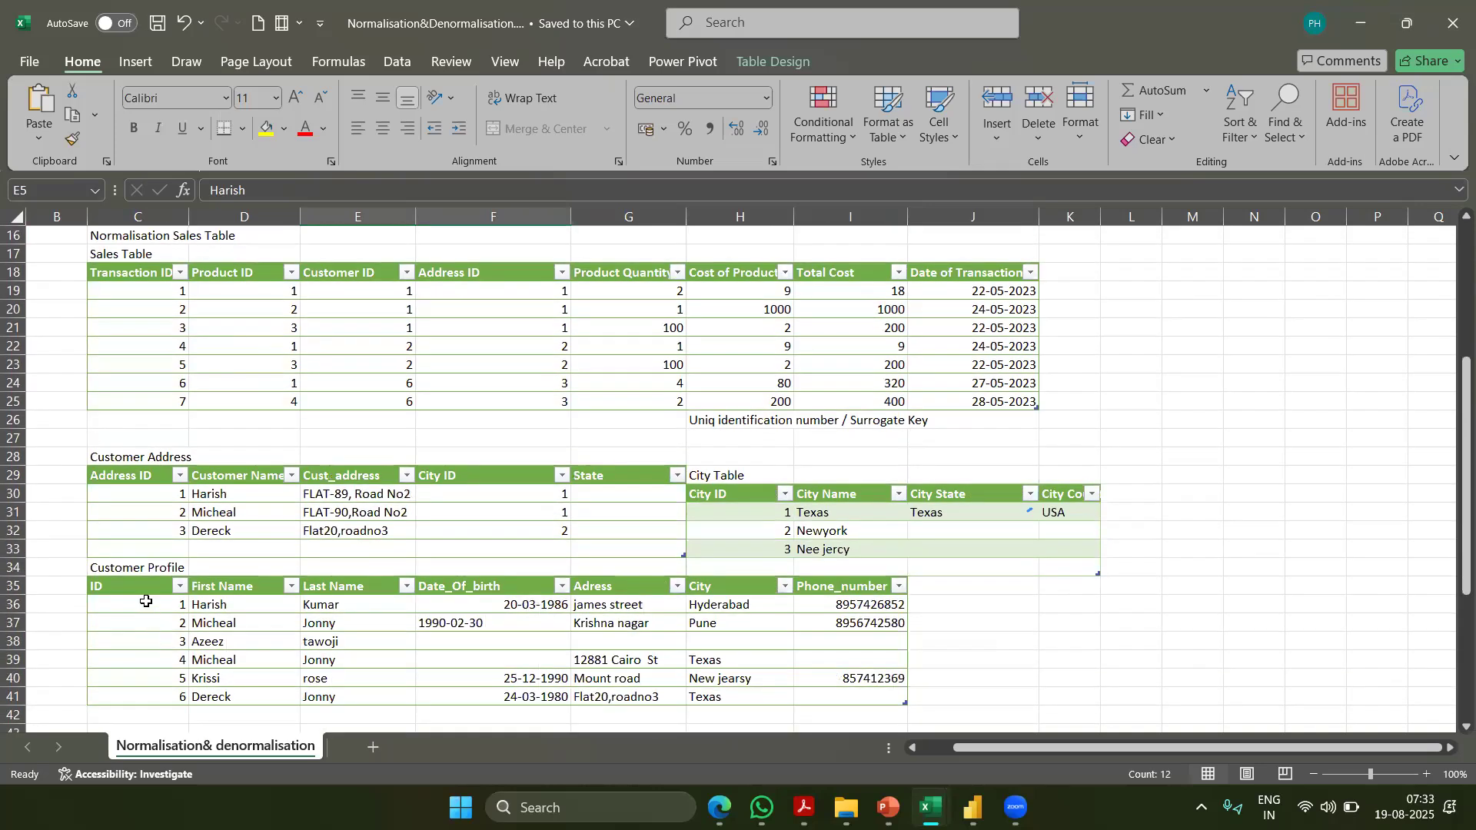
left_click_drag(154, 588, 759, 677)
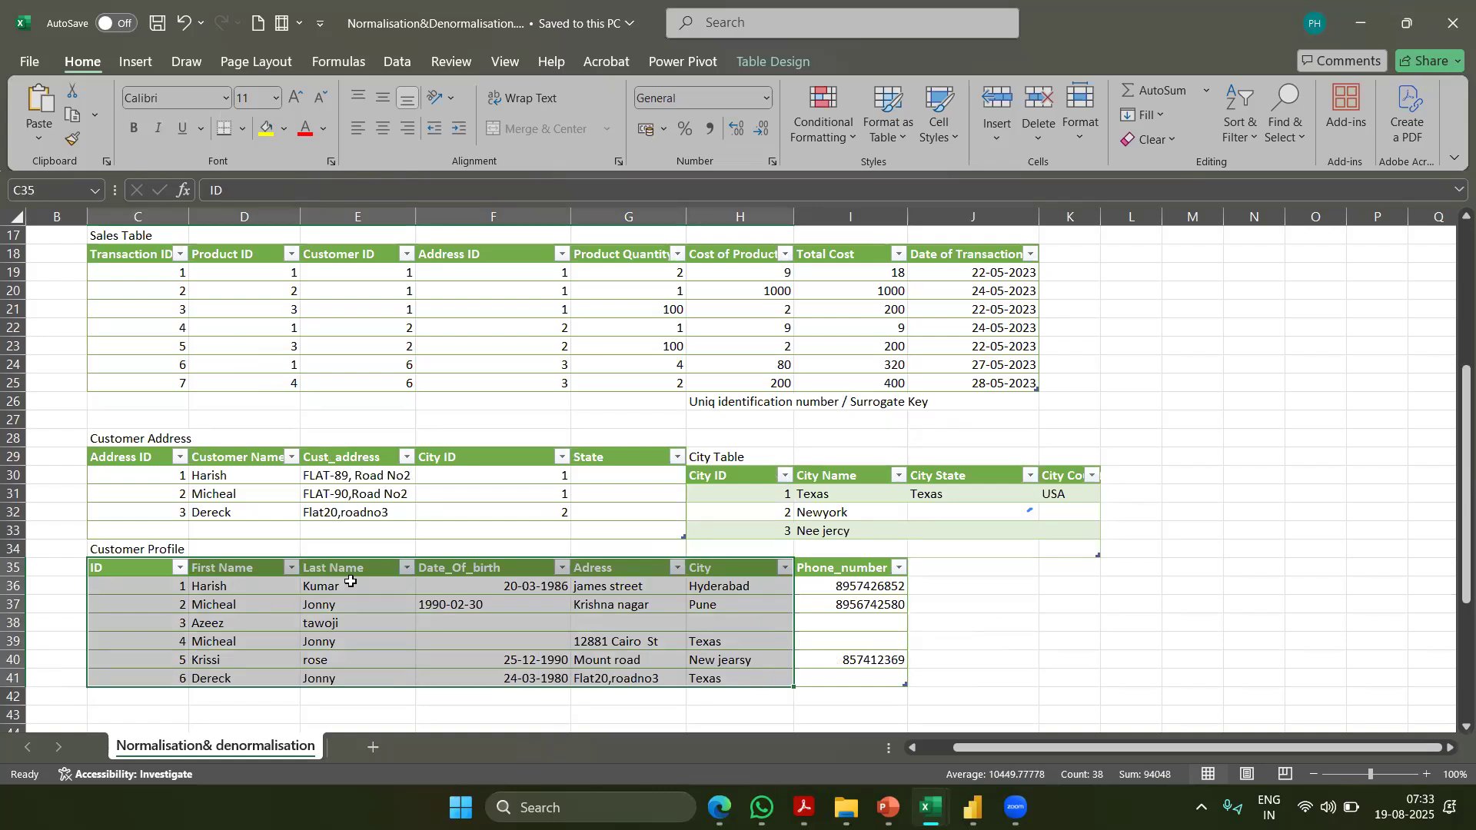
scroll(351, 581, "down", 2)
scroll(350, 581, "down", 1)
left_click_drag(148, 621, 692, 675)
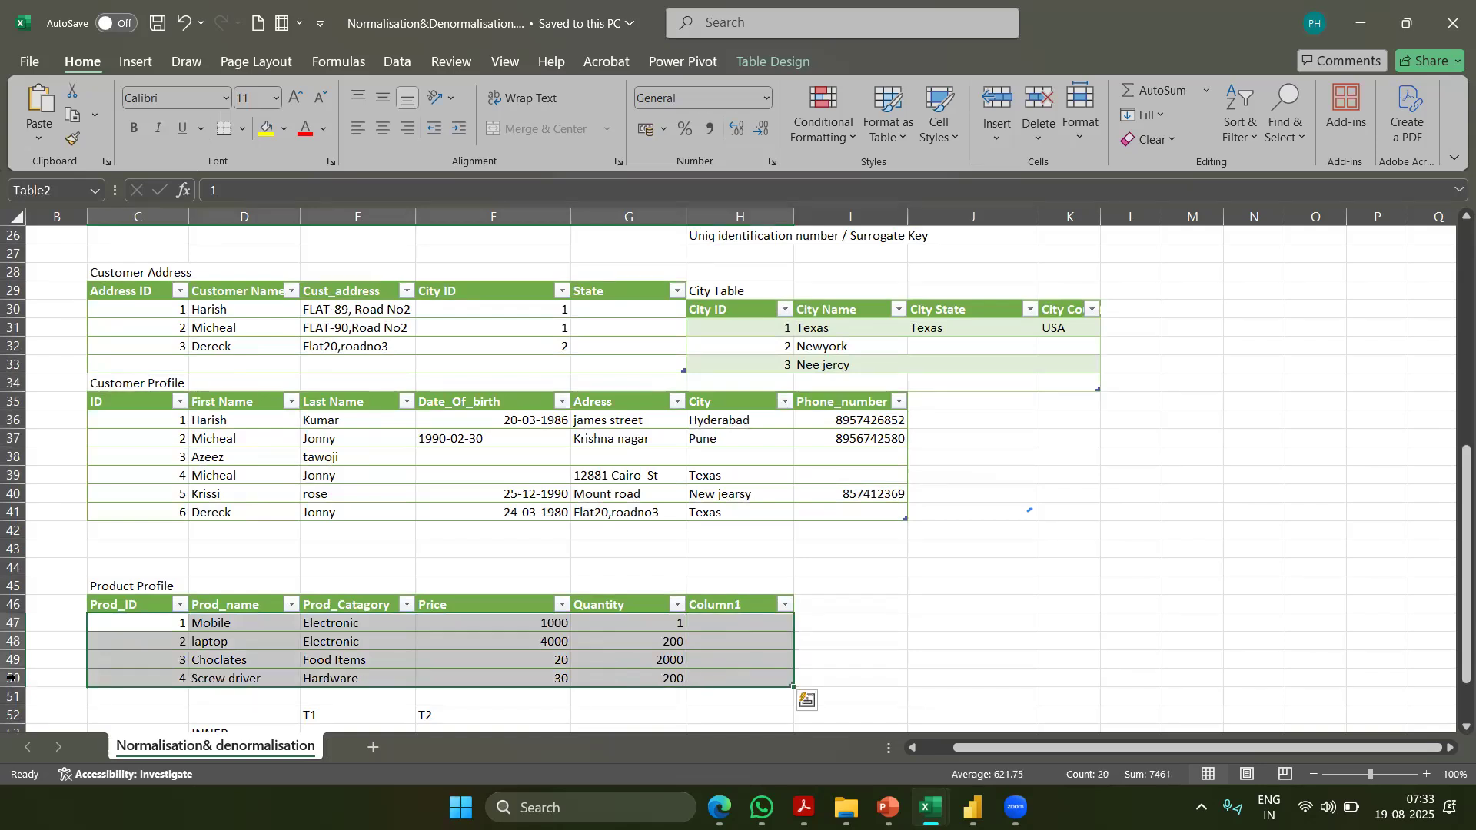
Highlight the Mobile row C47:H47 of the Product Profile table and the rows C30:G32 of the Customer Address table
left_click(158, 627)
left_click_drag(284, 623, 734, 620)
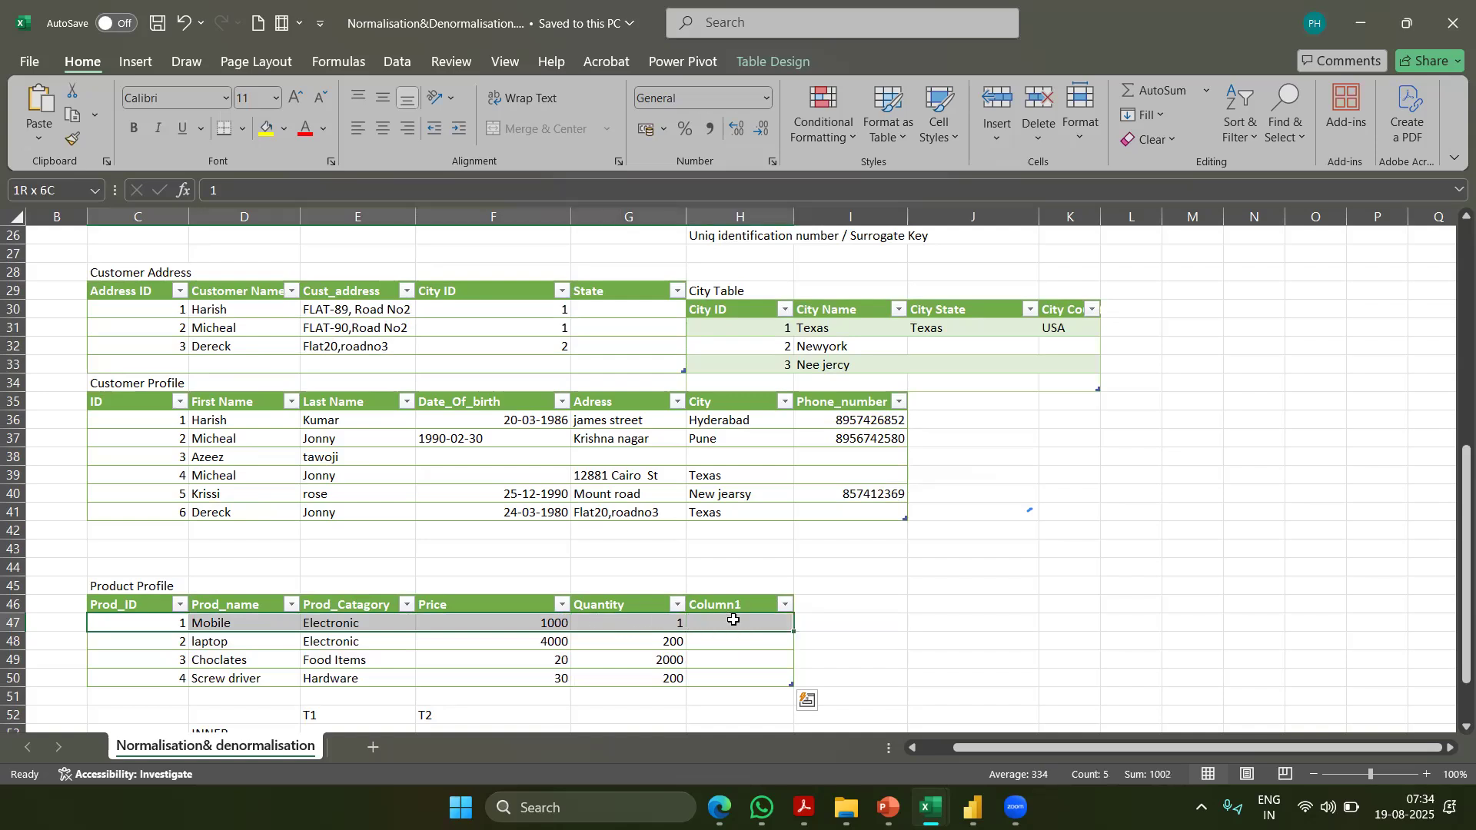
scroll(461, 461, "up", 1)
left_click_drag(149, 365, 624, 398)
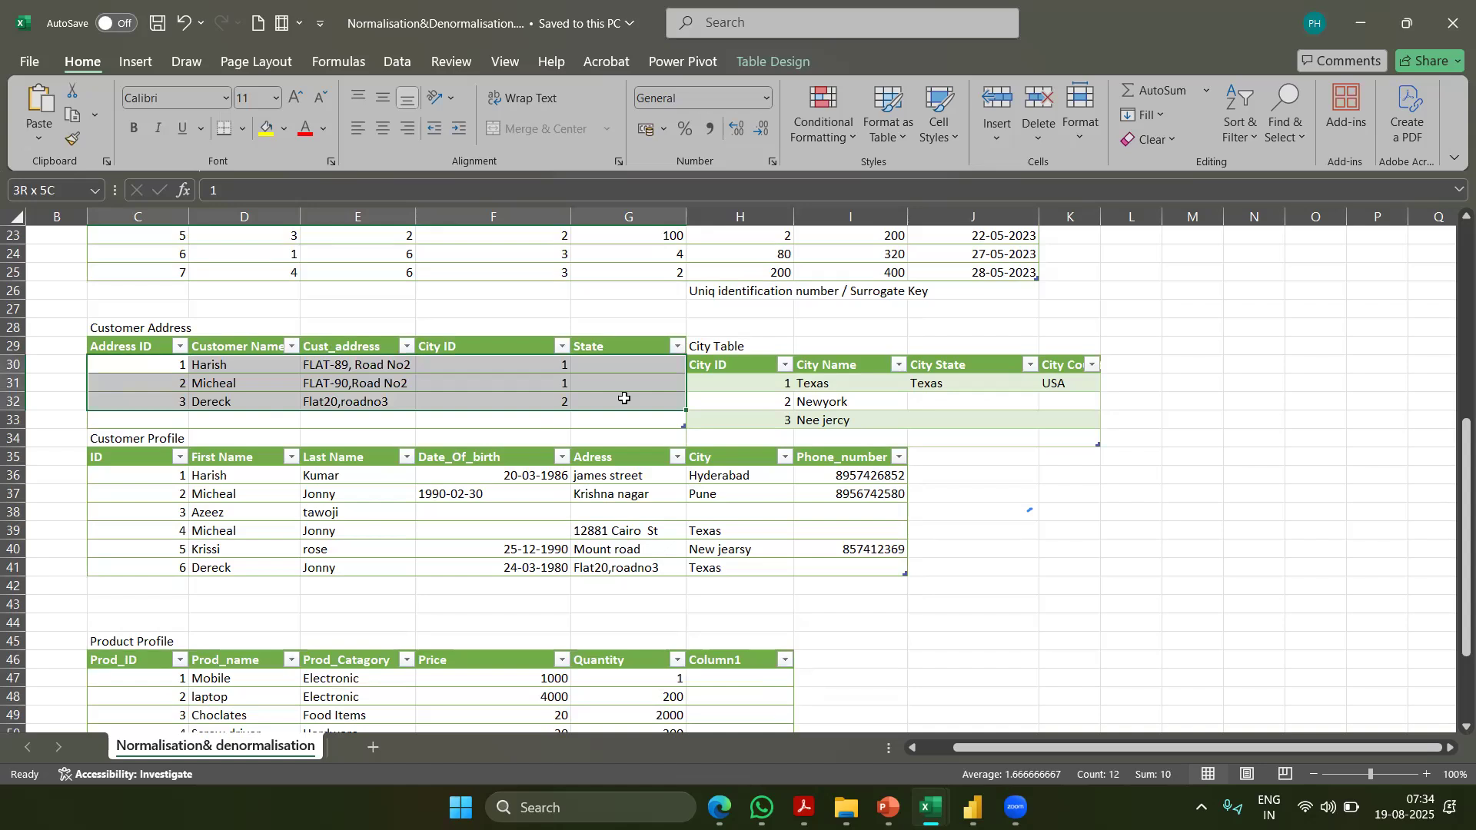
left_click_drag(624, 398, 624, 398)
Compare the repeated Address IDs in F19:F21 of the normalised Sales Table with the Address IDs in C30:C32 of the Customer Address table
scroll(625, 398, "up", 4)
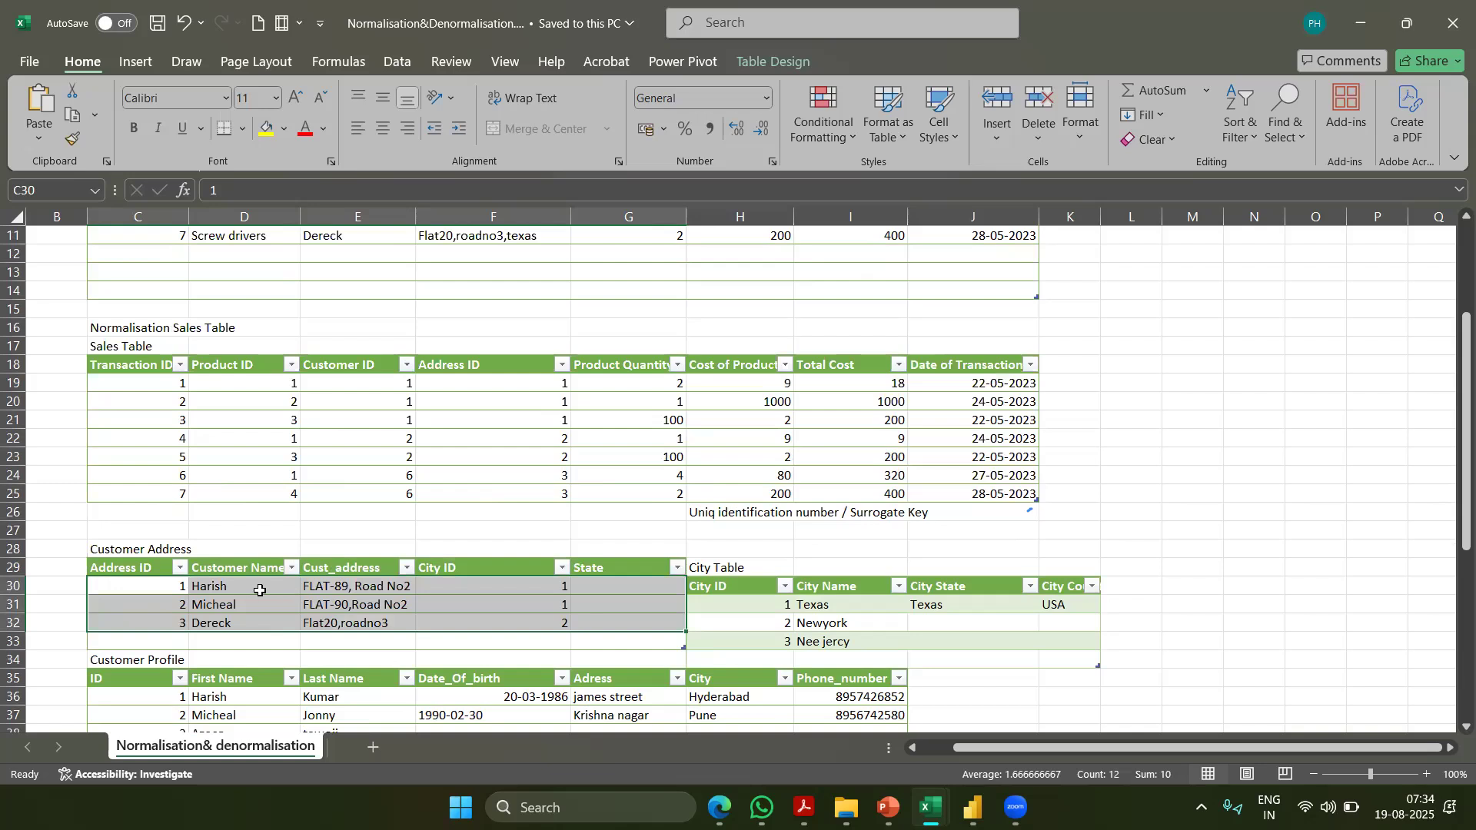
left_click_drag(492, 383, 494, 420)
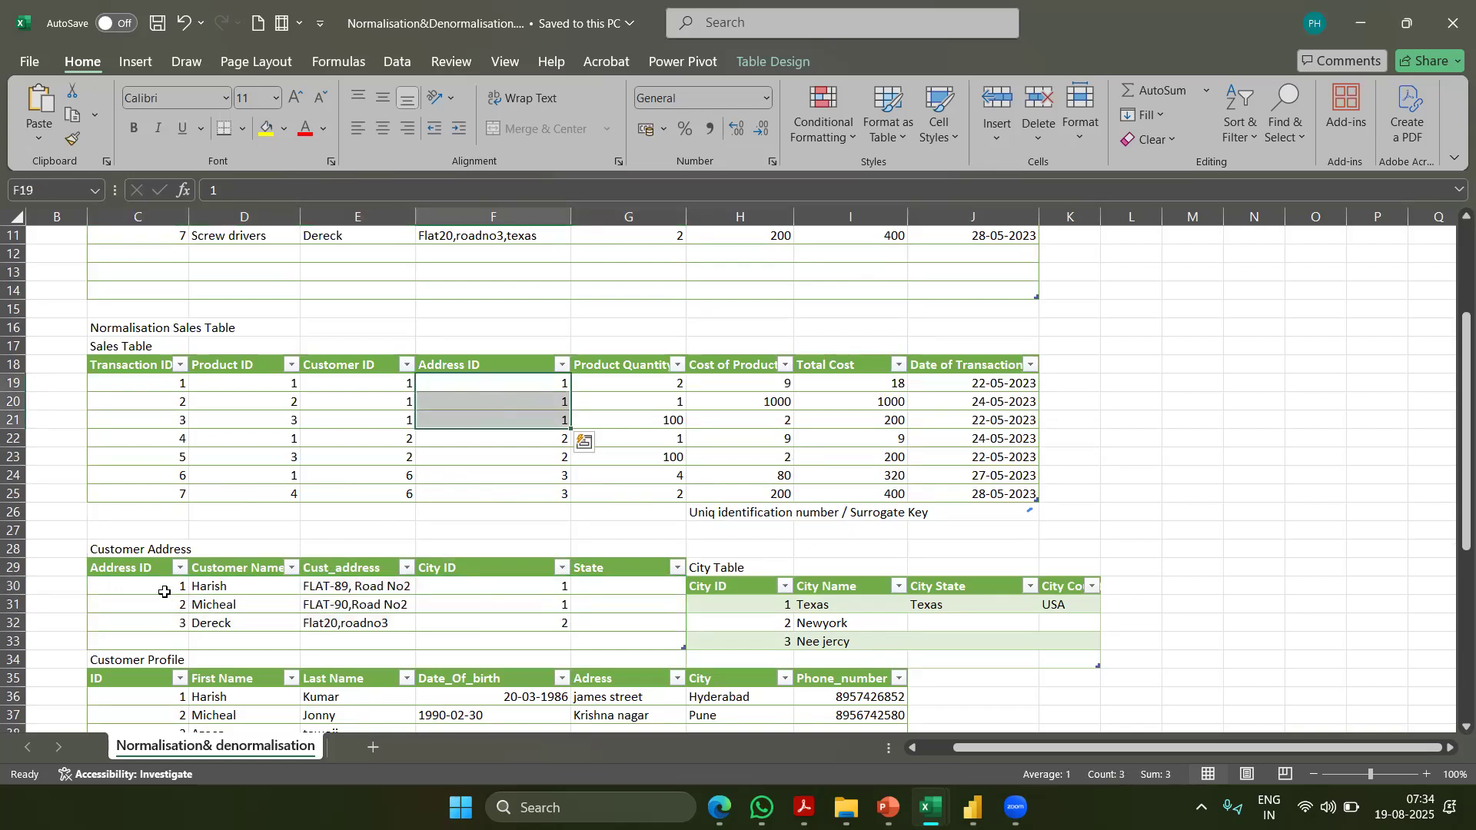
left_click_drag(164, 589, 167, 626)
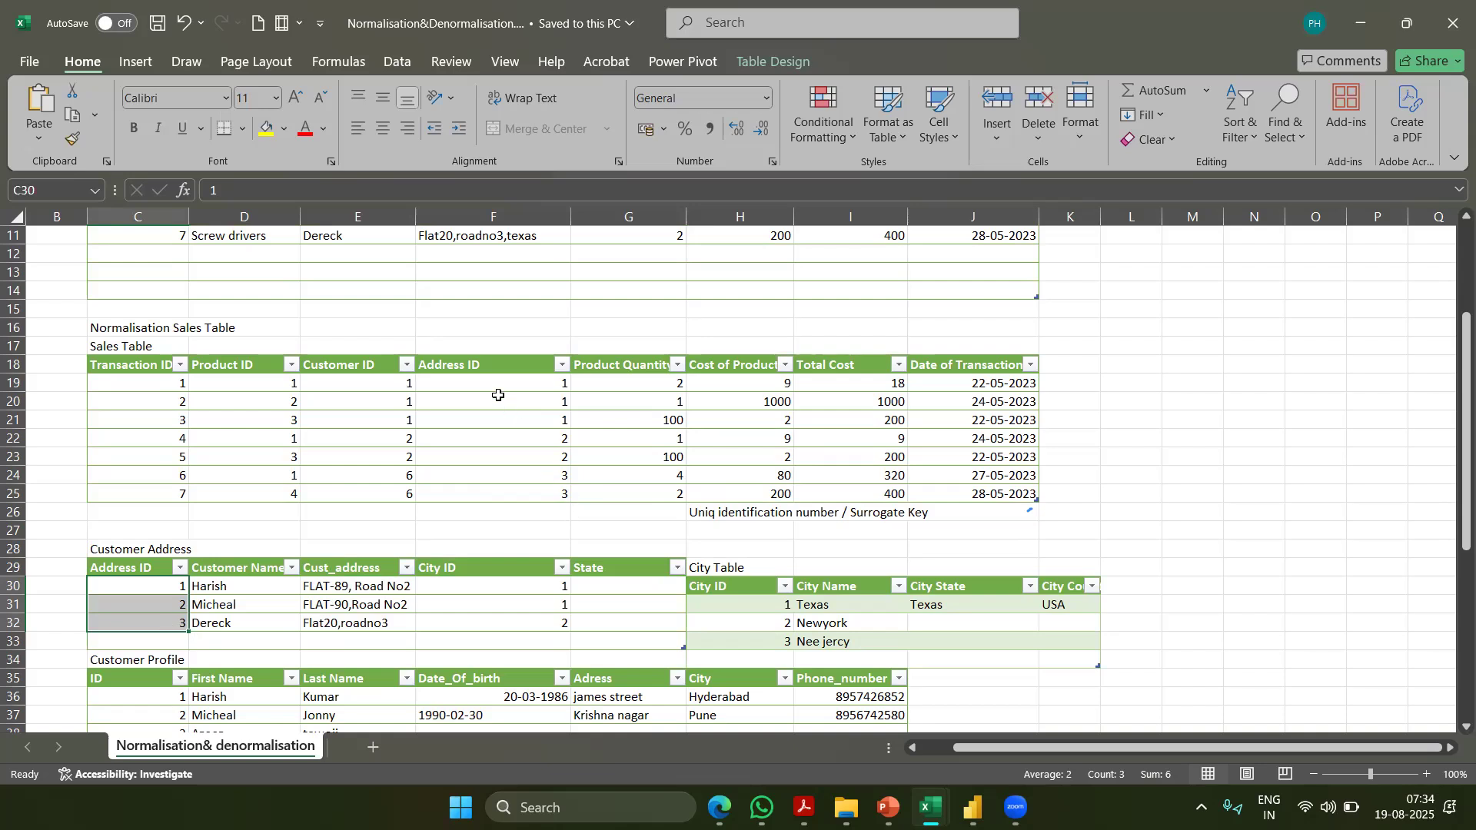
left_click_drag(494, 384, 510, 421)
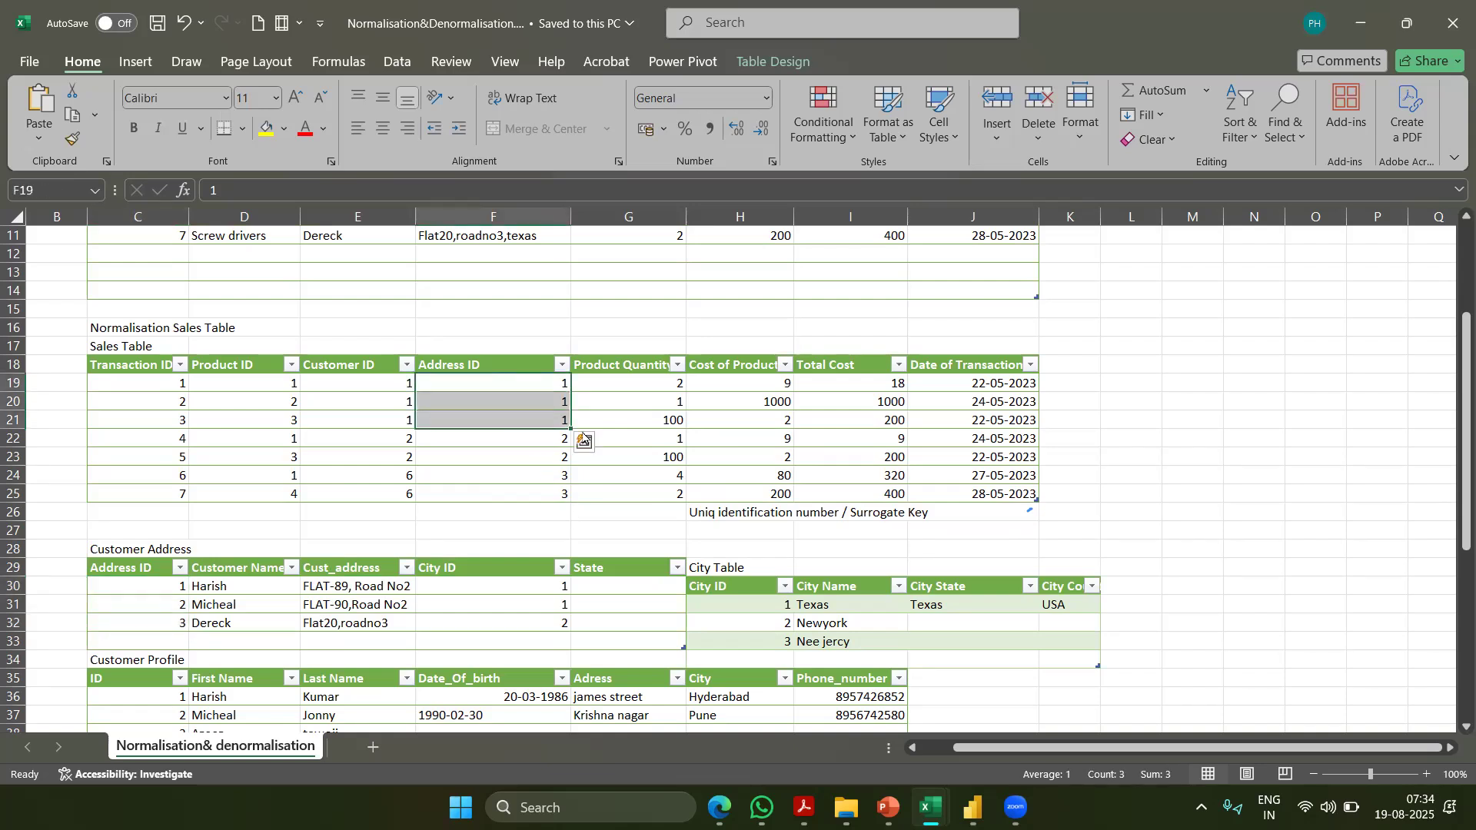
Compare the denormalised table's customer address in F5 with the Address IDs in F19:F21 of the normalised Sales Table
scroll(800, 418, "up", 3)
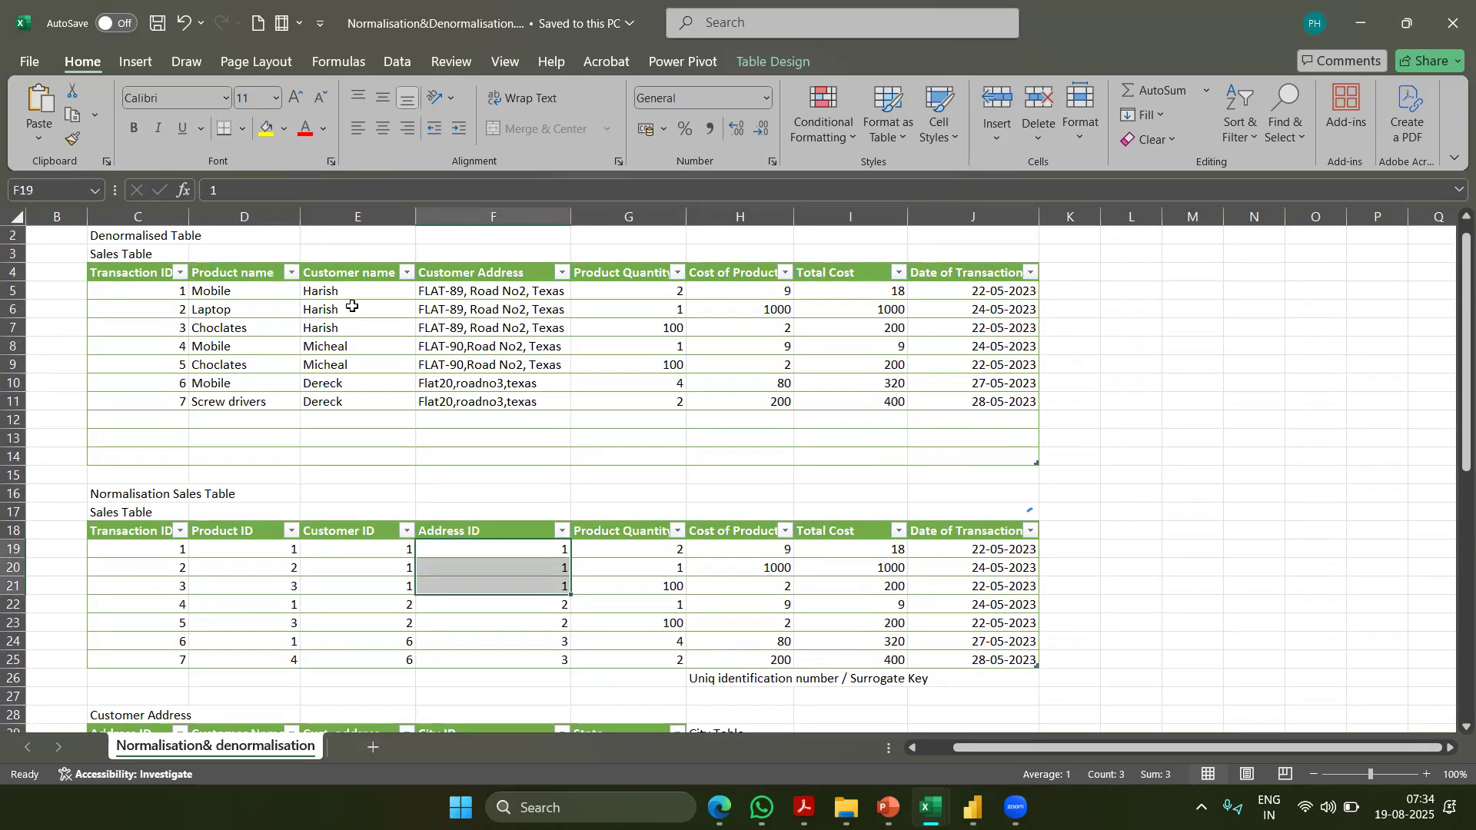
left_click(492, 295)
mouse_move(491, 297)
left_mouse_down()
mouse_move(492, 311)
mouse_move(490, 294)
left_mouse_up()
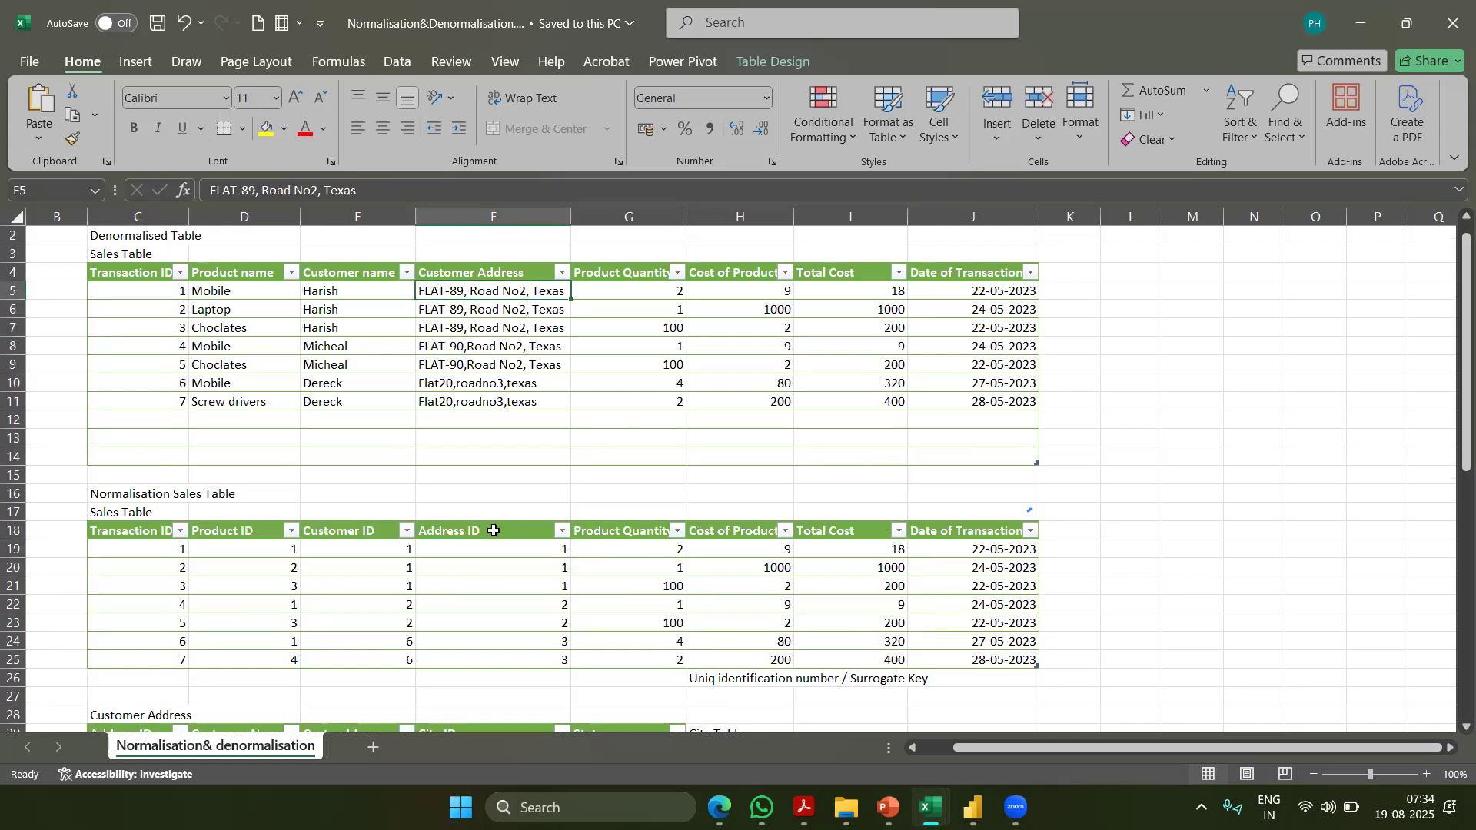
left_click_drag(490, 552, 498, 590)
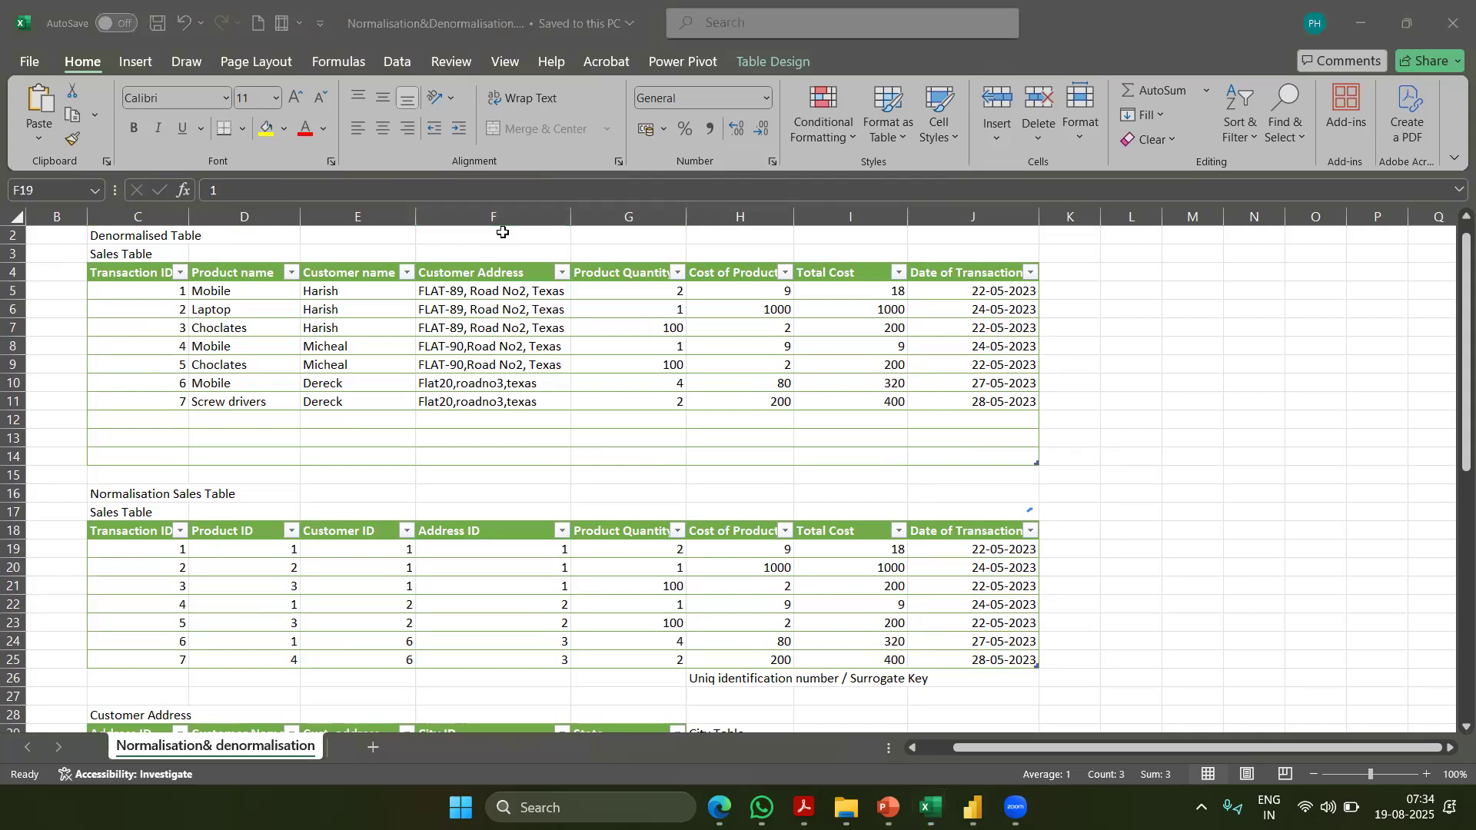
left_click(519, 542)
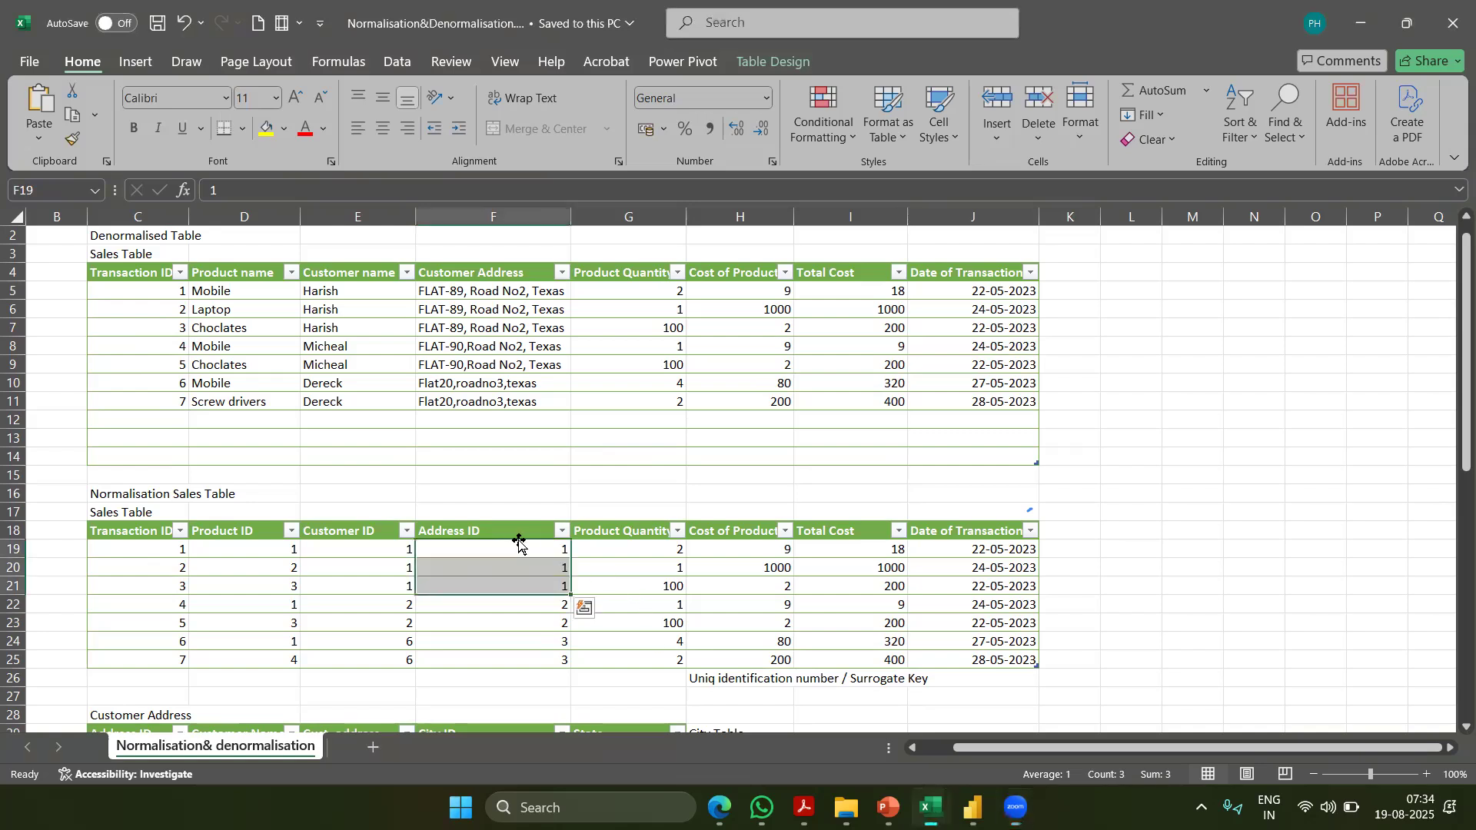
scroll(511, 541, "down", 3)
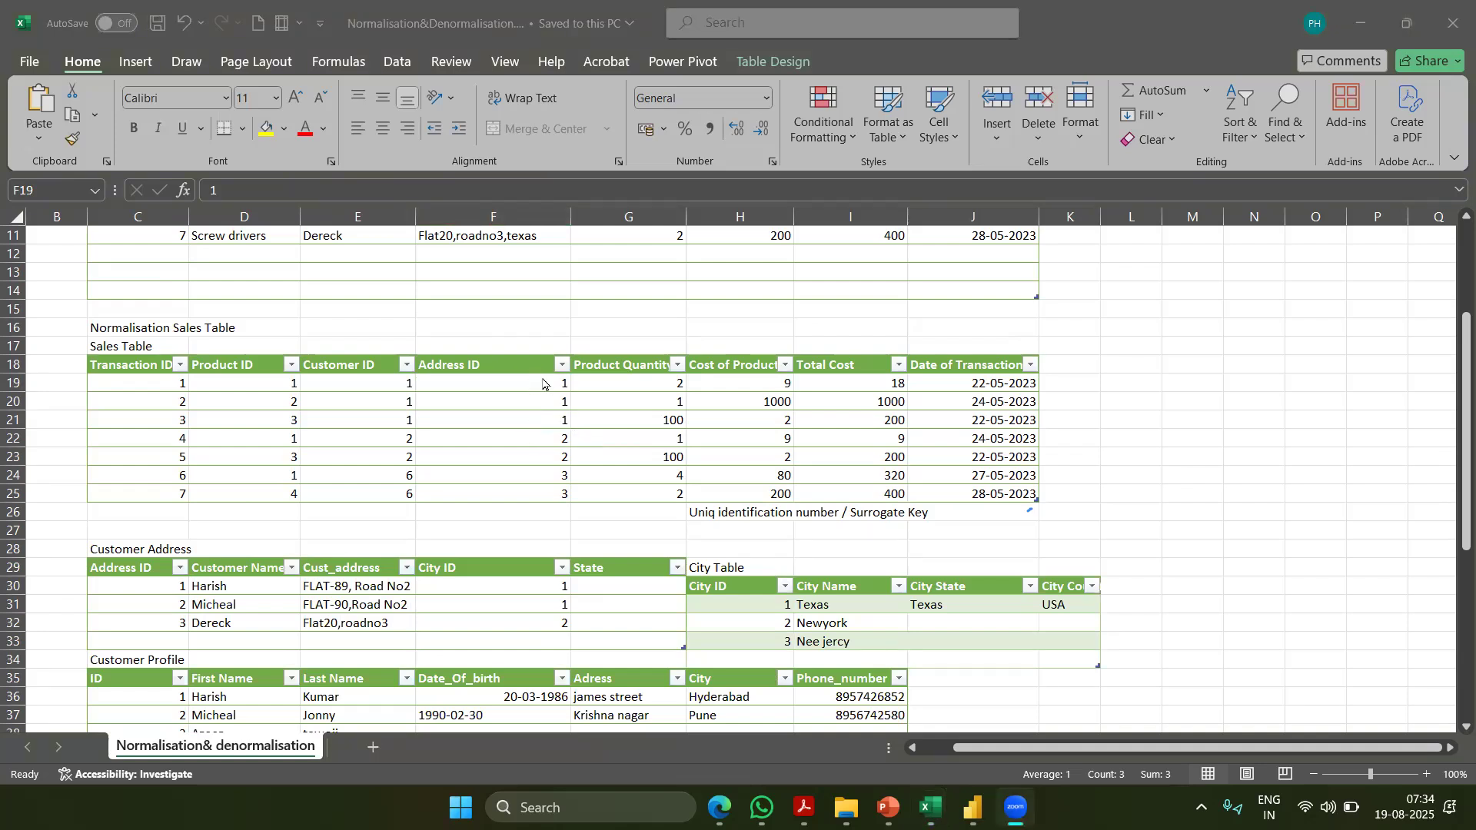
Highlight the denormalised Sales Table from the Transaction ID header to Total Cost, range C4:I10, and select the empty cell E14
left_click(1452, 388)
left_click_drag(1453, 388, 1452, 303)
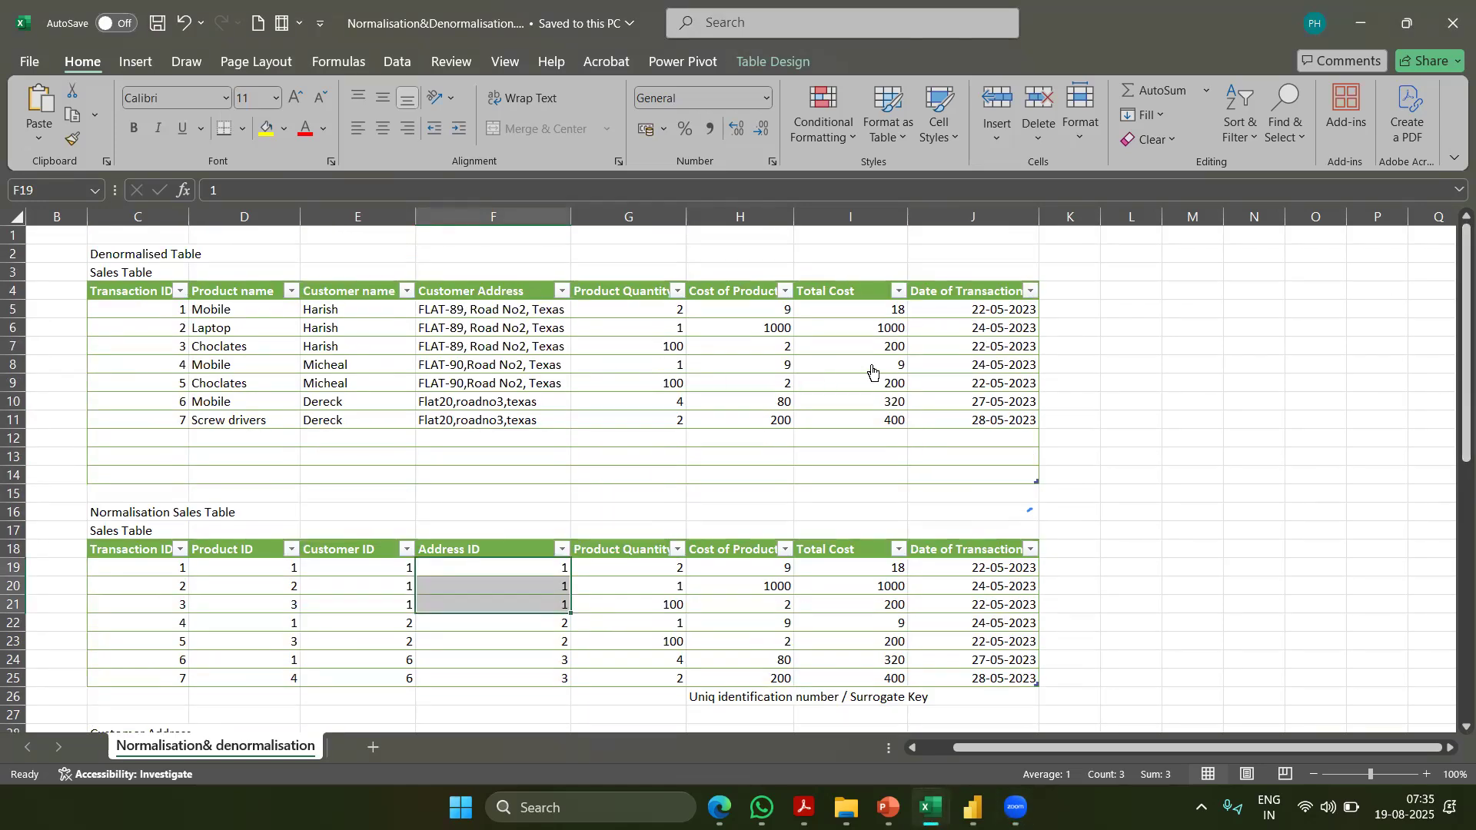
left_click(134, 291)
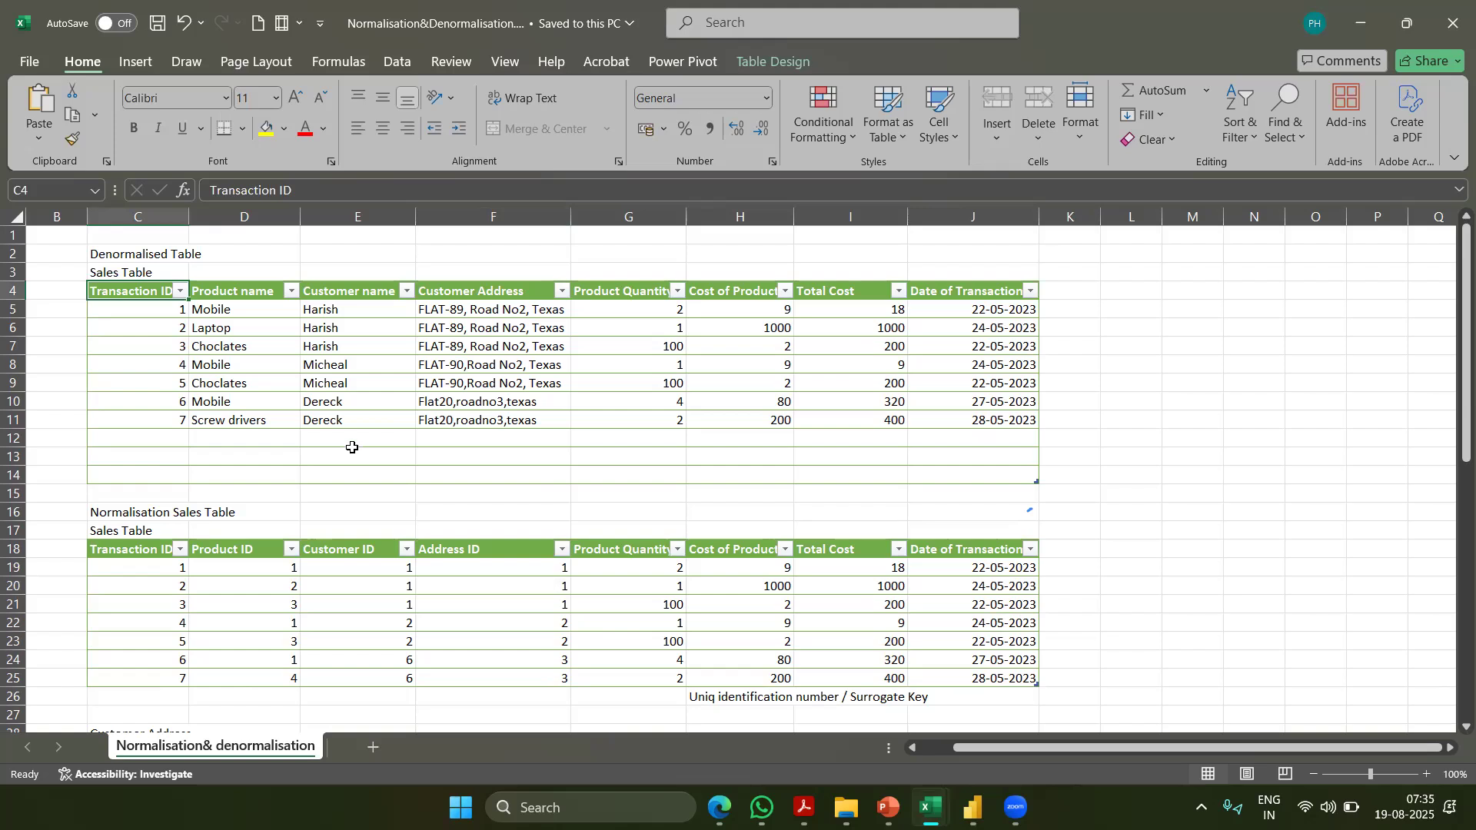
key("shift+Right")
key("shift+Right")
key("shift+Right")
key("shift+Down")
key("shift+Down")
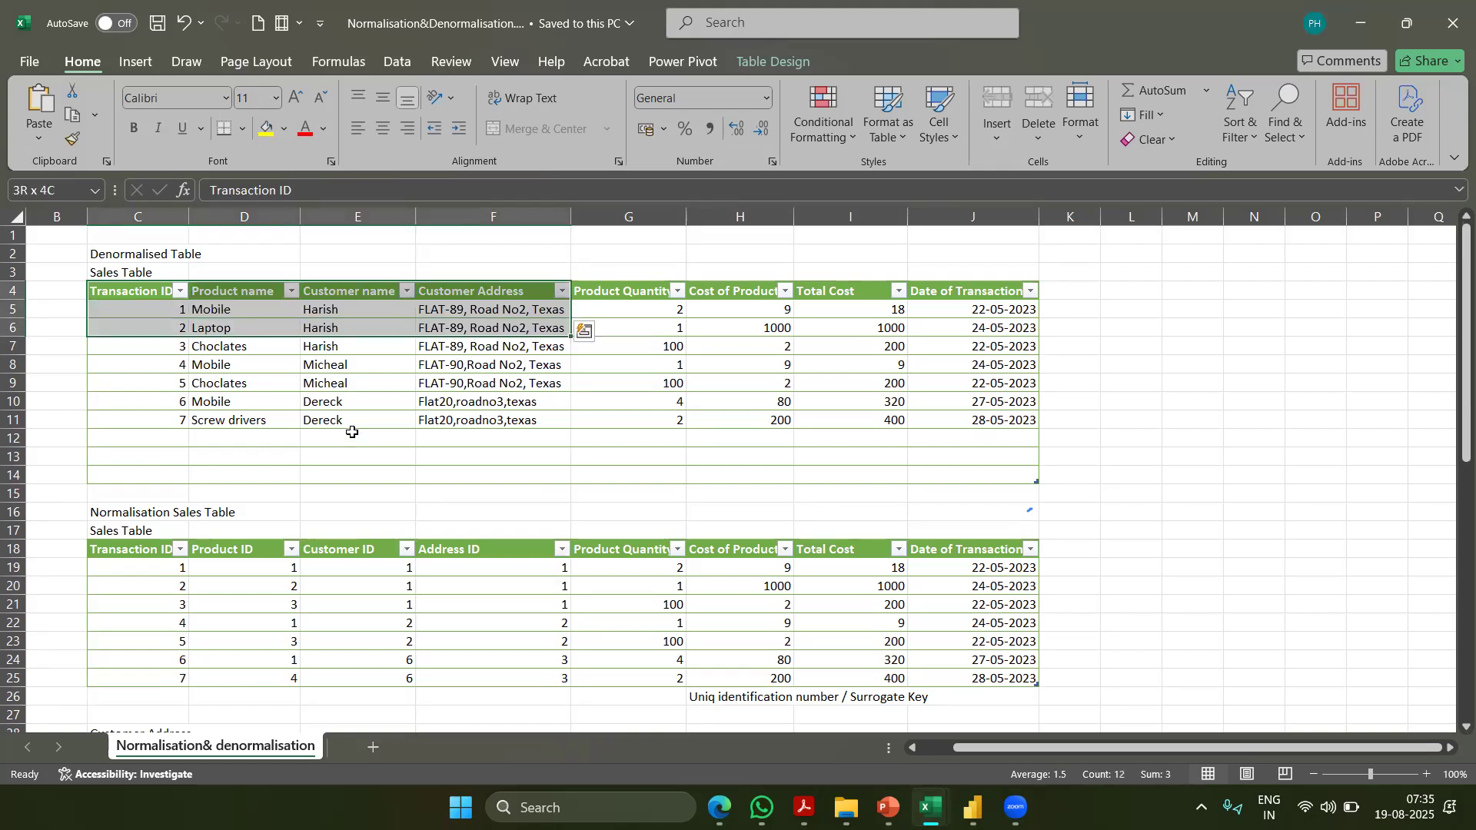
key("shift+Right")
key("shift+Down")
key("shift+Down")
key("shift+Down")
key("shift+Down")
key("shift+Right")
key("shift+Right")
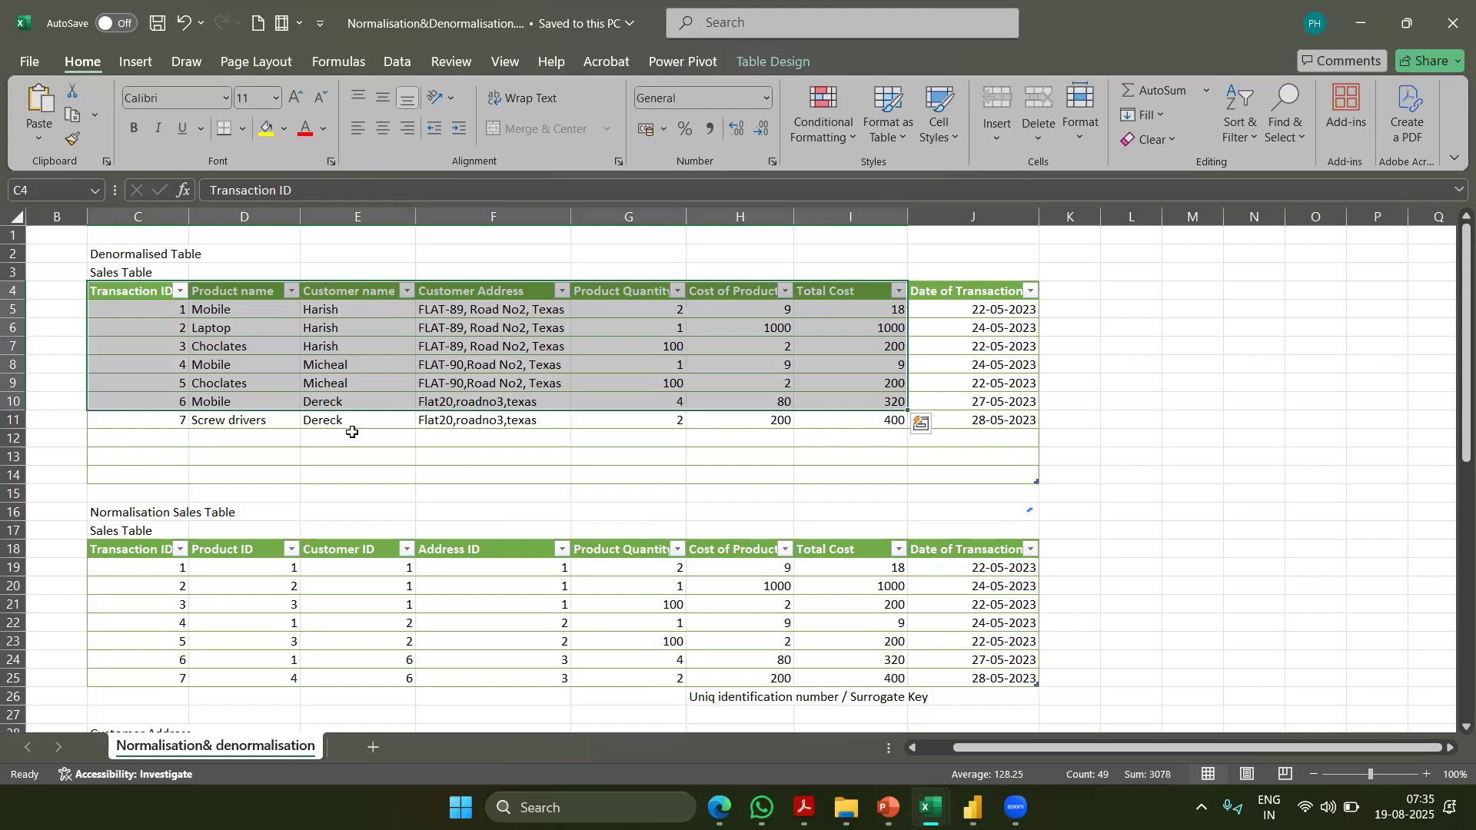
scroll(351, 432, "down", 4)
scroll(350, 428, "up", 2)
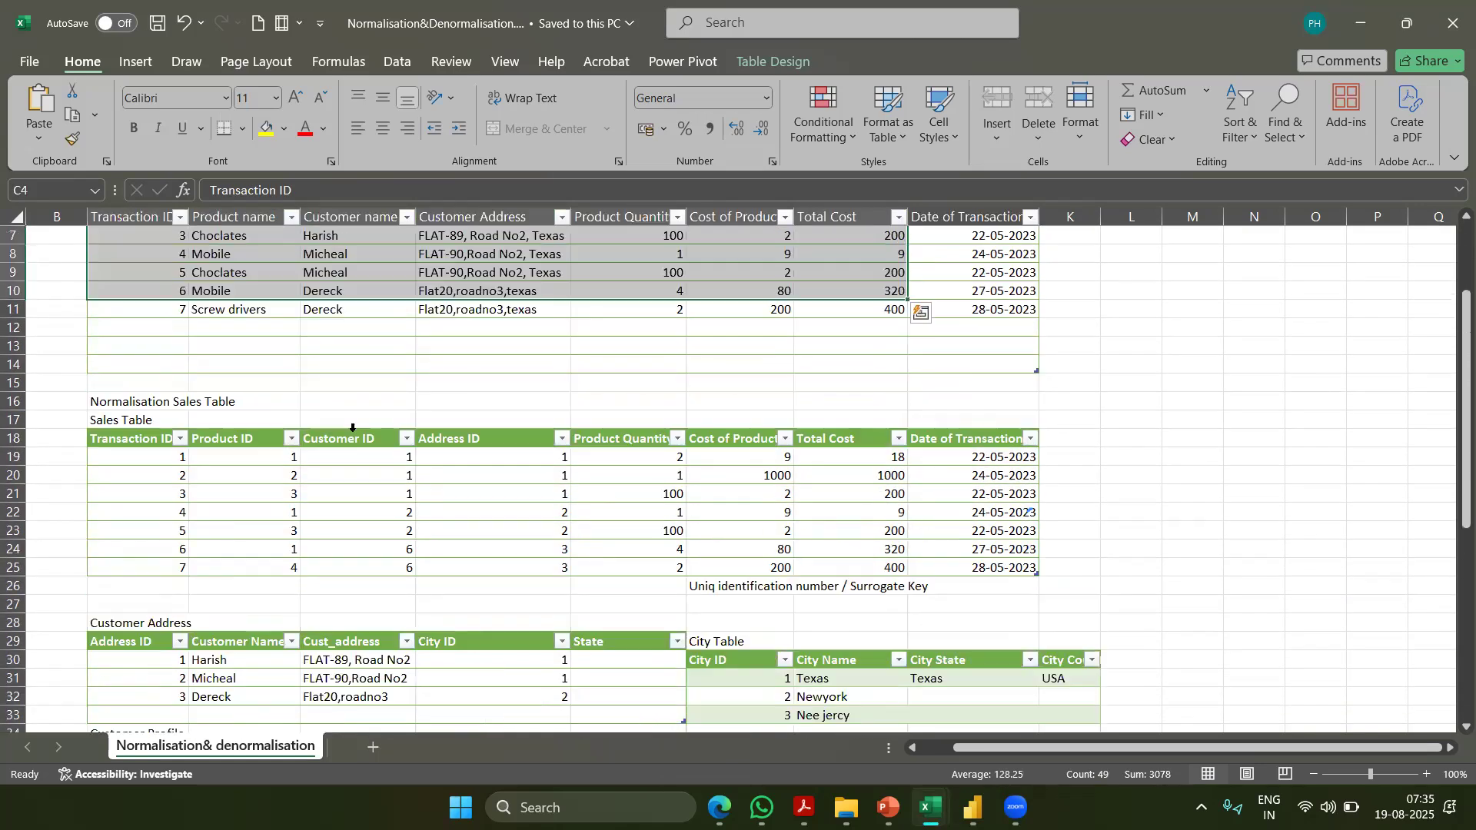
left_click(311, 361)
scroll(311, 361, "up", 2)
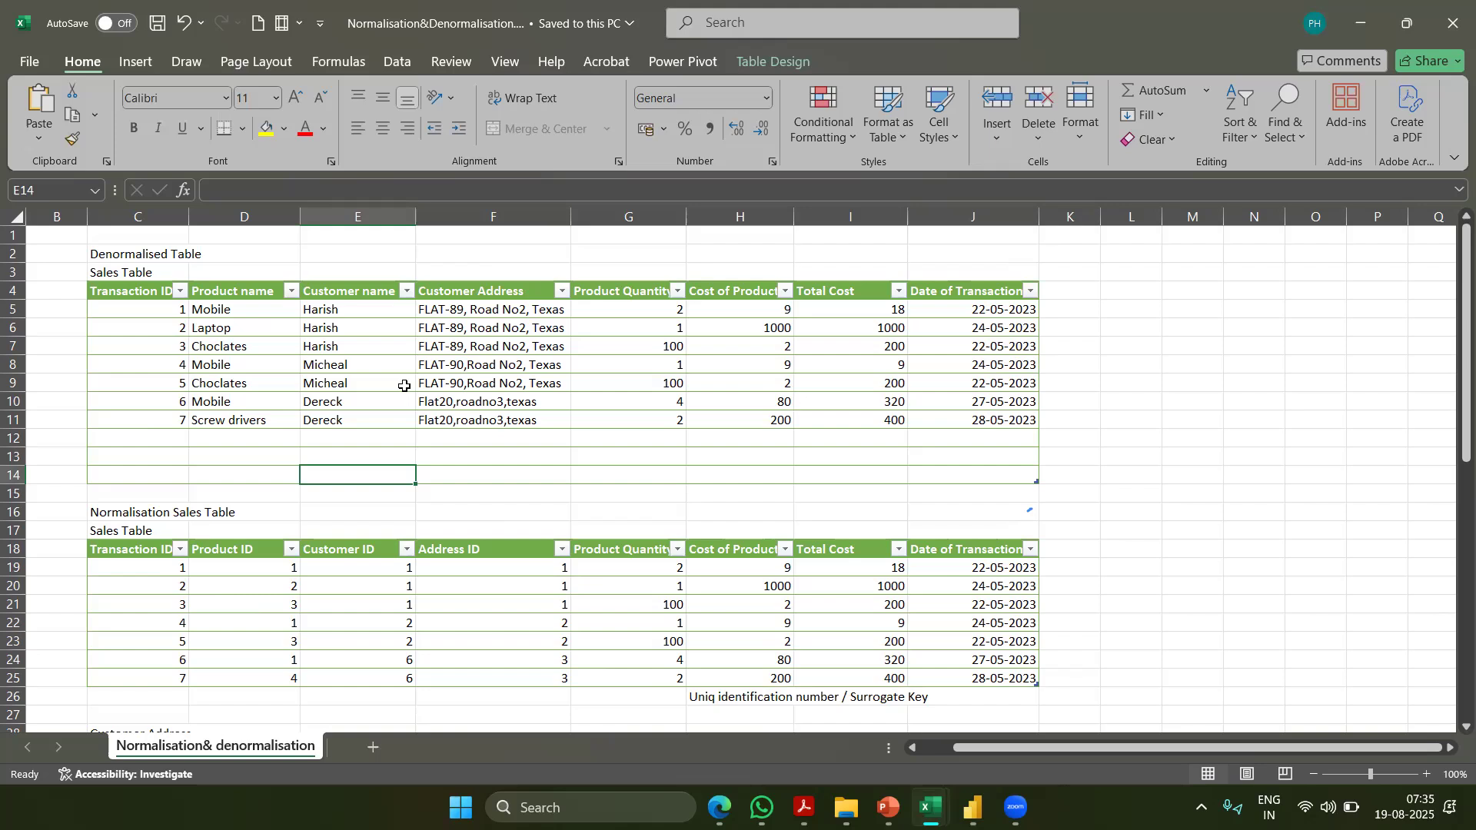
Highlight the whole Product Profile table C46:H50, including its headers, and its first product row C47:H47
scroll(401, 388, "down", 7)
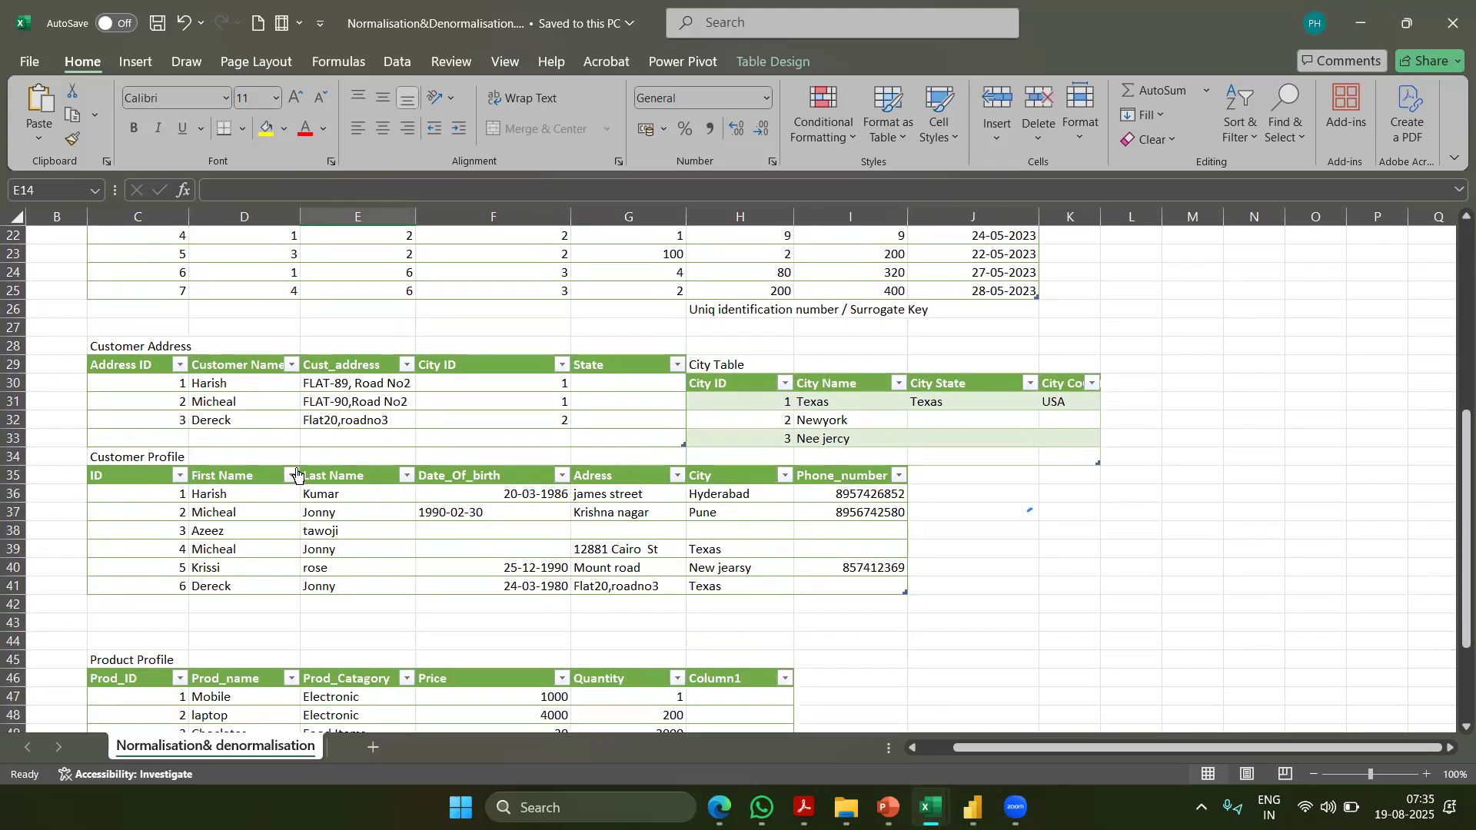
scroll(299, 476, "down", 3)
left_click_drag(132, 511, 770, 586)
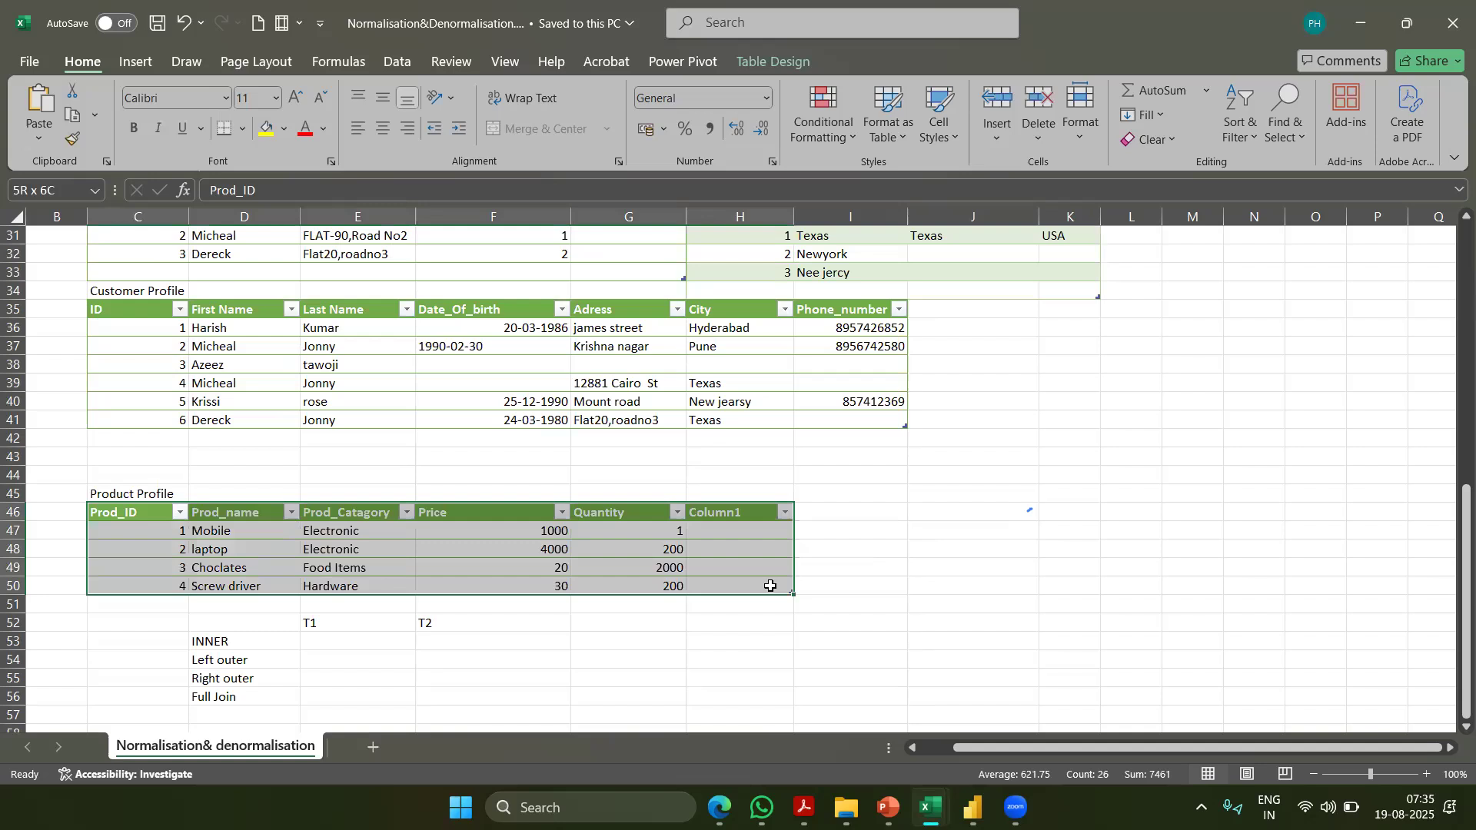
left_click(164, 531)
left_click_drag(164, 531, 285, 530)
left_click_drag(483, 530, 775, 524)
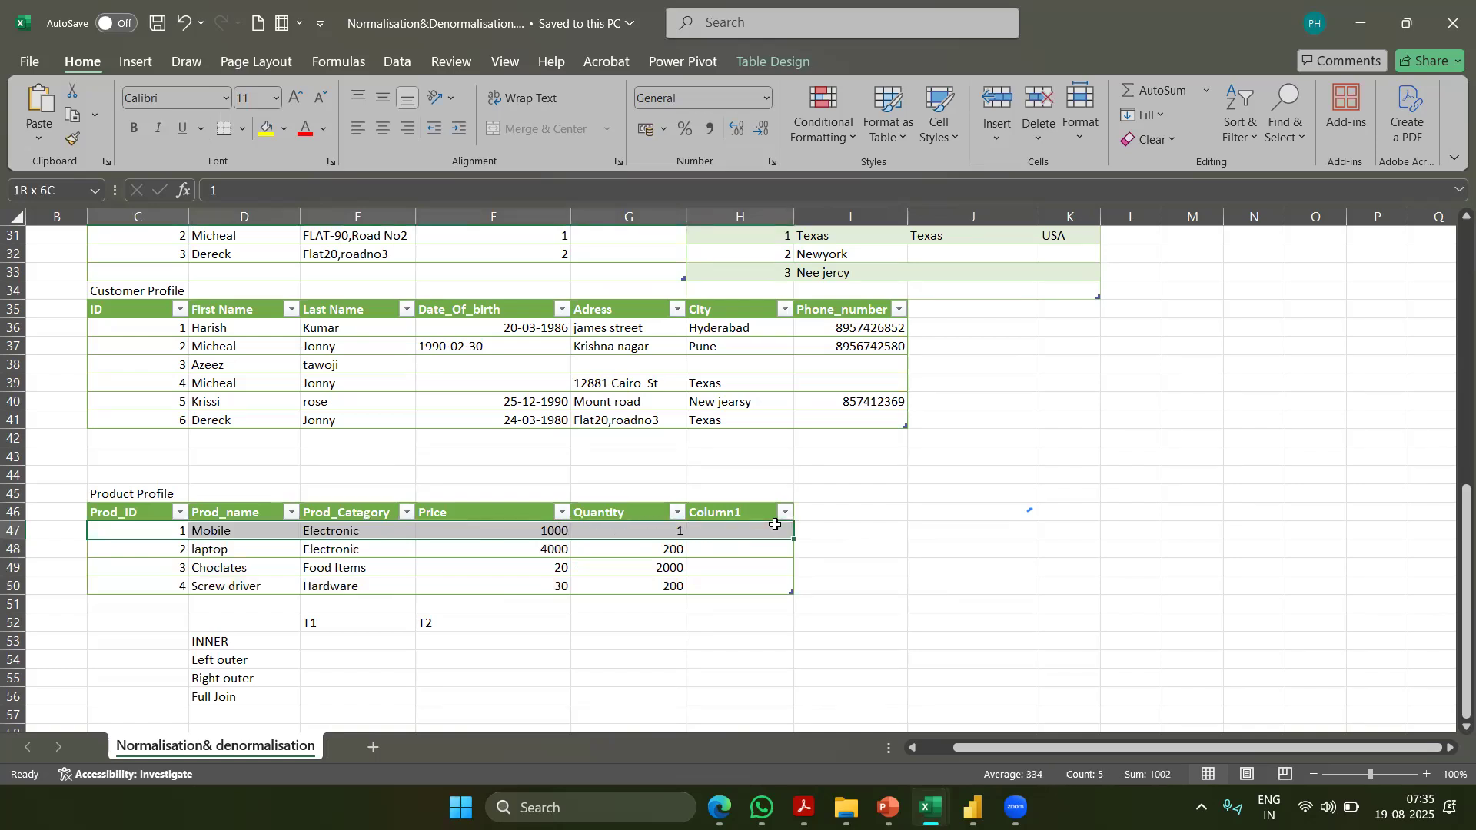
left_click_drag(774, 524, 775, 524)
Match the Product ID column D18:D24 of the normalised Sales Table to the Prod_ID values C47:C50 in the Product Profile table
scroll(514, 363, "up", 6)
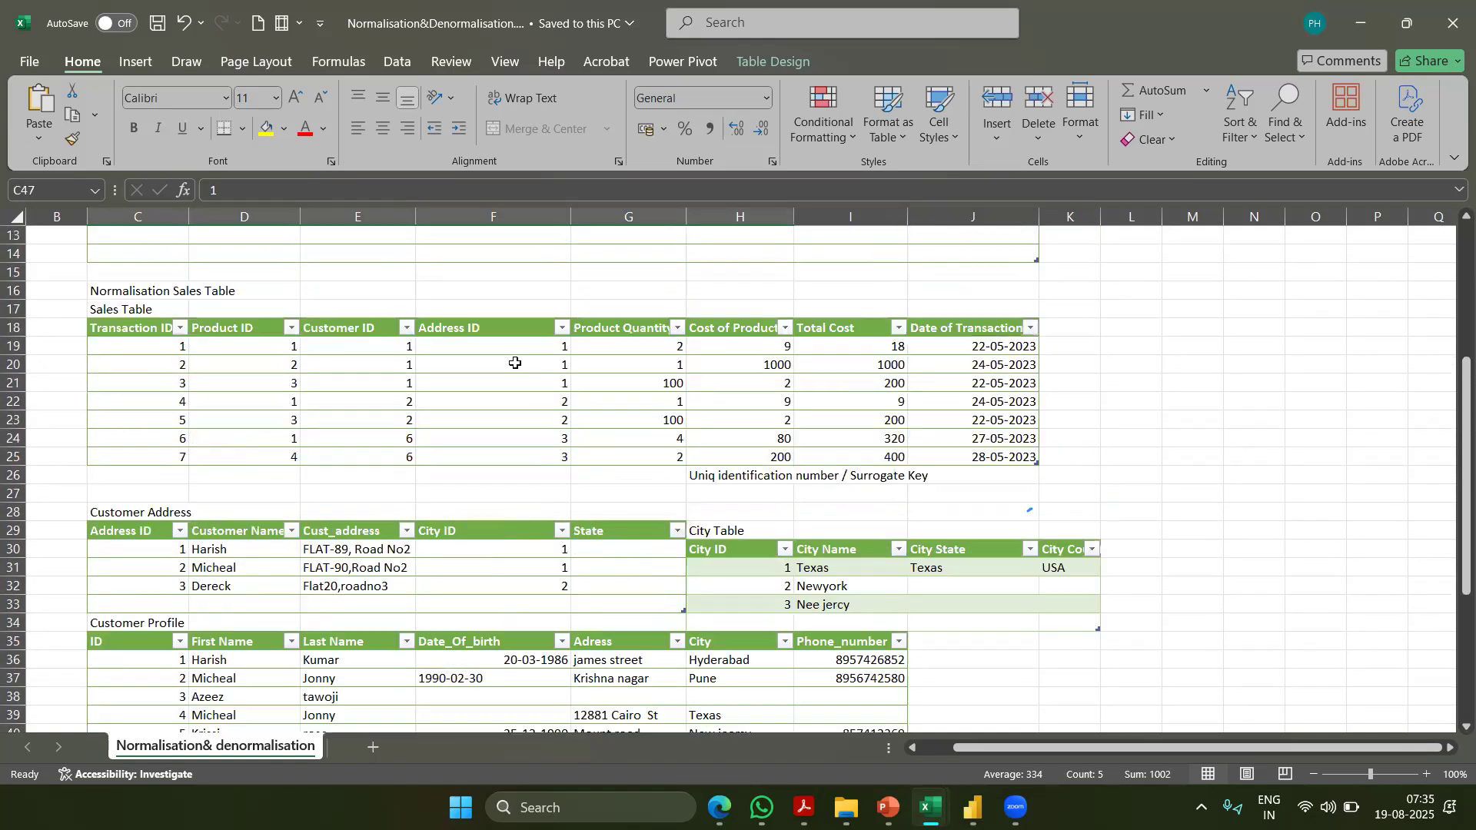
scroll(515, 362, "up", 1)
left_click(268, 409)
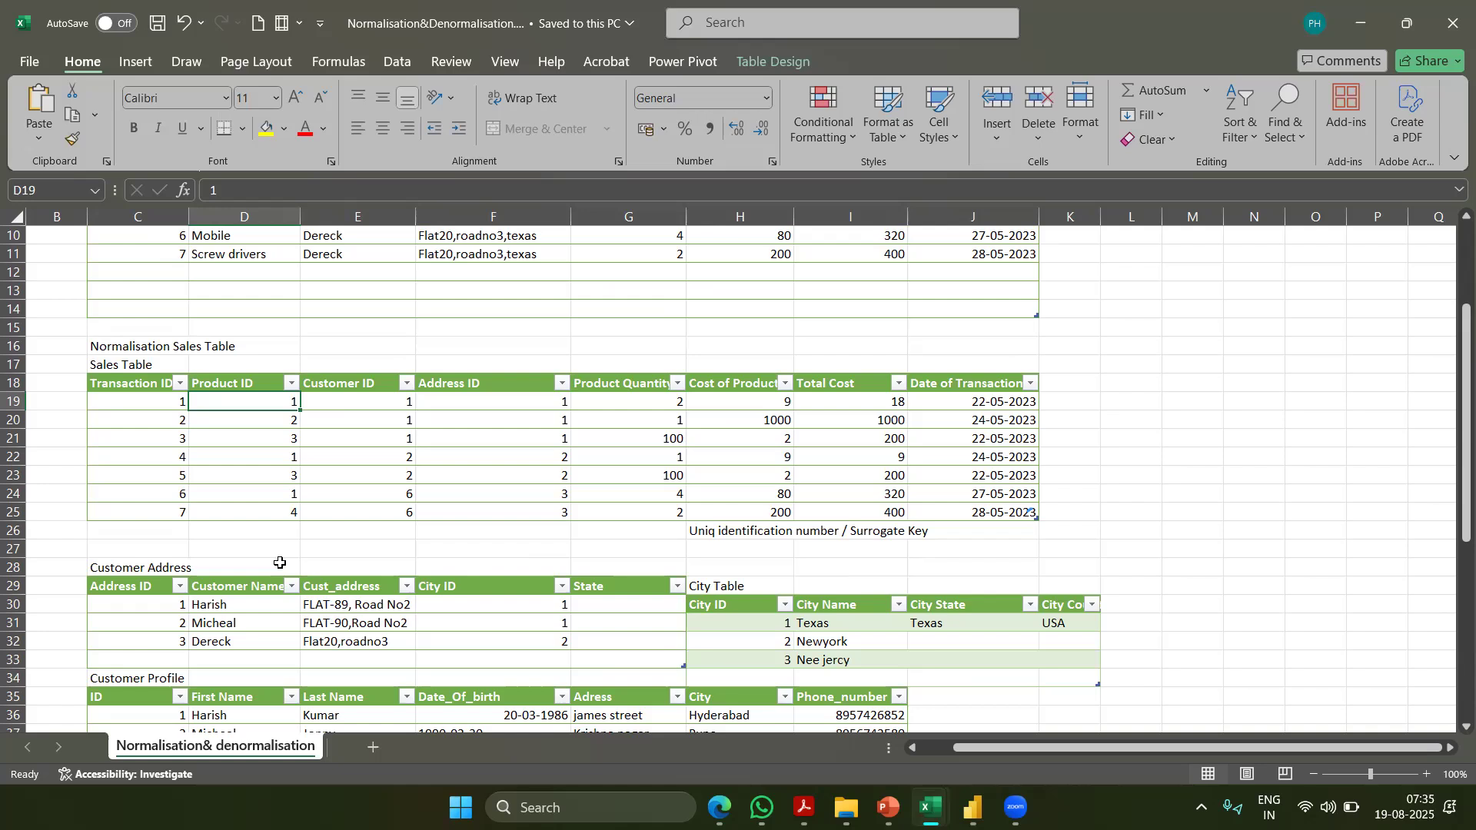
scroll(279, 562, "down", 6)
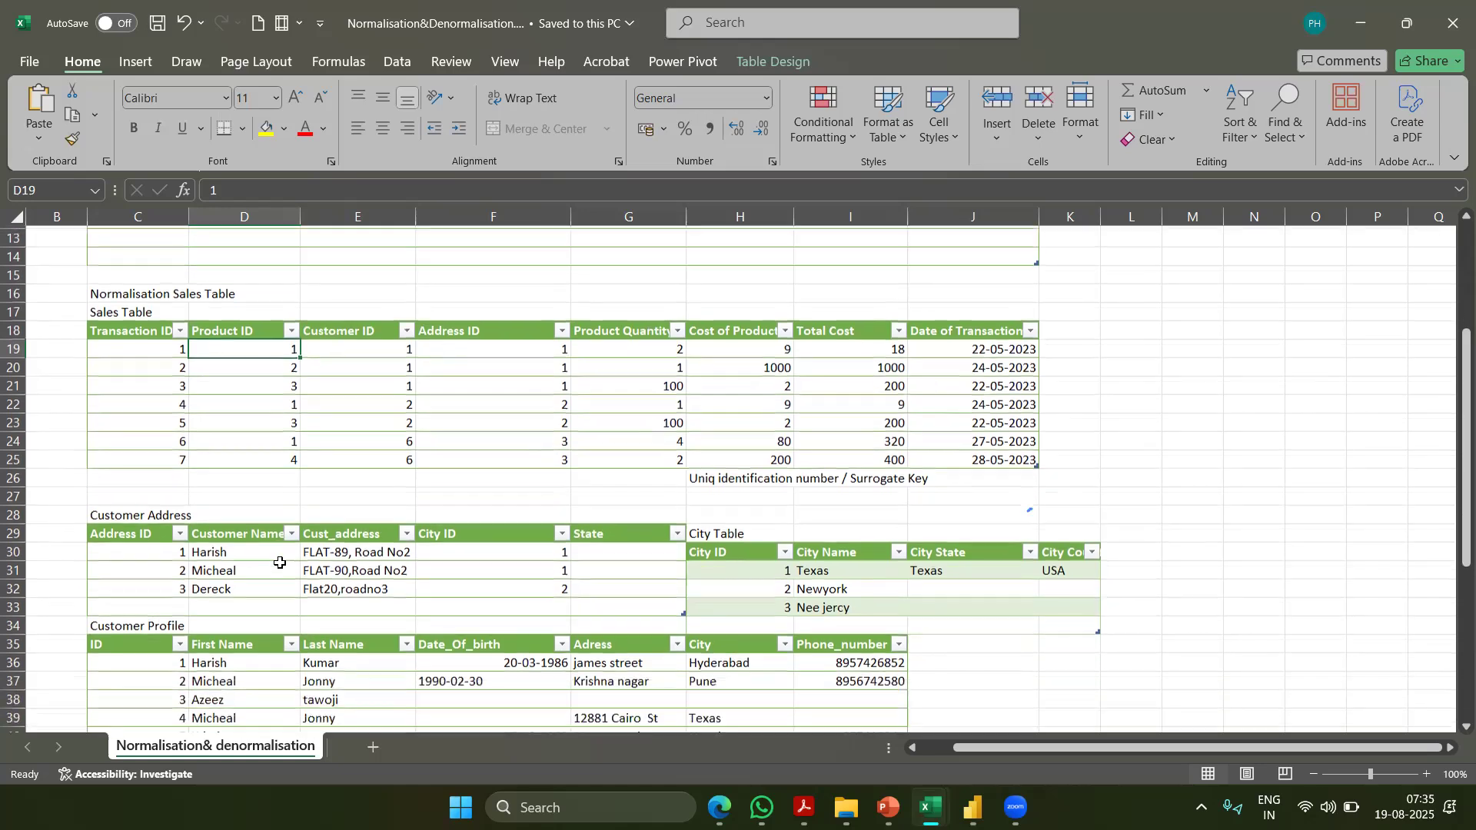
left_click_drag(143, 583, 180, 642)
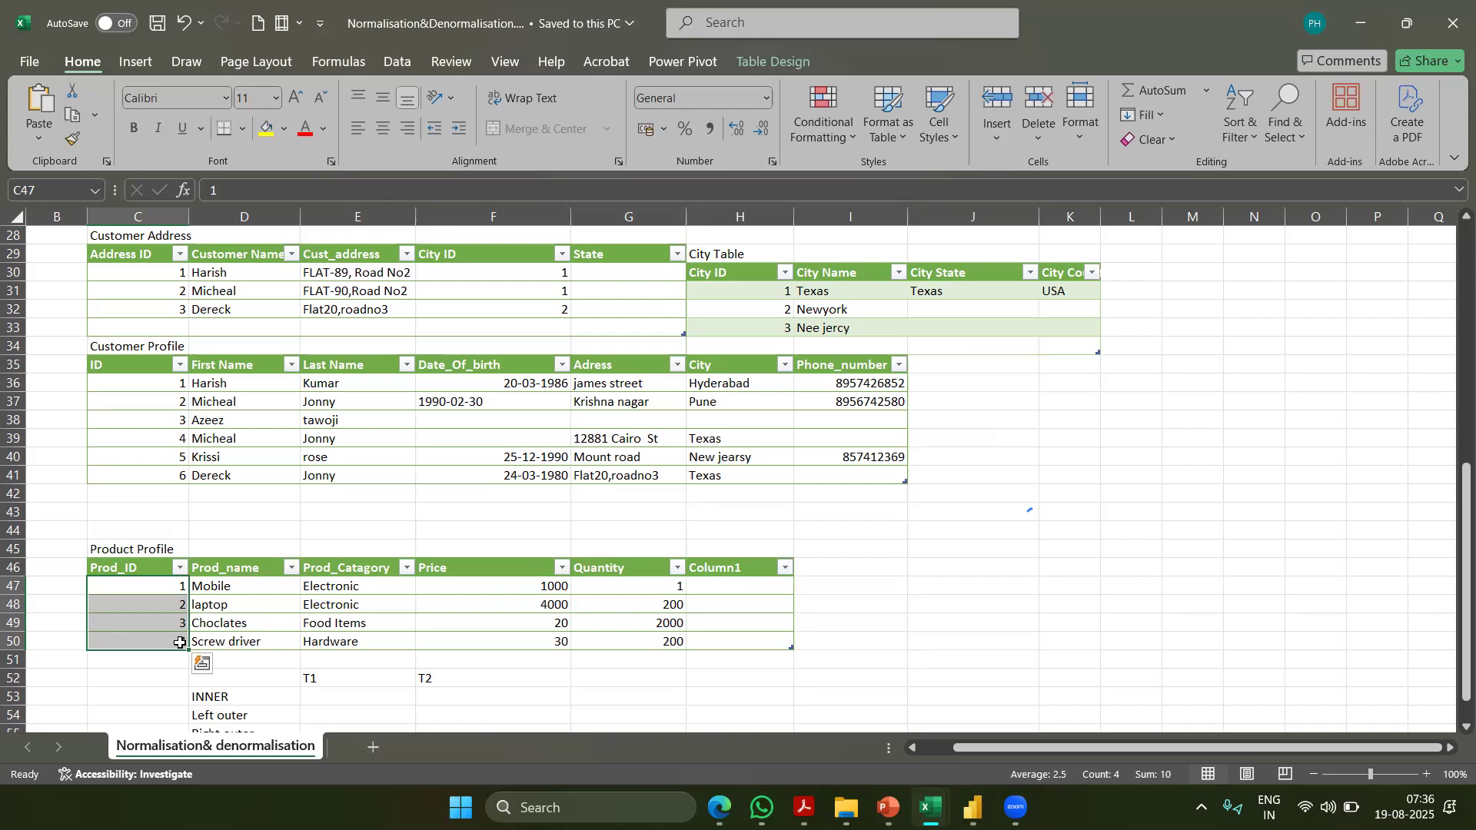
scroll(258, 418, "up", 6)
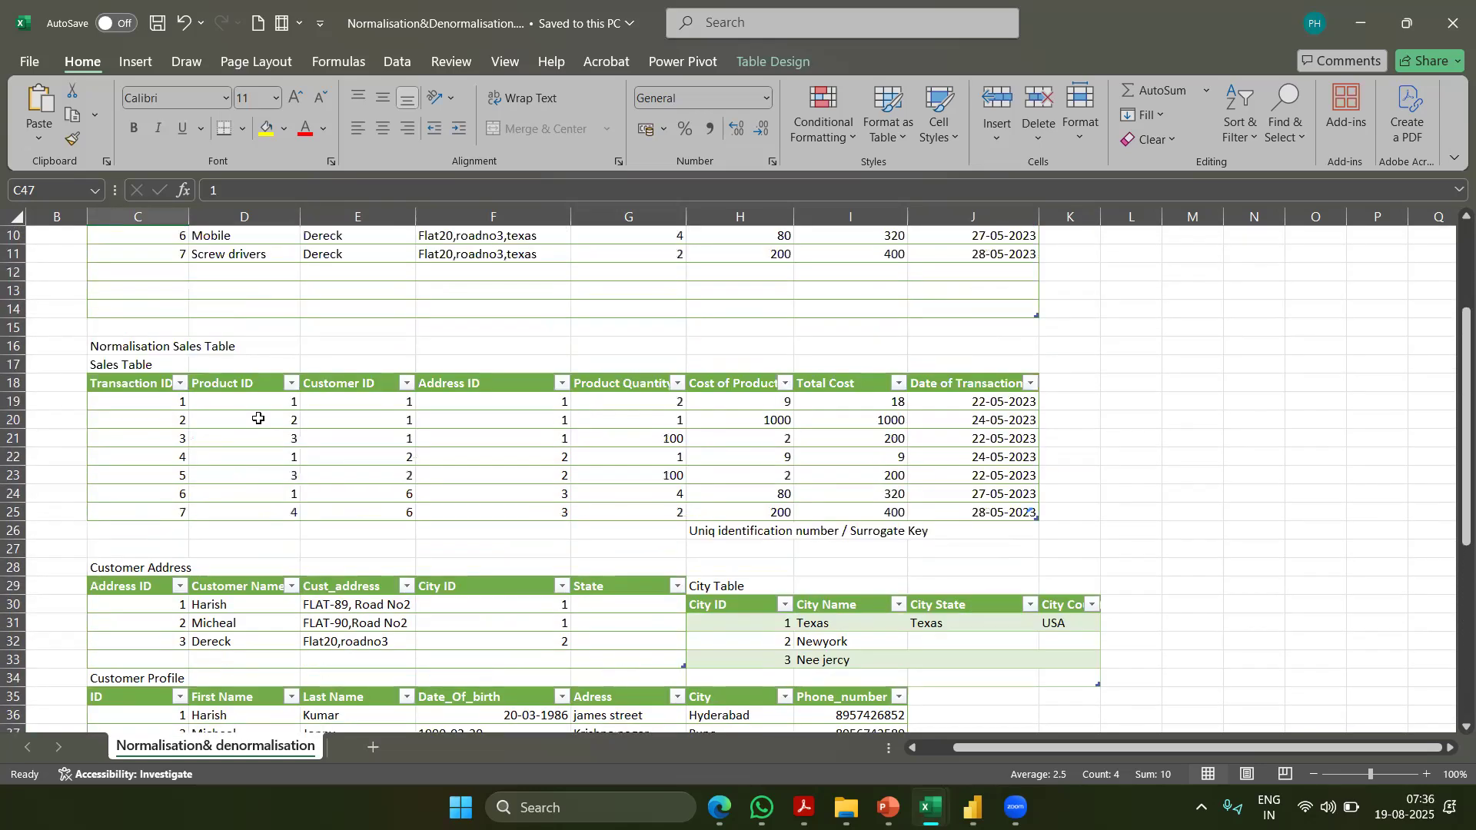
scroll(258, 418, "up", 1)
left_click_drag(244, 439, 260, 551)
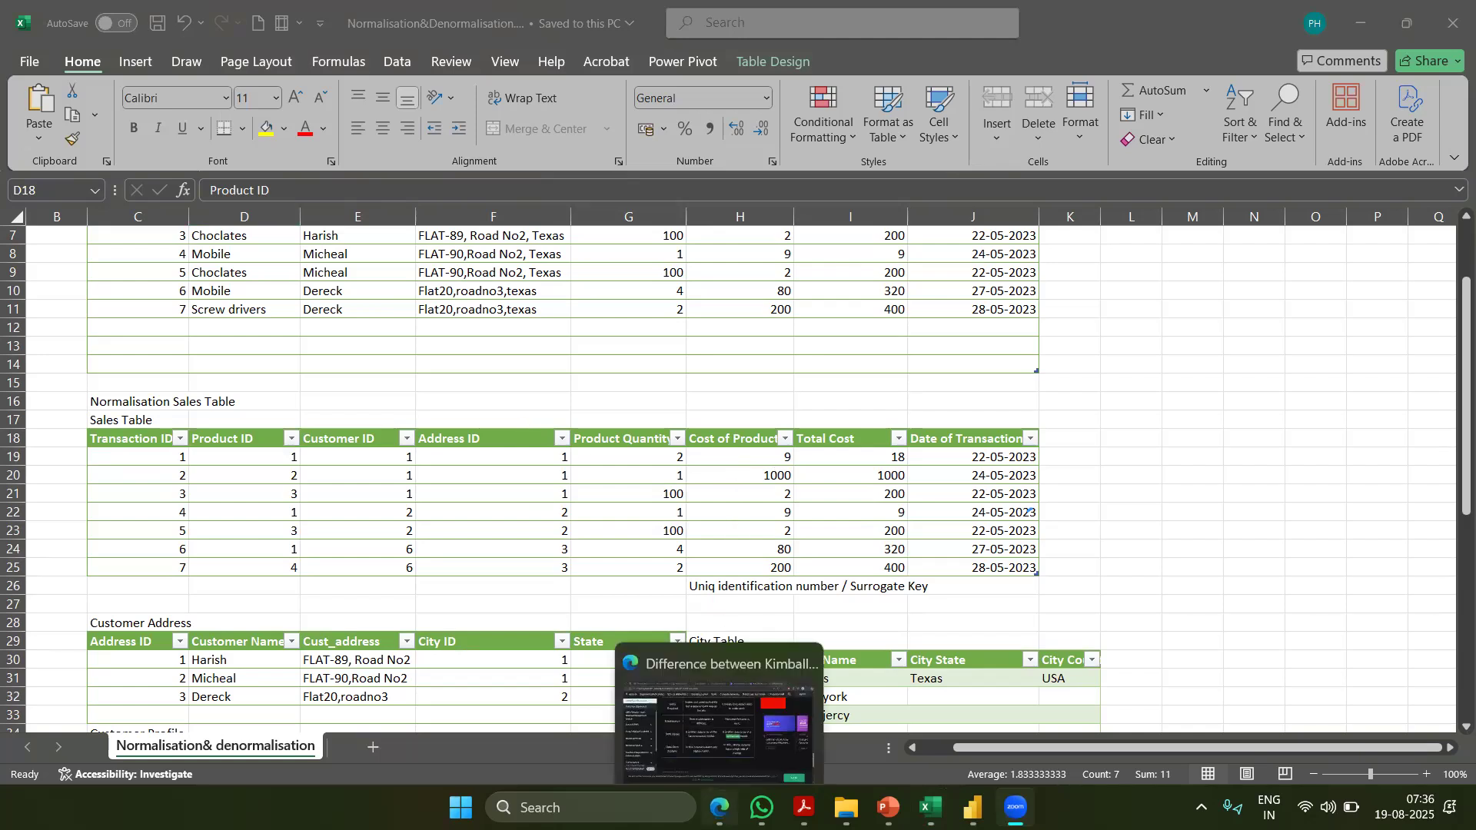
Switch to the SQL_PowerBI workbook, open the Microsoft star-schema link in F11, and go to the article's star diagram
left_click(718, 807)
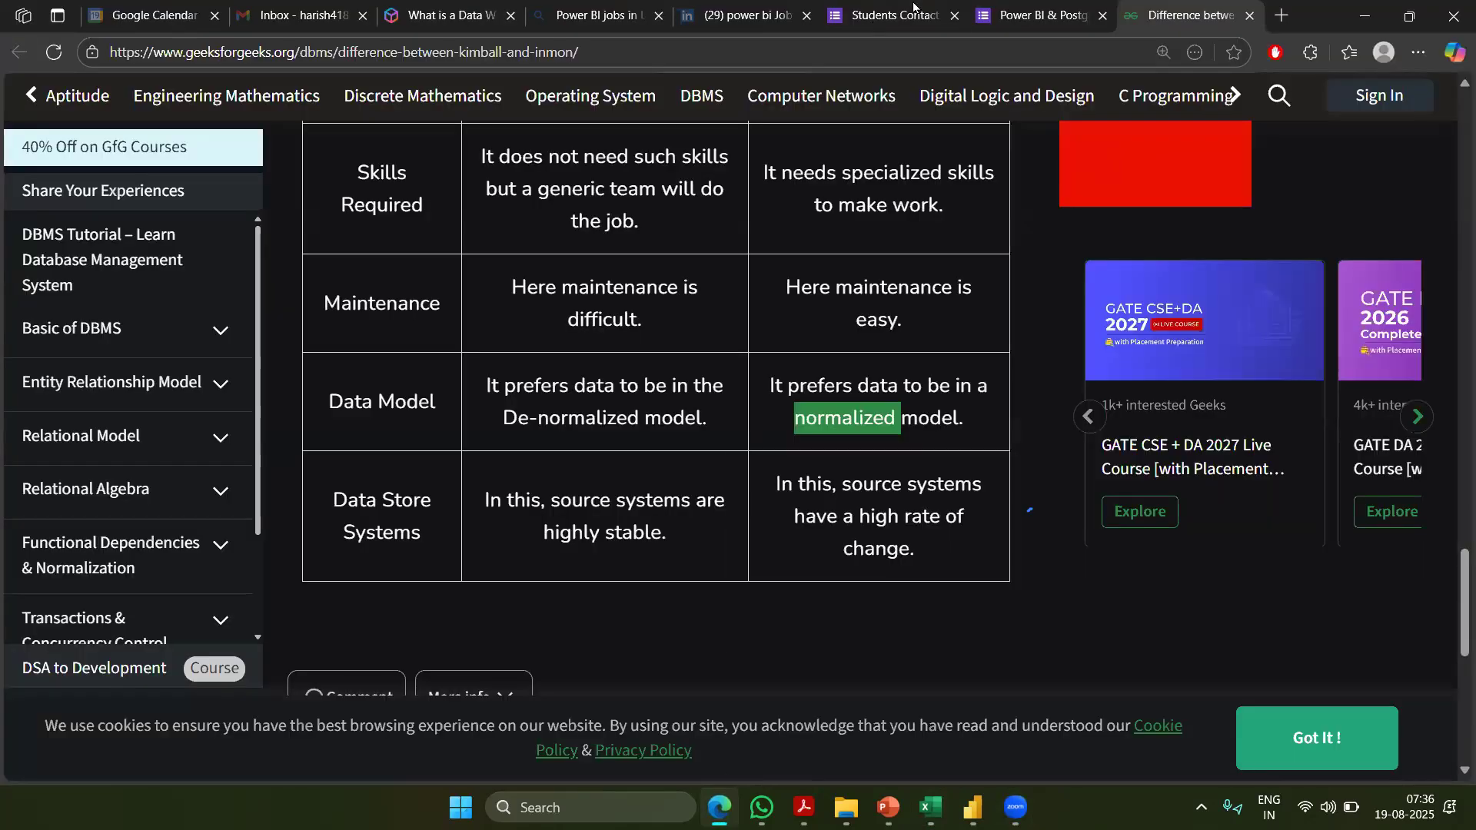
mouse_move(930, 807)
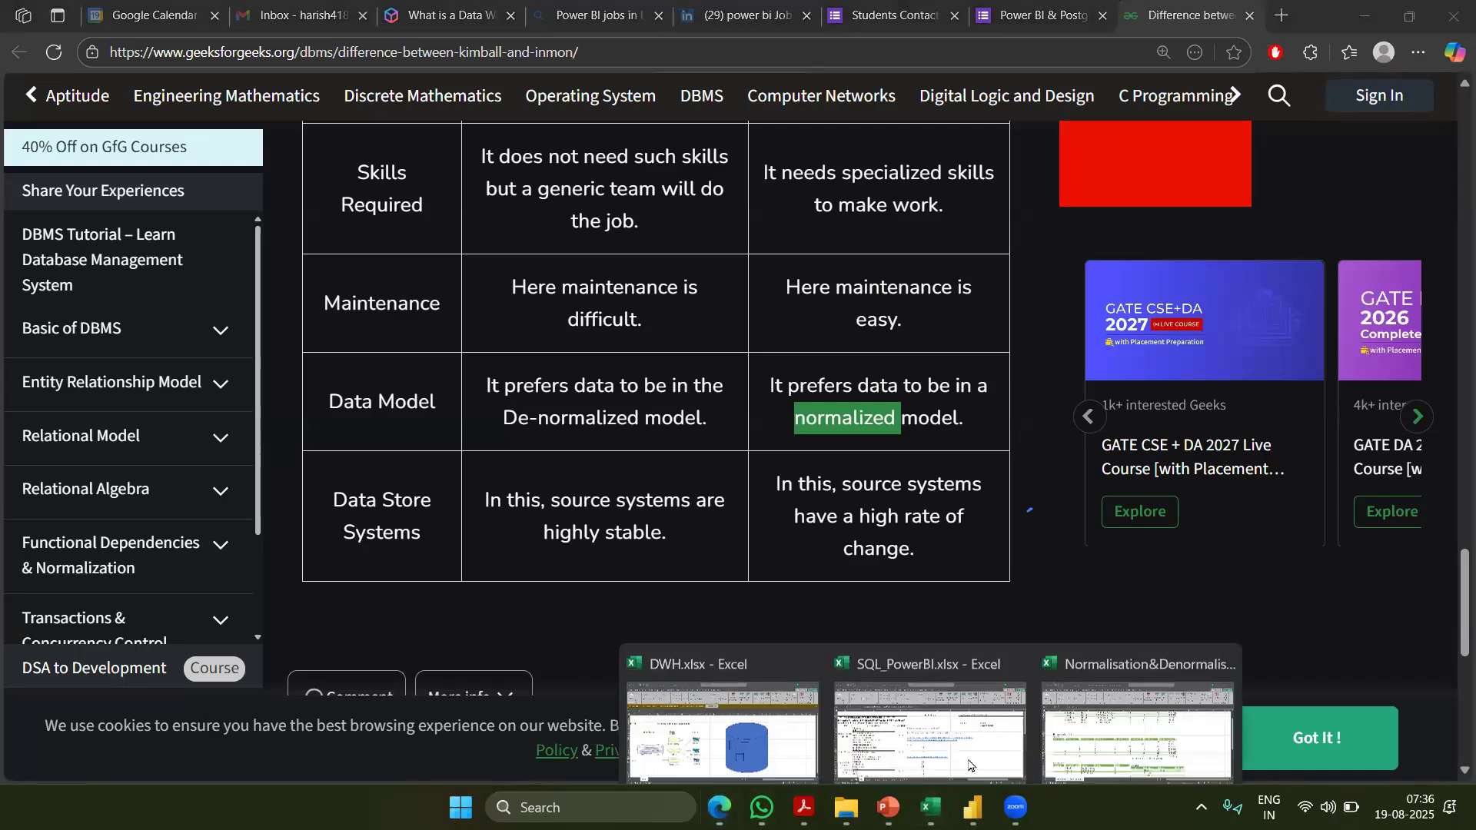
left_click(928, 719)
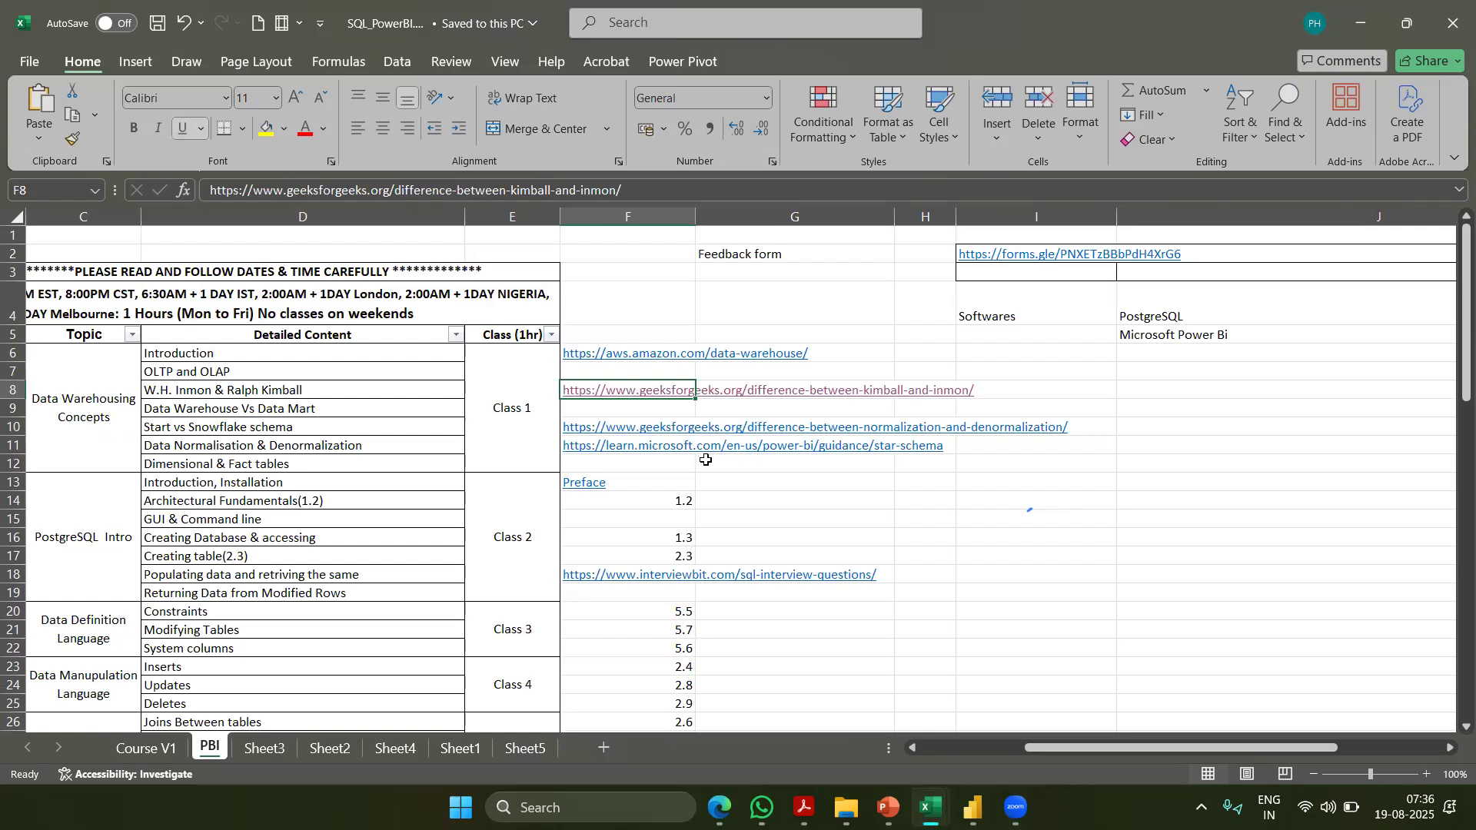
left_click(619, 448)
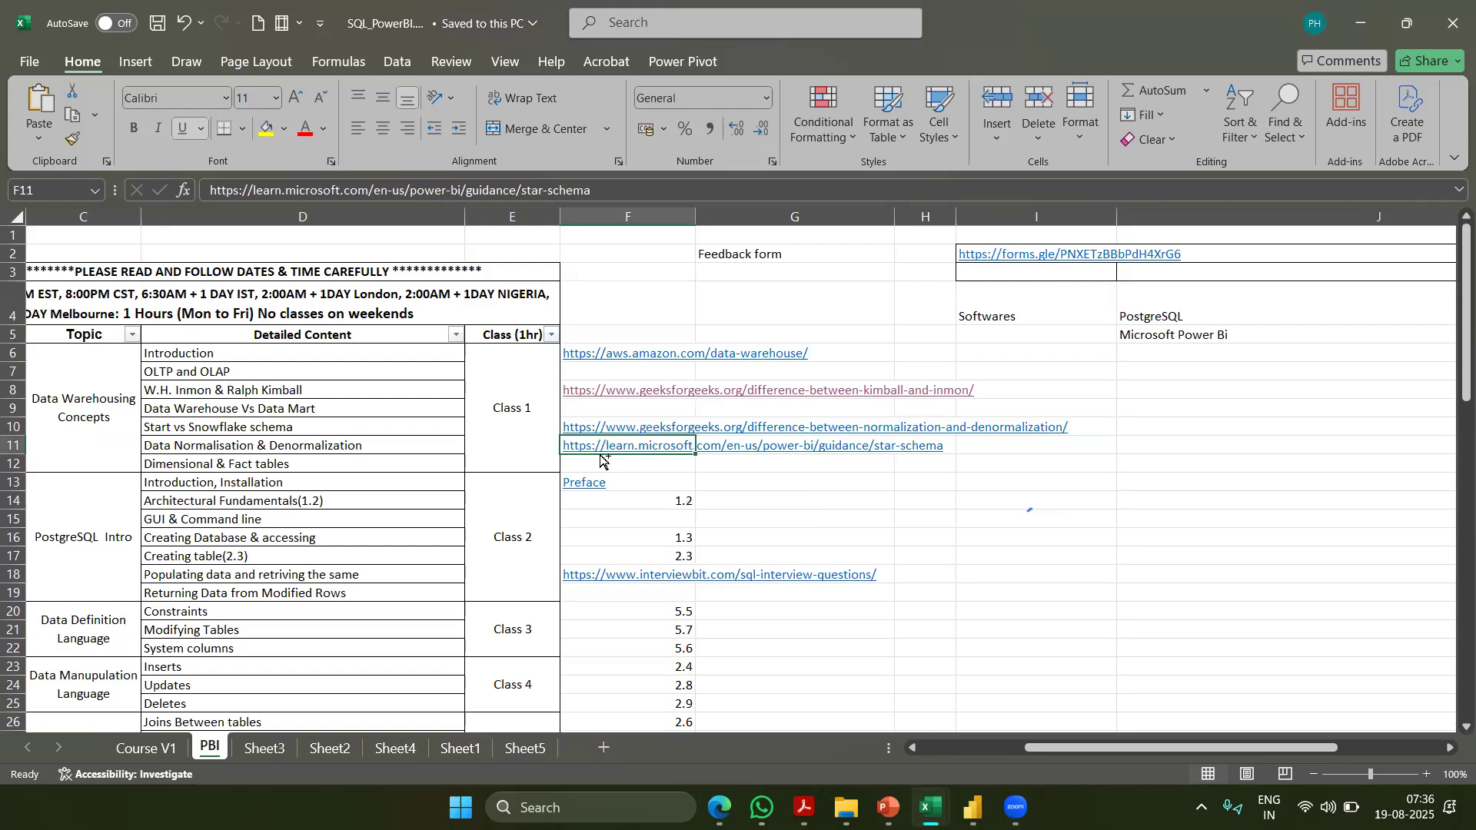
left_click(600, 448)
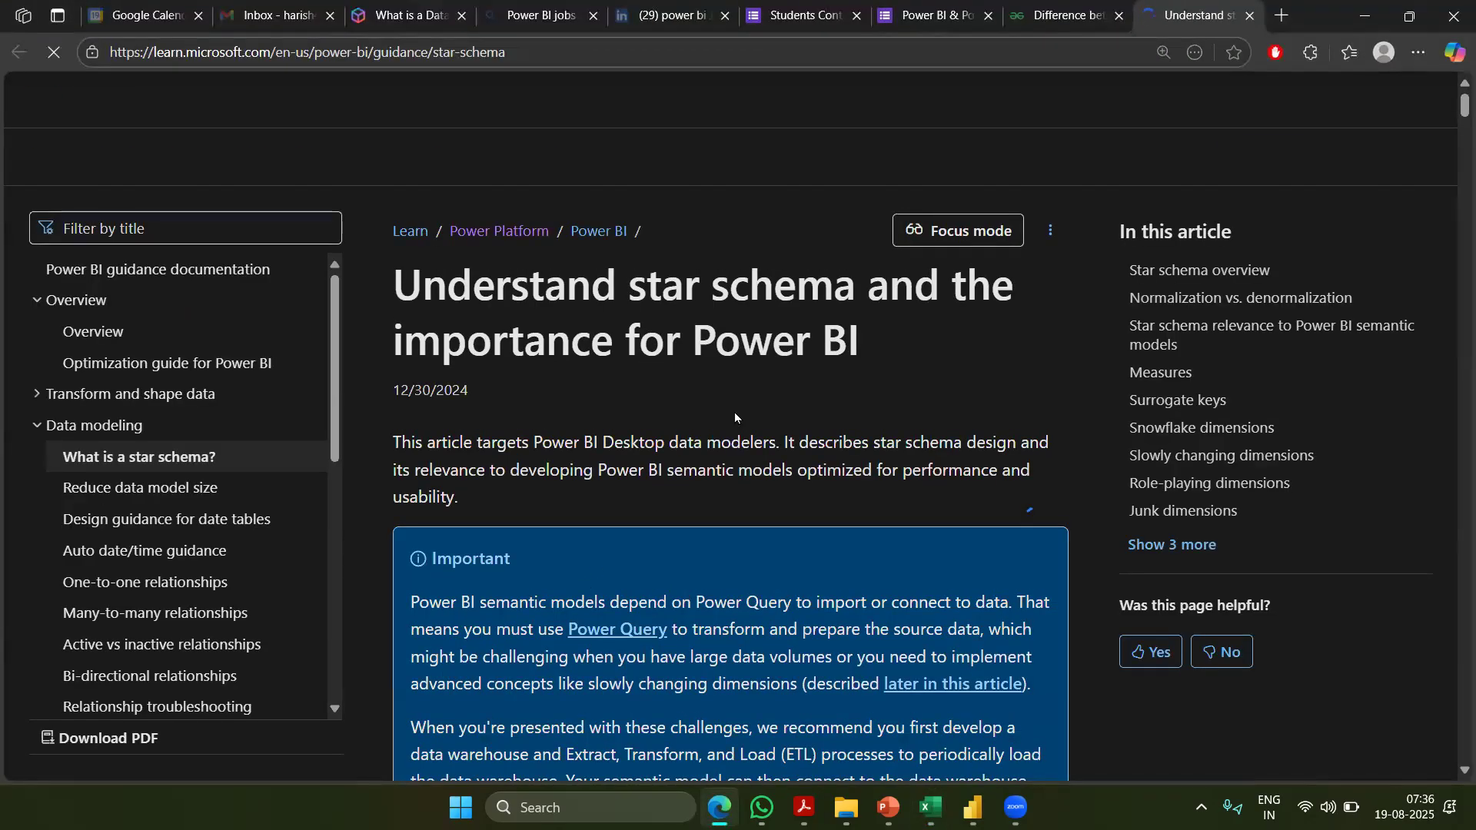
scroll(735, 412, "down", 15)
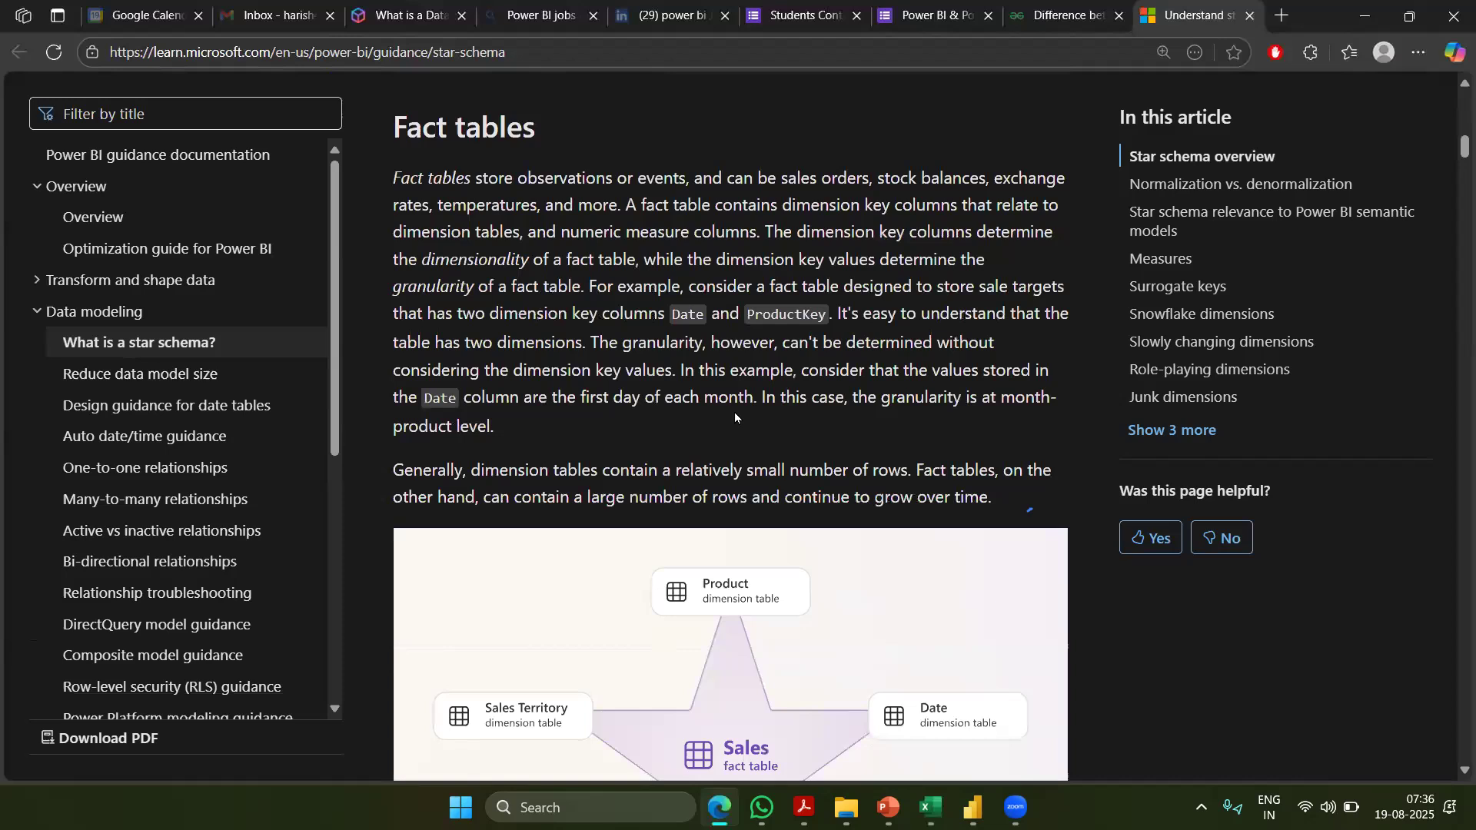
scroll(734, 412, "down", 4)
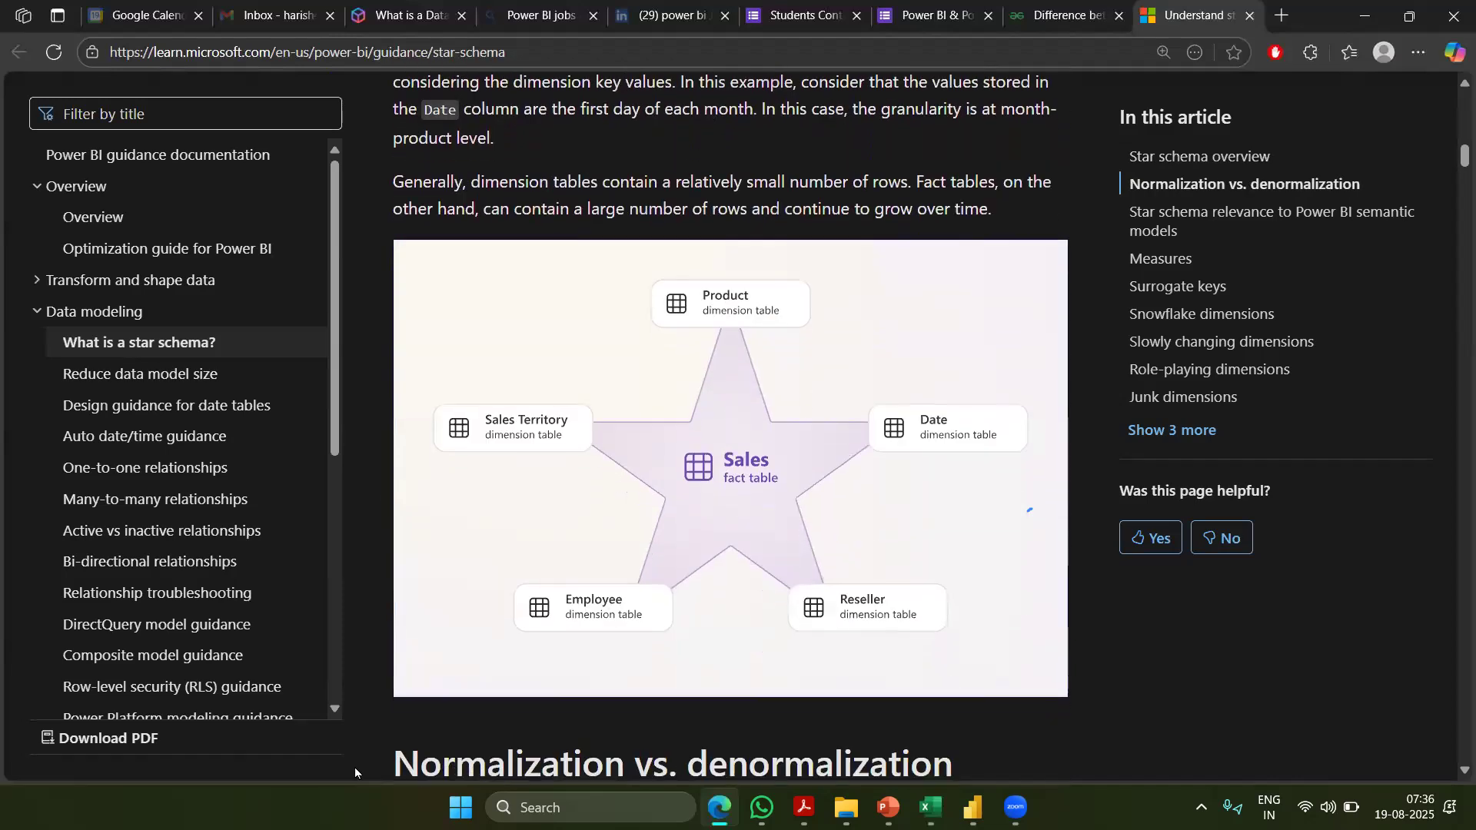
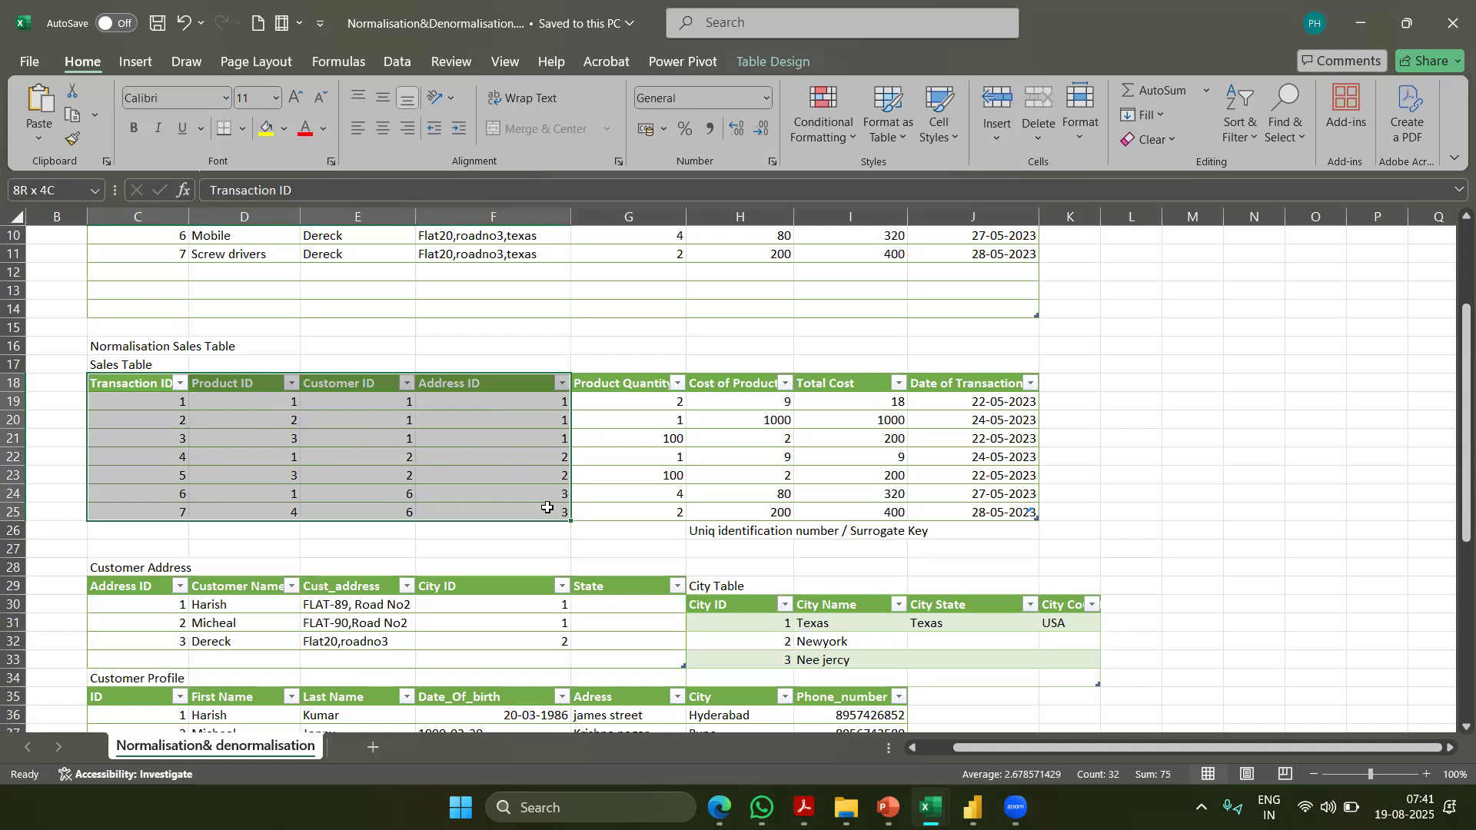
Clear the highlight on C18:F25 of the normalised Sales Table by selecting the Product Quantity cell G24
left_click(625, 503)
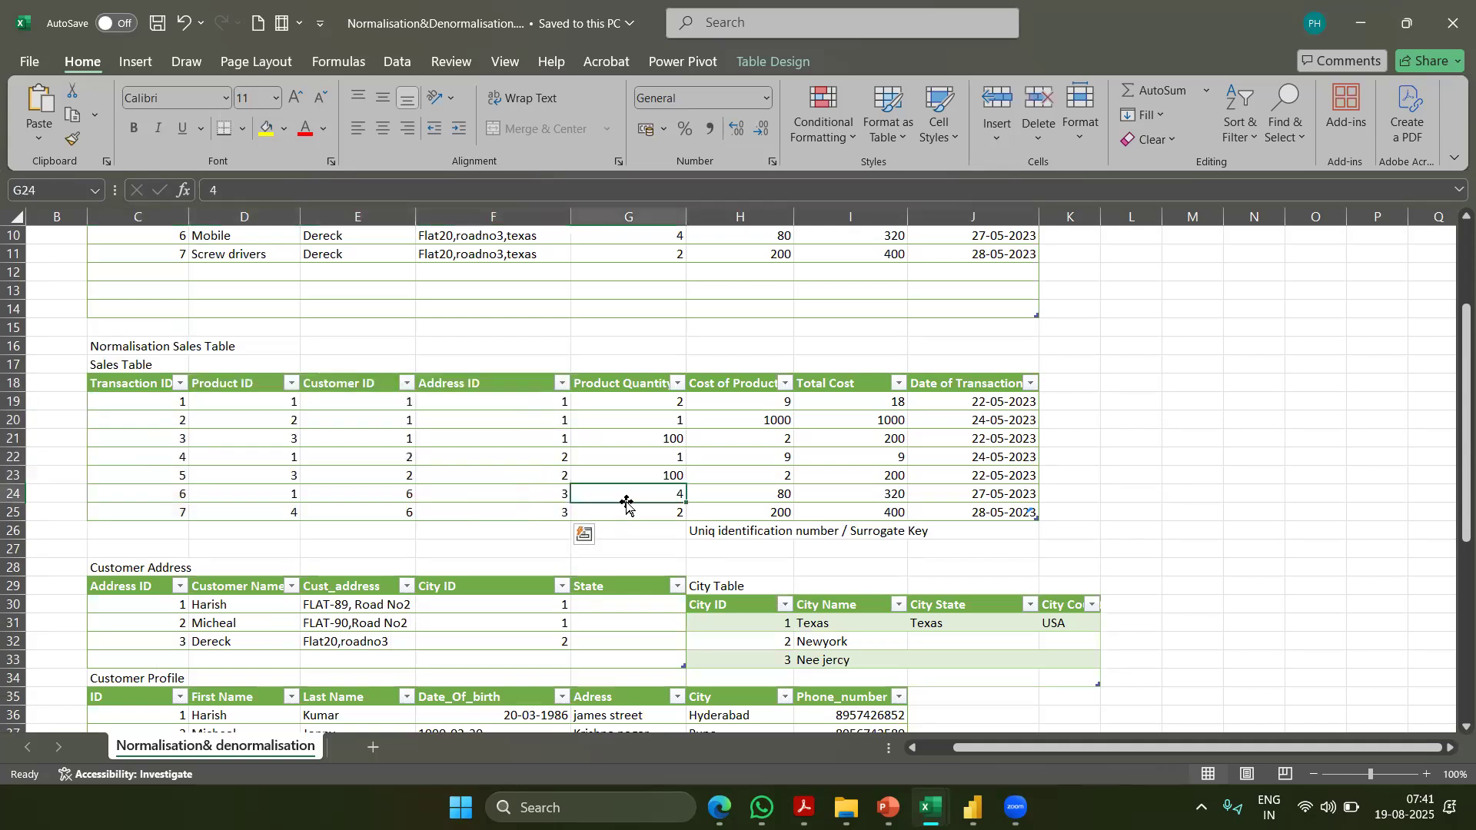
Highlight the Sales Table values from C19 and match Product ID D19 to the first Product Profile row, starting at C47
left_click(158, 404)
left_click_drag(184, 404, 800, 480)
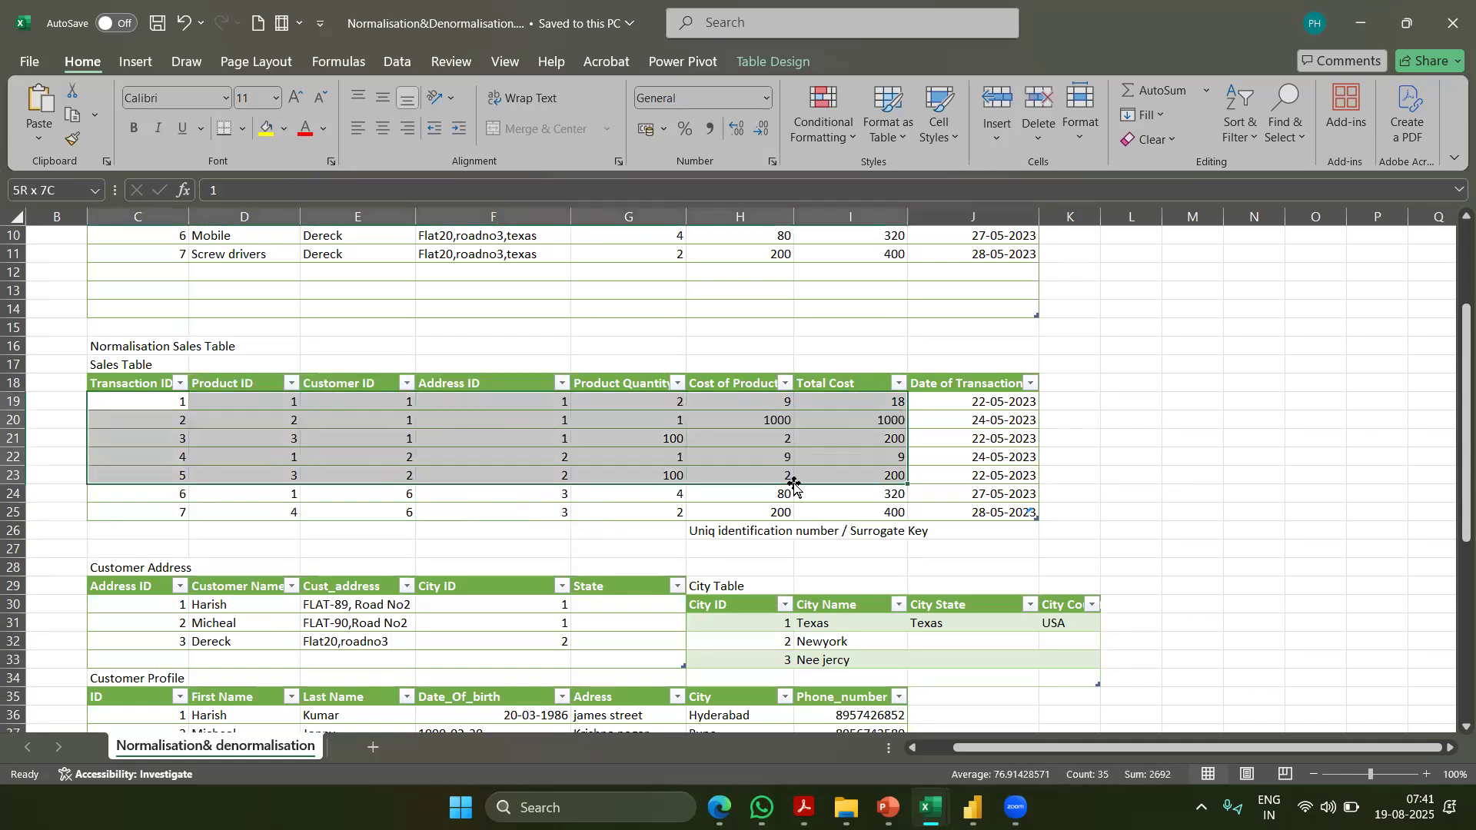
left_click(243, 404)
scroll(242, 404, "down", 2)
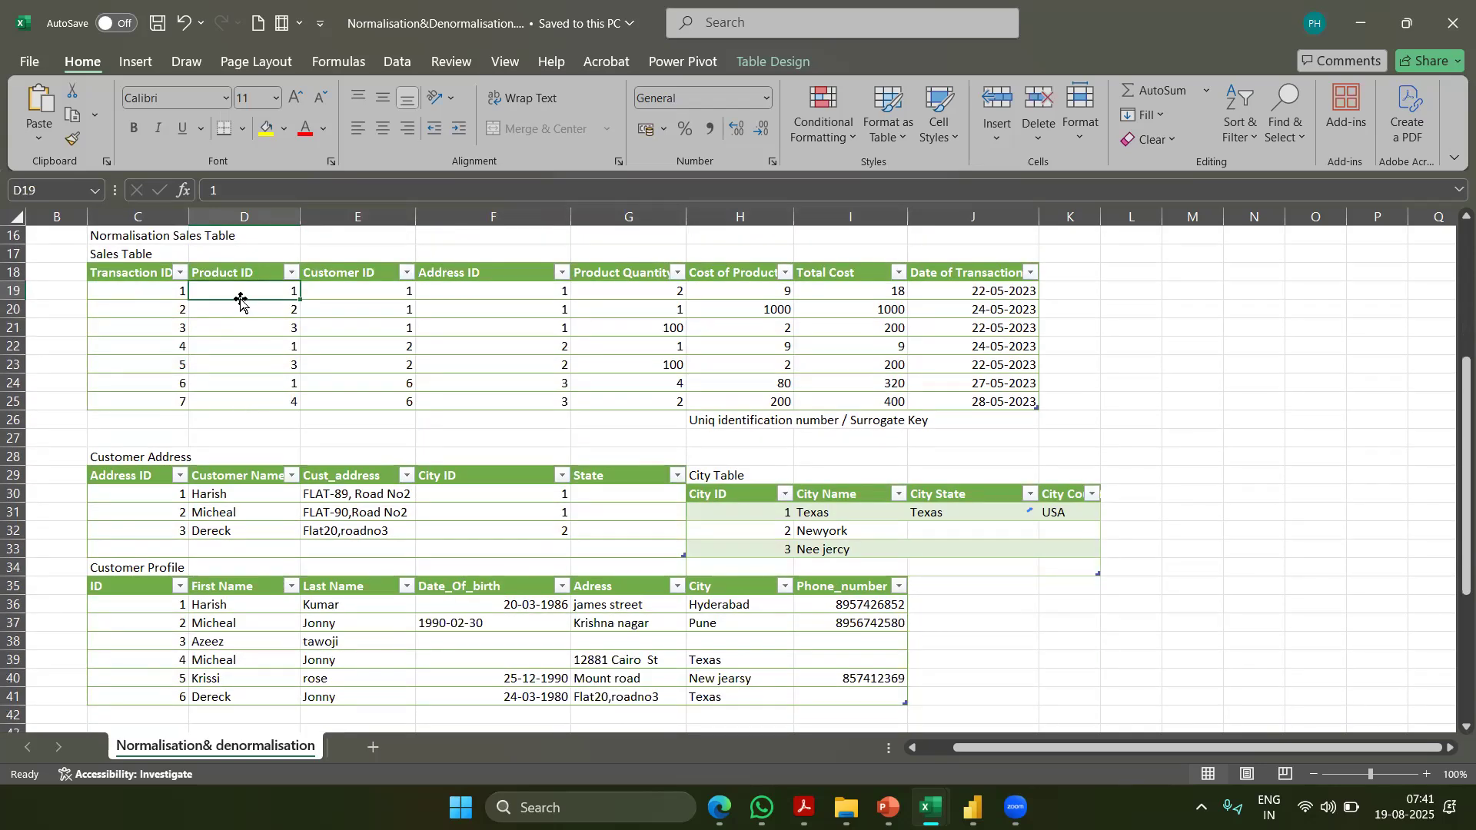
scroll(241, 300, "down", 3)
left_click(116, 643)
left_click_drag(275, 638, 767, 644)
Highlight the Sales Table values C19:I25 and its Product Quantity column G18:G25
scroll(765, 642, "up", 4)
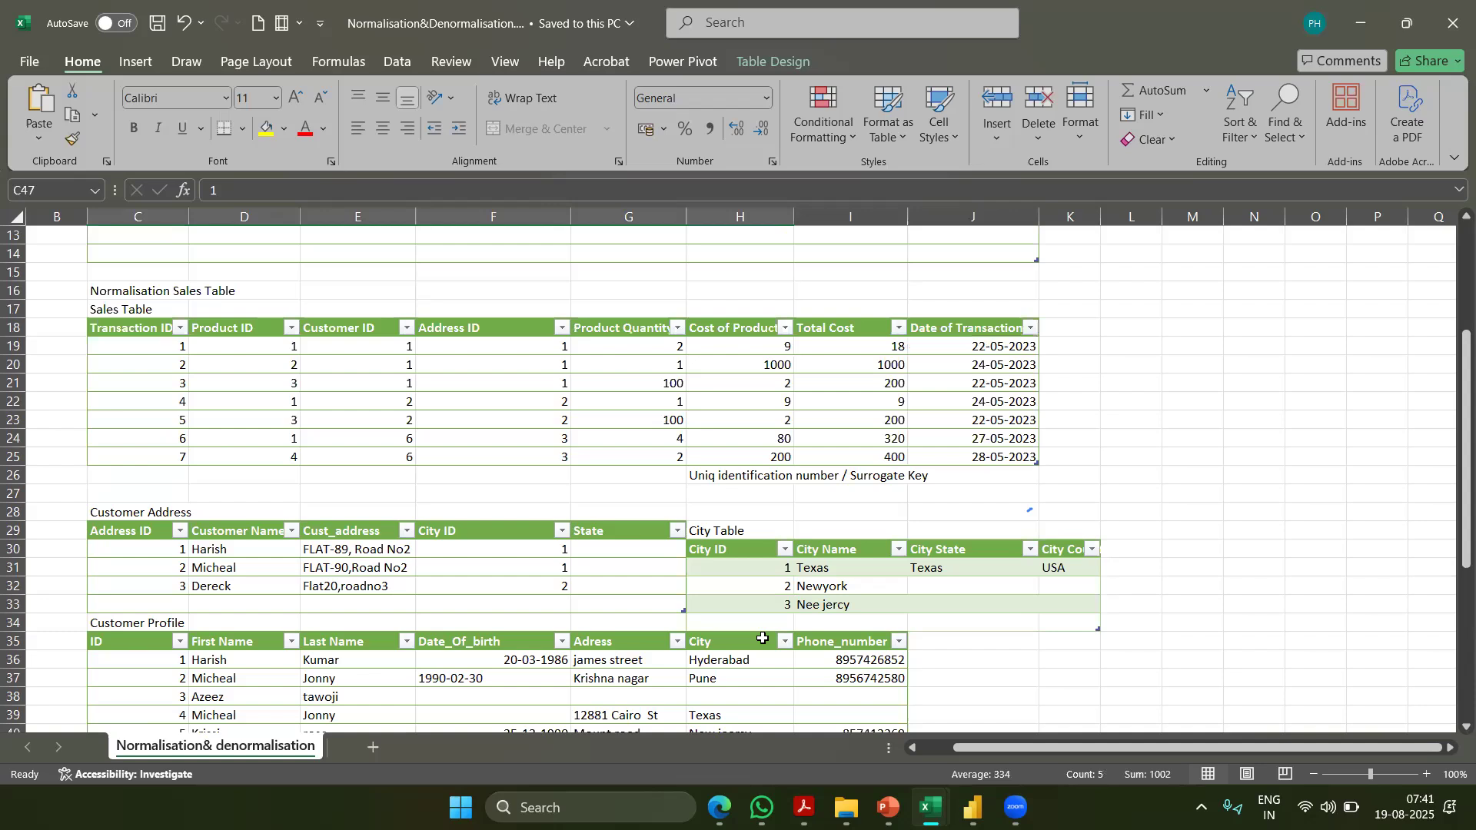
left_click(143, 343)
left_click_drag(143, 335, 889, 451)
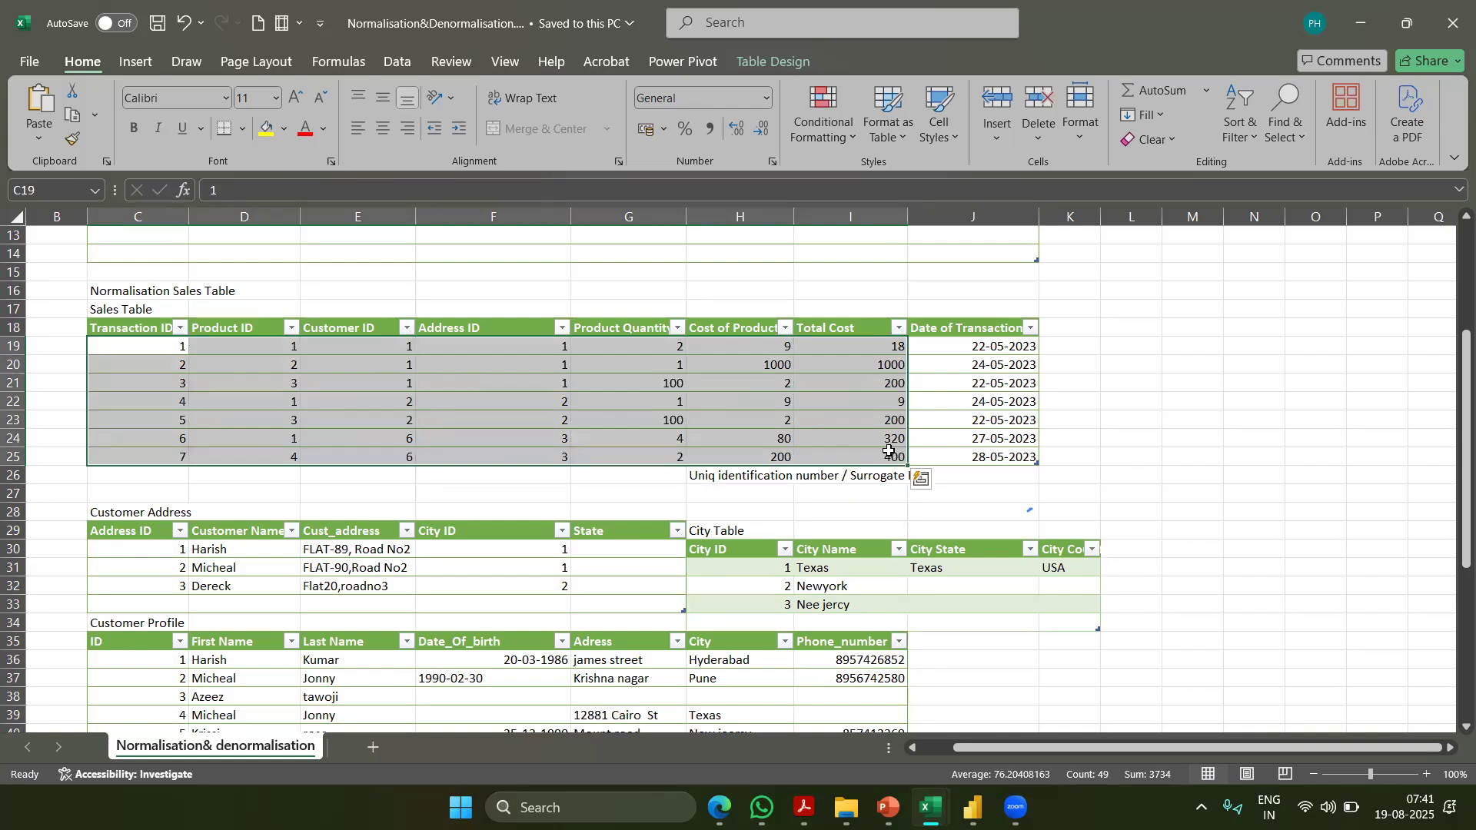
left_click_drag(620, 328, 618, 455)
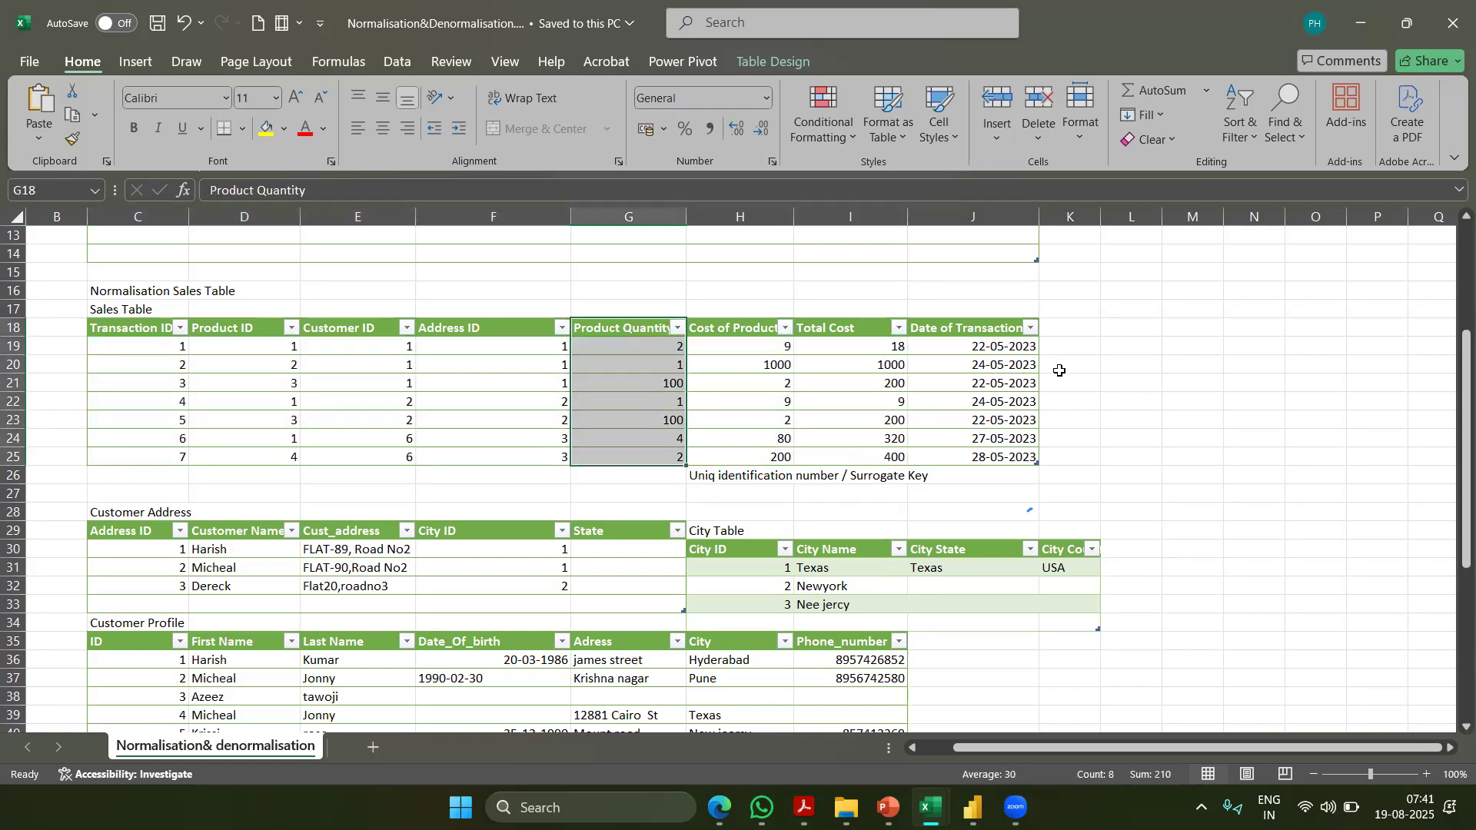
left_click_drag(863, 320, 867, 399)
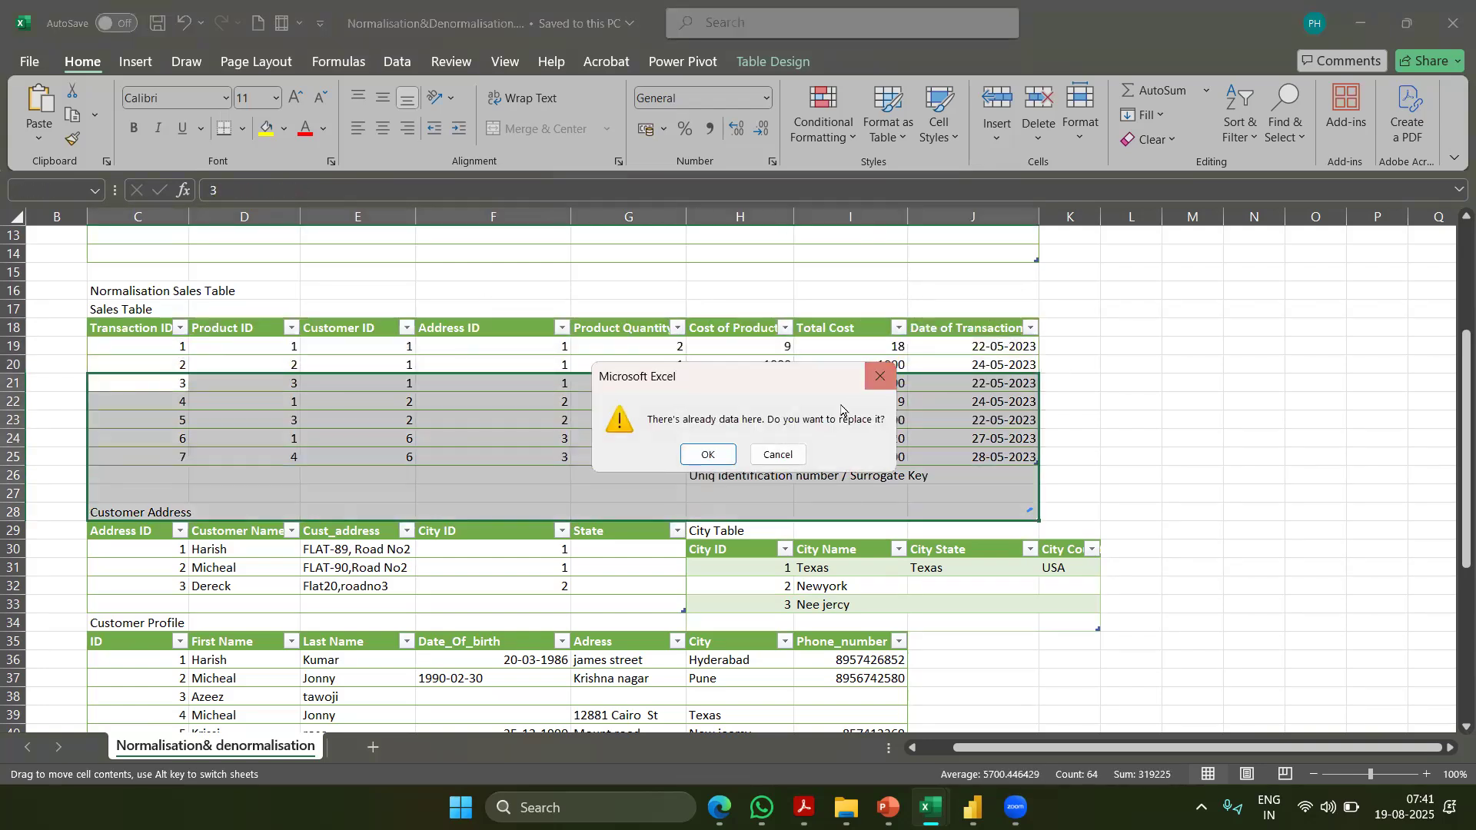
left_click(778, 455)
Point out the laptop name in D48 and the Food Items category in E49 of the Product Profile table
scroll(725, 461, "down", 7)
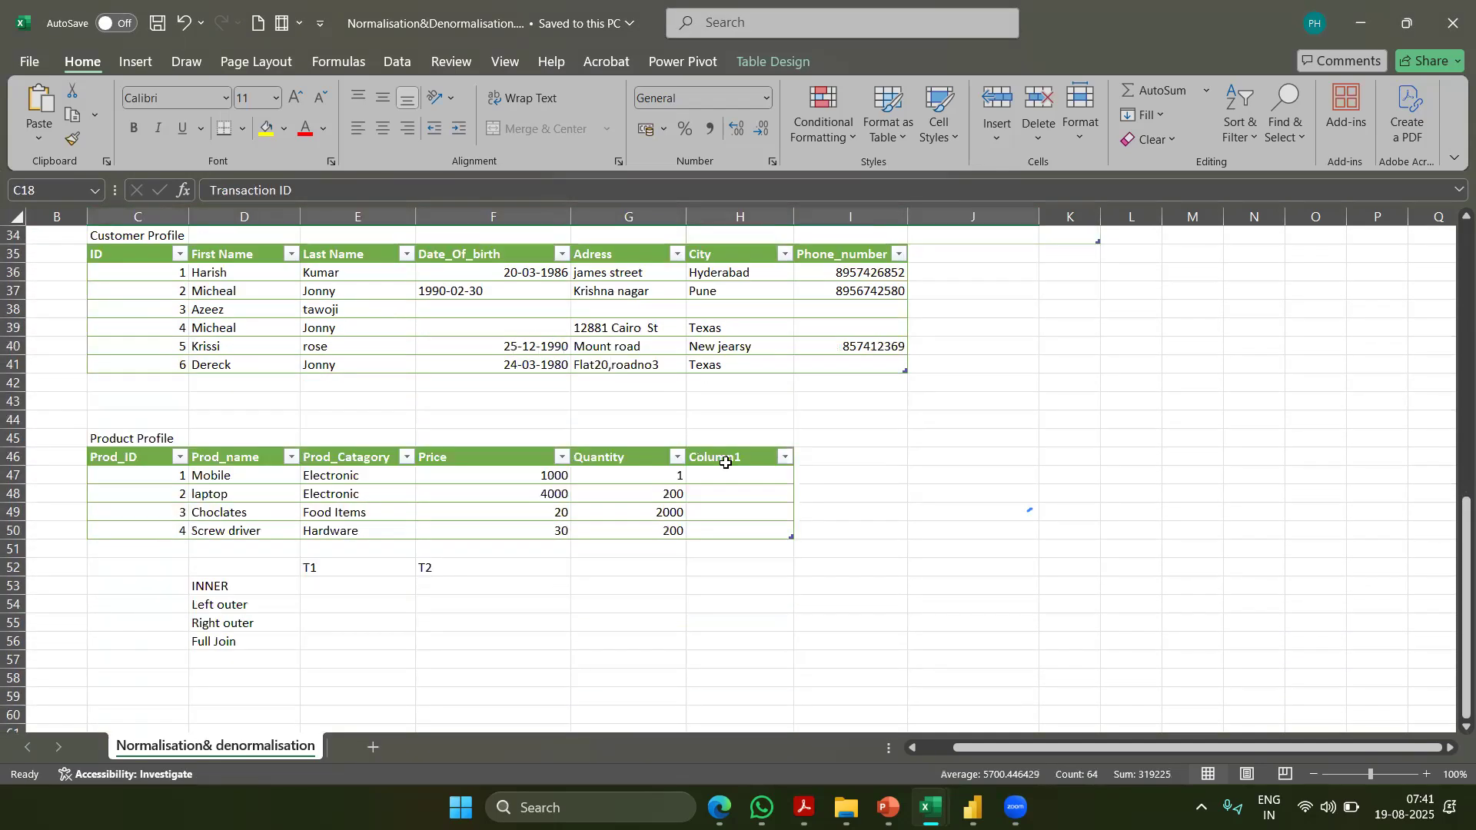
left_click(254, 496)
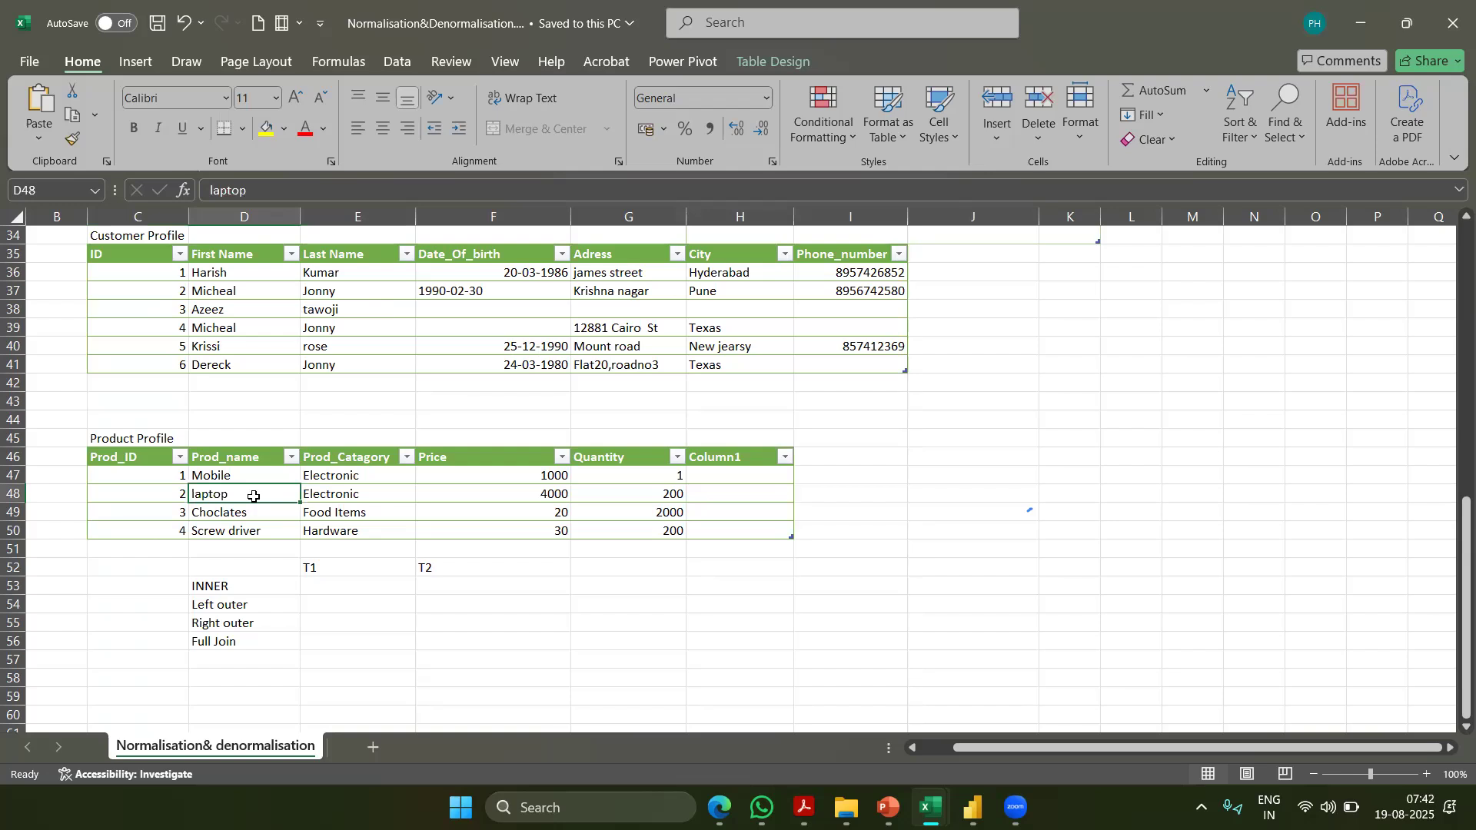
left_click(355, 514)
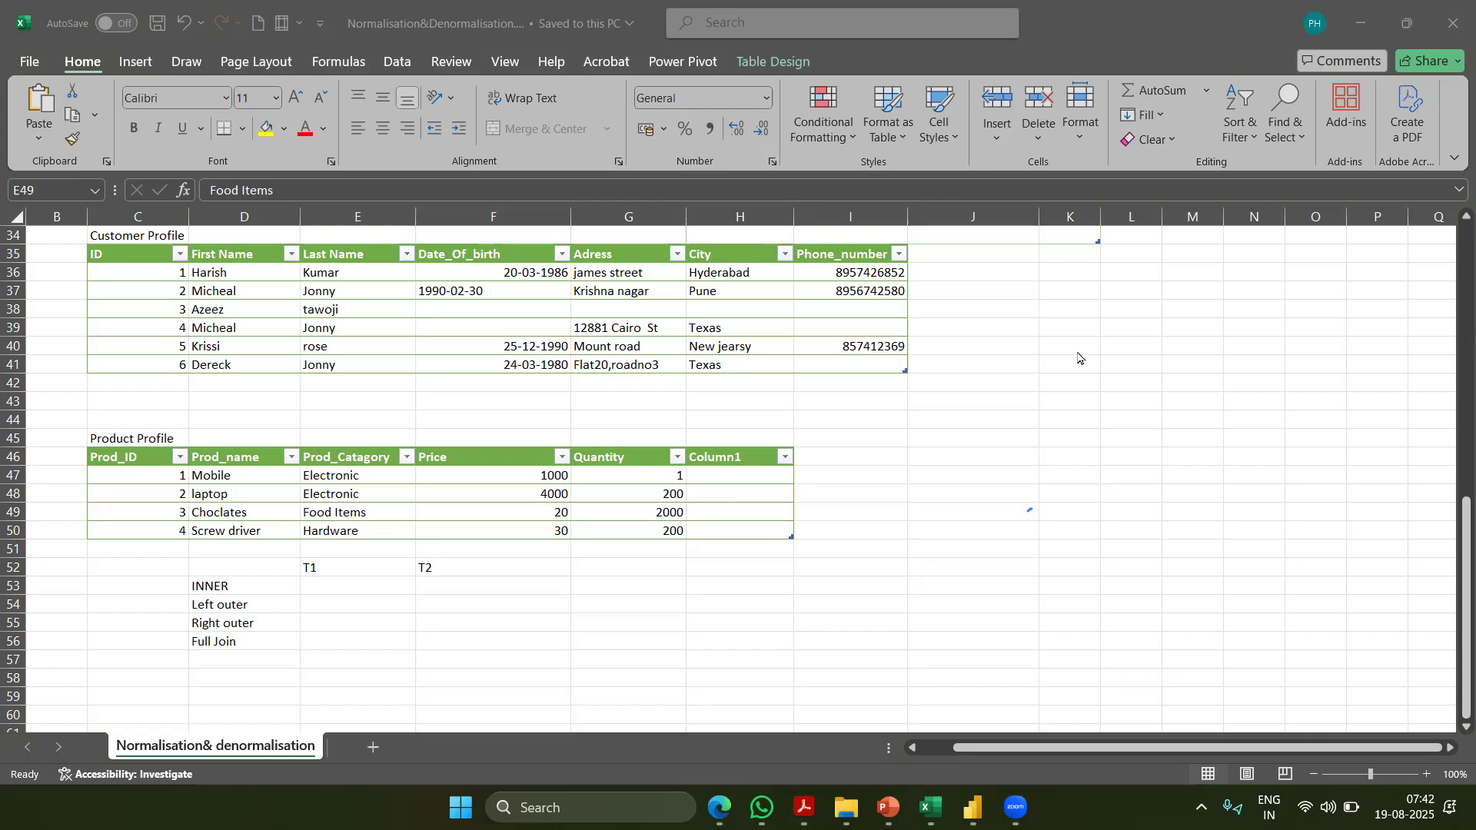
Match Product IDs D19:D20 in the normalised Sales Table to the product rows C47:F48 in Product Profile
scroll(1083, 361, "up", 7)
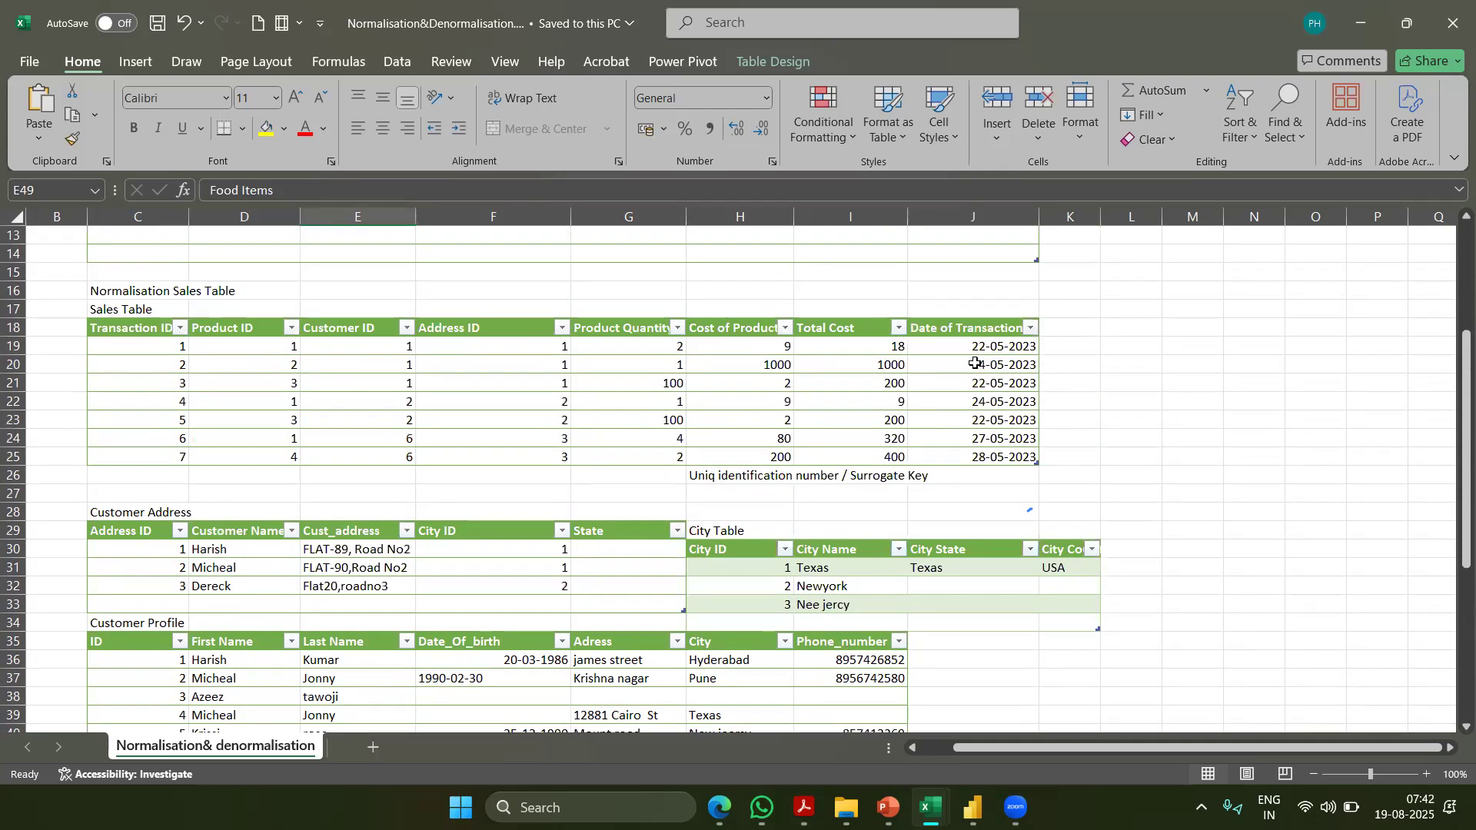
left_click_drag(254, 347, 261, 371)
scroll(261, 370, "down", 7)
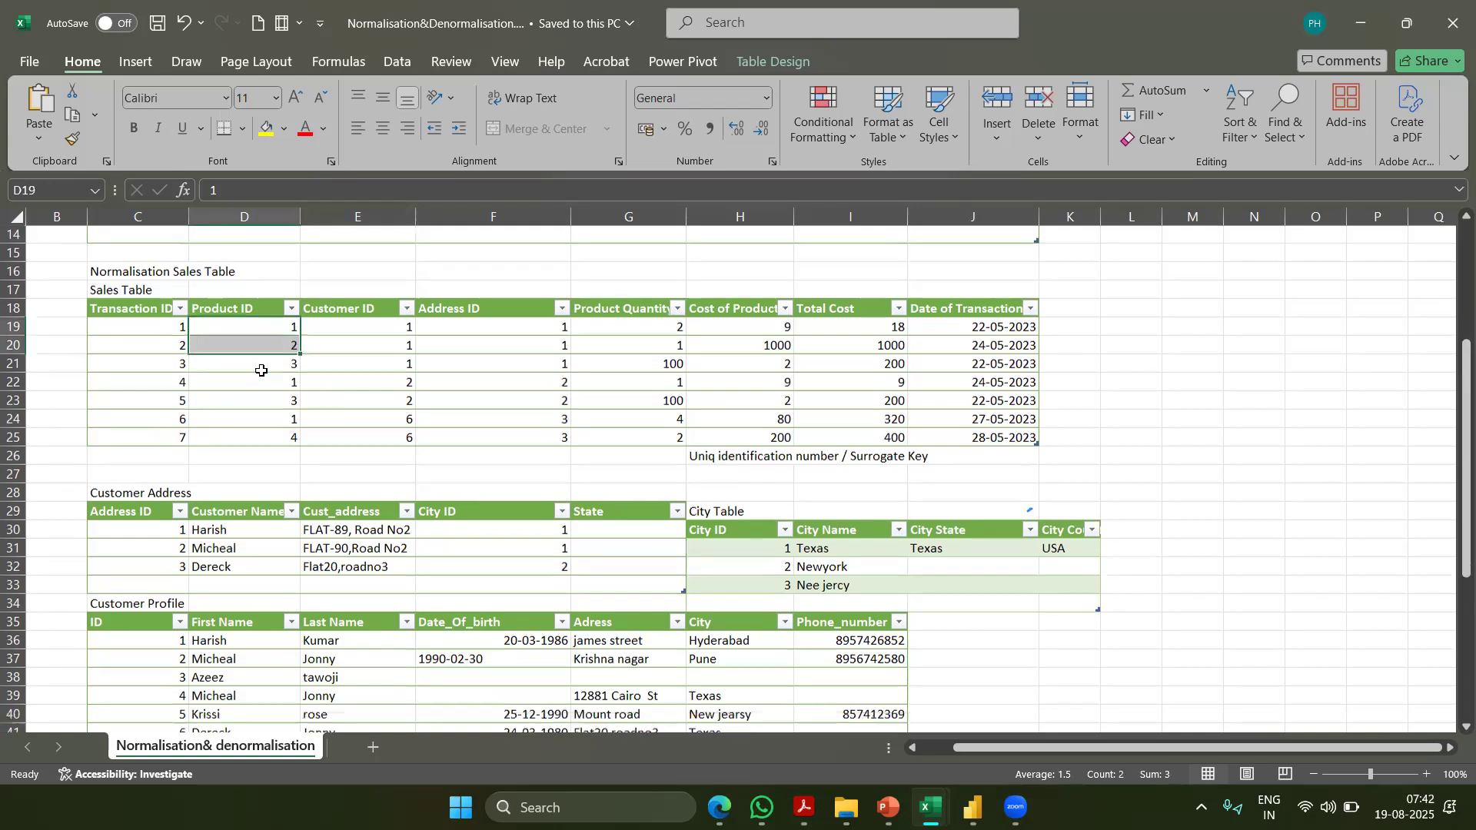
left_click_drag(135, 474, 554, 492)
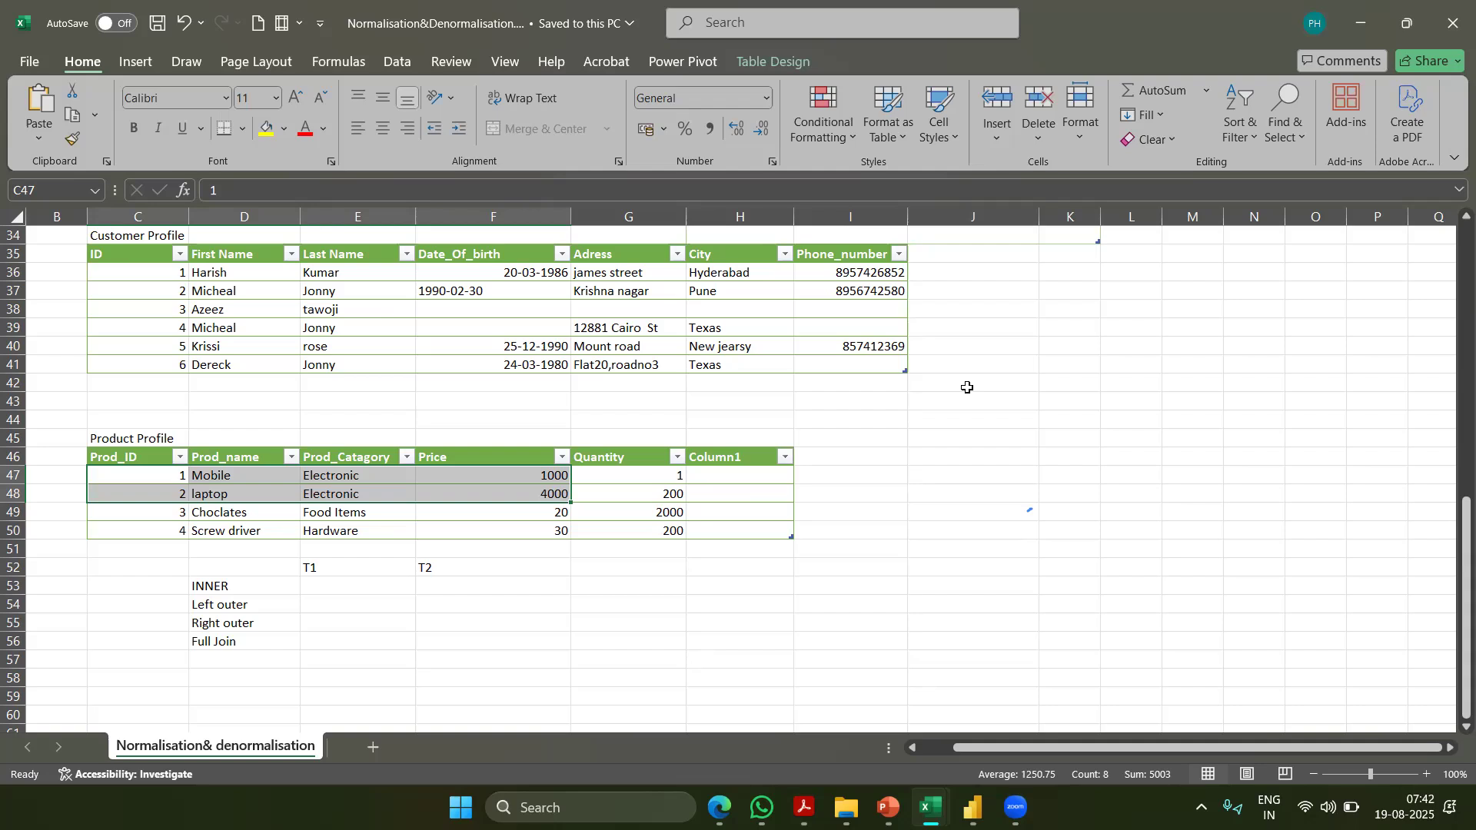
Check the detailed schedule in the Acrobat PDF, and switch to the Microsoft star-schema diagram in Edge
left_click(804, 807)
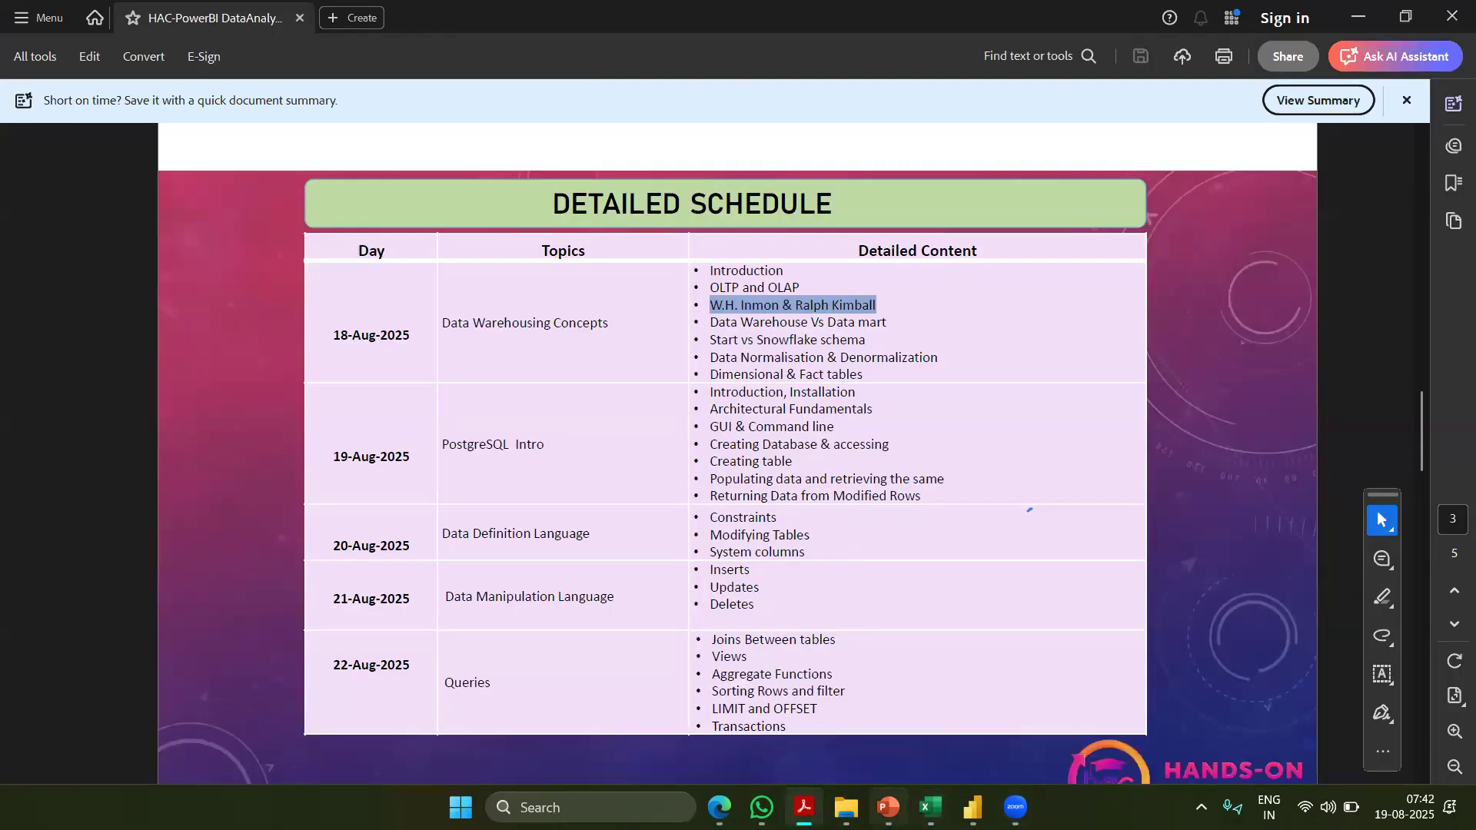
left_click(538, 807)
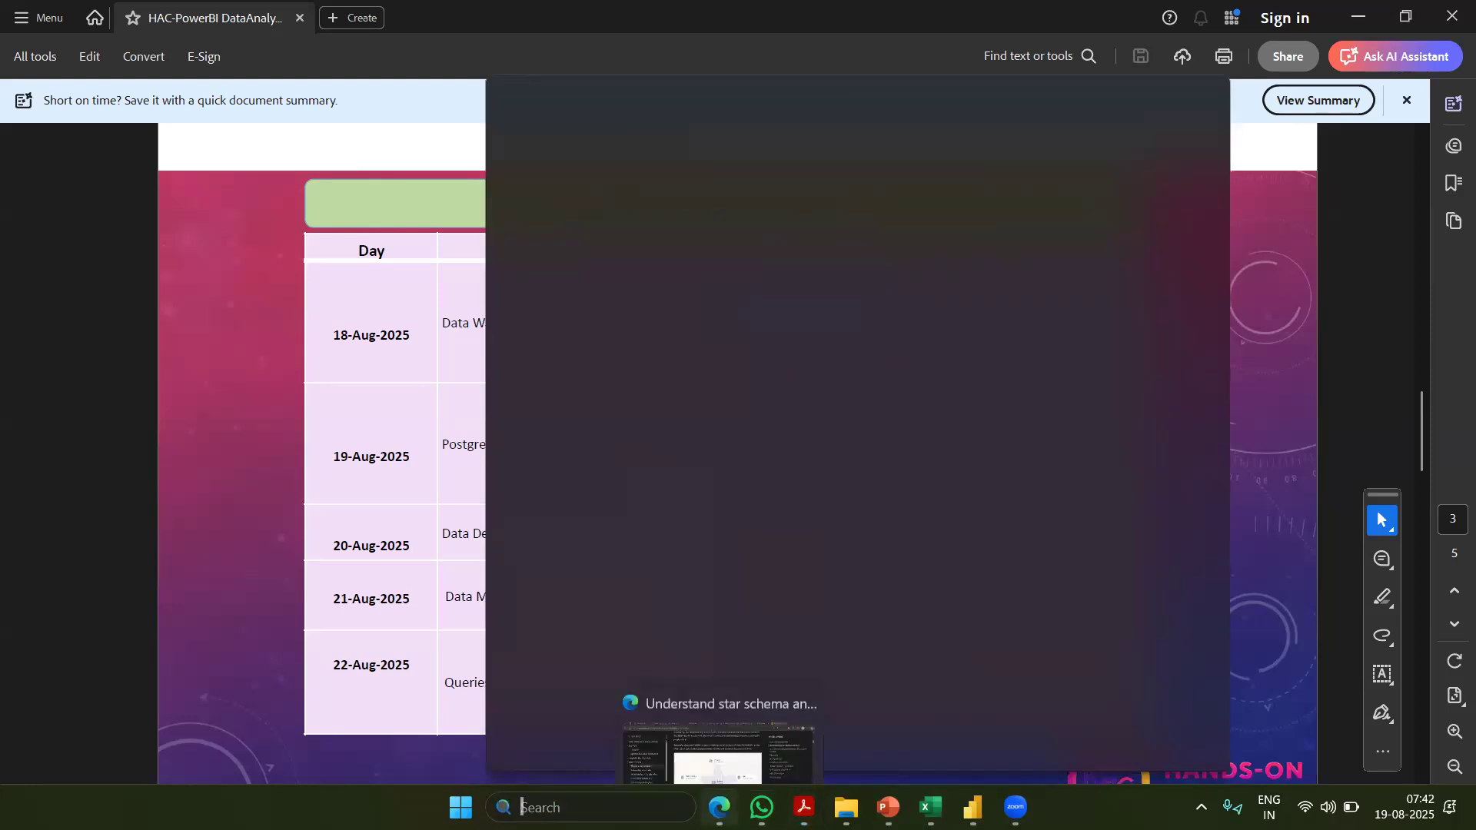
left_click(718, 807)
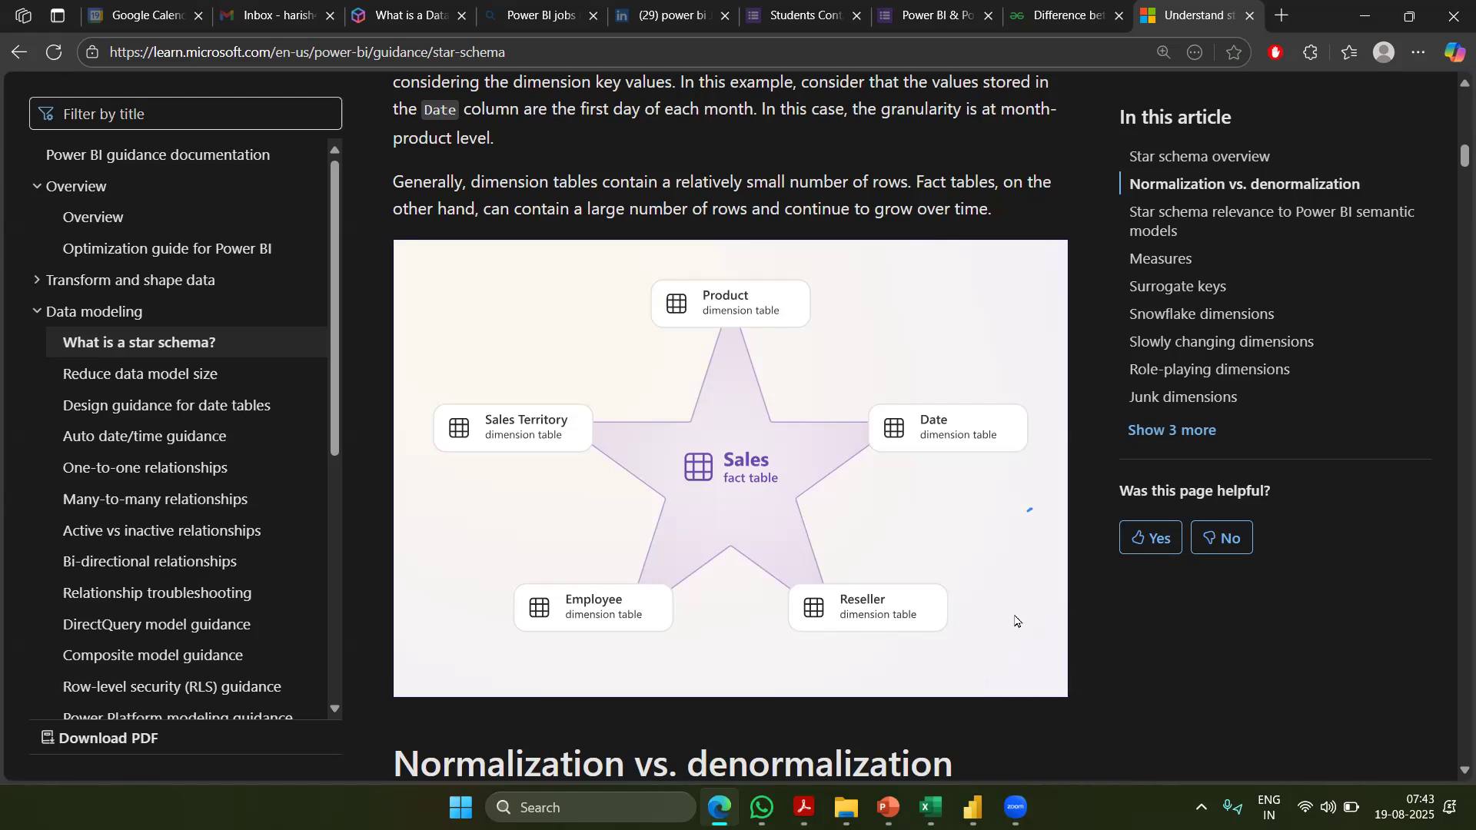
Switch to the Normalisation and Denormalisation workbook in Excel and highlight the Customer Address table C29:G32, including its address cell E32
key("alt+Tab")
key("alt+Tab")
key("alt+Tab")
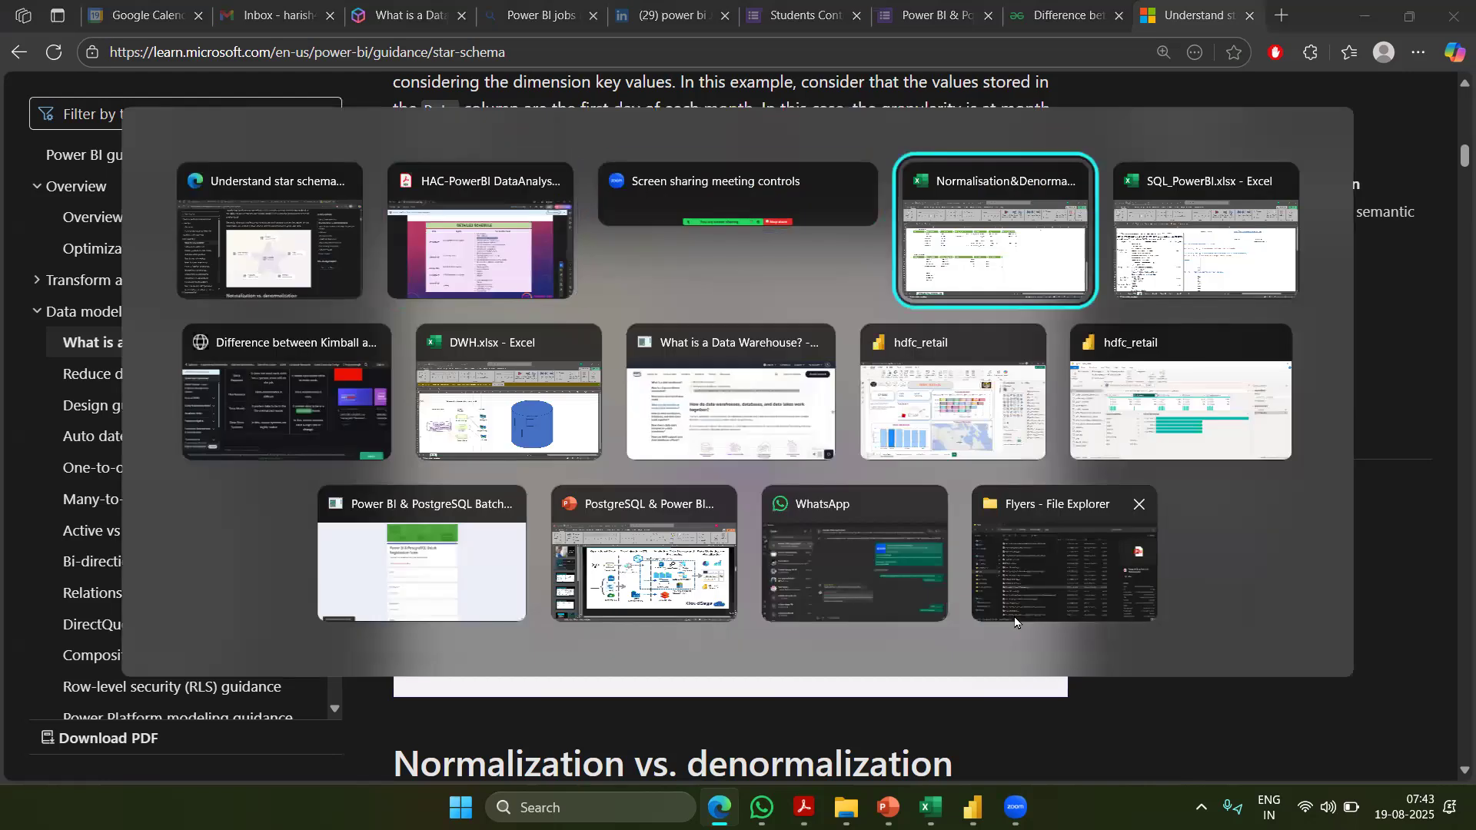
scroll(306, 379, "up", 3)
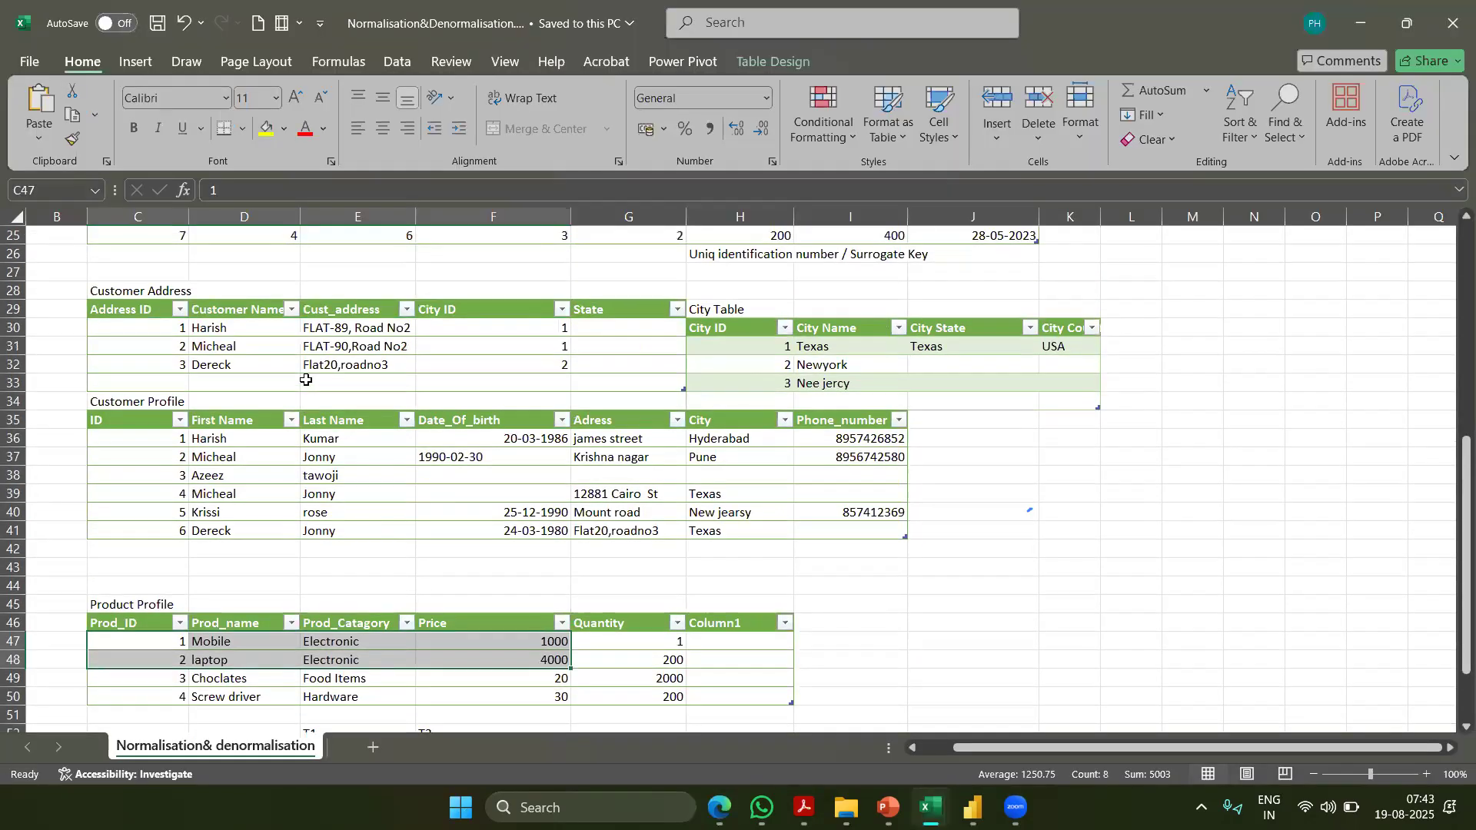
left_click_drag(116, 424, 636, 478)
scroll(636, 484, "up", 1)
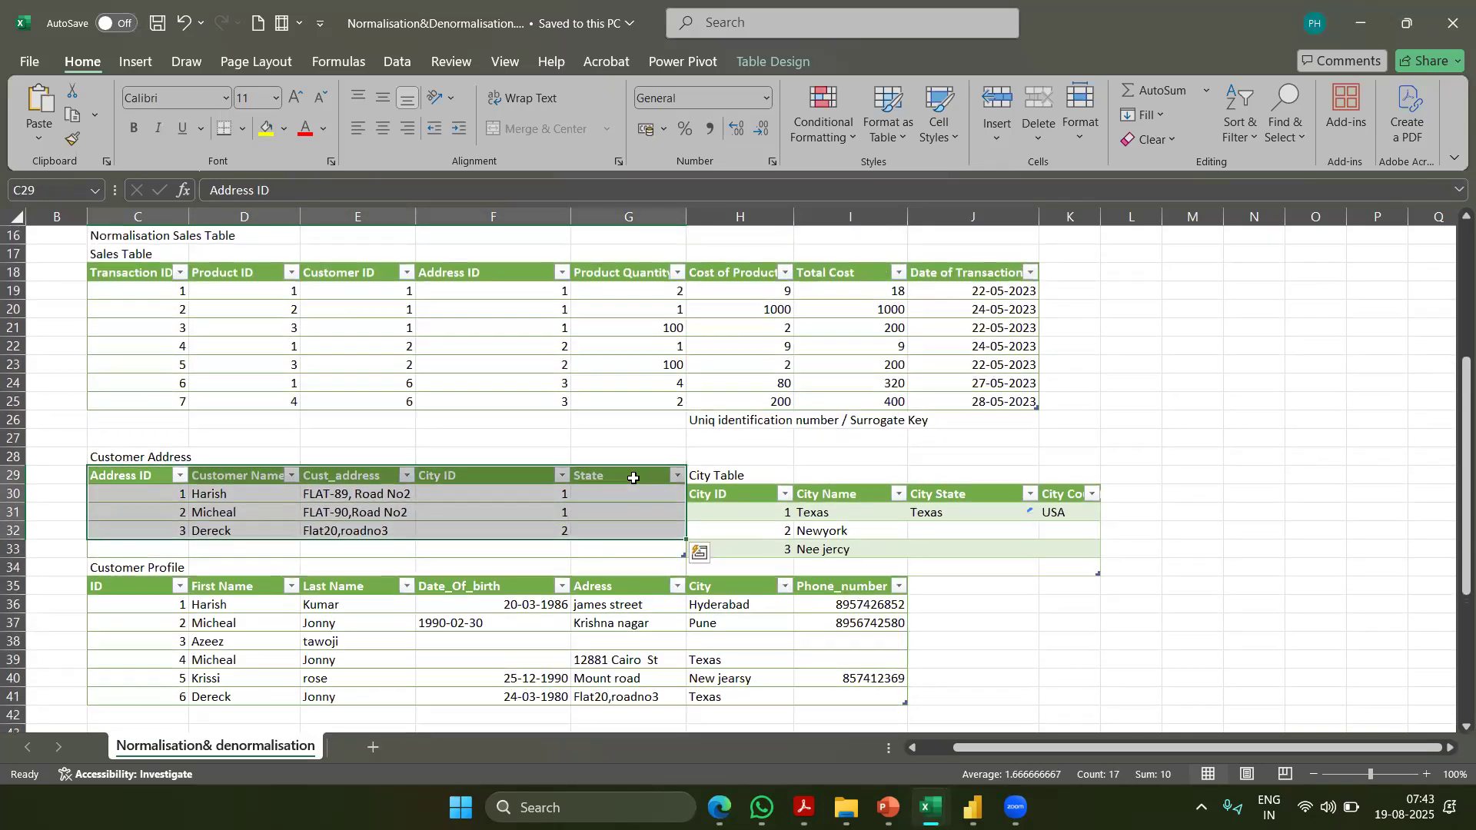
left_click(378, 529)
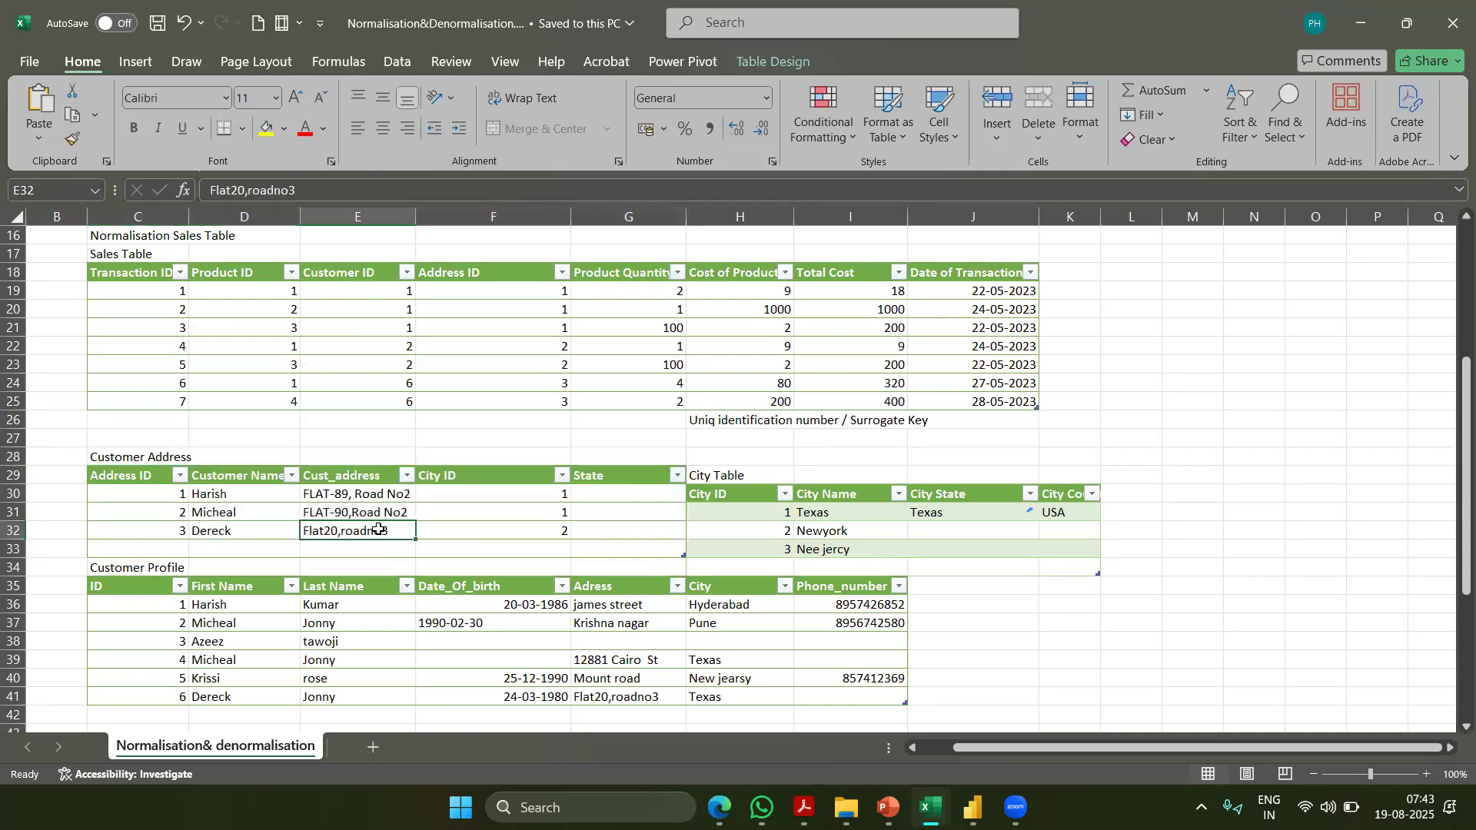
Highlight City ID and State in F29:G30, and match City IDs F30:F31 to the Texas row H31:K31 of the City Table
left_click(492, 484)
left_click_drag(492, 484, 599, 493)
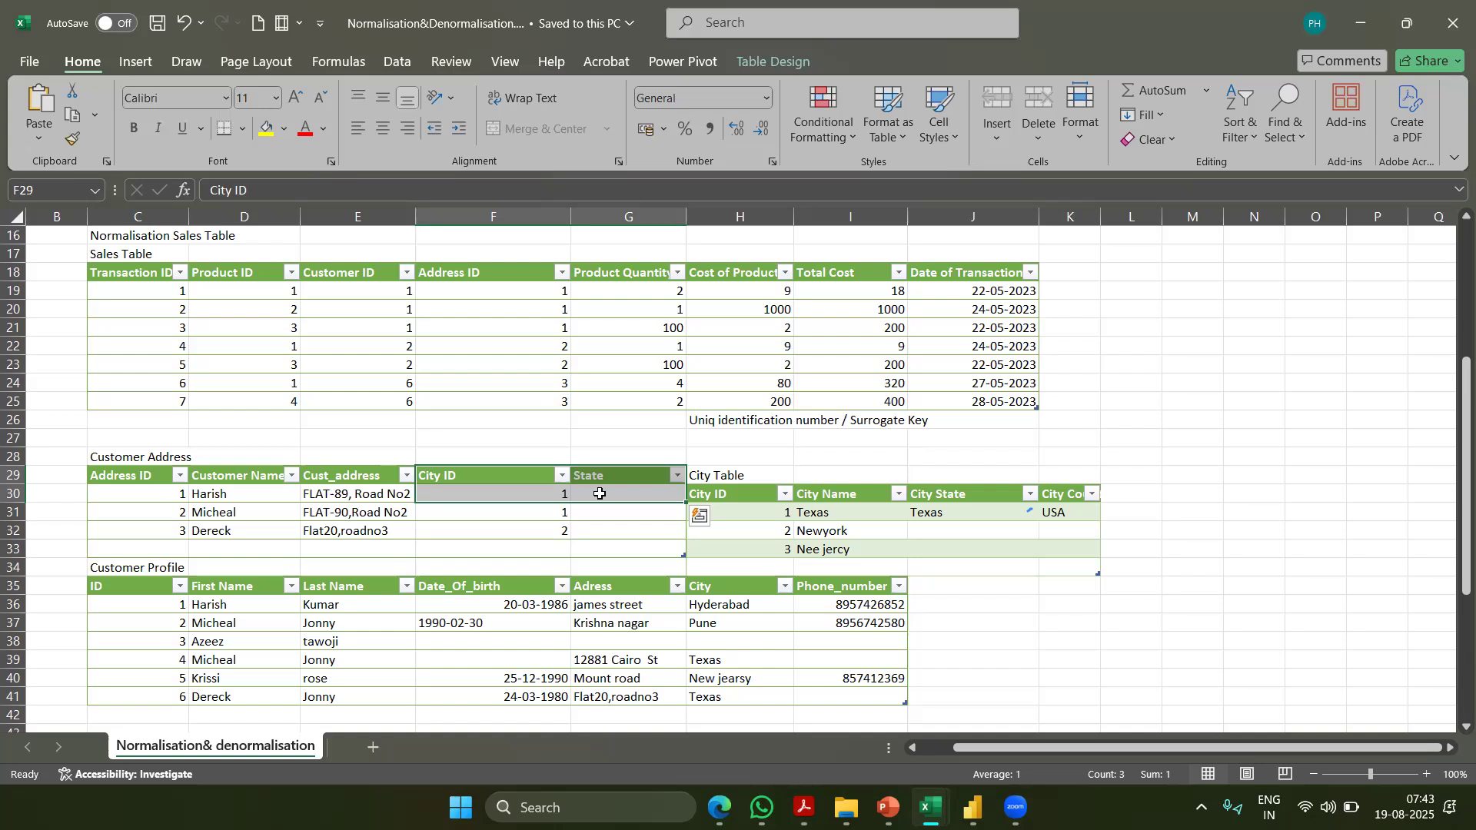
left_click(742, 517)
left_click_drag(783, 517, 1051, 521)
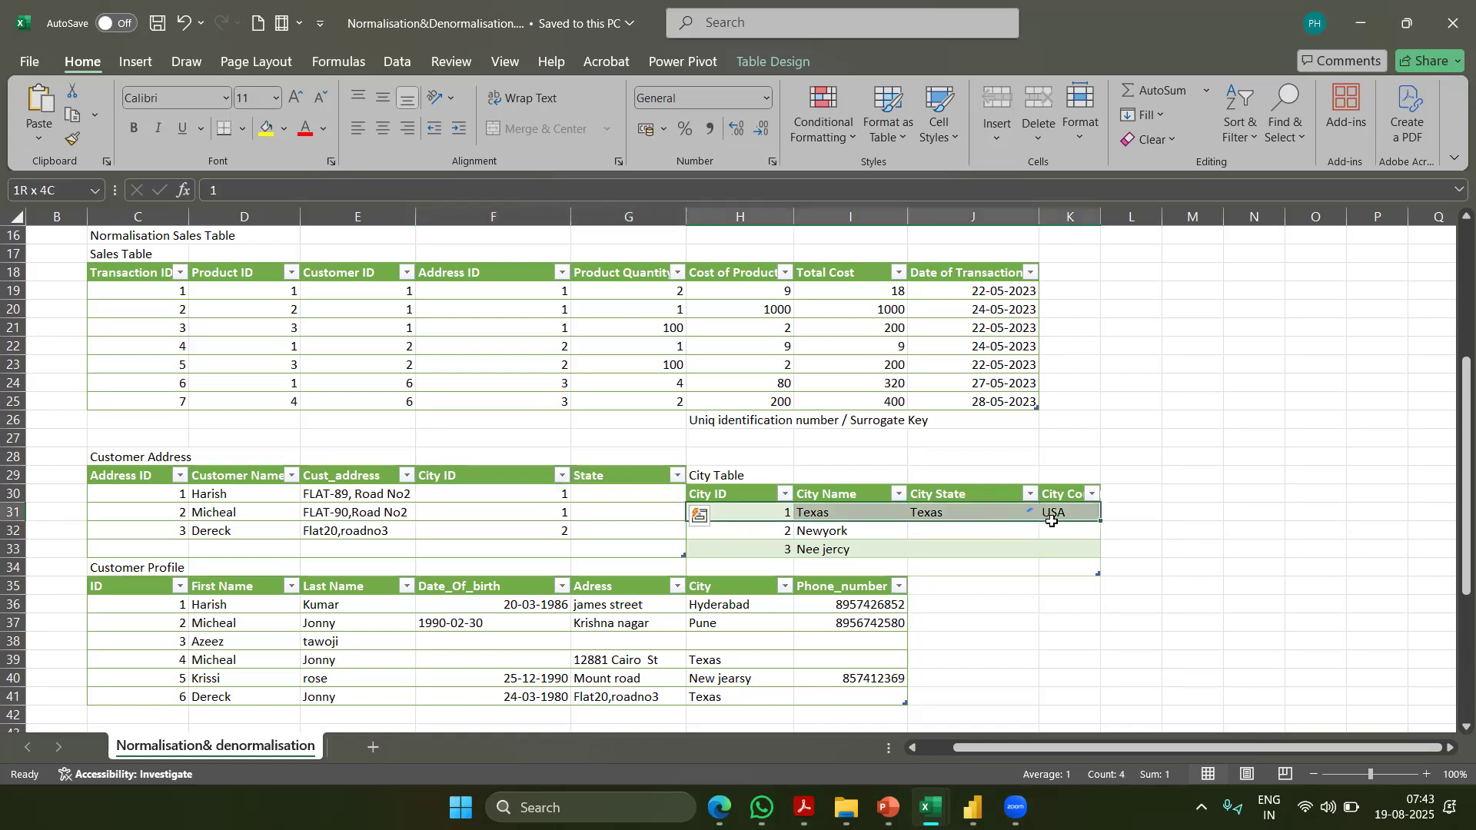
left_click(722, 516)
left_click_drag(461, 494, 471, 518)
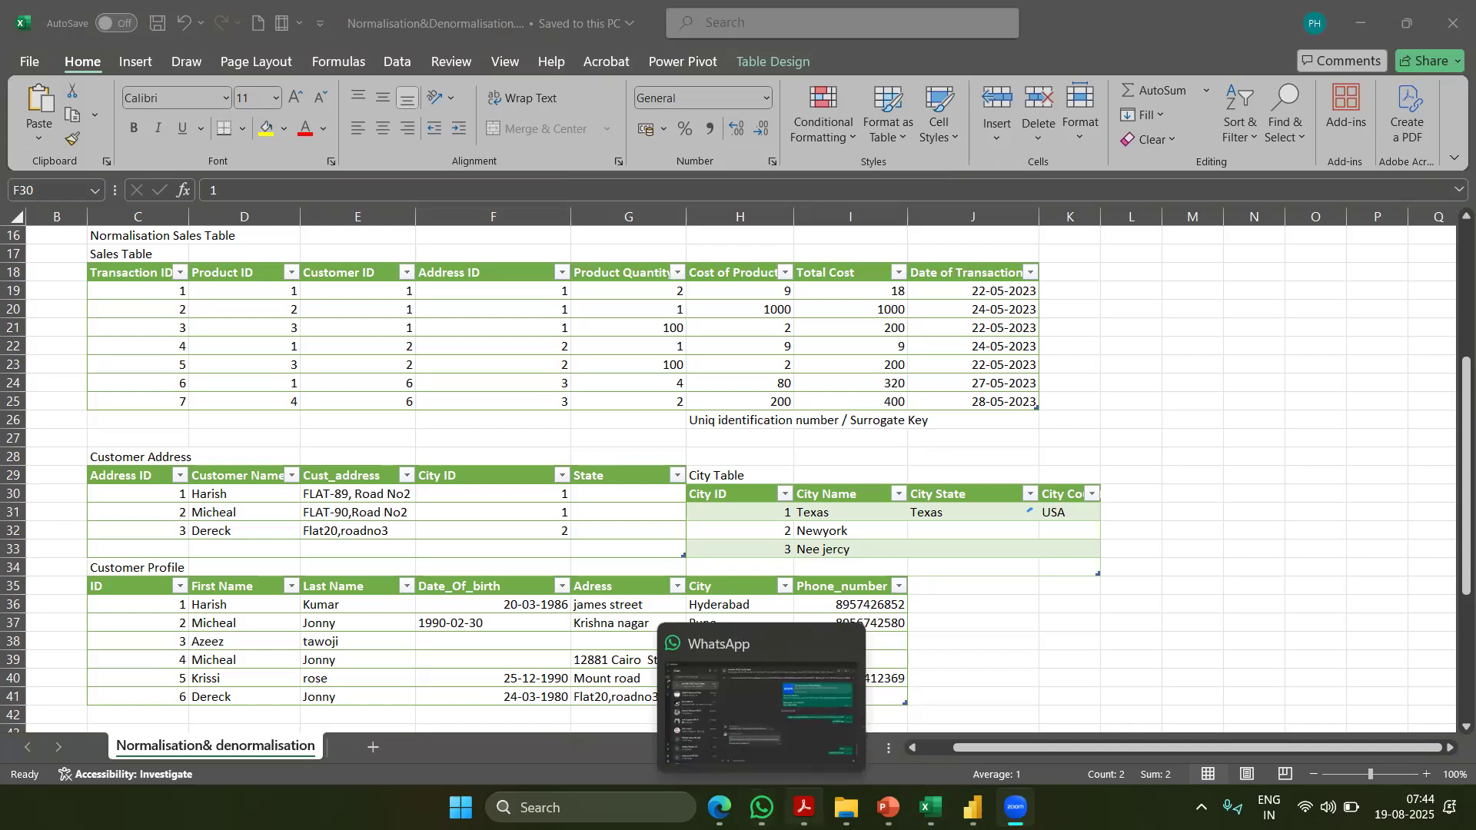
Review the PDF's detailed schedule in Acrobat and return to the star-schema article in Edge
left_click(804, 807)
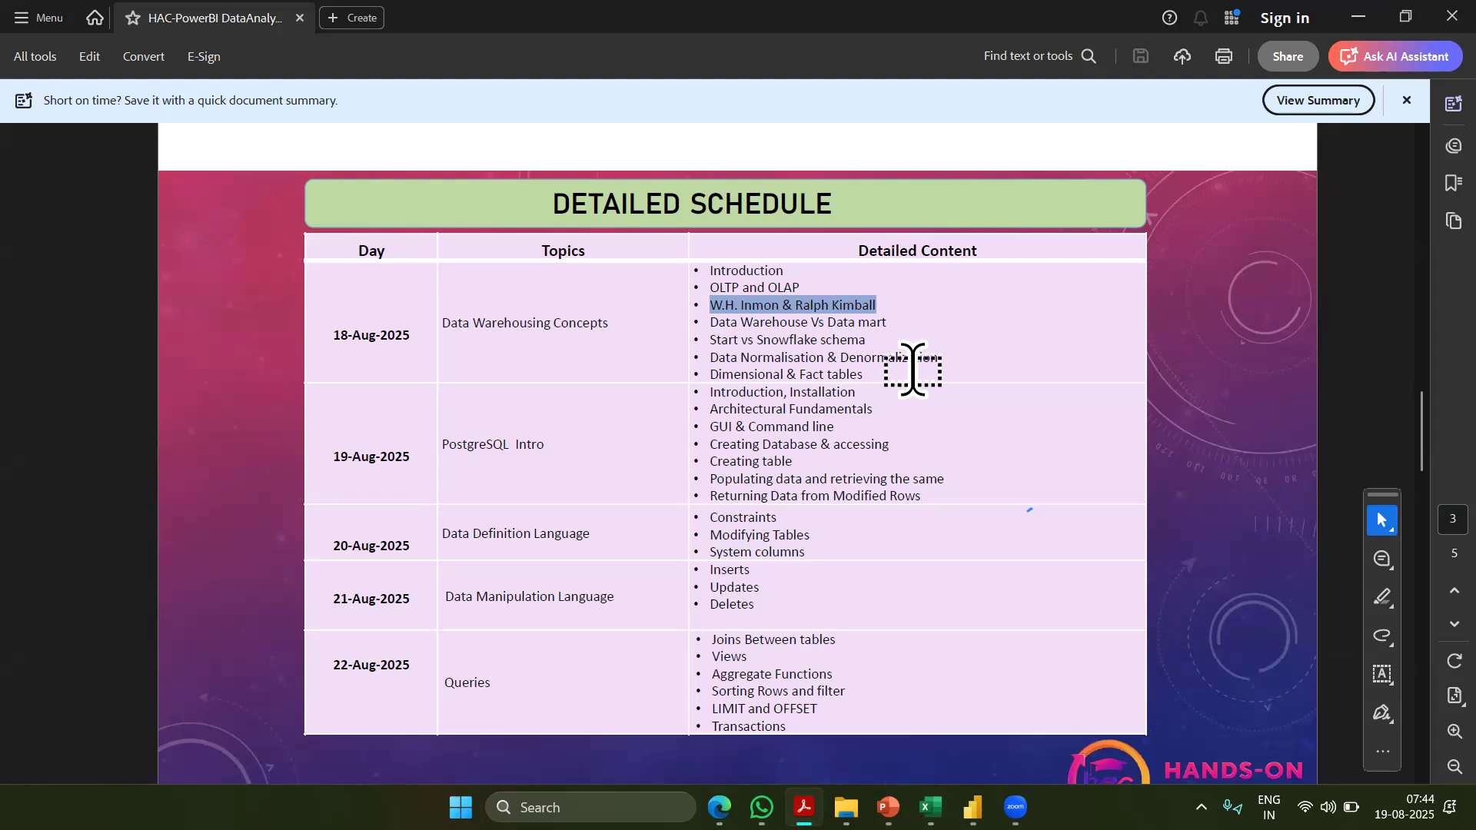
key("alt+Tab")
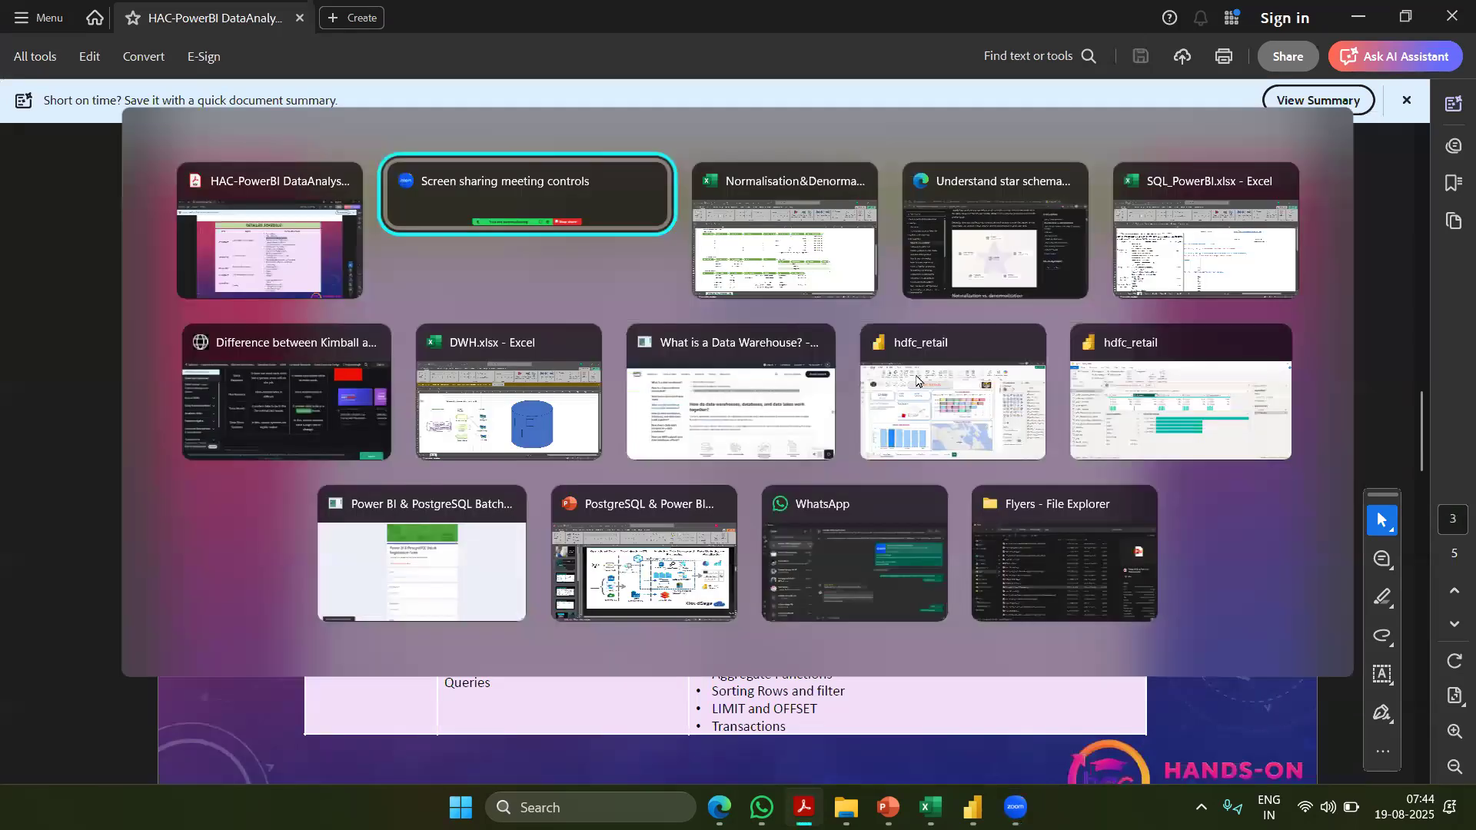
key("alt+Tab")
key("alt+Tab")
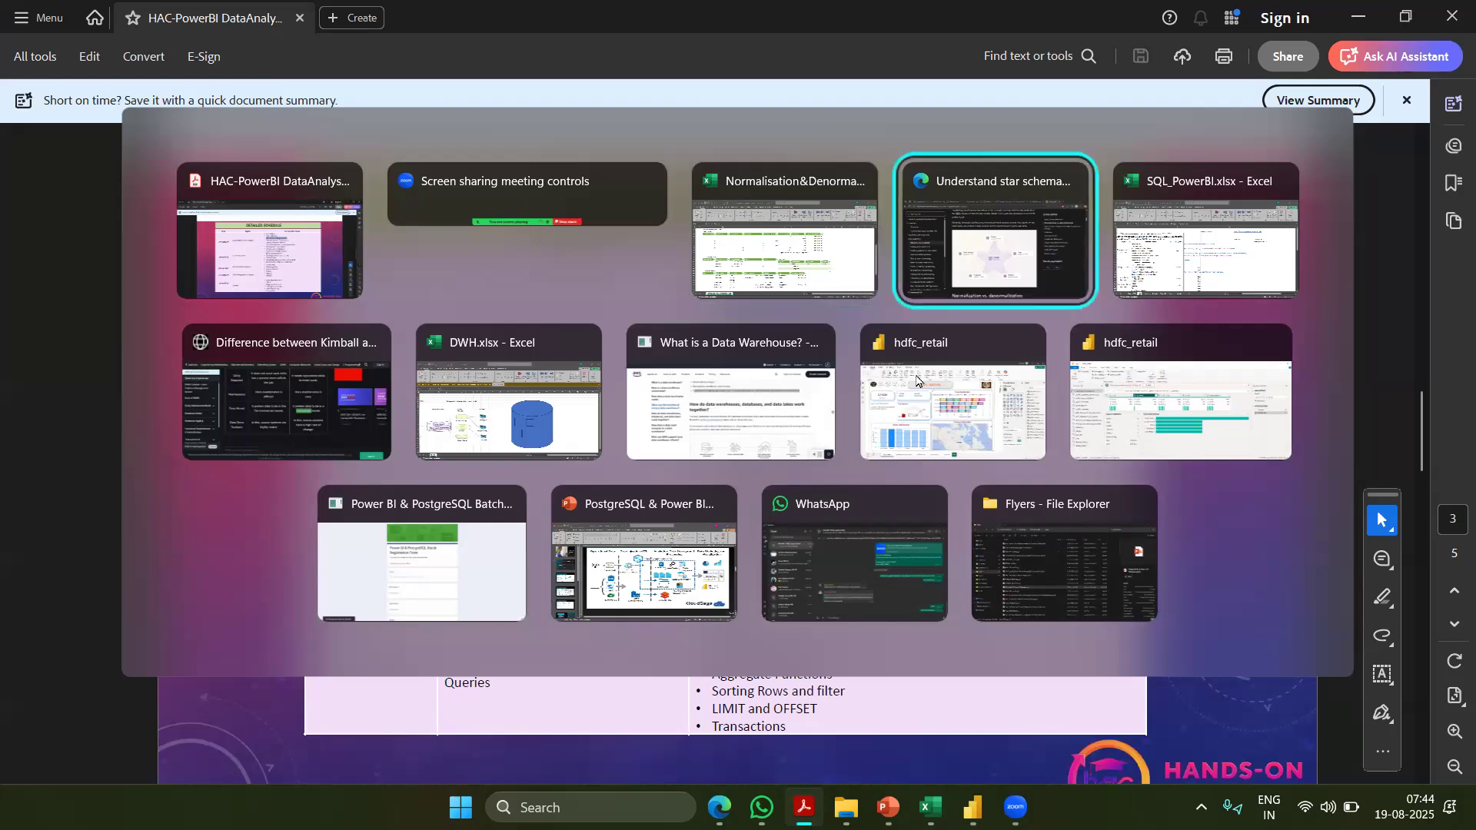
Examine the star-schema article from the Normalization vs. denormalization section through the Measures section
scroll(914, 477, "down", 5)
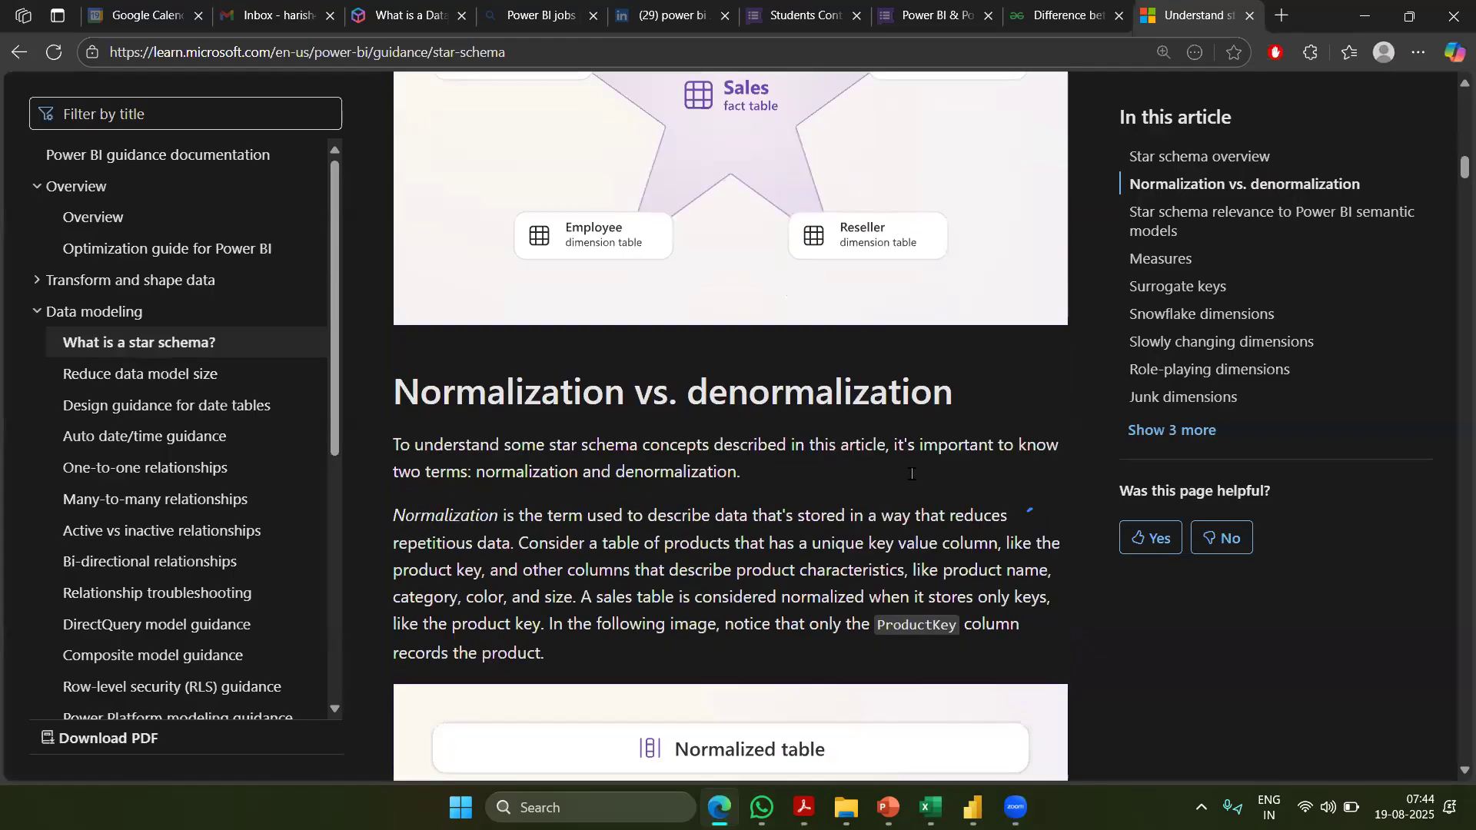
scroll(911, 480, "up", 1)
scroll(909, 480, "down", 10)
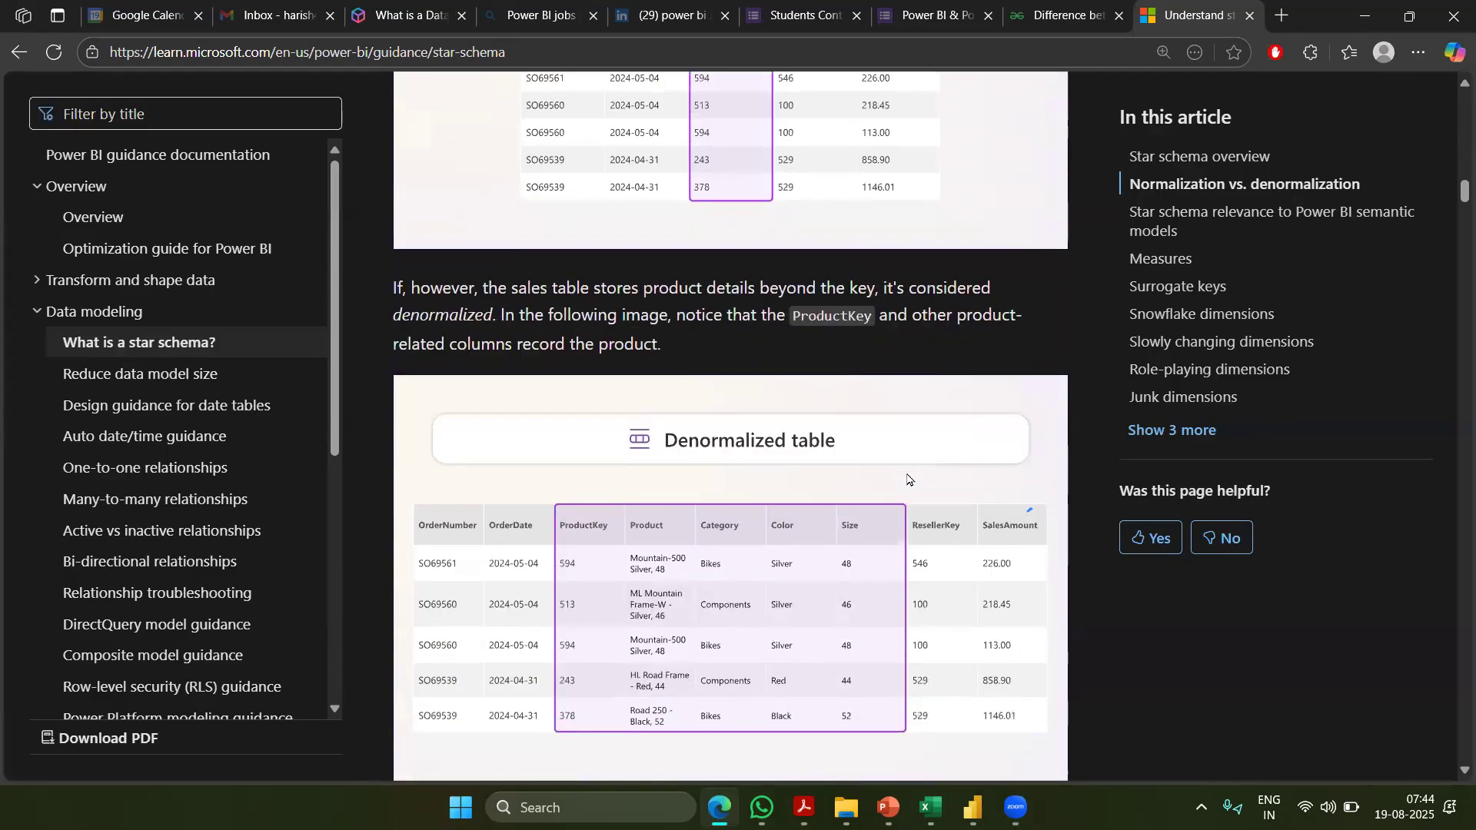
scroll(907, 480, "down", 10)
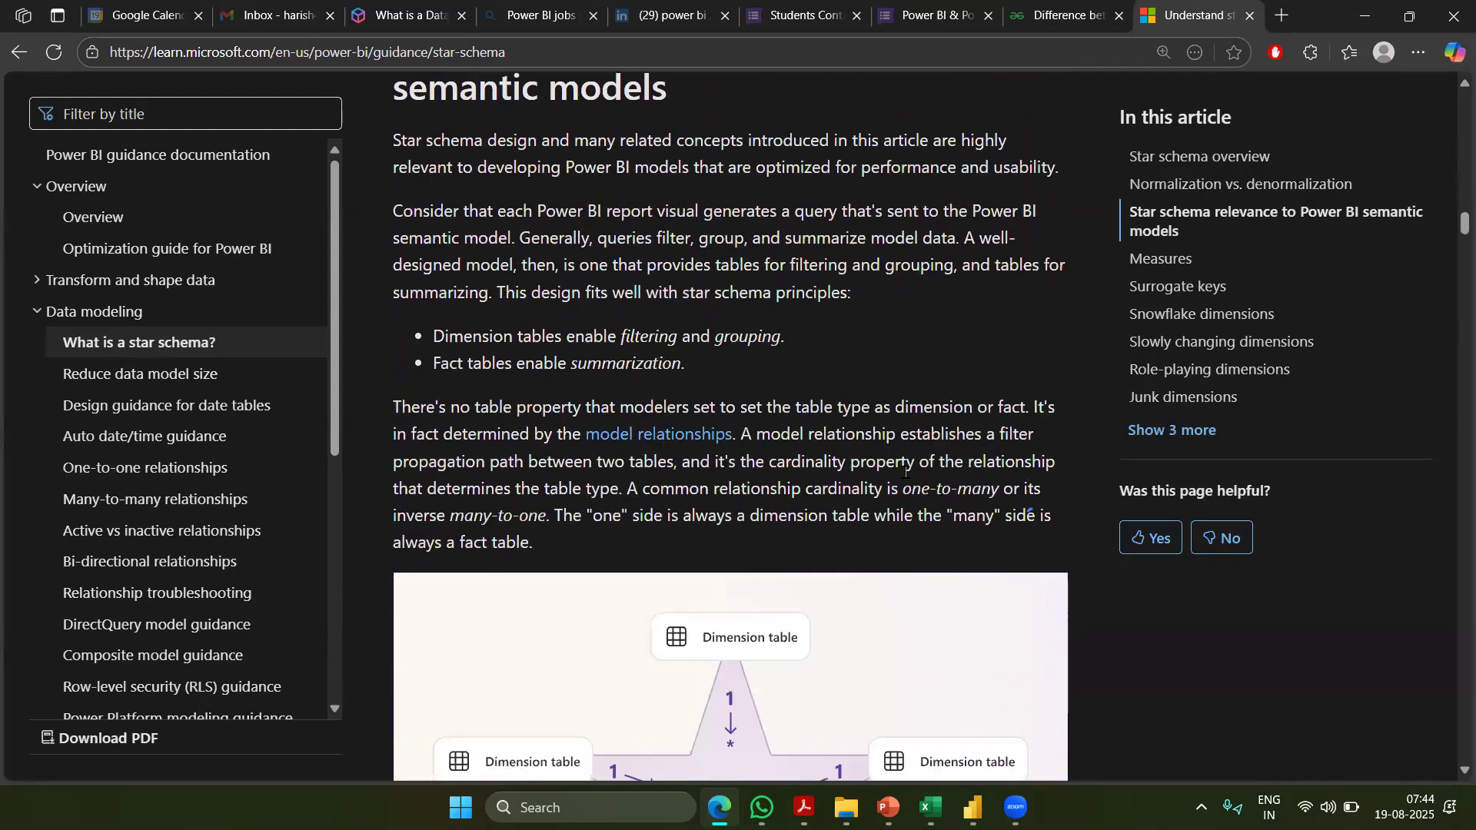
scroll(907, 480, "down", 3)
scroll(907, 474, "down", 6)
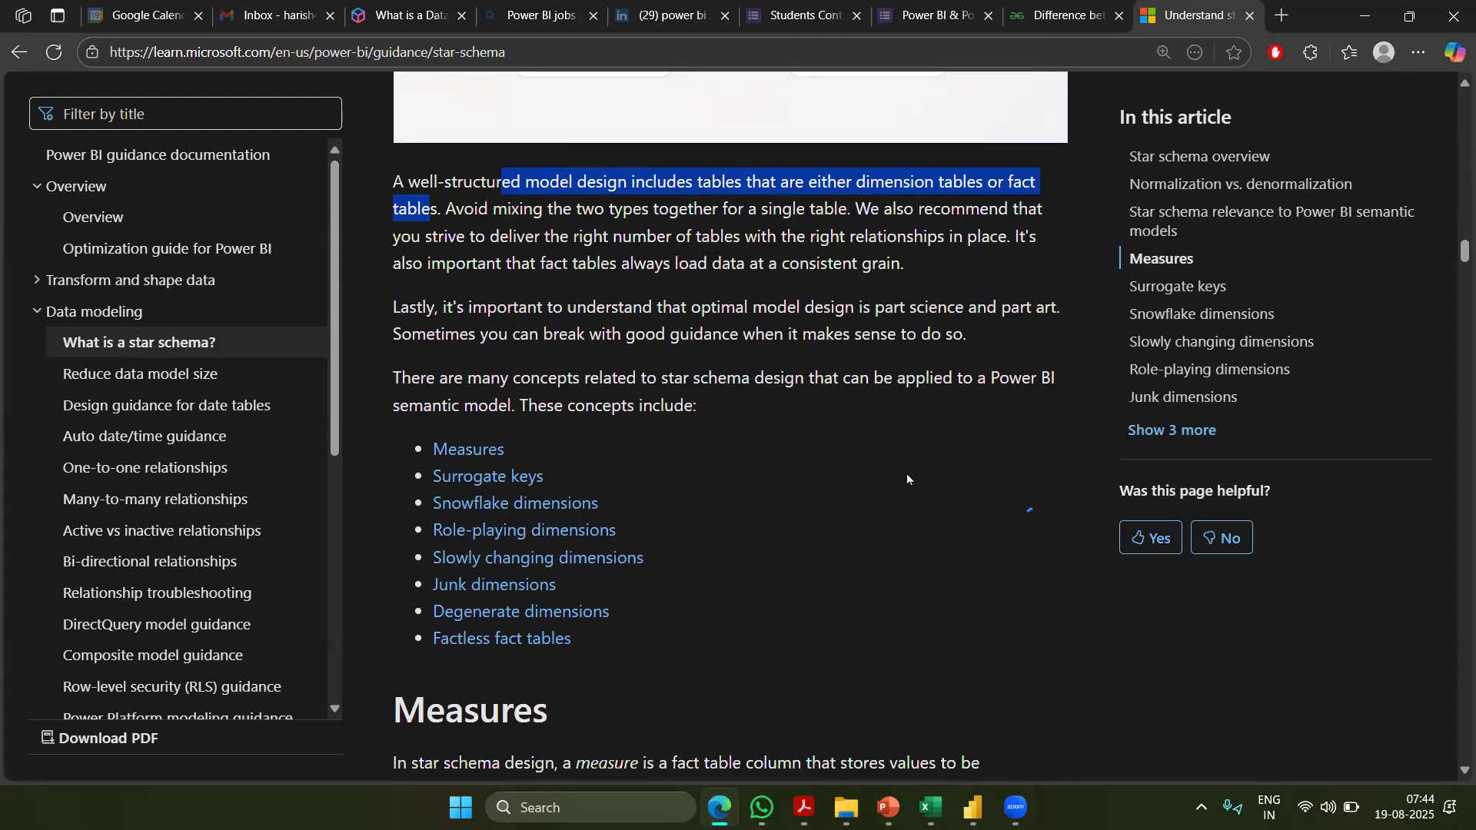
scroll(902, 465, "down", 2)
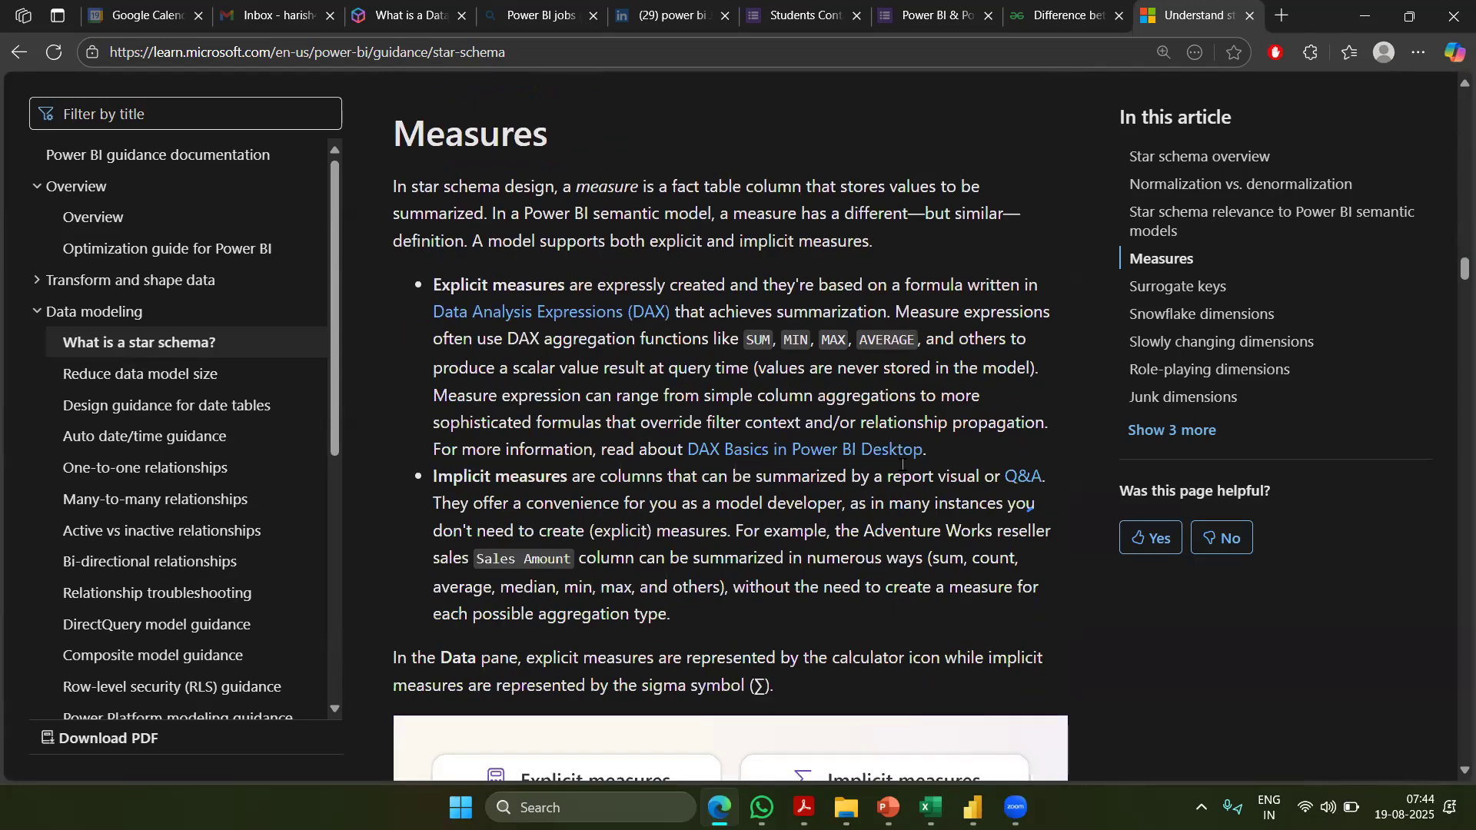
scroll(903, 464, "down", 7)
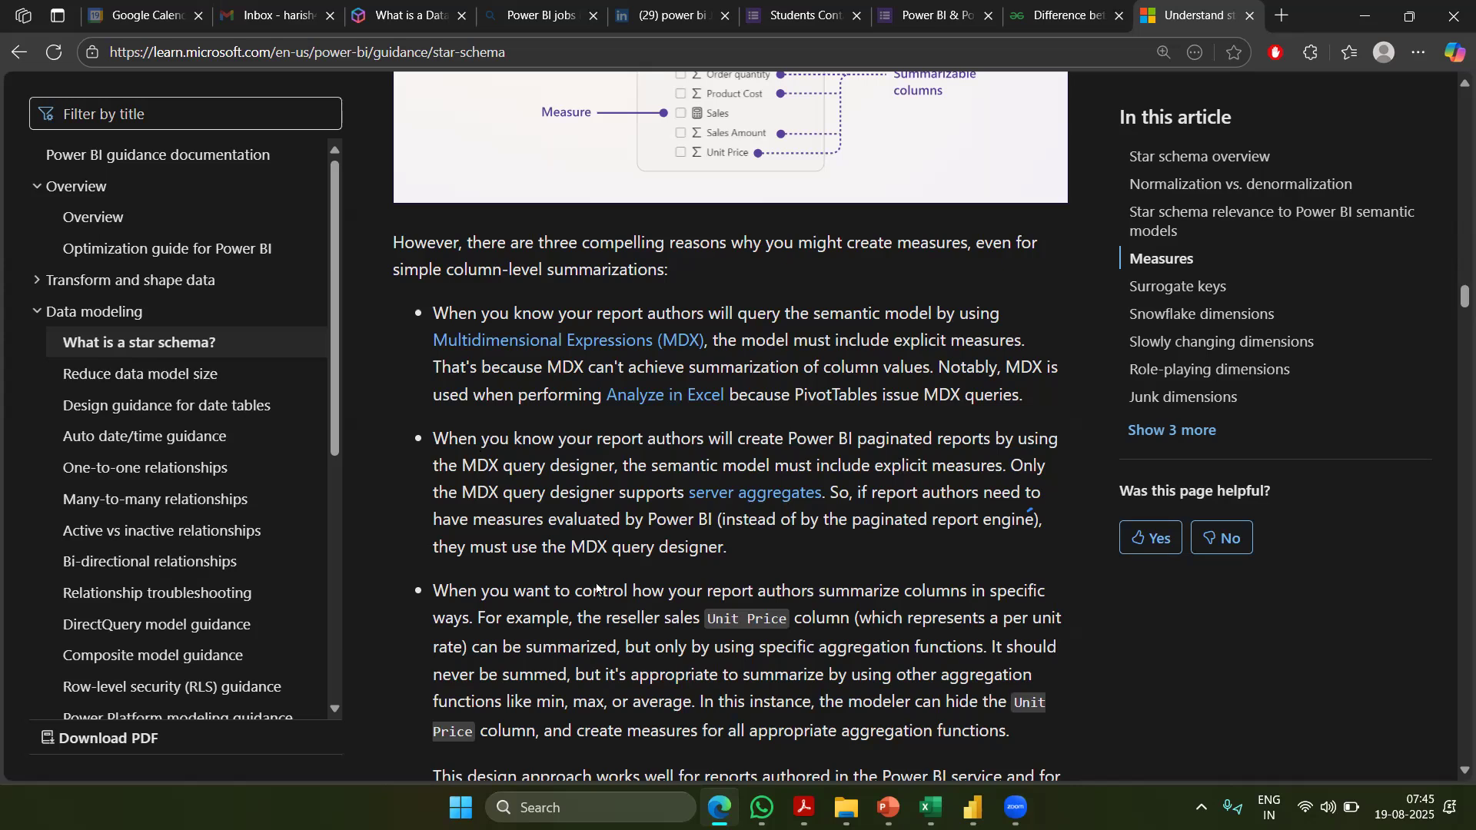
Clear the text highlights in the GeeksforGeeks Kimball and Inmon comparison and in the Acrobat PDF's detailed schedule
left_click(1068, 12)
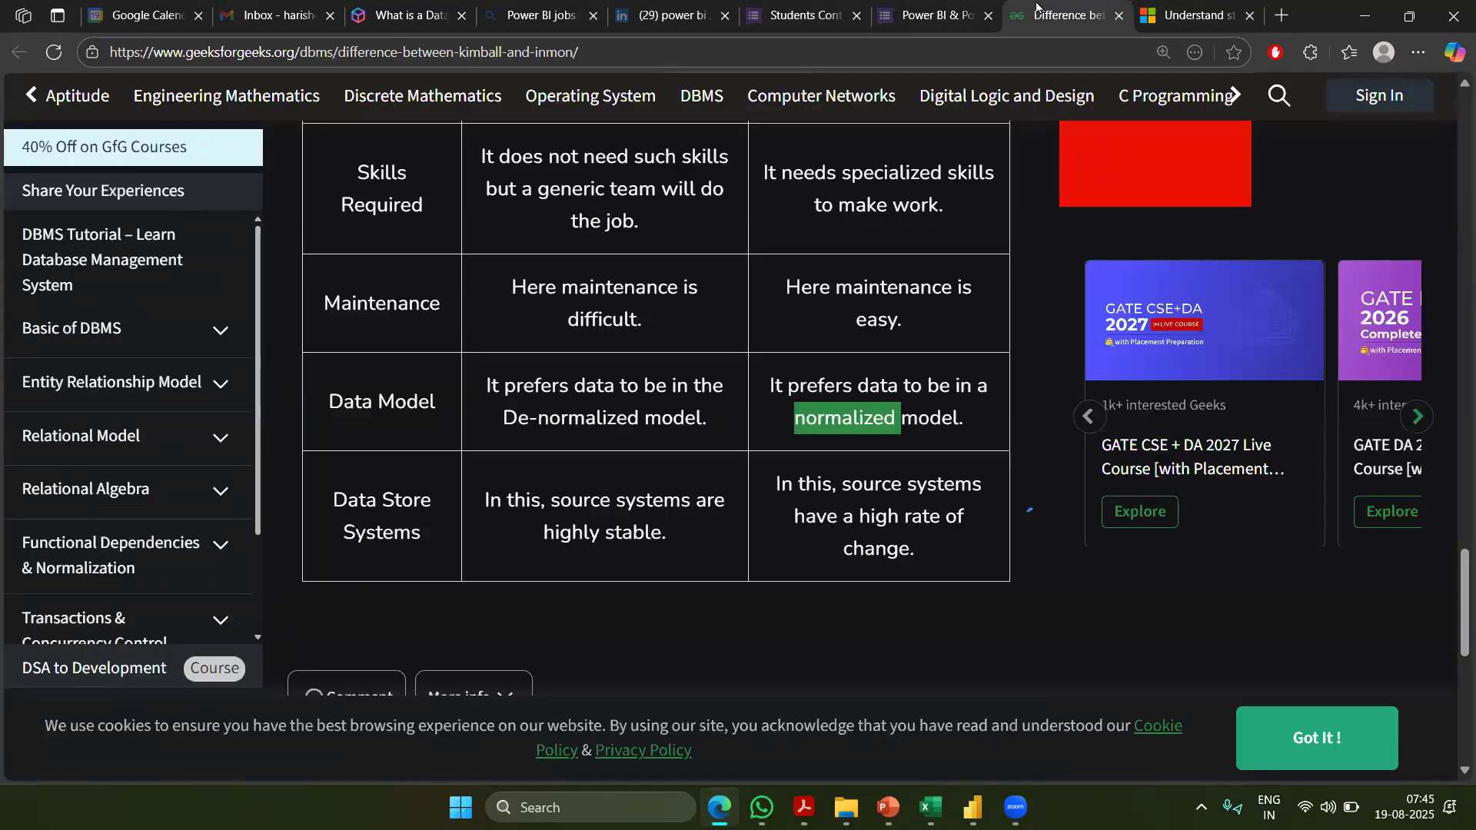
left_click(565, 526)
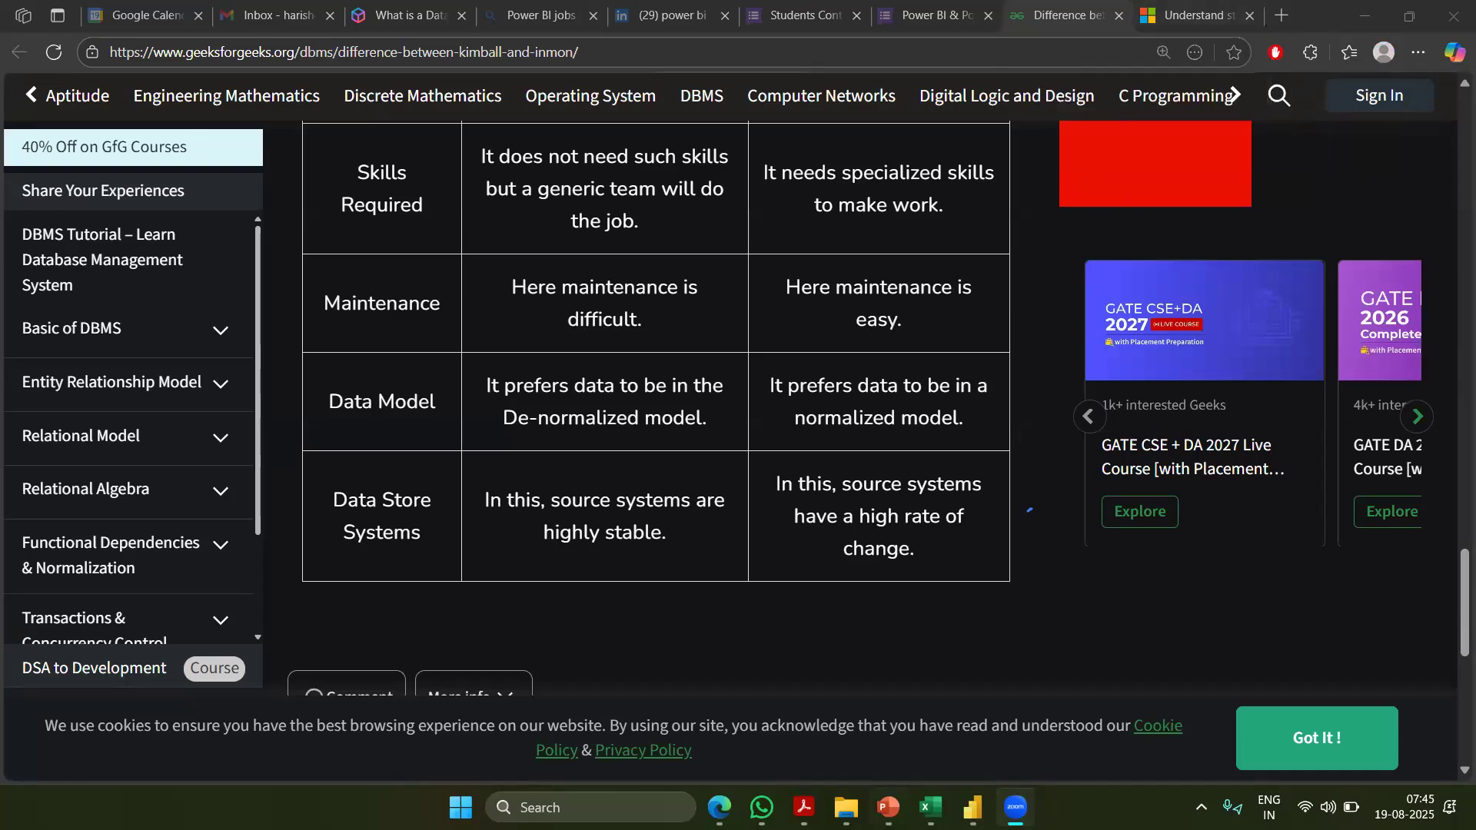
left_click(804, 807)
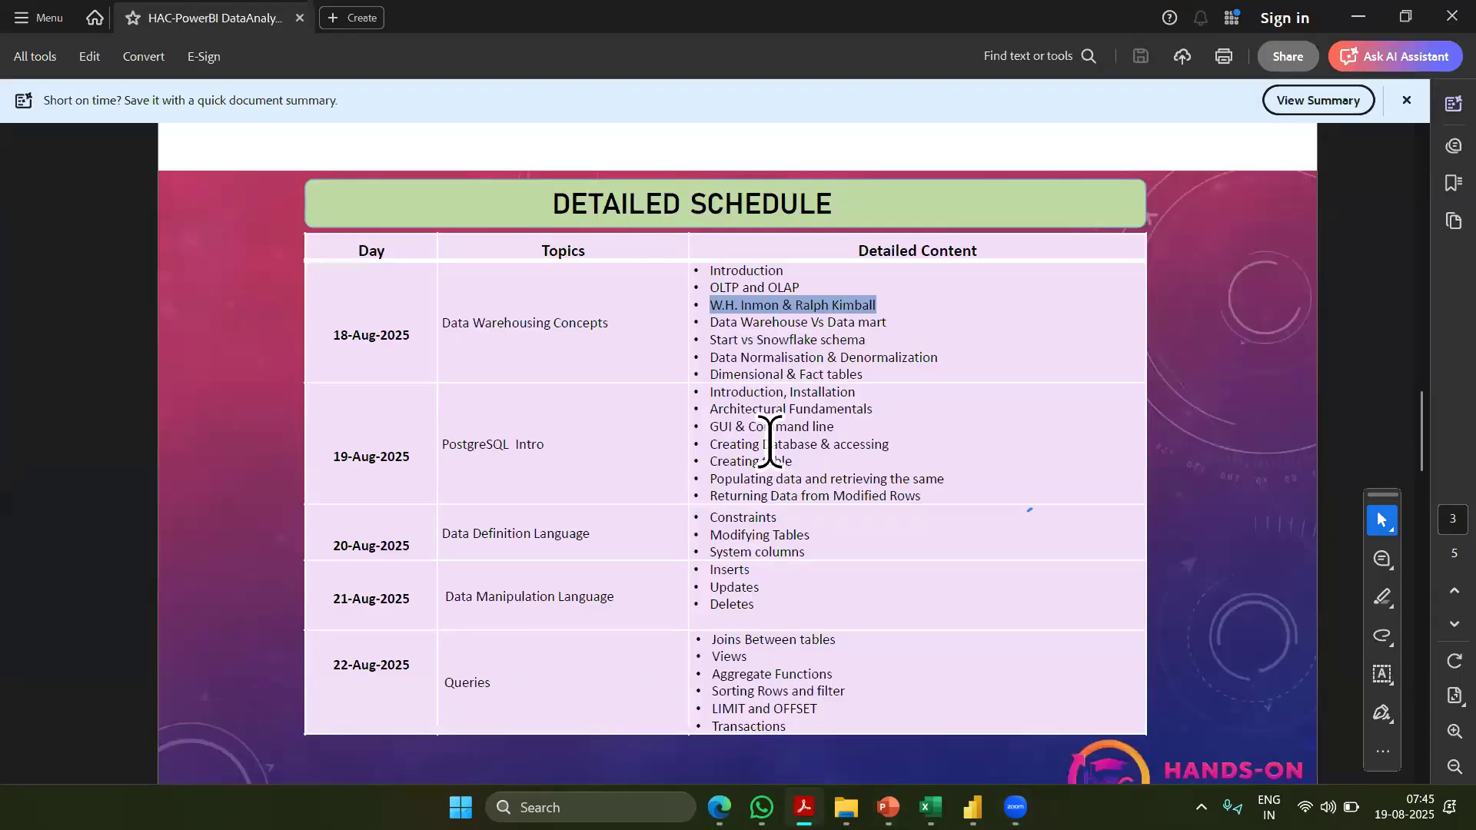
left_click(768, 288)
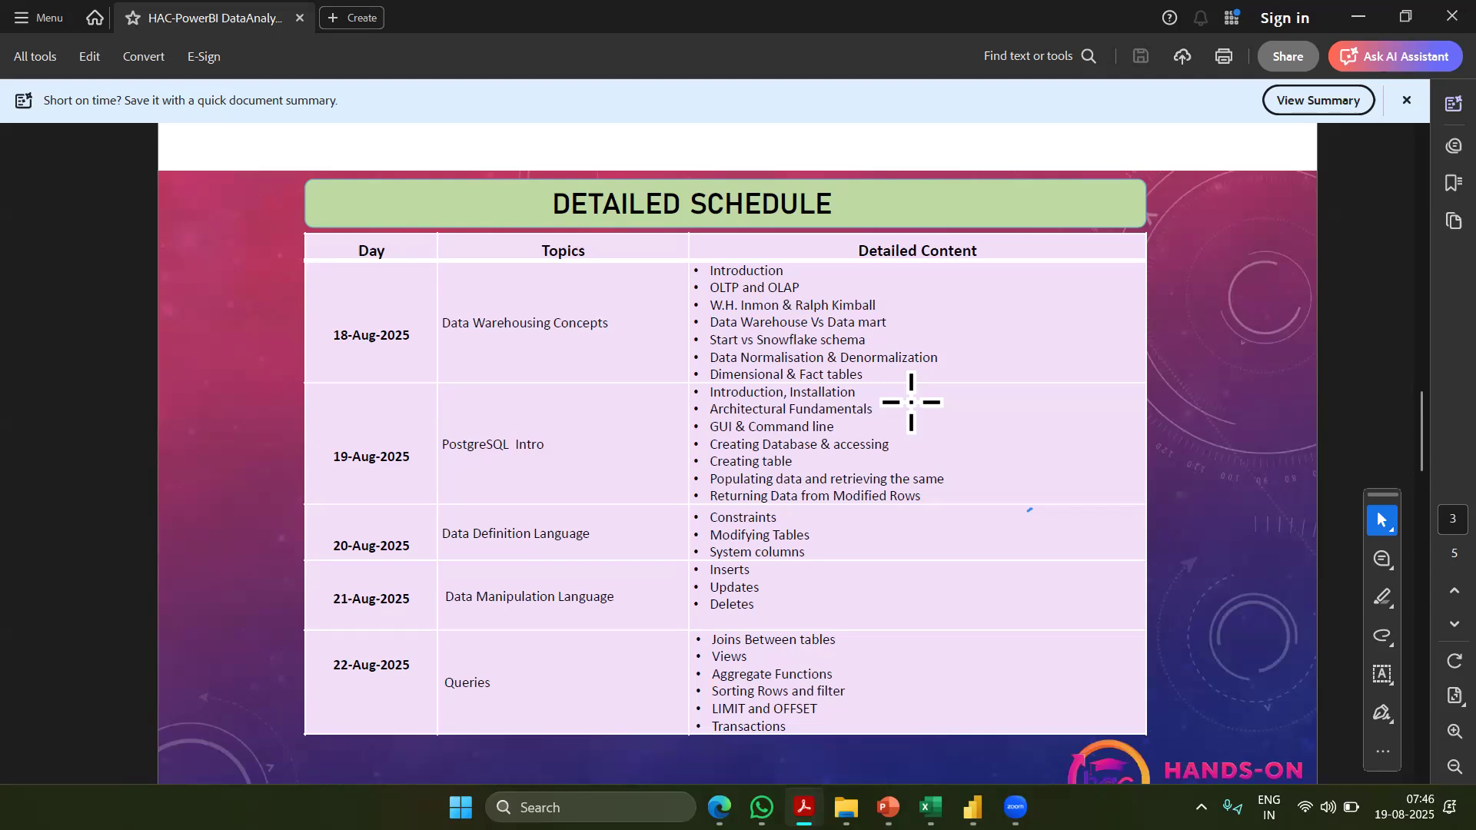
Highlight the schedule lines from Data Warehouse Vs Data mart to Data Normalisation & Denormalization, and switch to the Normalisation workbook in Excel
left_click_drag(875, 359, 709, 322)
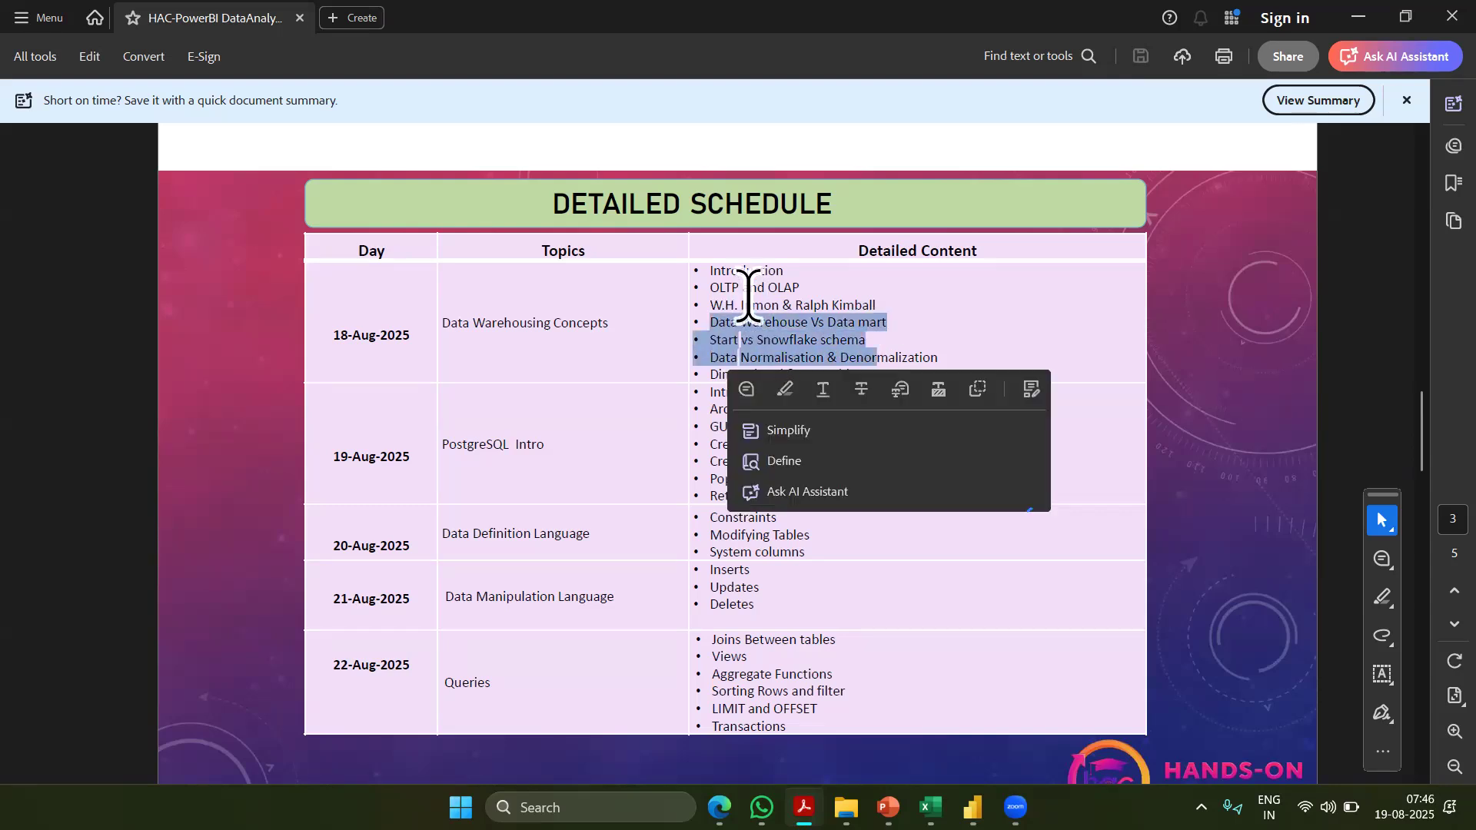
left_click(747, 292)
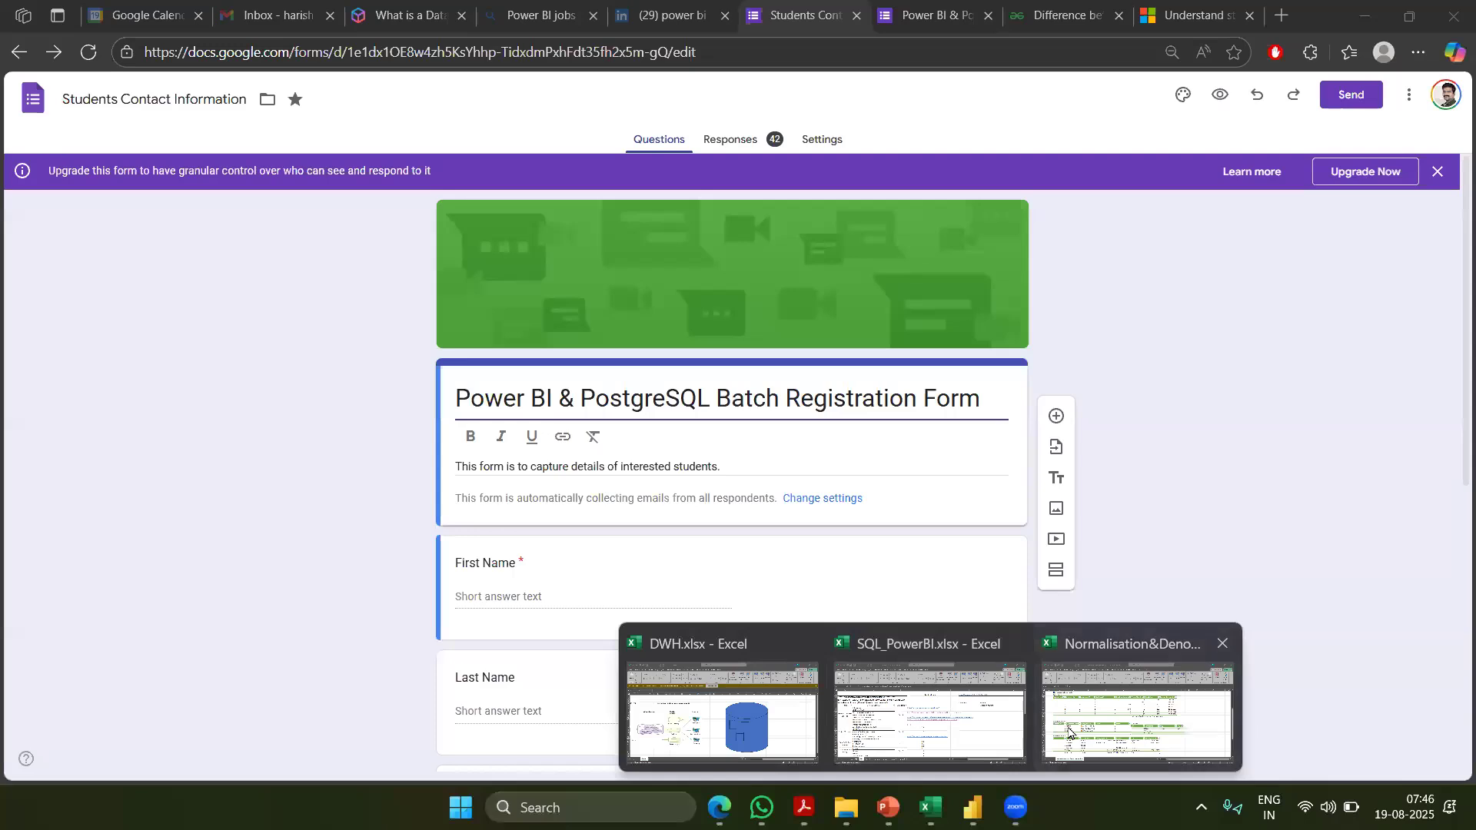
left_click(1068, 731)
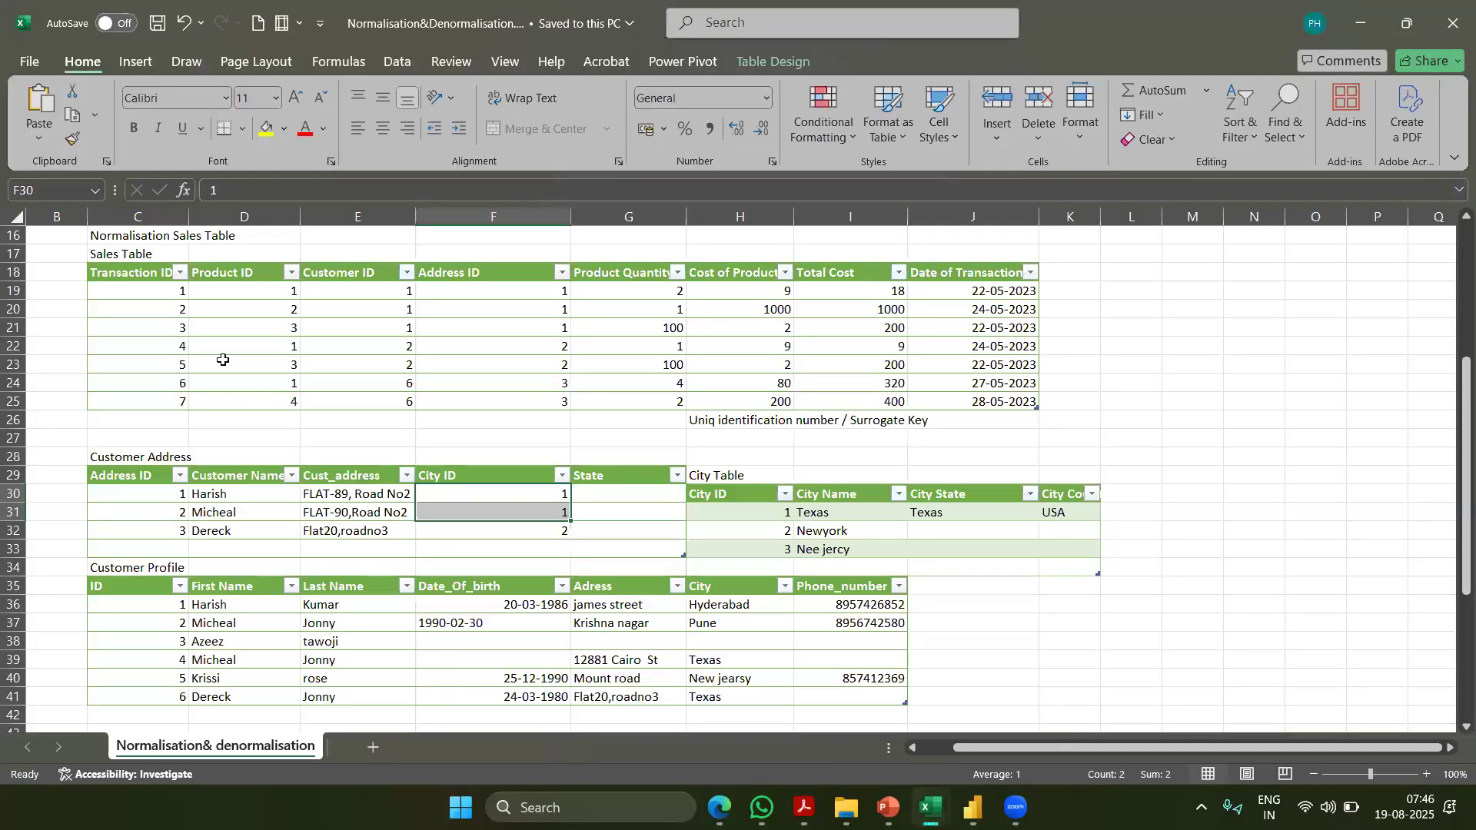
Compare the denormalised Sales Table with the normalised one, highlighting the normalised table C18:J25
scroll(267, 436, "up", 5)
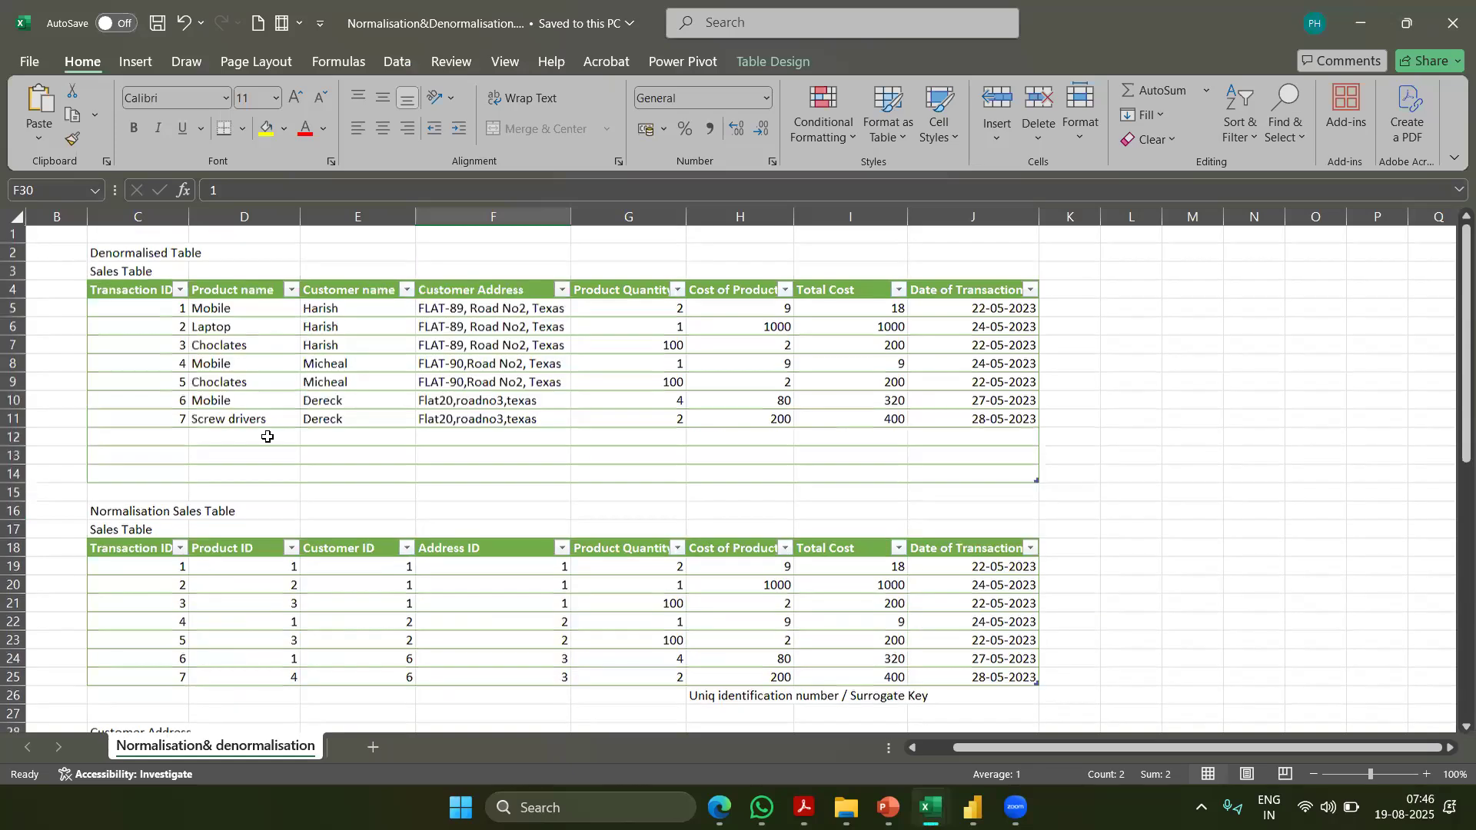
left_click(148, 345)
scroll(227, 492, "down", 3)
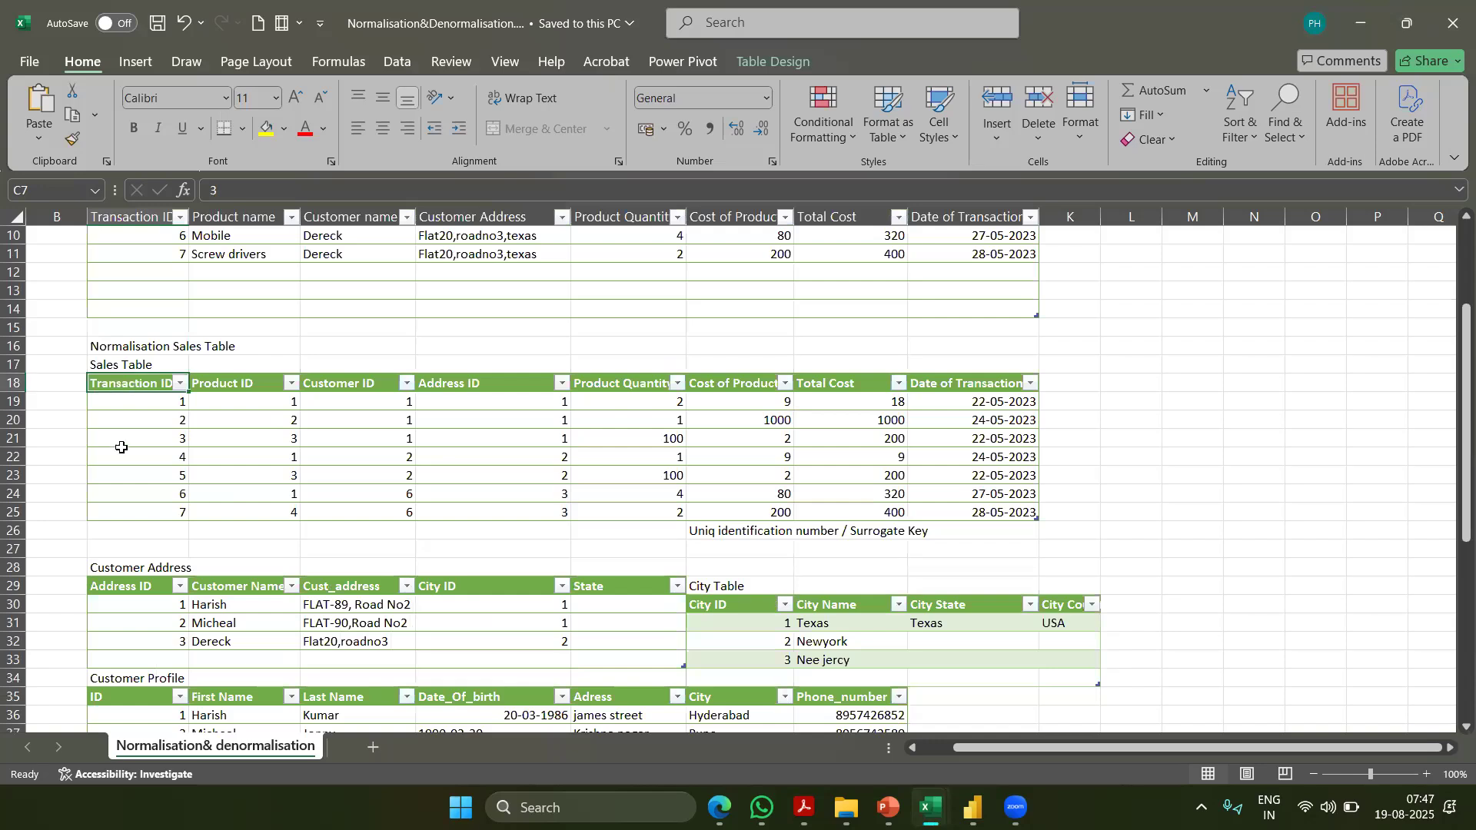
left_click_drag(125, 521, 997, 521)
scroll(246, 408, "up", 2)
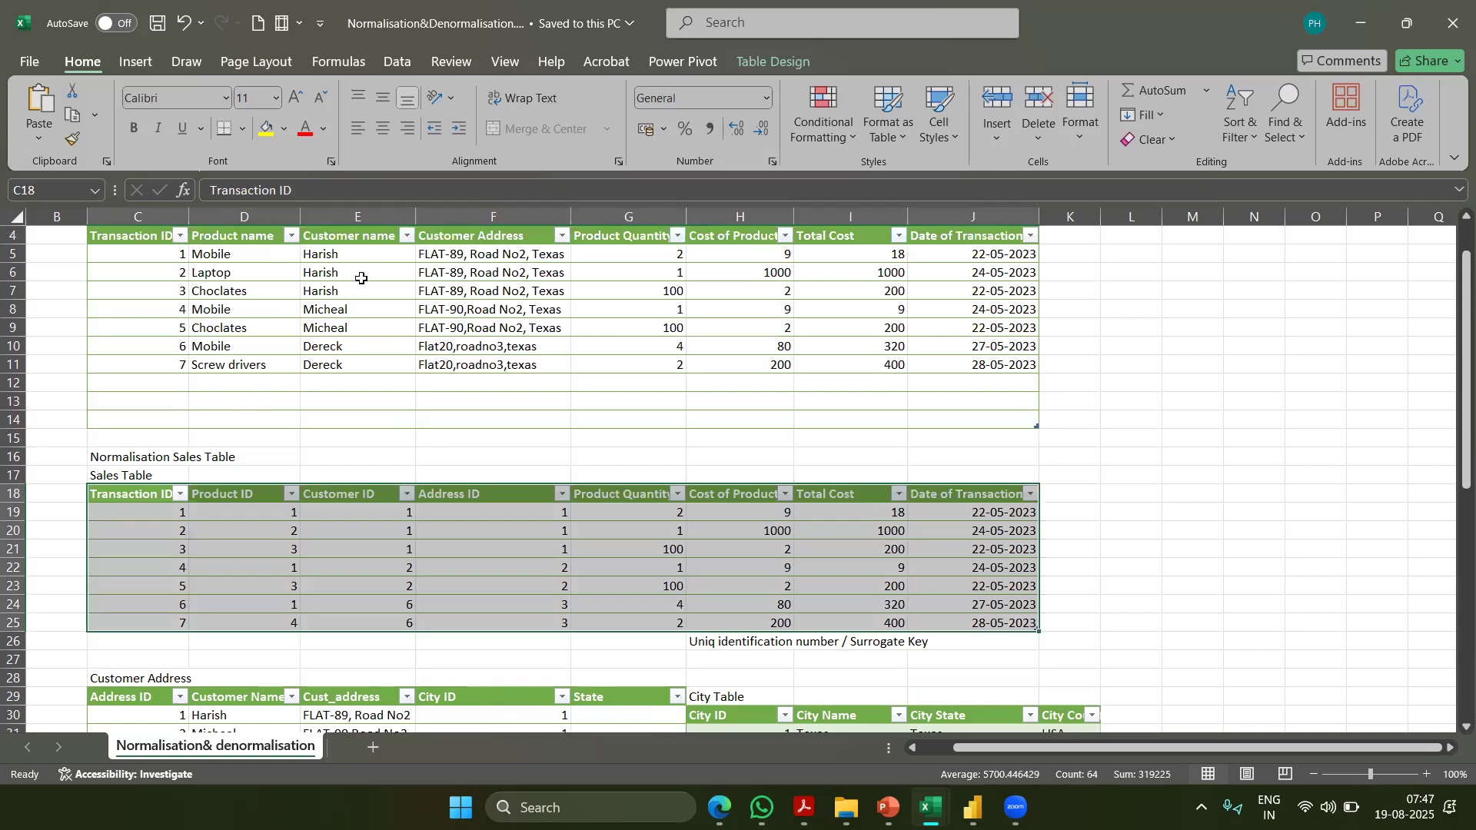
Highlight the product and customer names D5:E6 in the denormalised Sales Table and the Product IDs D19:D21 in the normalised one
left_click_drag(357, 255, 295, 267)
scroll(339, 422, "down", 1)
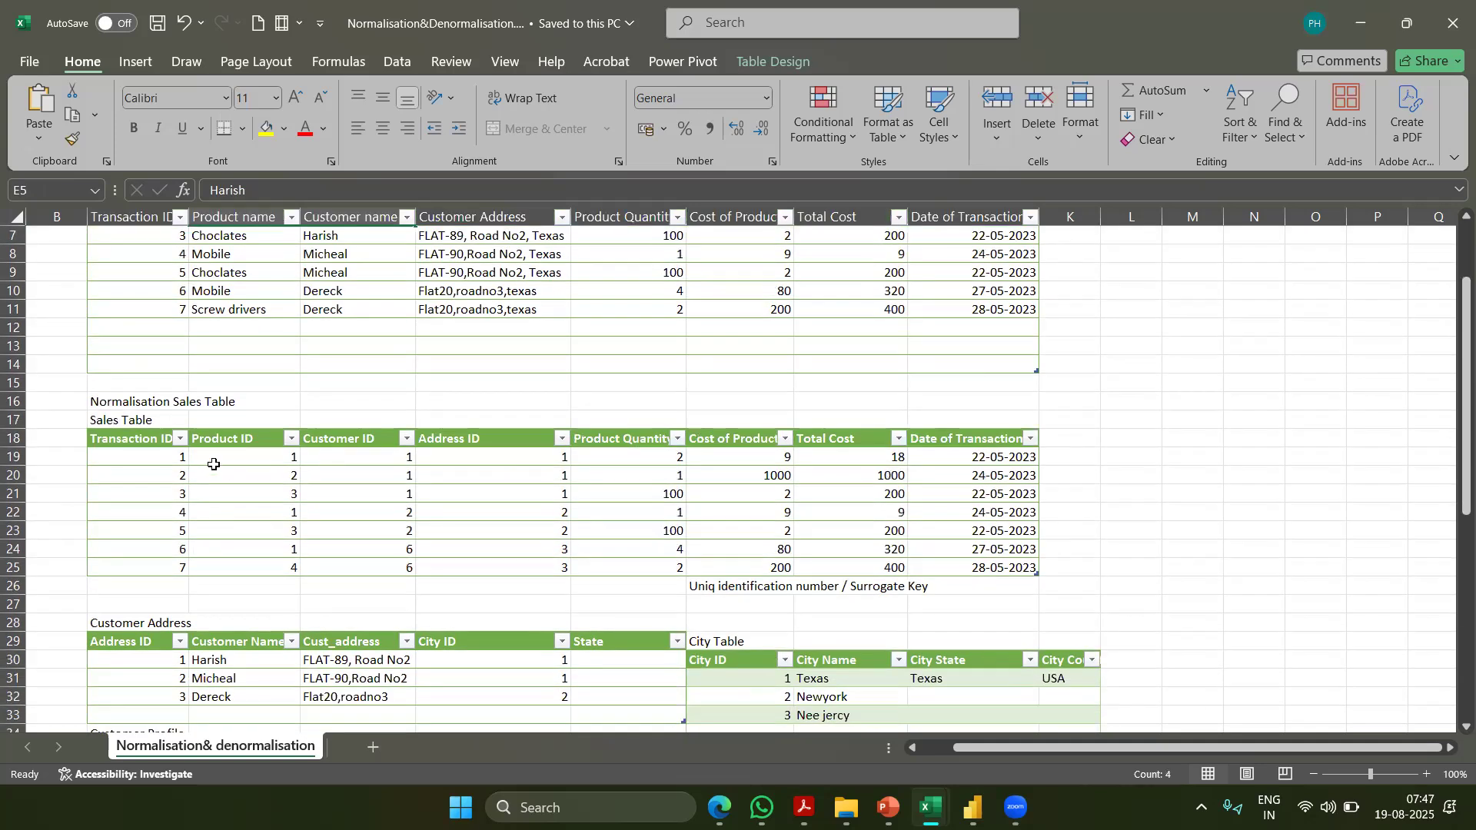
left_click(217, 458)
left_click_drag(216, 458, 223, 492)
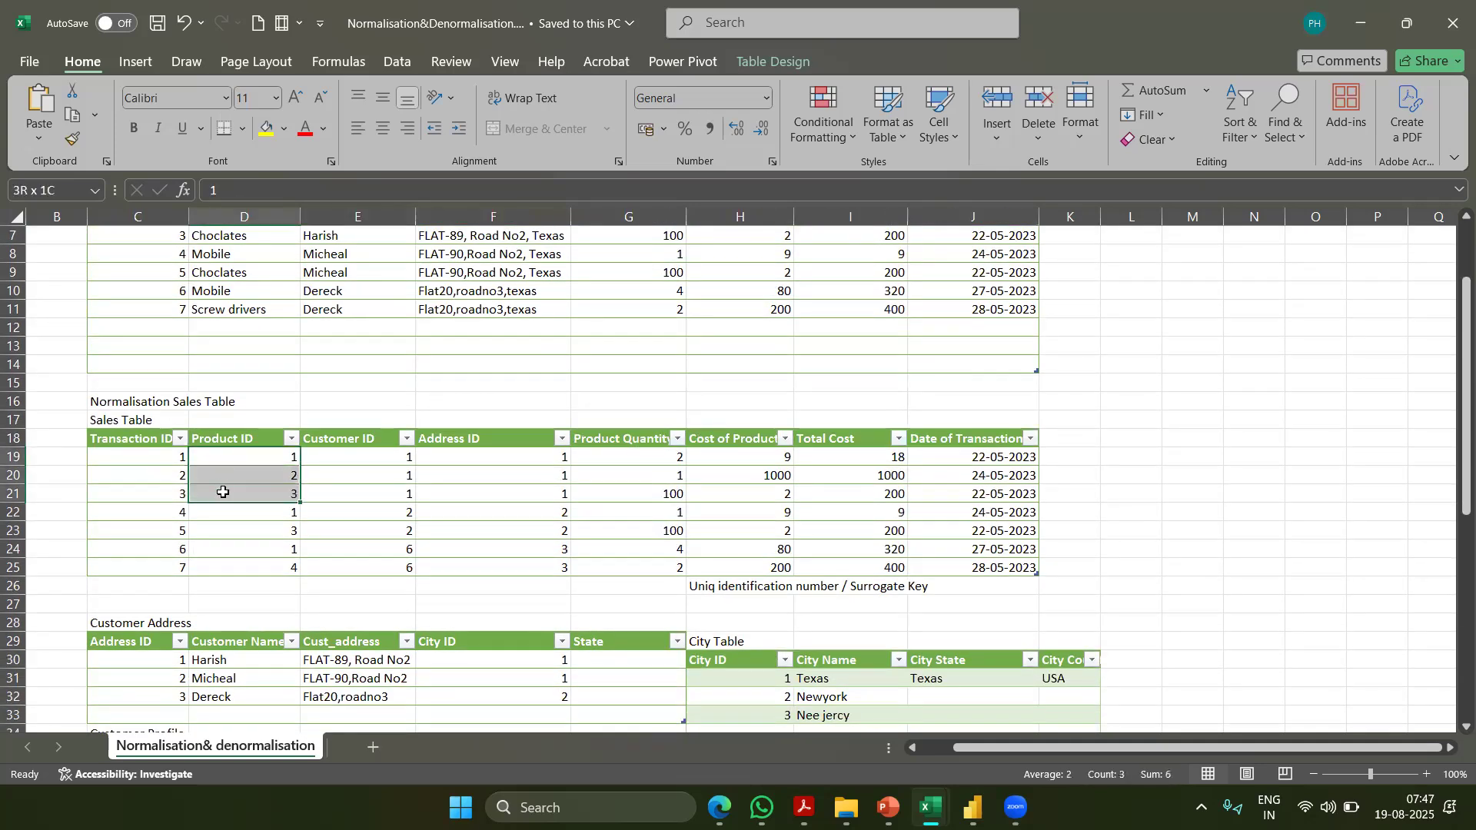
left_click_drag(223, 492, 223, 492)
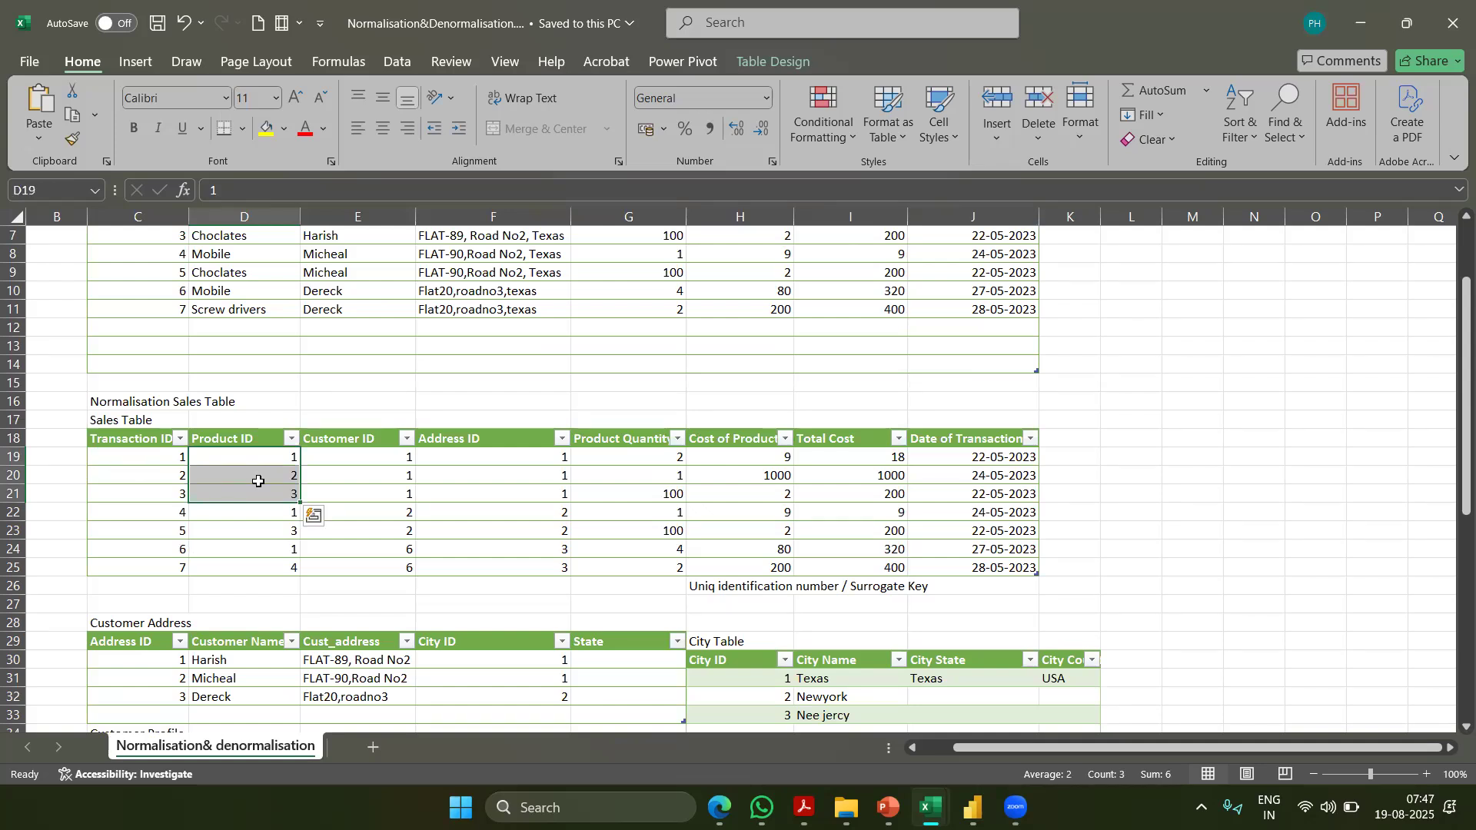
Highlight the whole Product Profile table C46:H50, and select the laptop's Prod_ID in C48
scroll(258, 481, "down", 8)
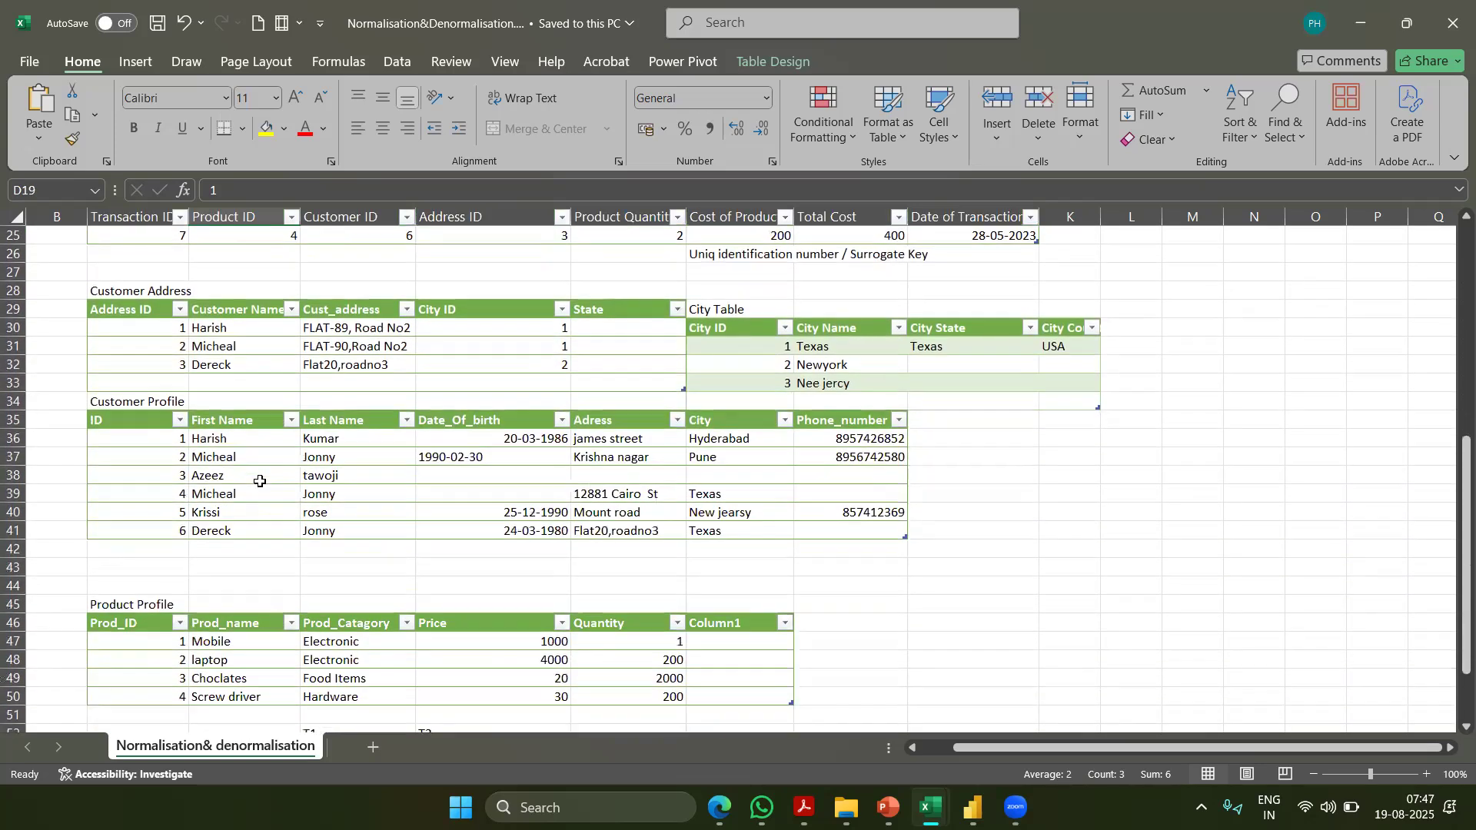
scroll(260, 481, "down", 2)
left_click_drag(104, 400, 722, 470)
scroll(998, 544, "up", 4)
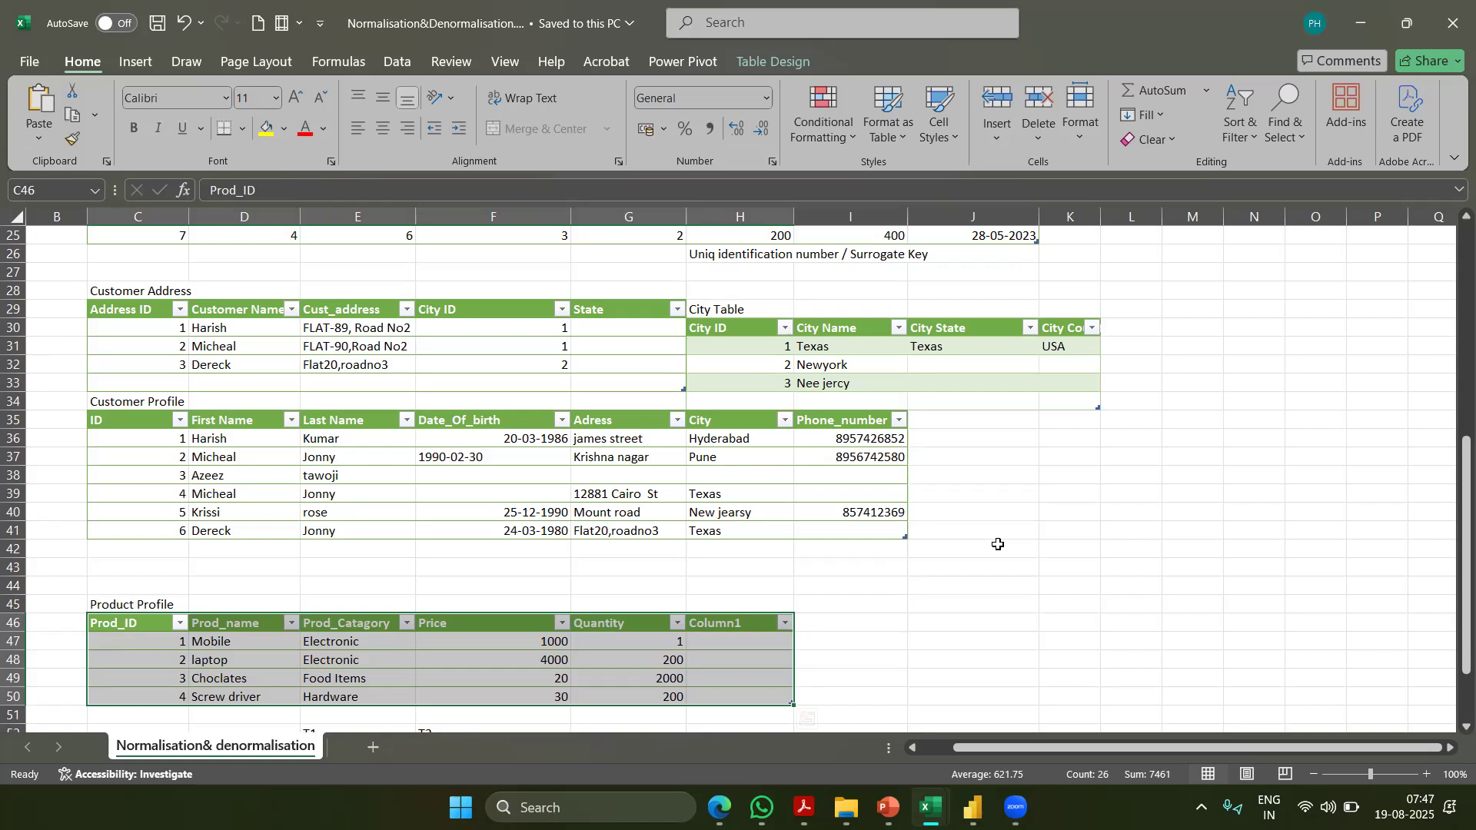
left_click(176, 658)
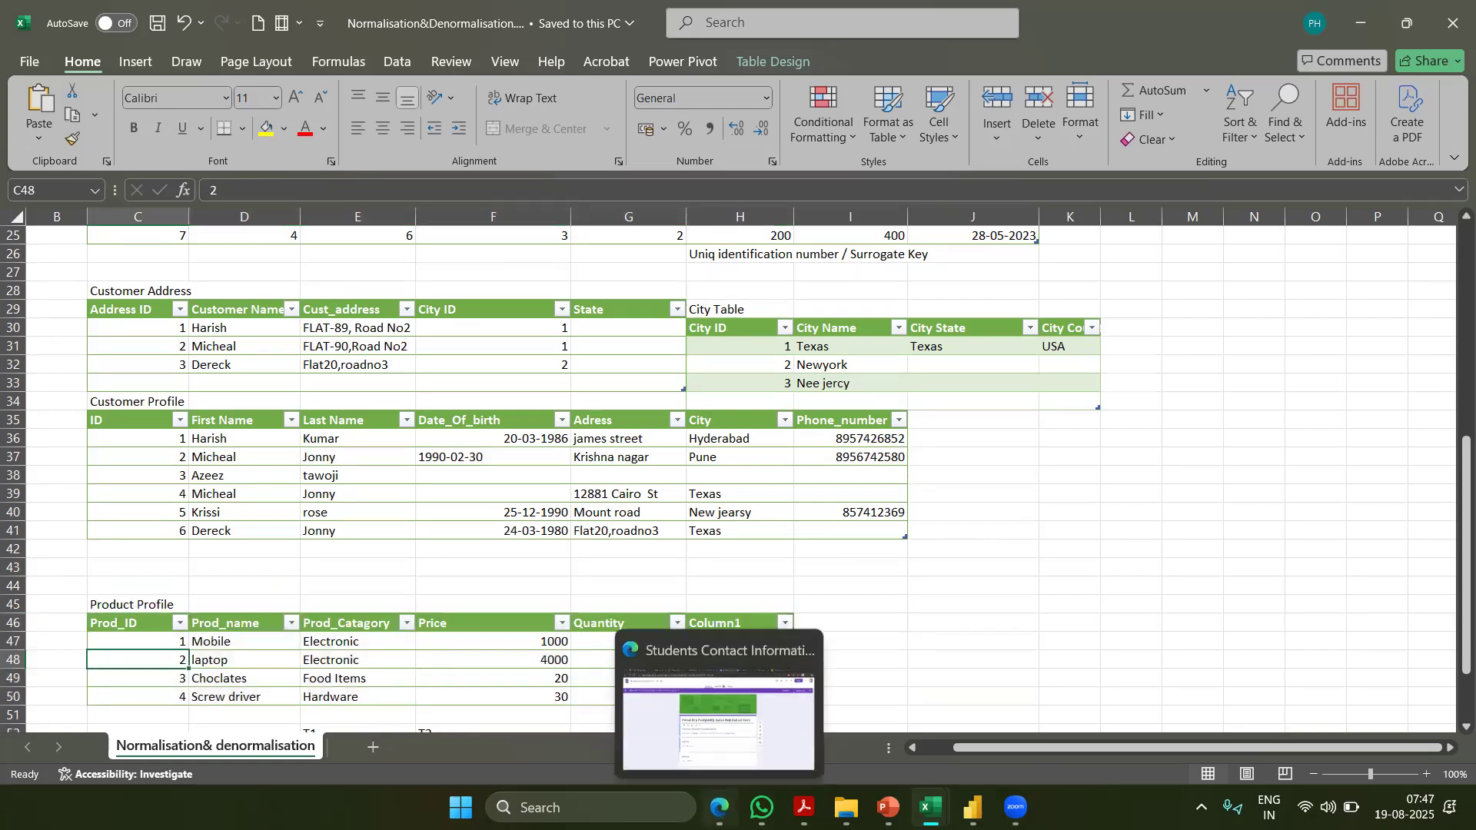
Switch to Edge and show the star diagram around the Sales fact table in the Microsoft Learn star-schema article
left_click(723, 805)
left_click(1128, 20)
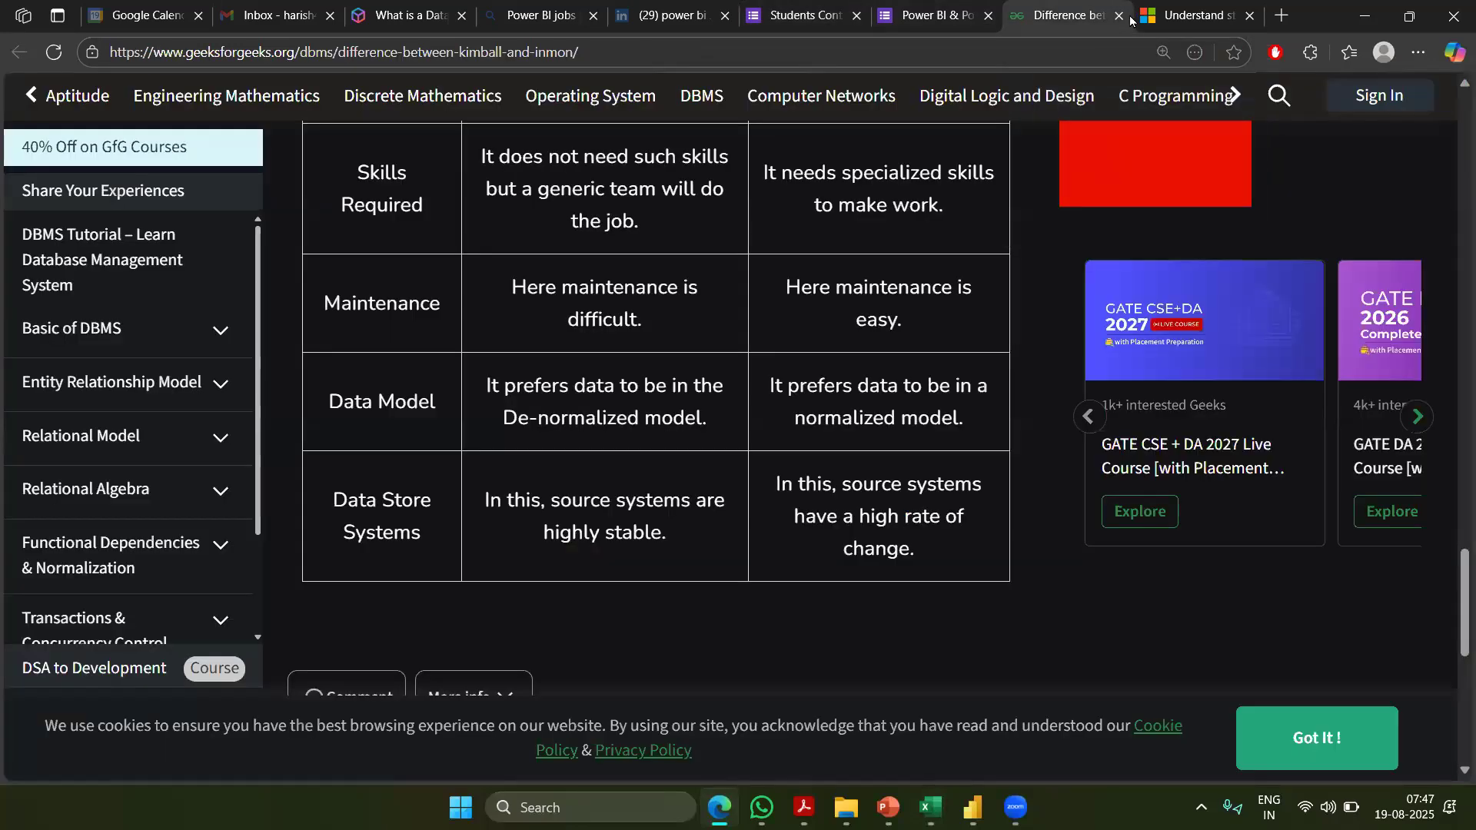
left_click(1151, 15)
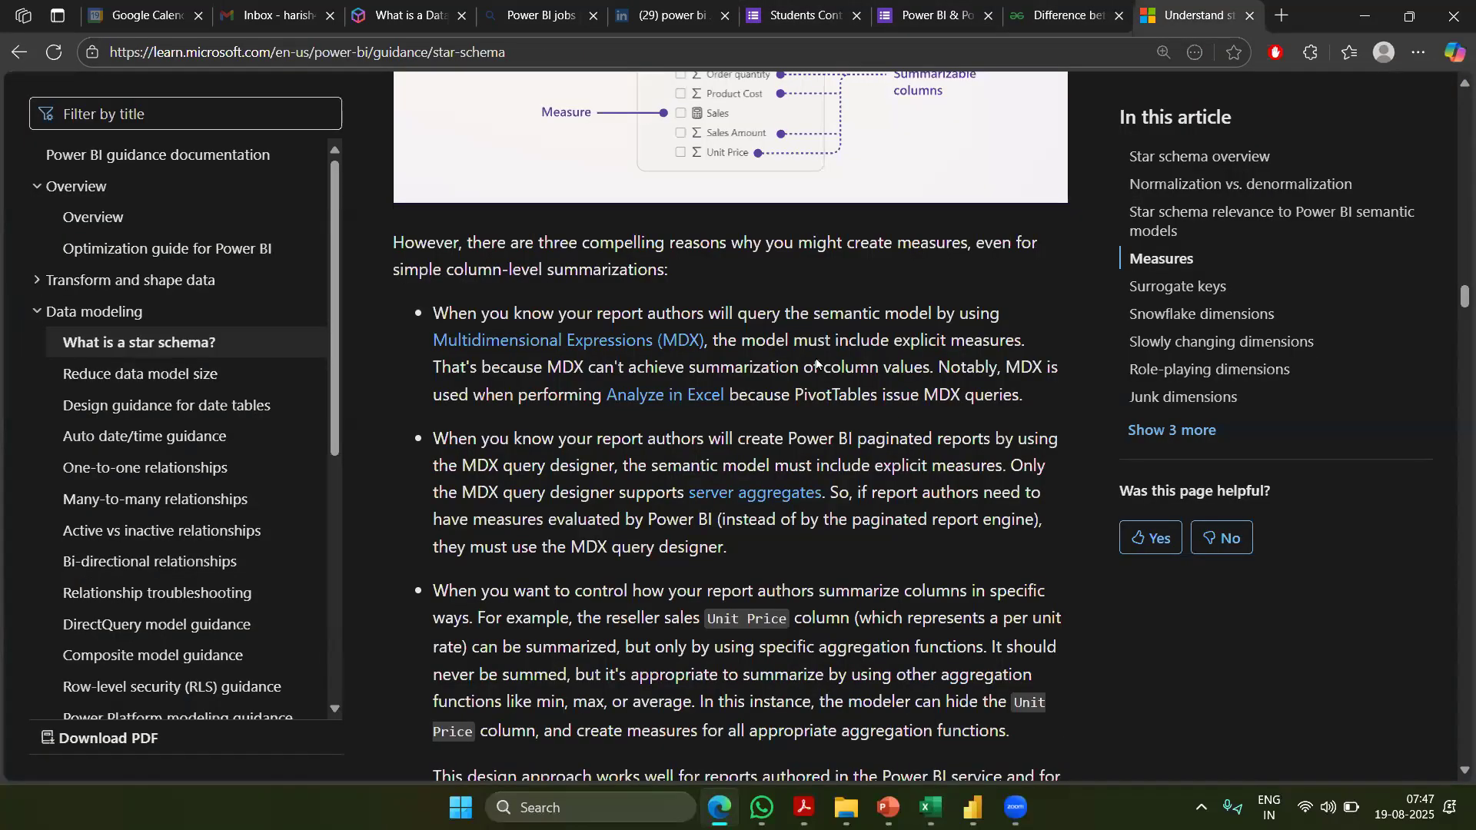
scroll(1406, 302, "up", 5)
left_click_drag(1463, 281, 1444, 149)
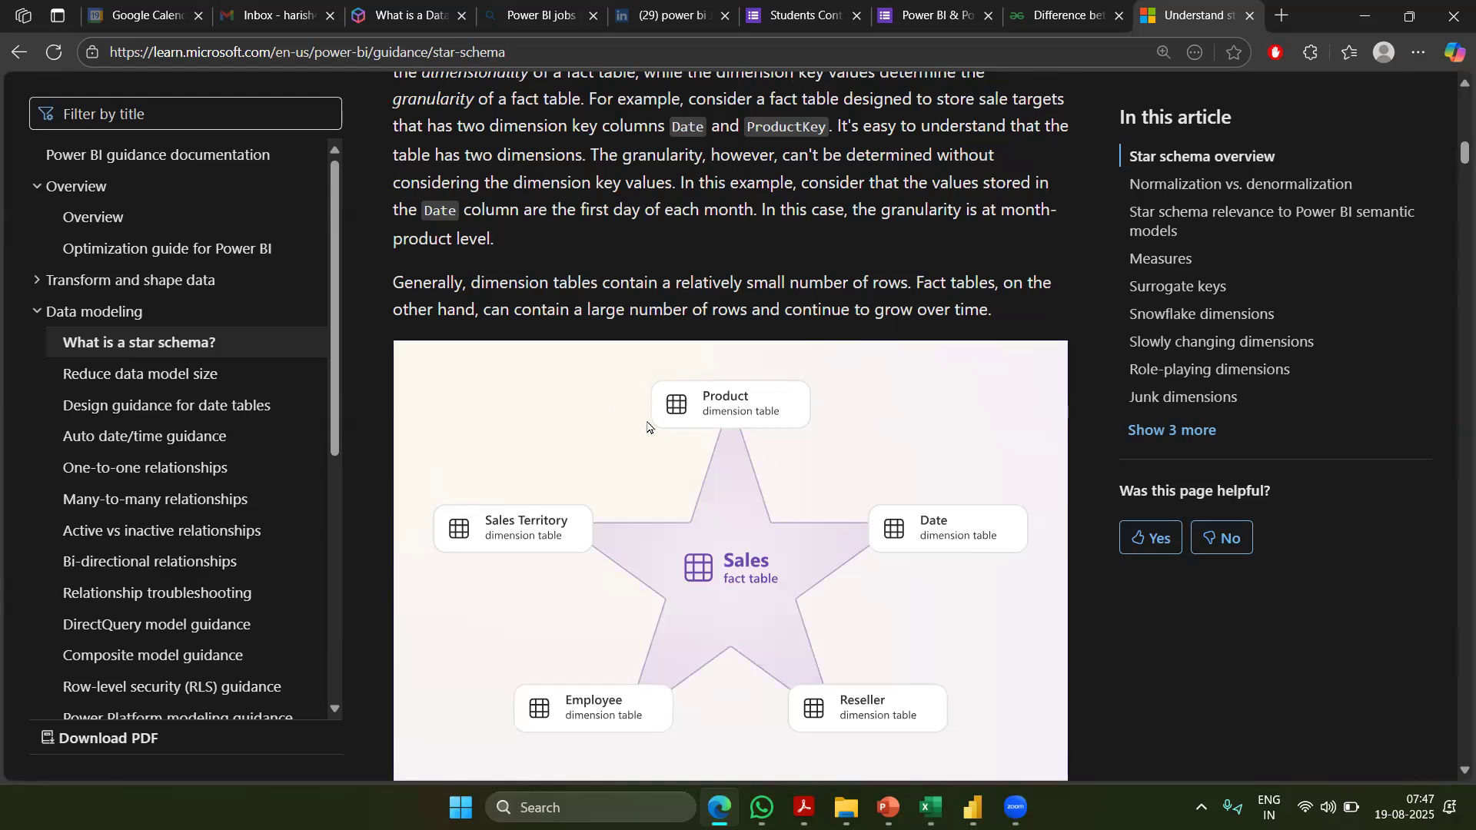
Return to the Normalisation workbook in Excel and highlight the laptop record C48:G48 in the Product Profile table
key("ctrl+shift+Tab")
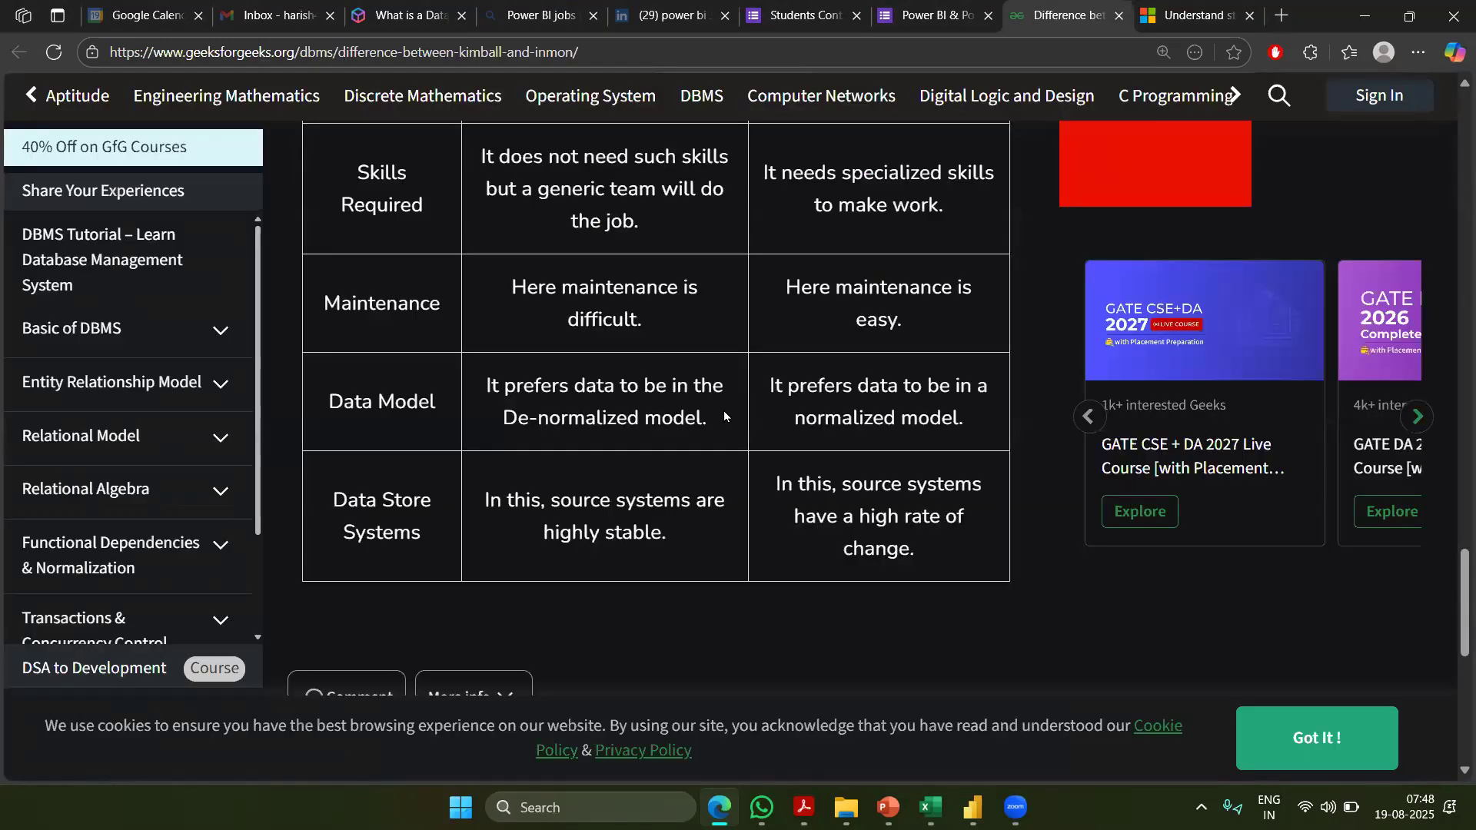
key("alt+Tab")
key("Tab")
key("Tab")
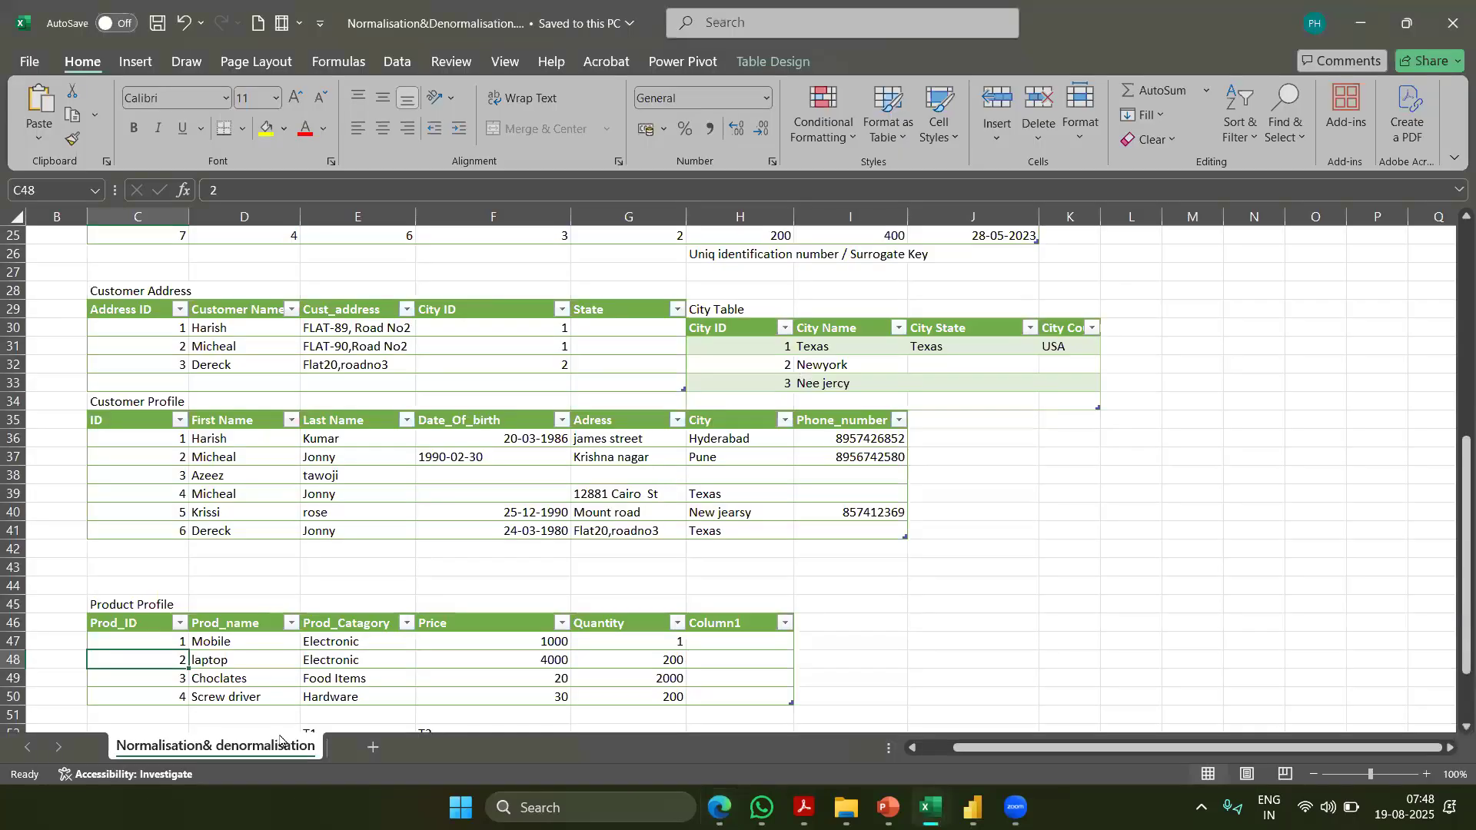
left_click(642, 661, "shift")
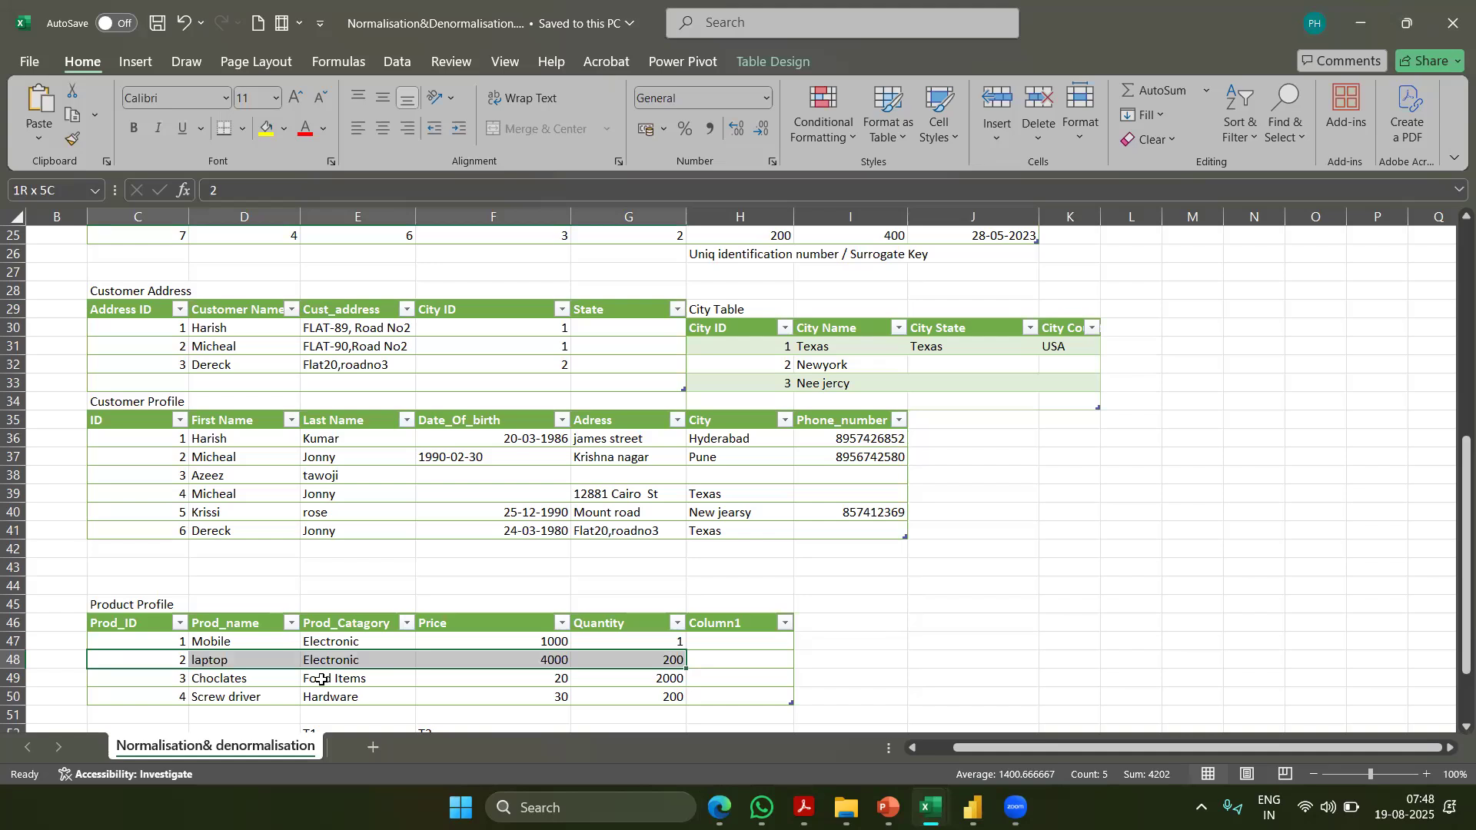
Highlight transaction 2 in C20:J20 of the normalised Sales Table, and select its Product ID in D20
scroll(321, 679, "up", 4)
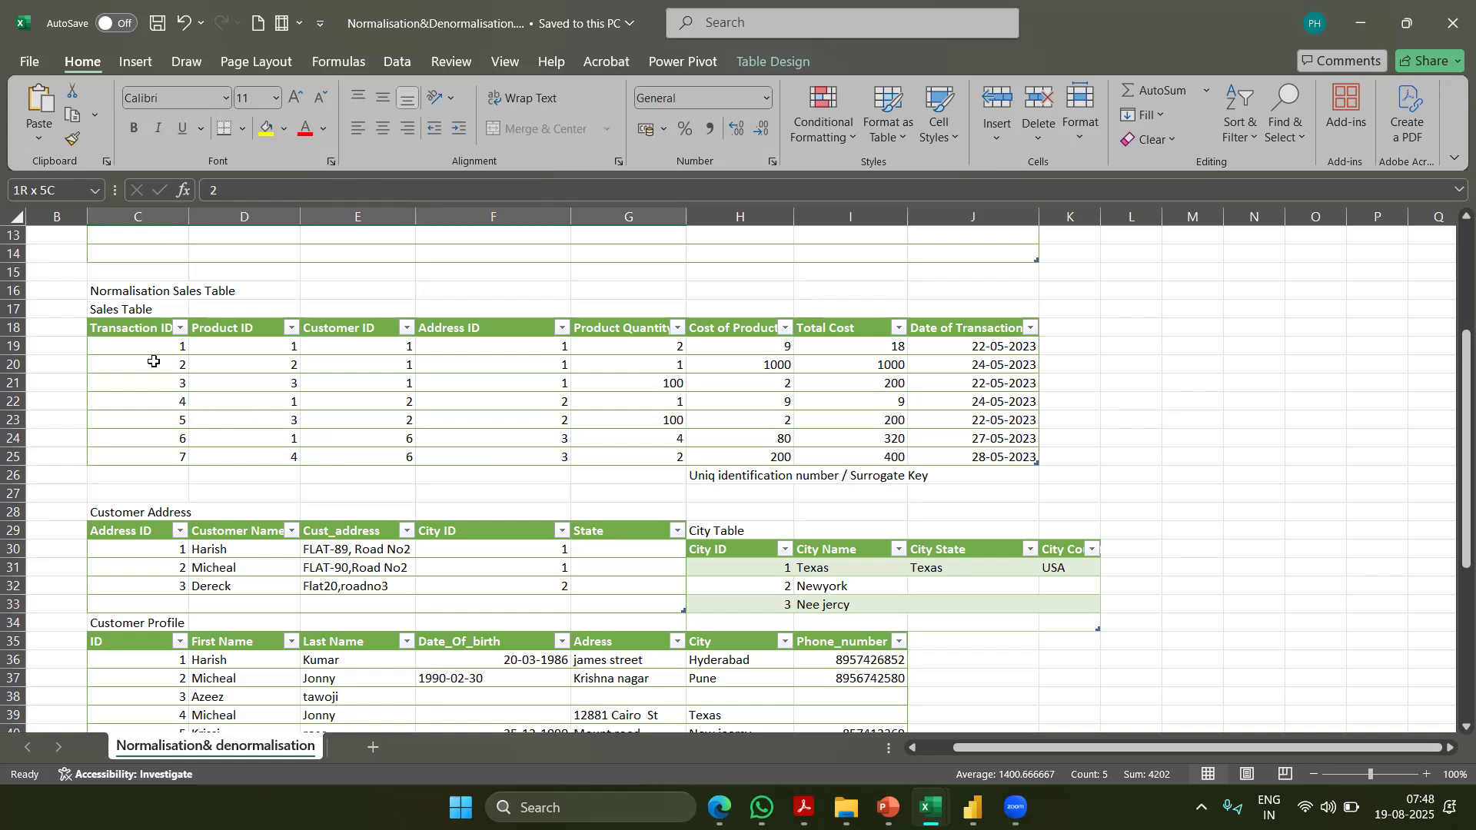
left_click_drag(154, 361, 995, 372)
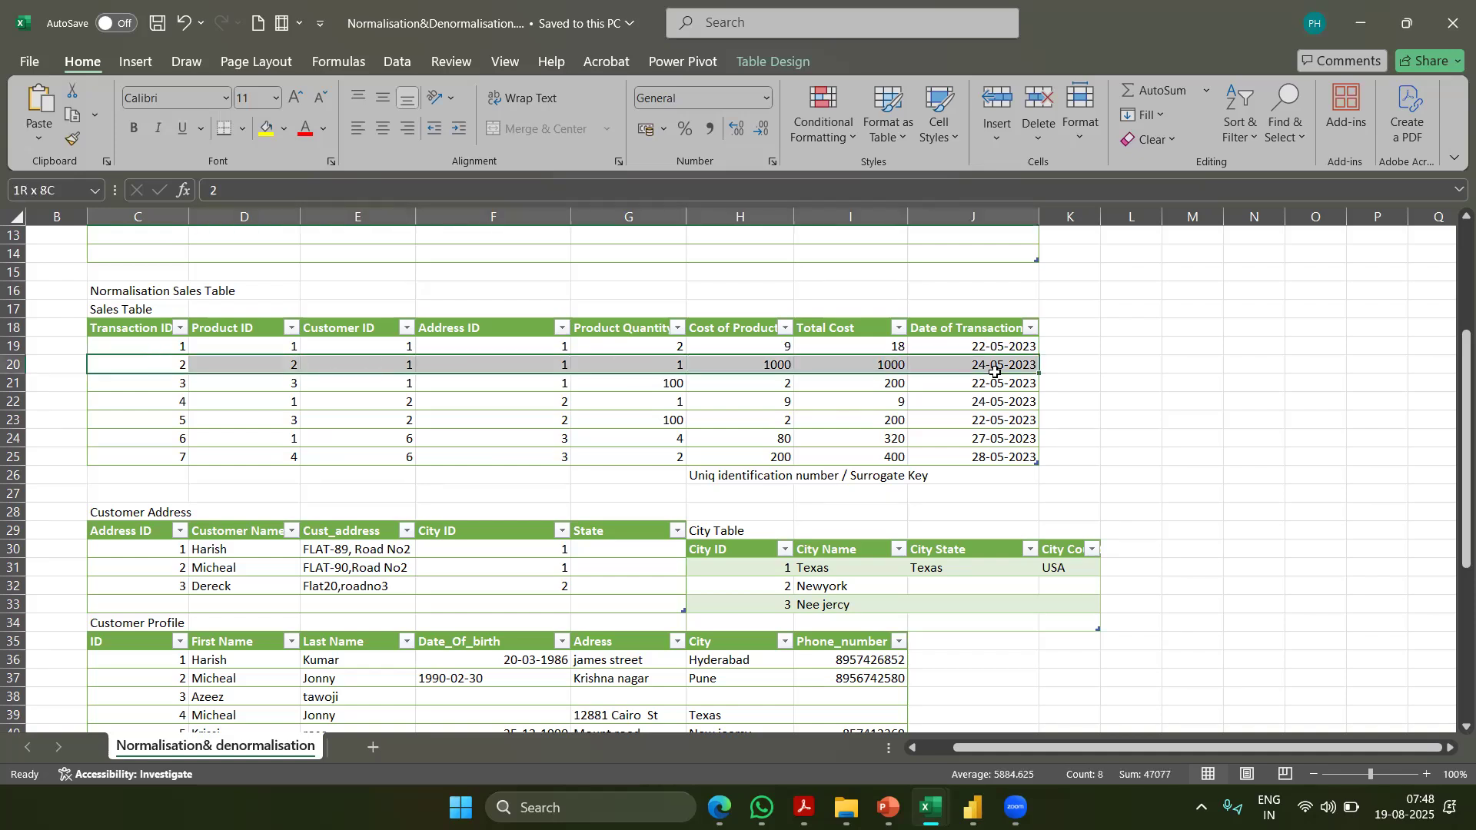
left_click(266, 359)
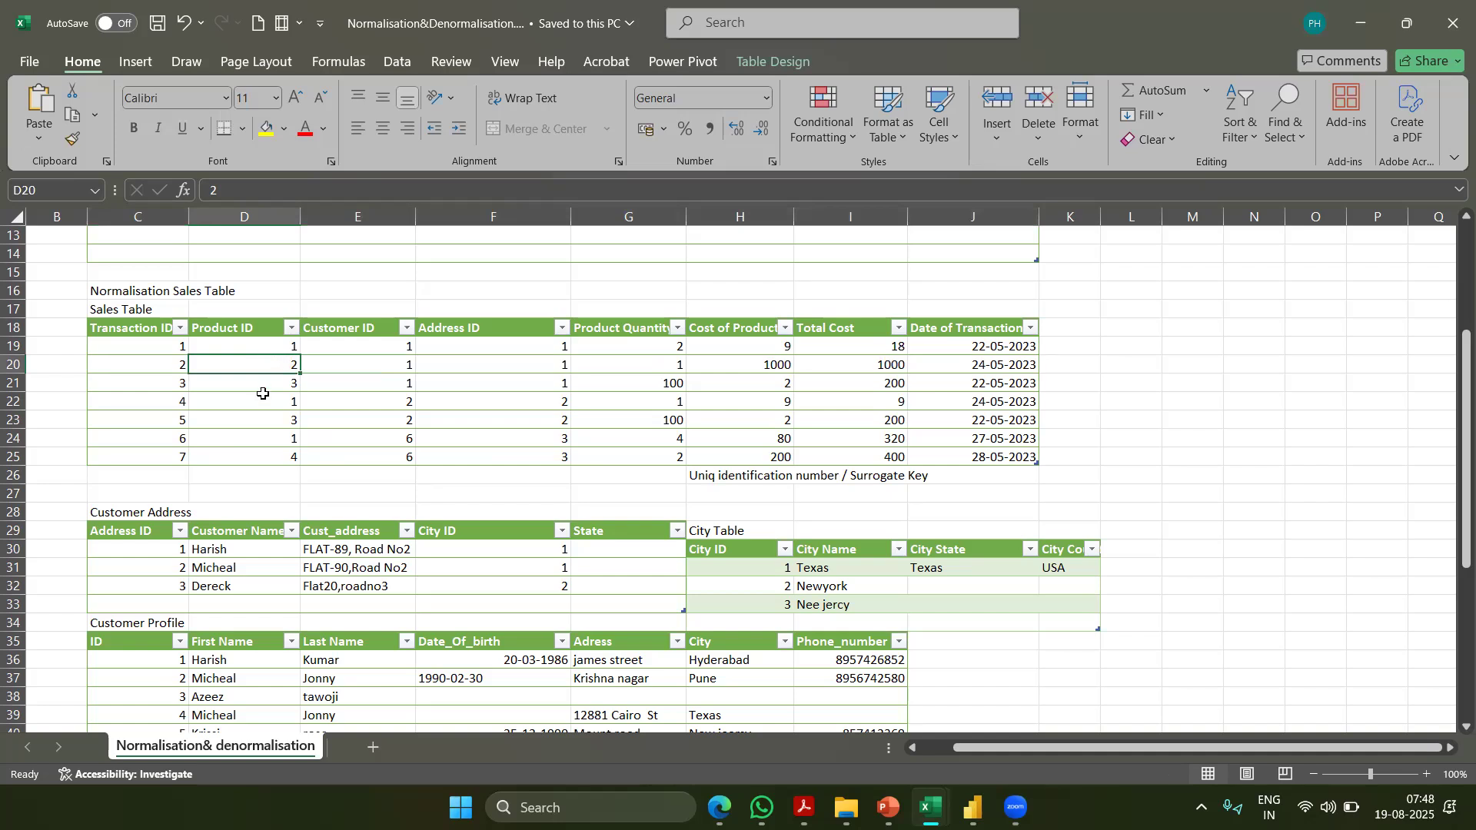
scroll(289, 423, "down", 4)
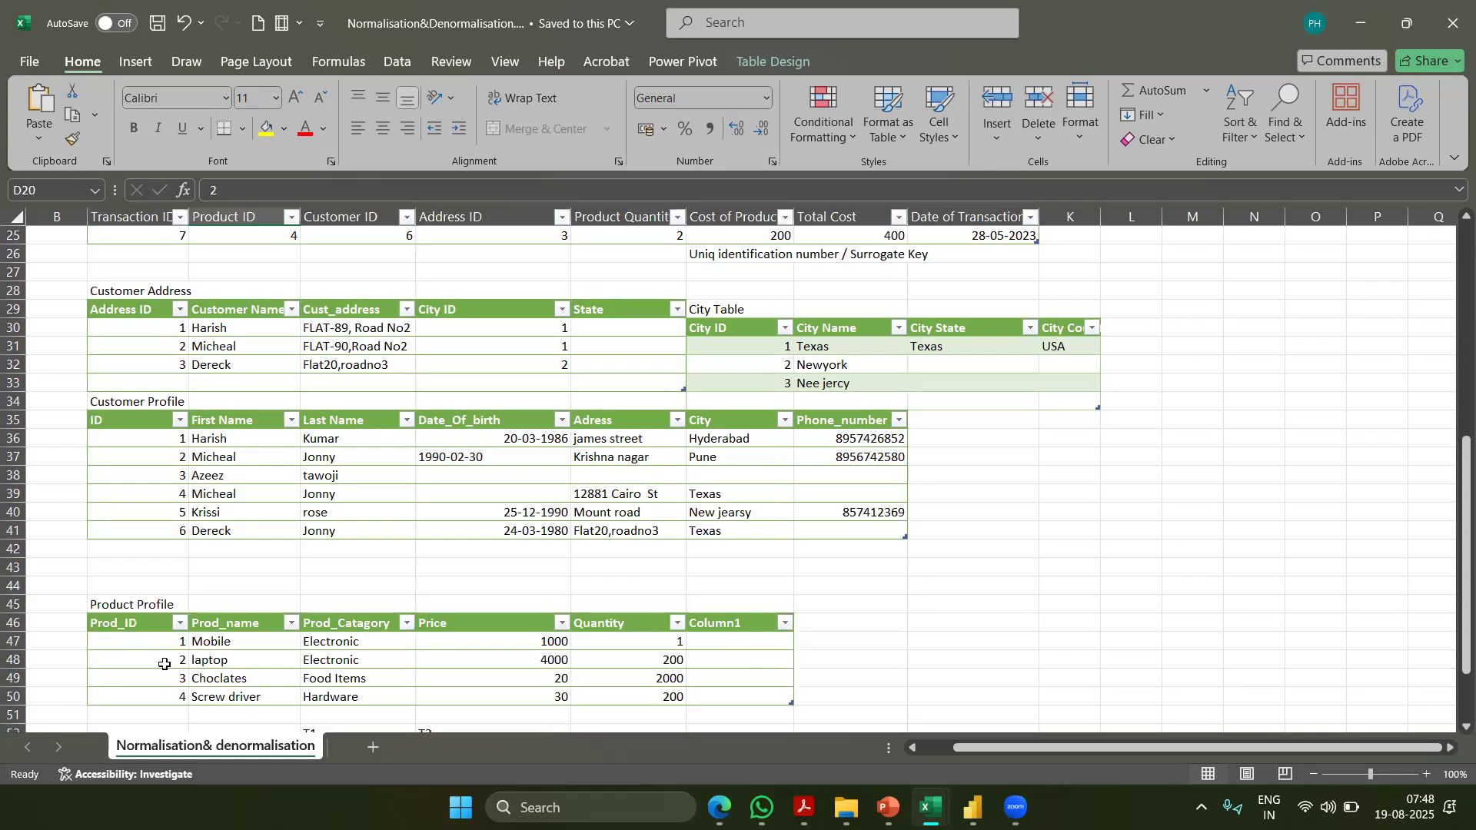
left_click(163, 664)
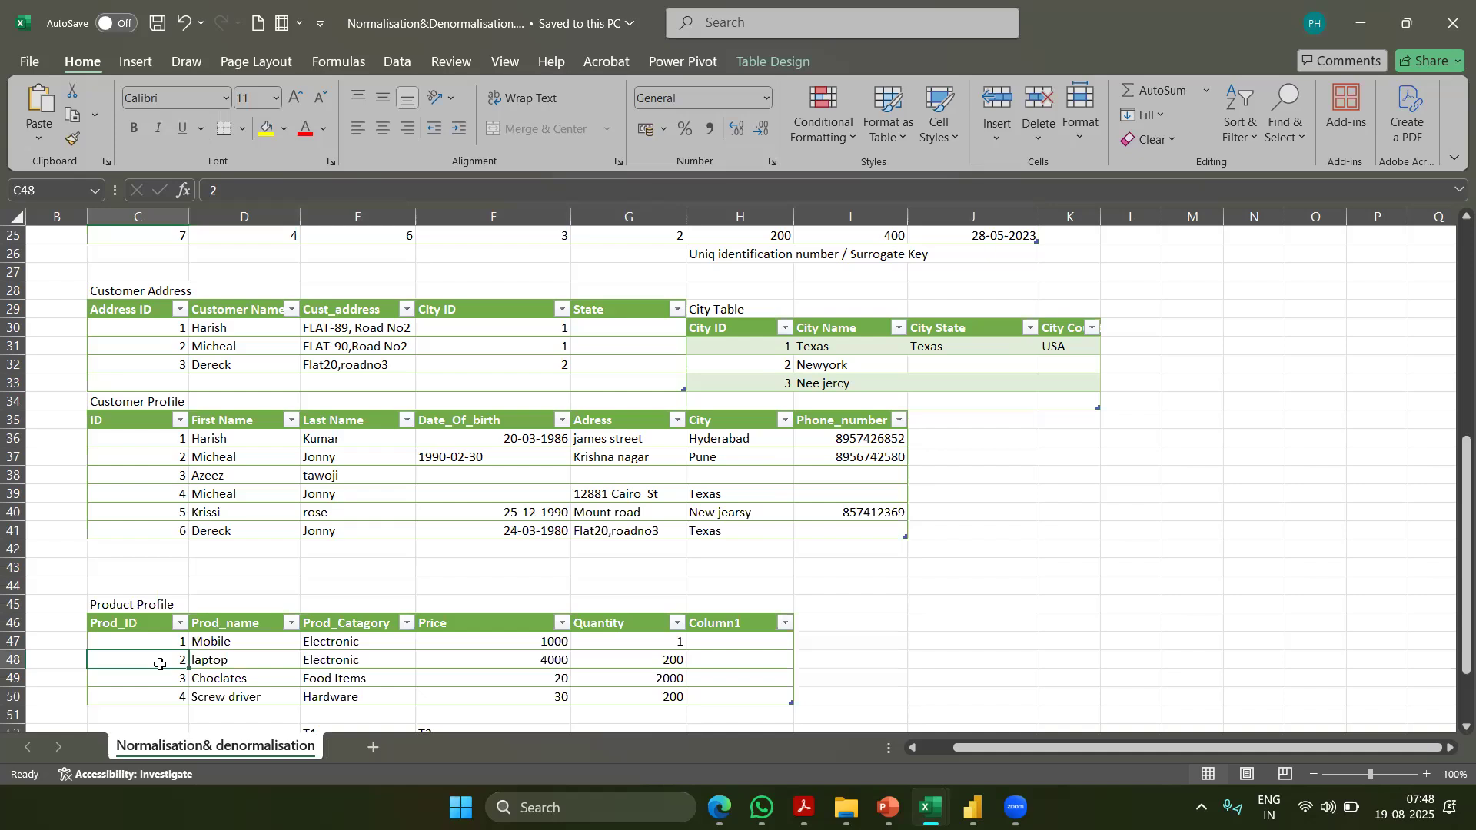
key("Right")
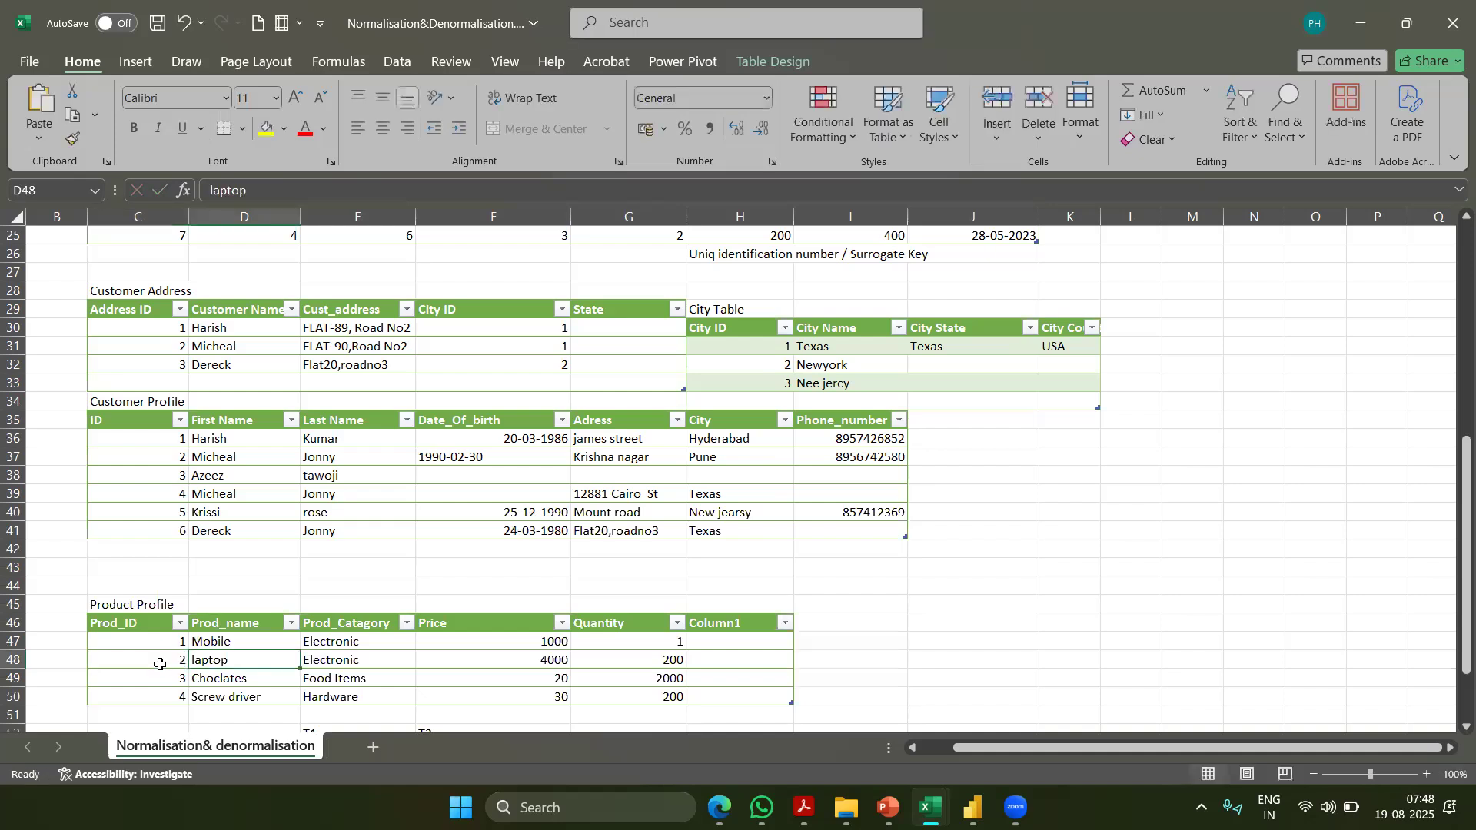
left_click(159, 663)
scroll(169, 661, "up", 5)
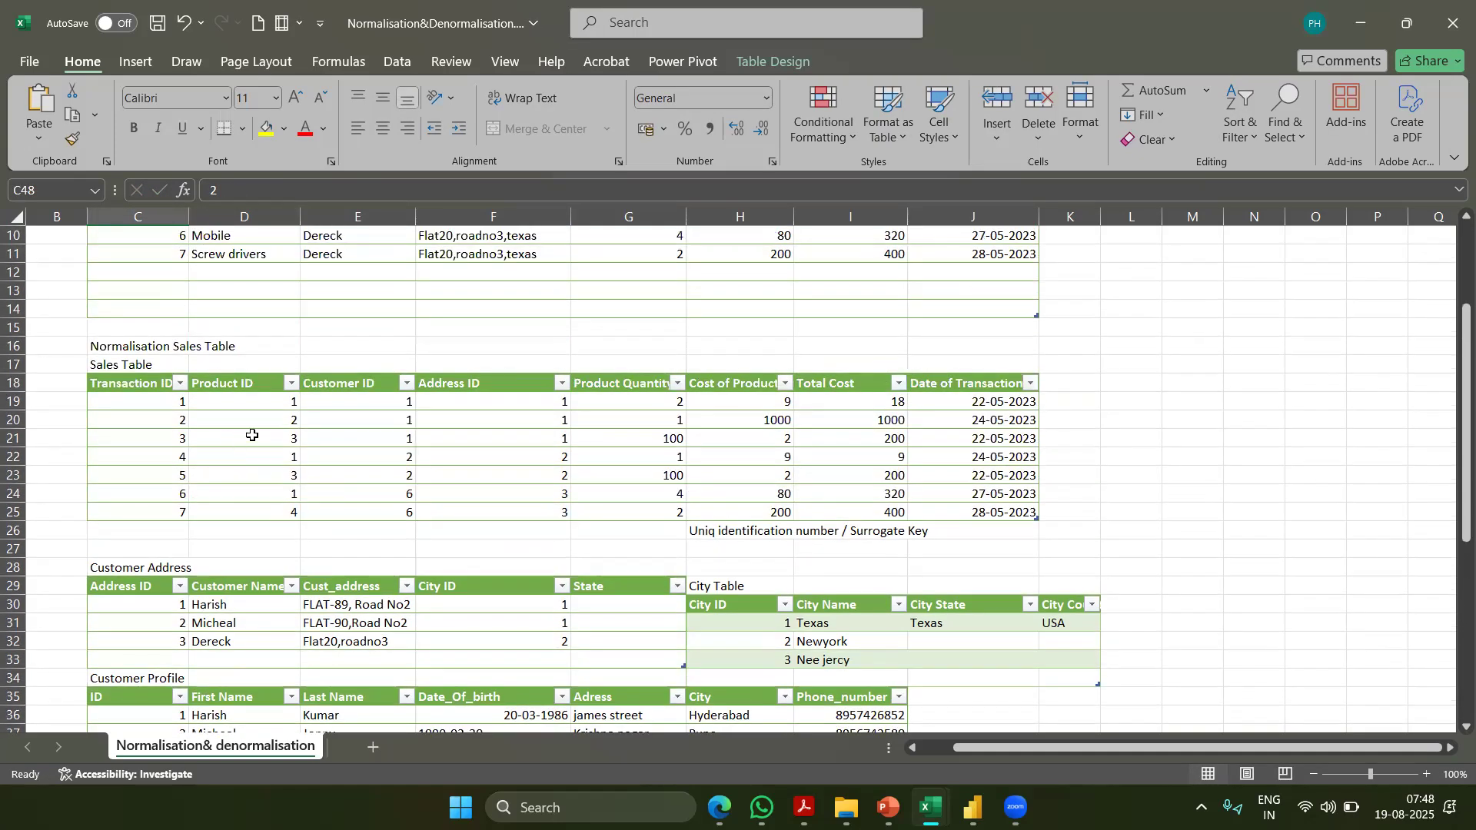
left_click(258, 427)
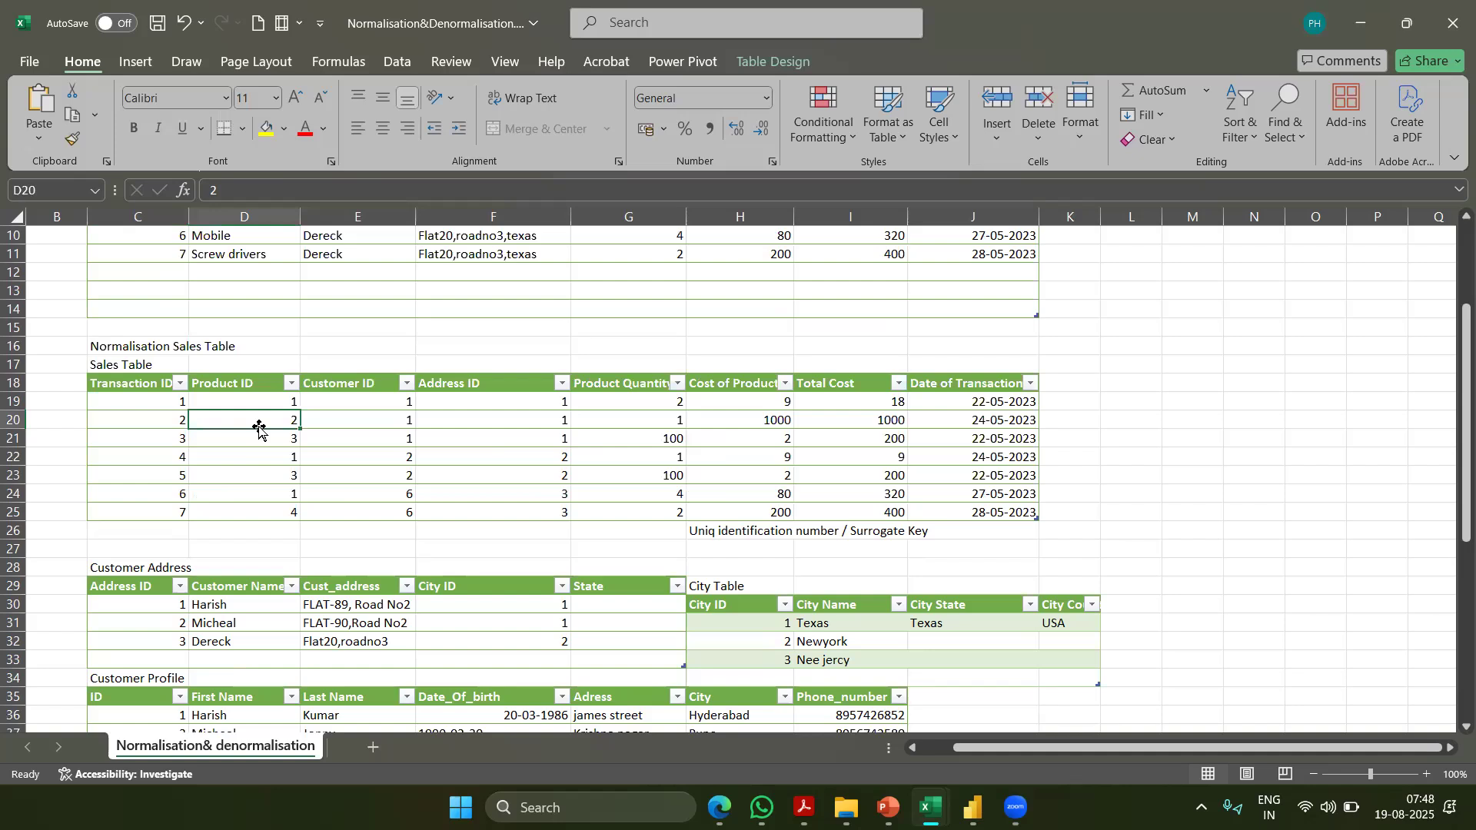
key("alt+Tab")
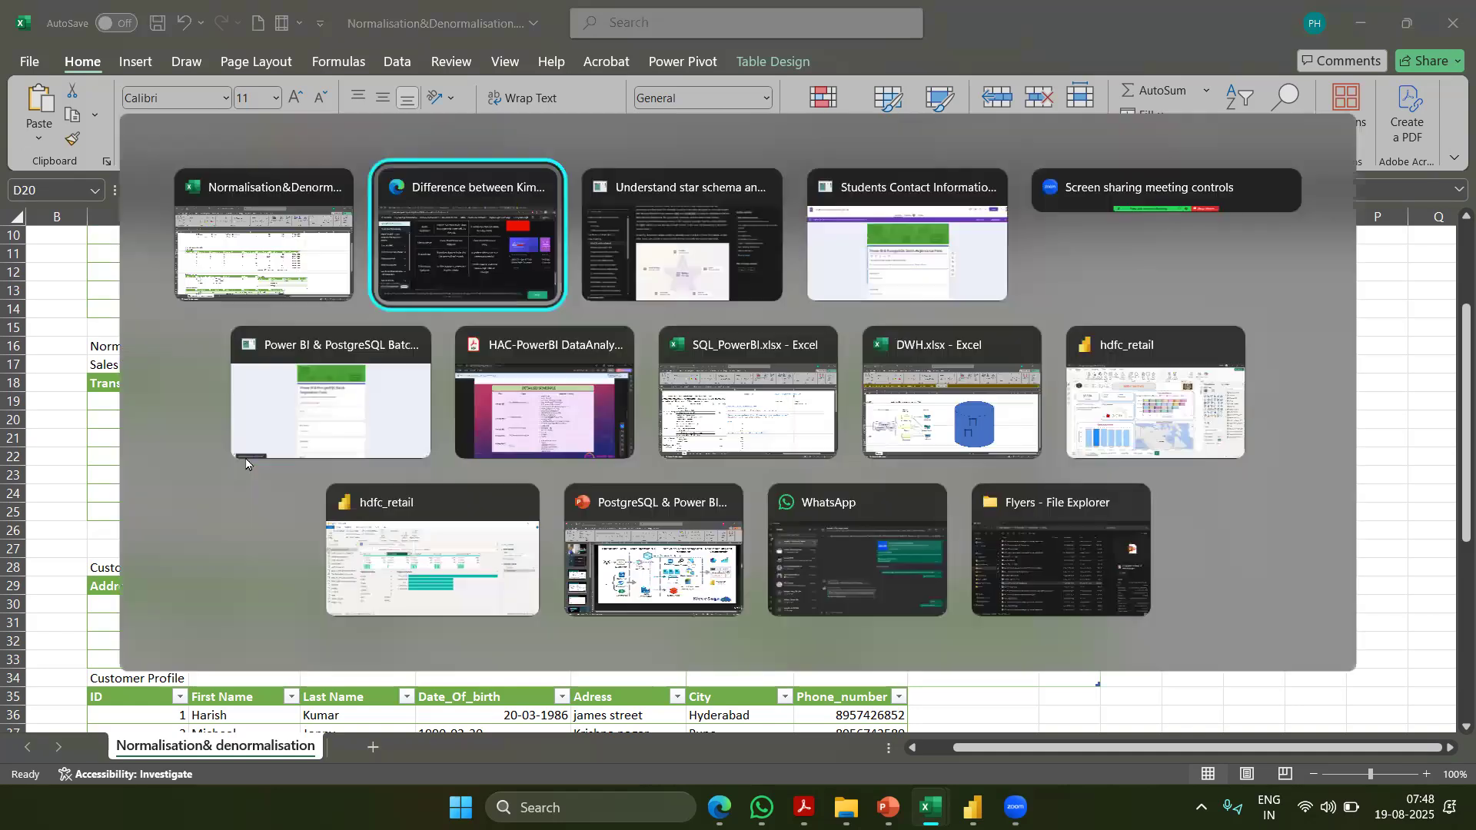
key("alt+Tab")
key("alt+shift+Tab")
key("alt+shift+Tab")
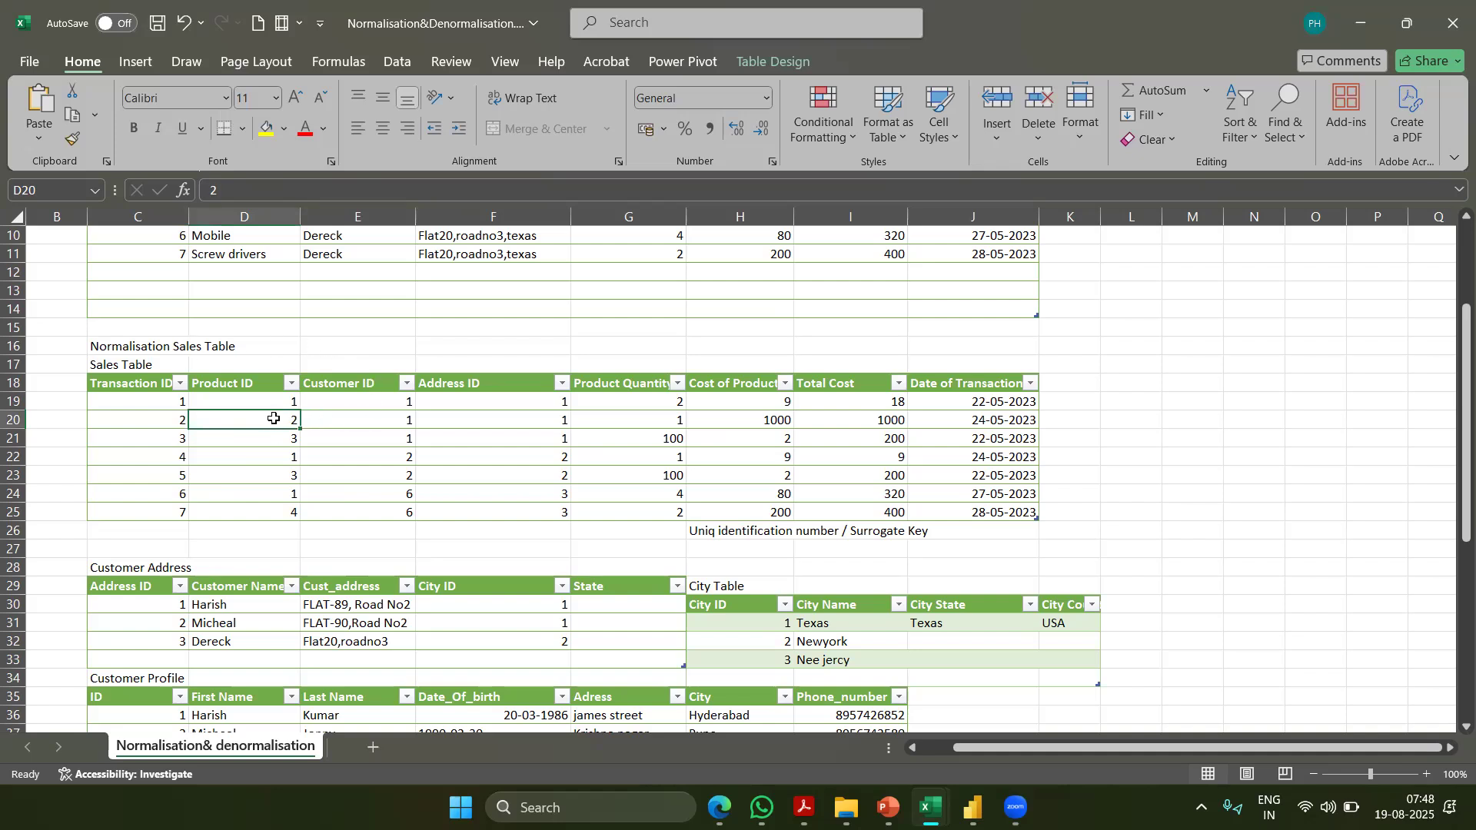
Highlight the full laptop row C48:H48 in the Product Profile table, and return to the normalised Sales Table
scroll(265, 445, "down", 6)
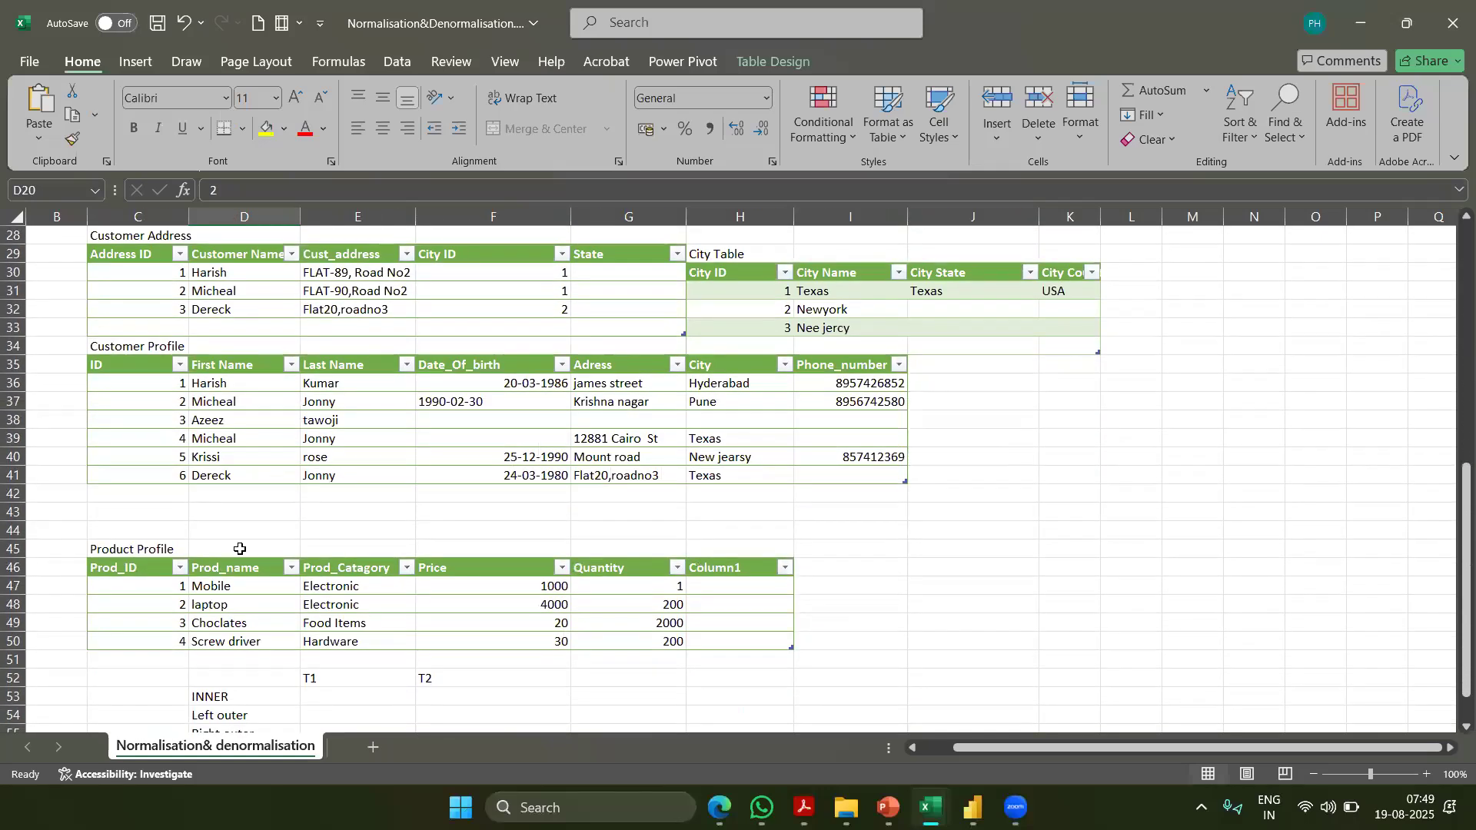
scroll(260, 473, "down", 2)
left_click_drag(150, 493, 749, 496)
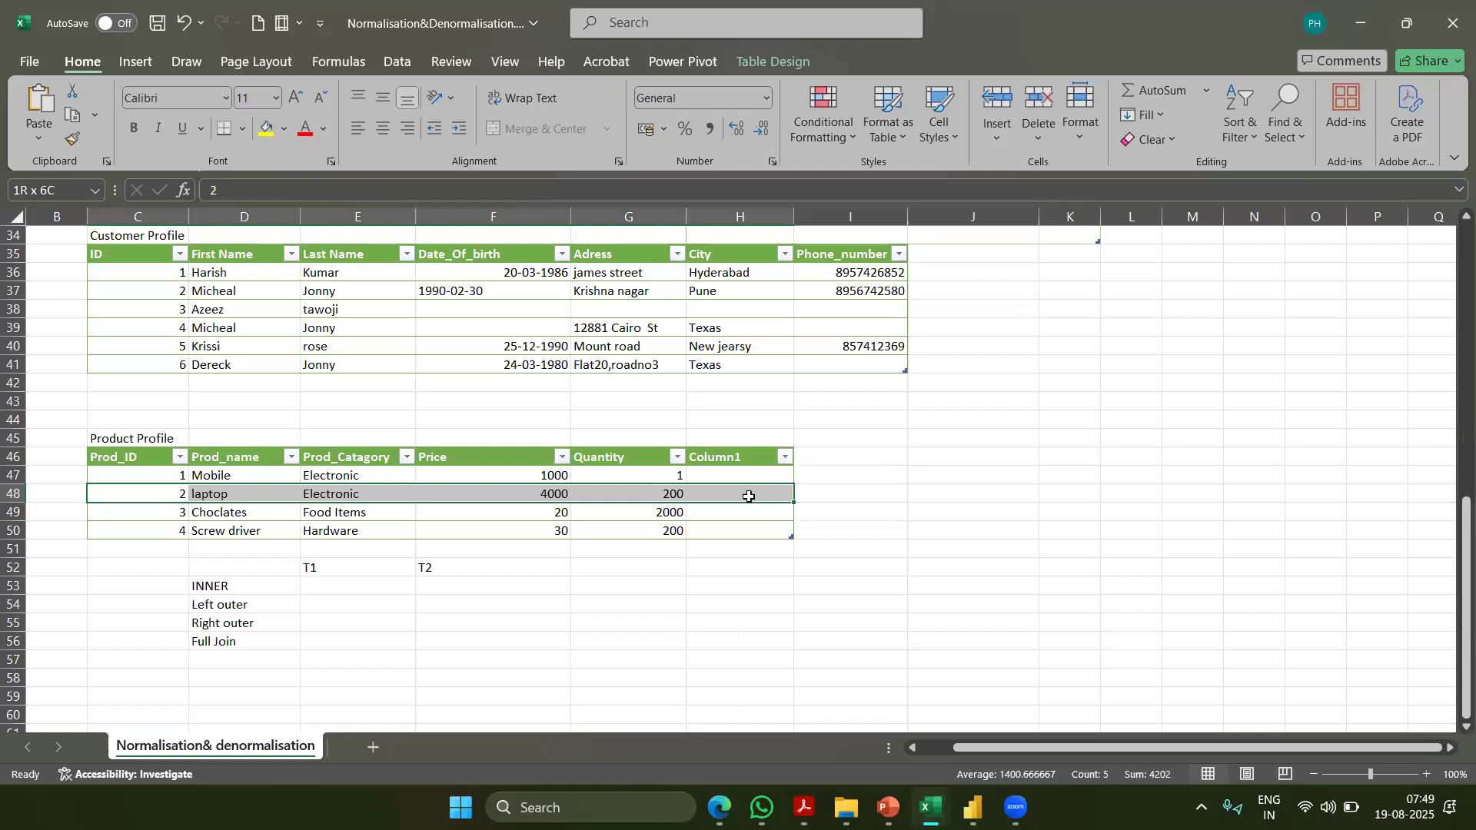
left_click_drag(749, 496, 750, 497)
scroll(750, 497, "up", 4)
scroll(750, 496, "up", 3)
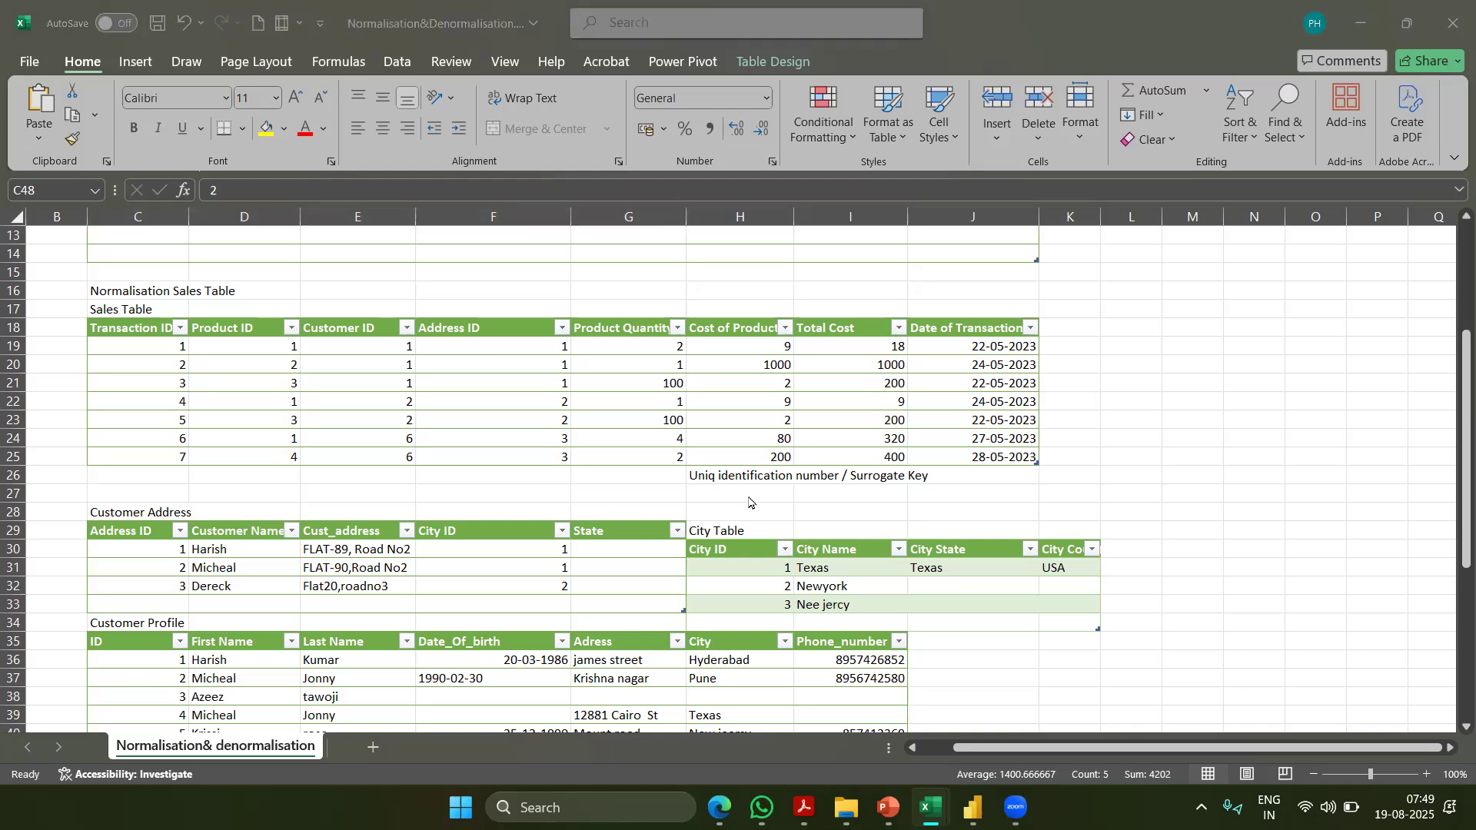
Switch to the star-schema article in Edge and examine the Sales fact table with its surrounding dimension tables
key("alt+Tab")
key("alt+Tab")
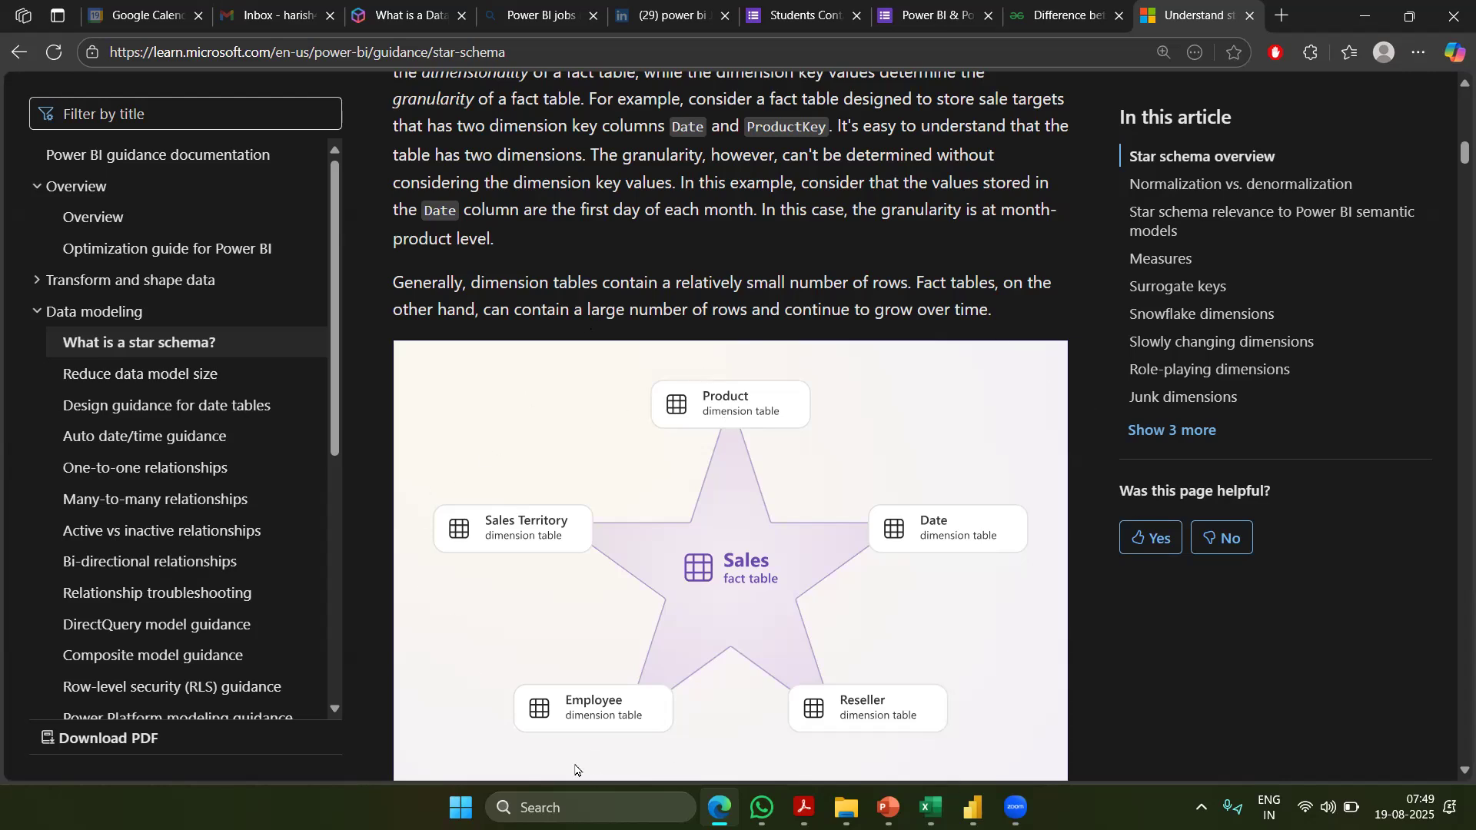
scroll(659, 513, "down", 1)
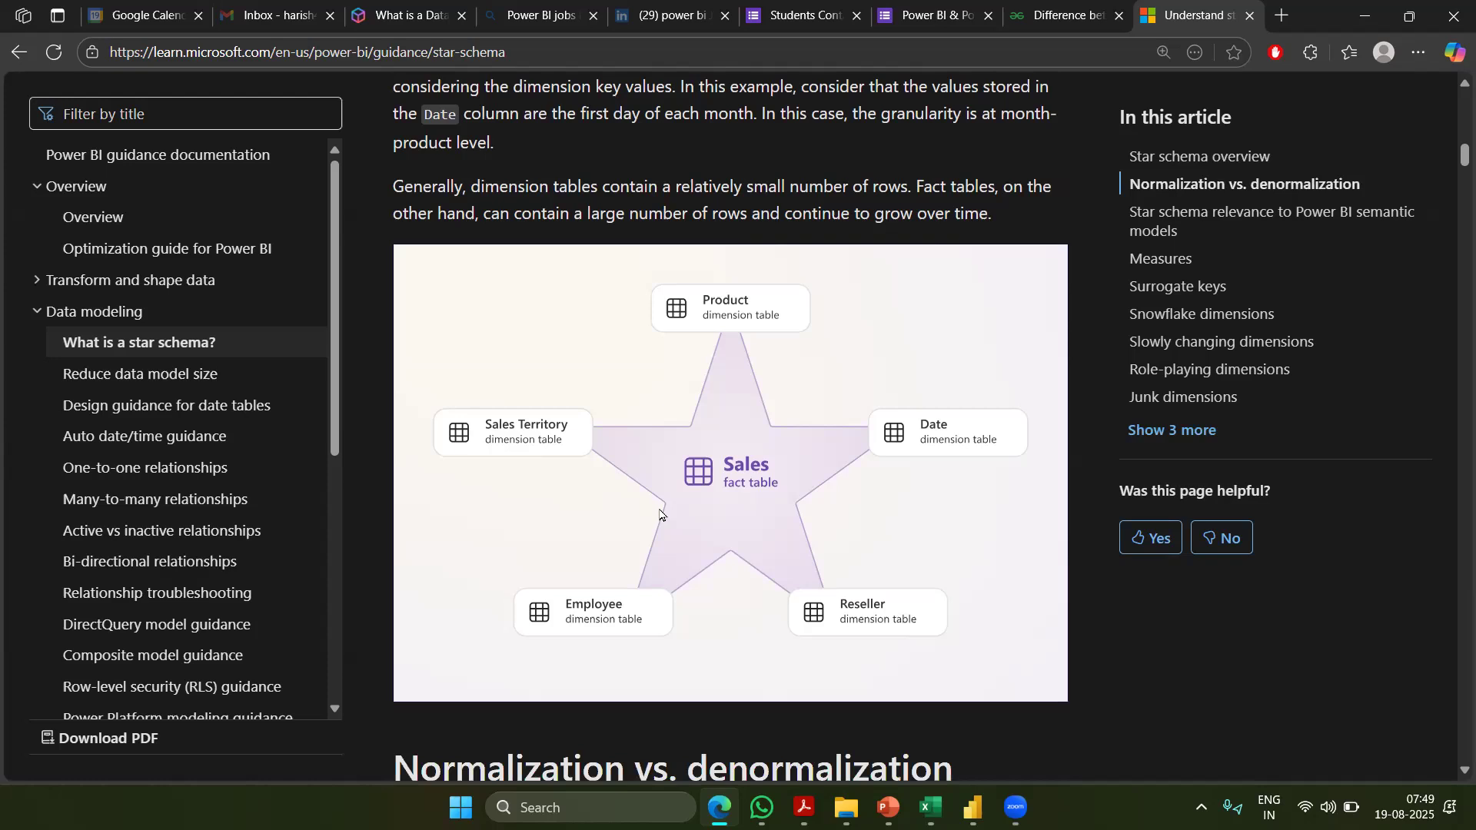